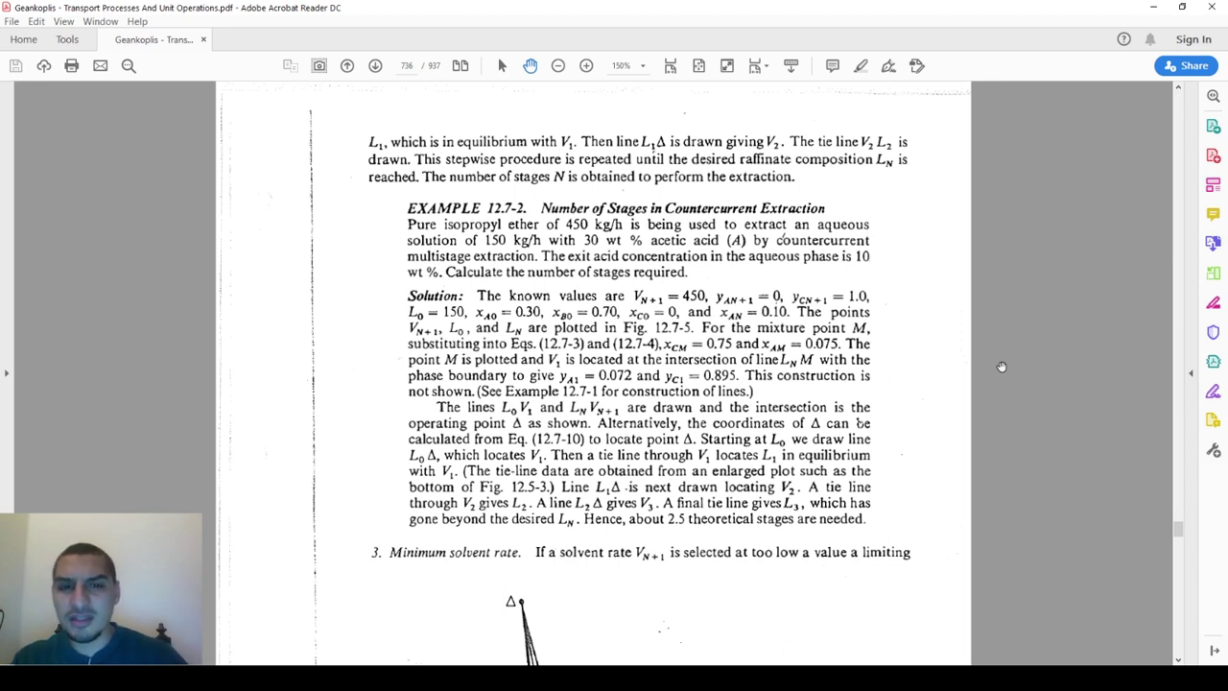
Jump to table A.3-24, the acetic acid–water–isopropyl ether equilibria at 293 K
key(alt+Left)
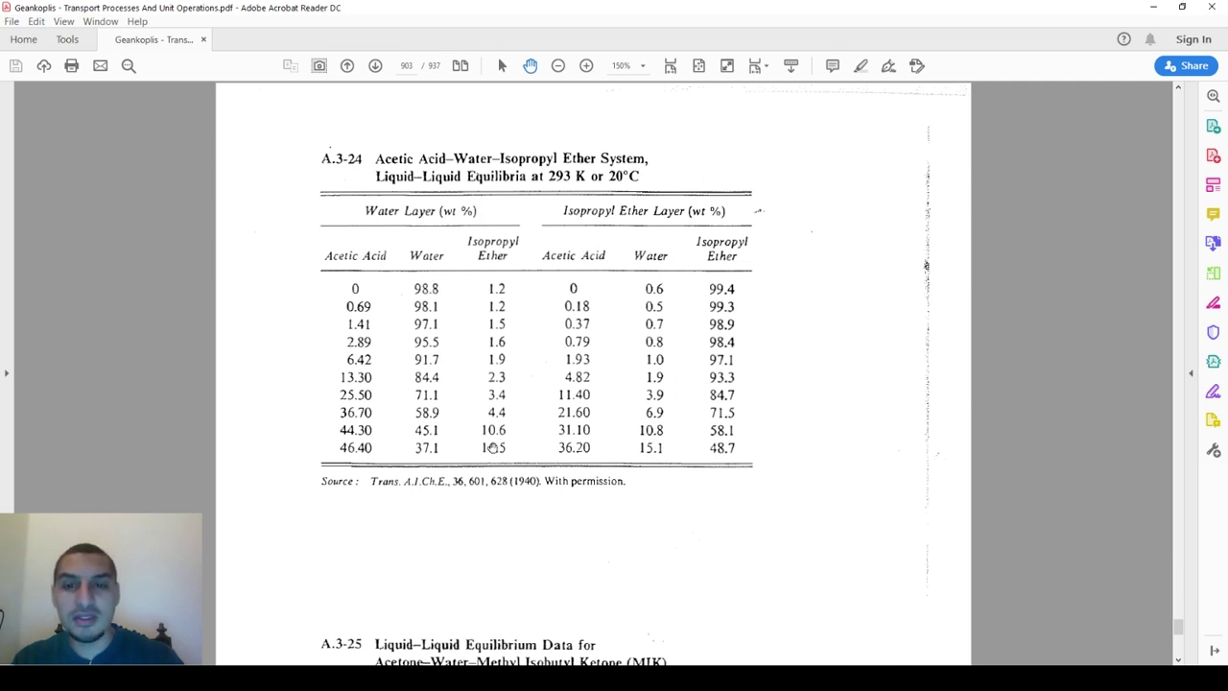
Place the extraction workbook beside PDF table A.3-24 to compare equilibrium values
key(alt+Tab)
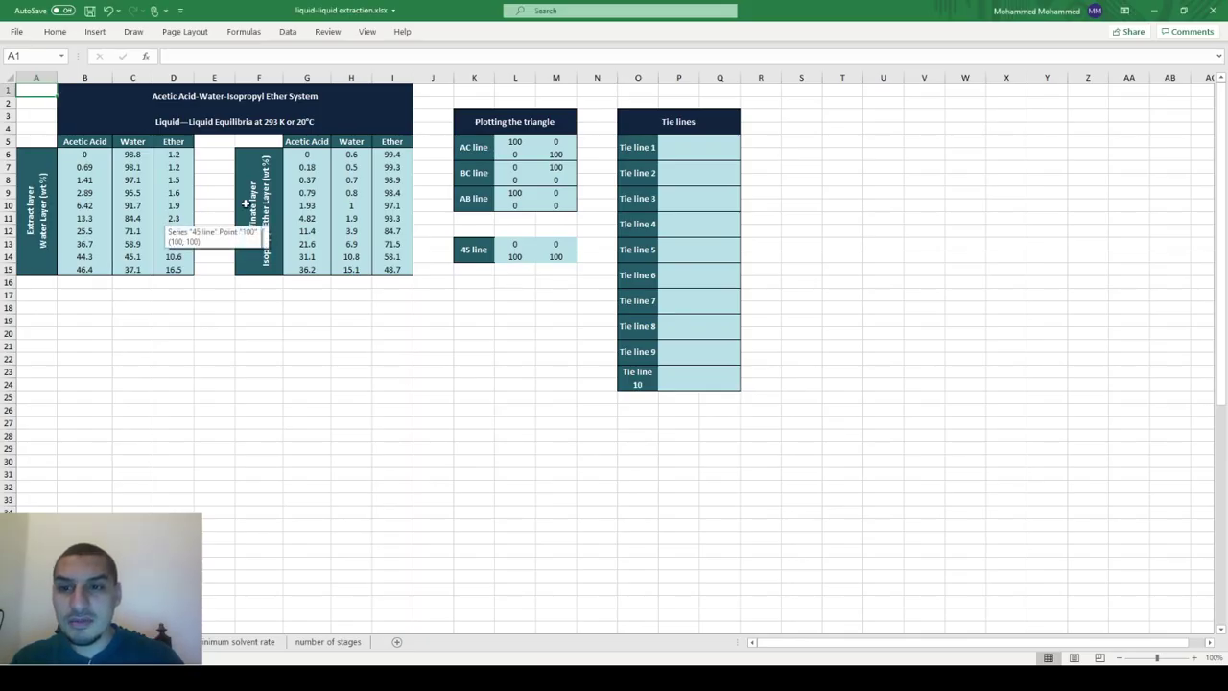
scroll(246, 203, up, 1)
scroll(246, 203, up, 1)
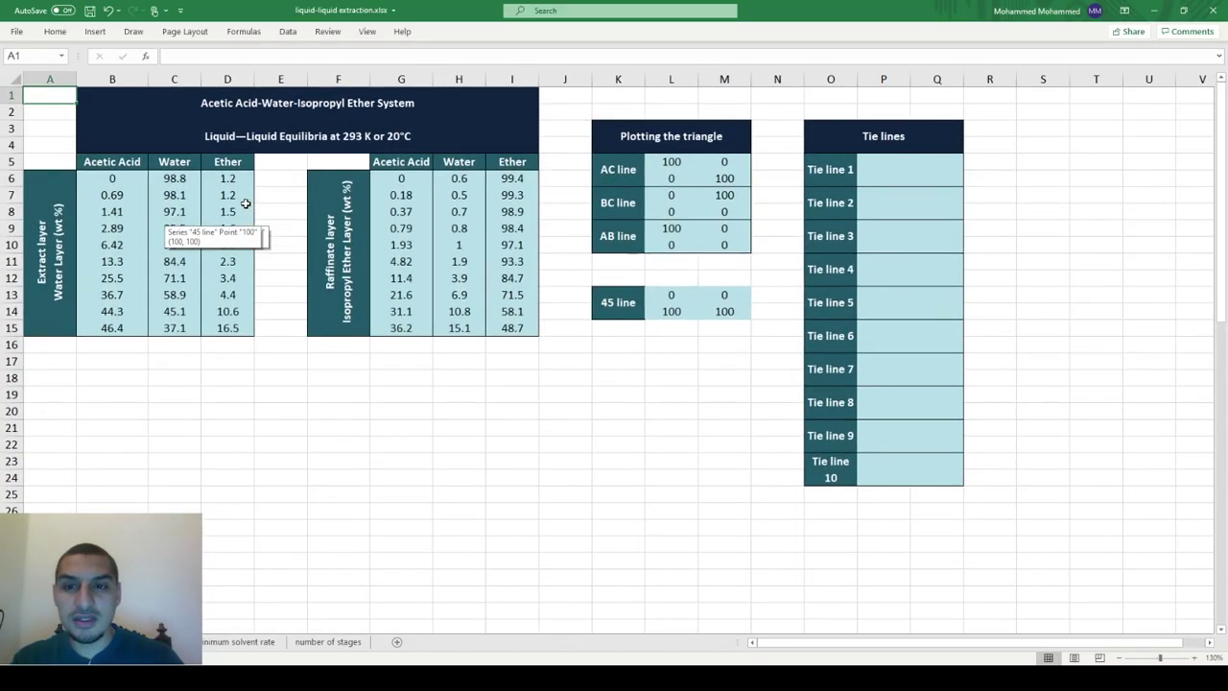
click(270, 308)
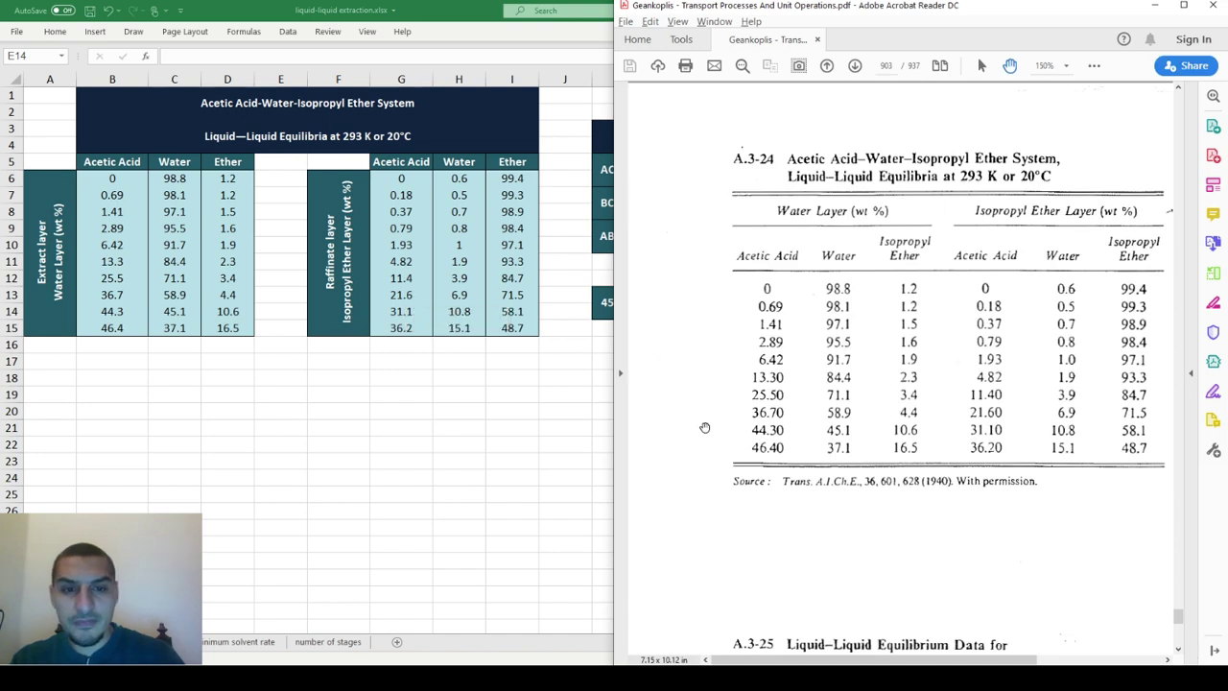
drag(700, 426, 683, 421)
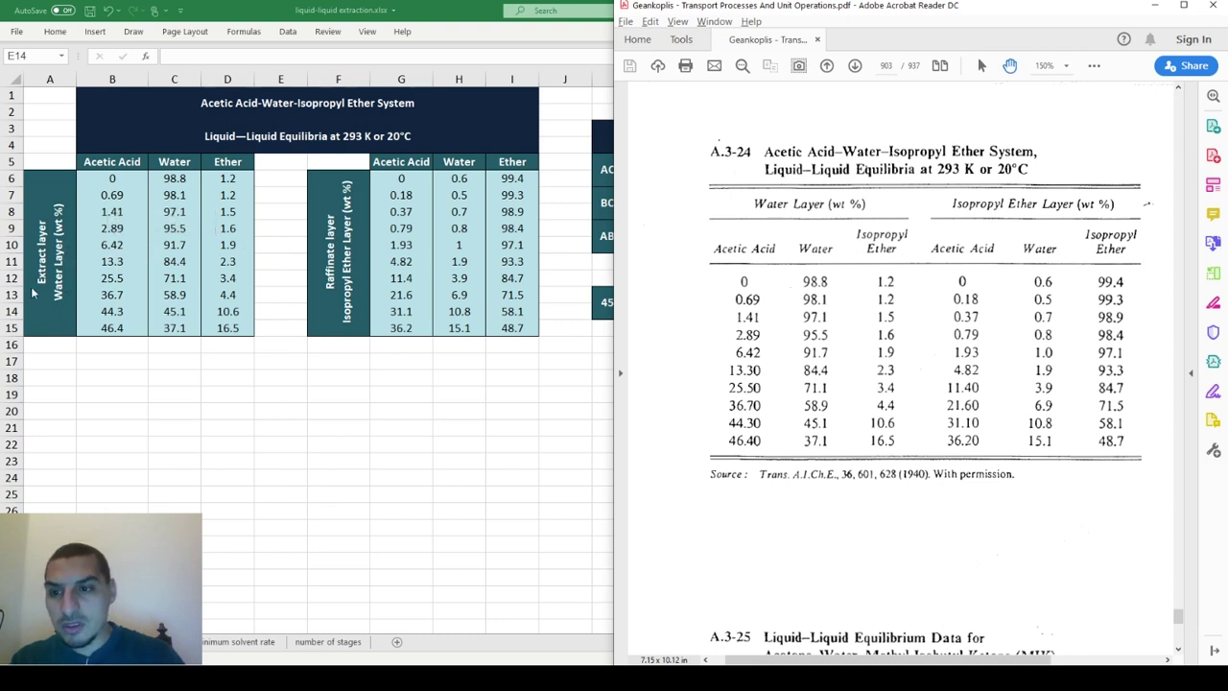
Maximize the workbook and rename the water-layer label in A6 to 'Raffinate layer'
key(super+Up)
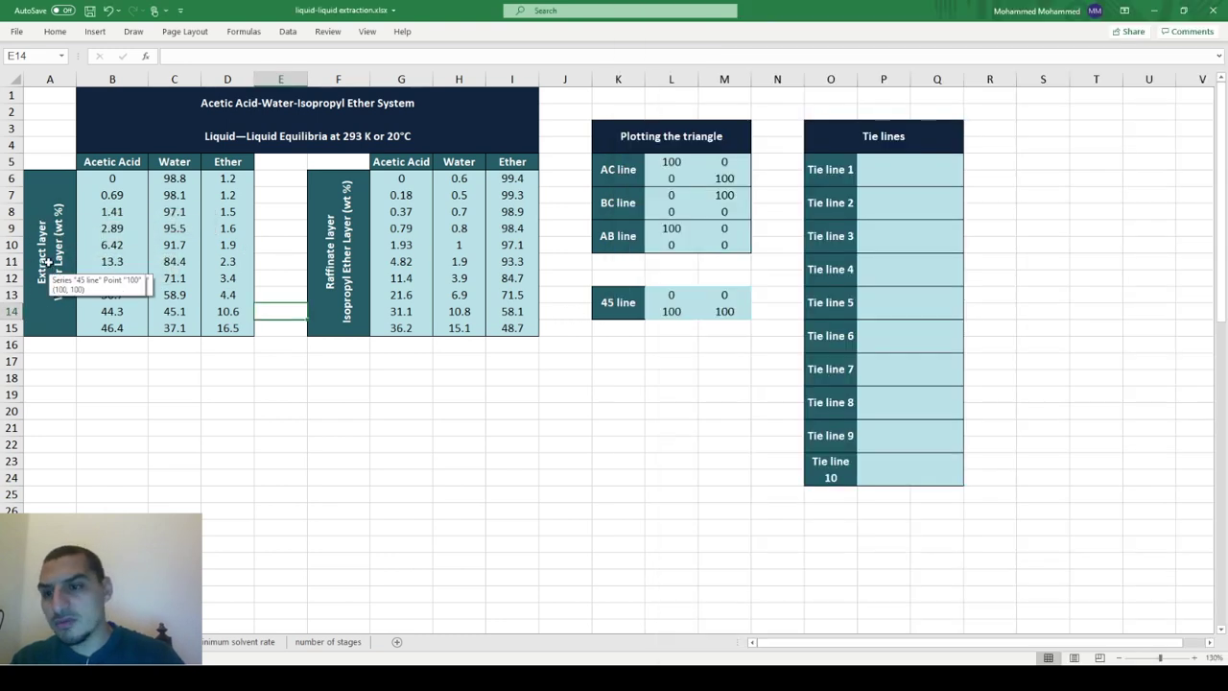
click(37, 261)
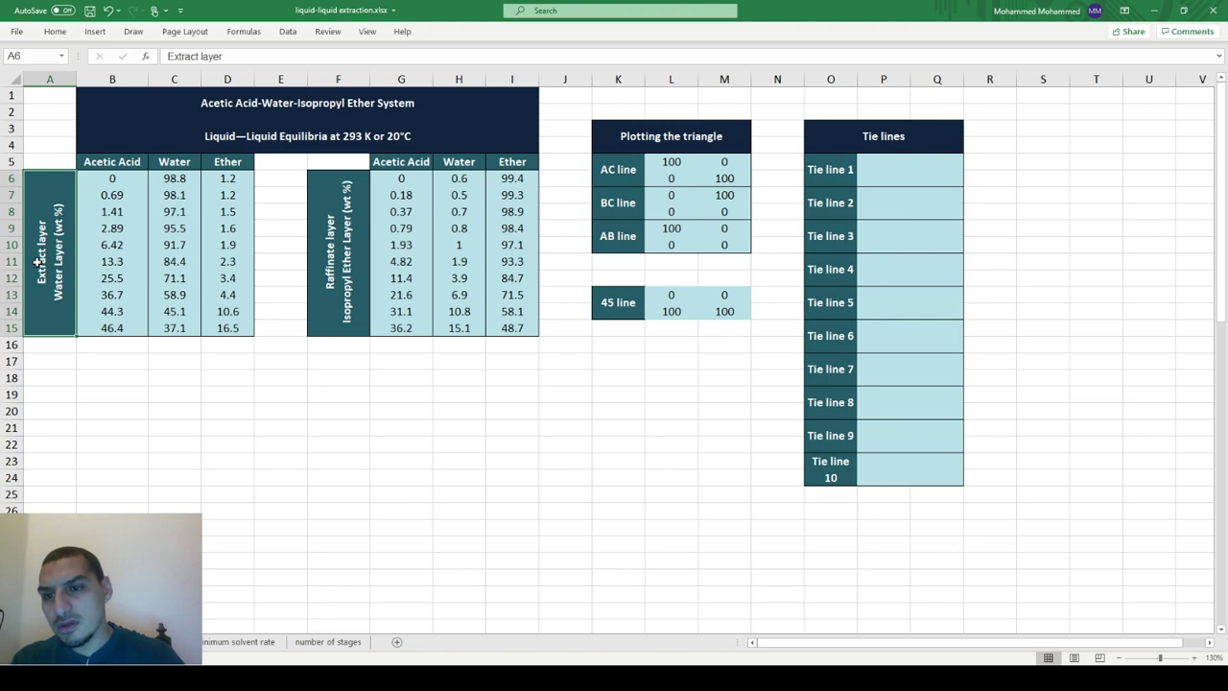
key(super+Left)
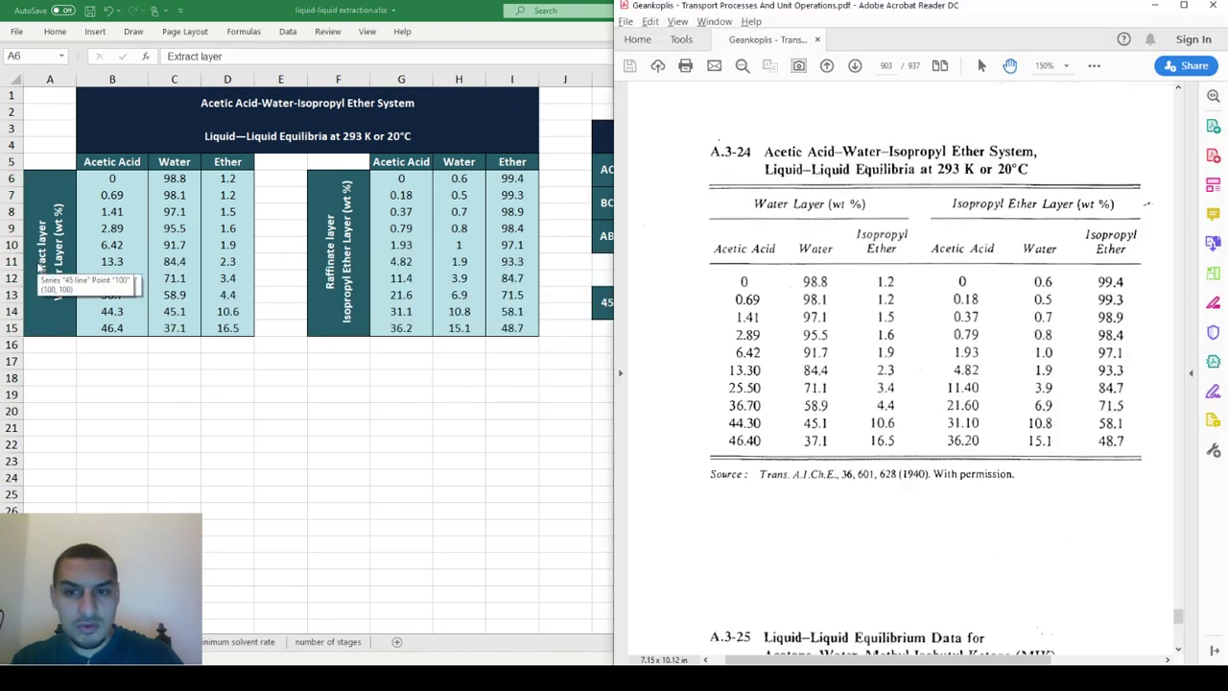
key(super+Up)
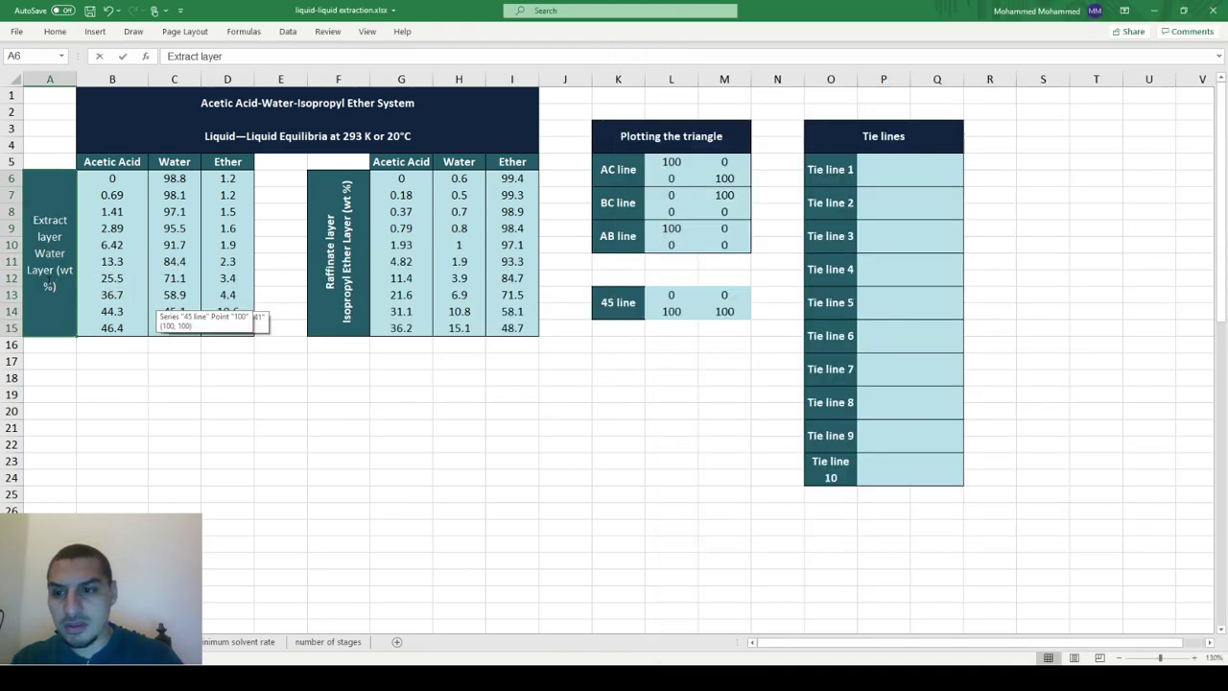
double_click(38, 219)
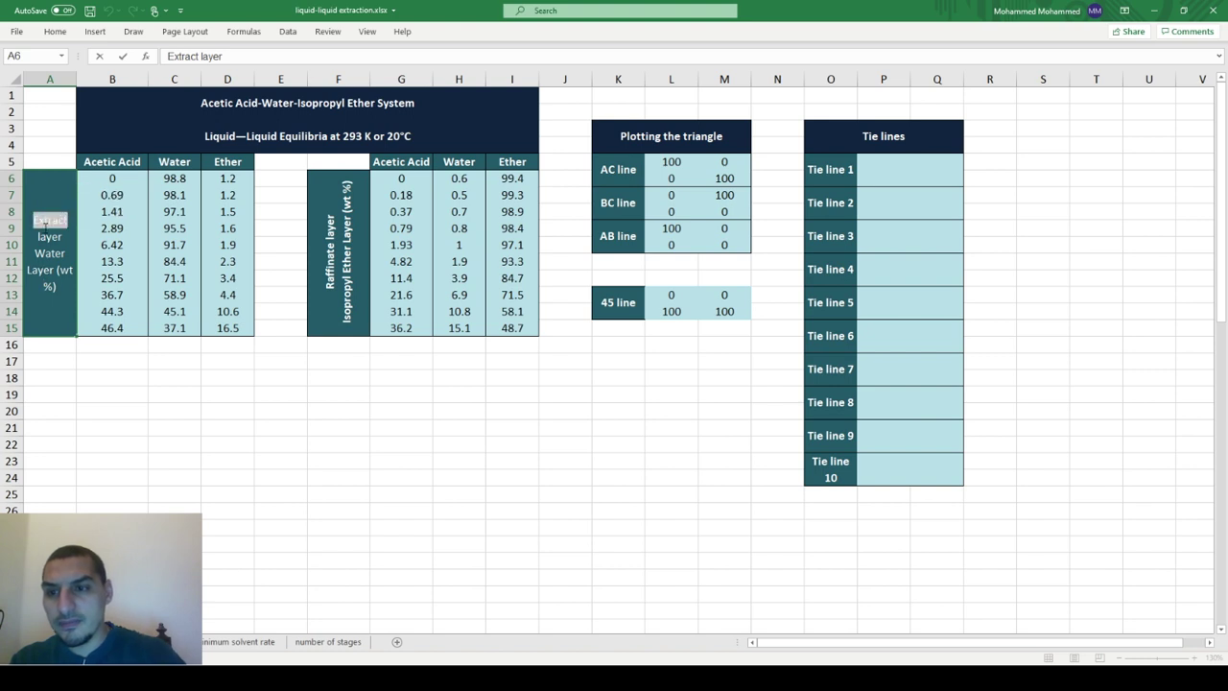
text(Rafi)
key(BackSpace)
text(finate)
key(Tab)
key(Tab)
key(Tab)
key(Tab)
key(Tab)
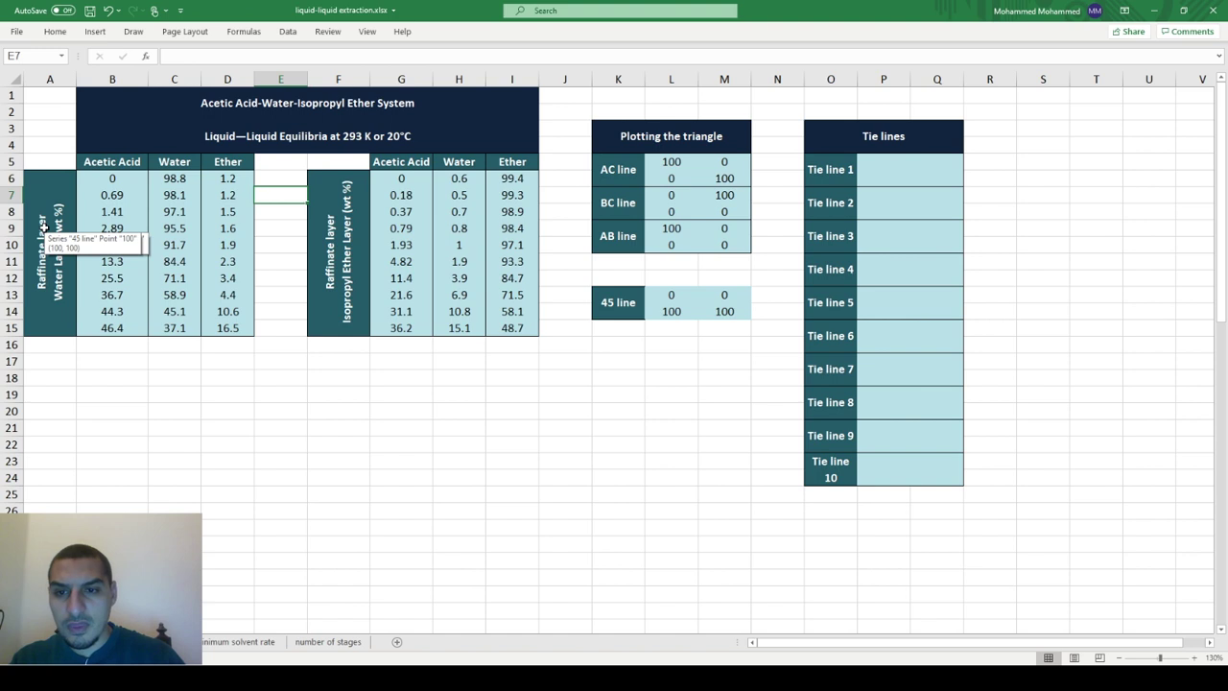
Rename the isopropyl ether table label in F6 to 'Extract layer'
key(F2)
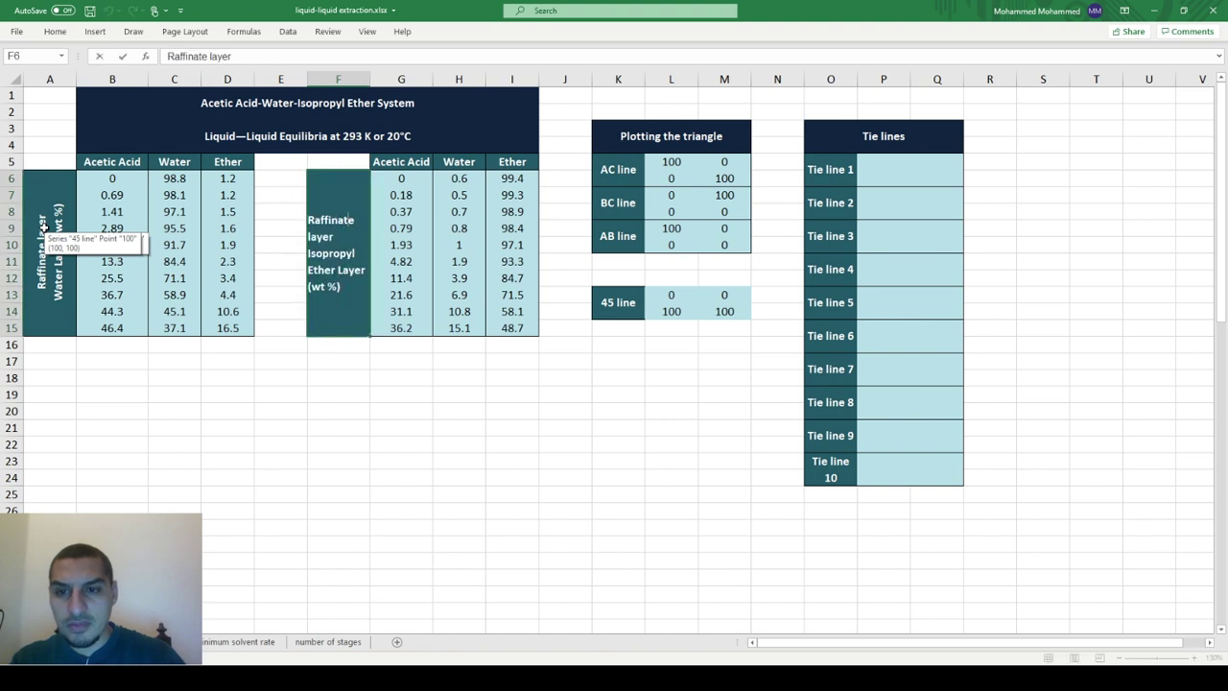
key(BackSpace)
key(BackSpace)
key(BackSpace)
text(Ext)
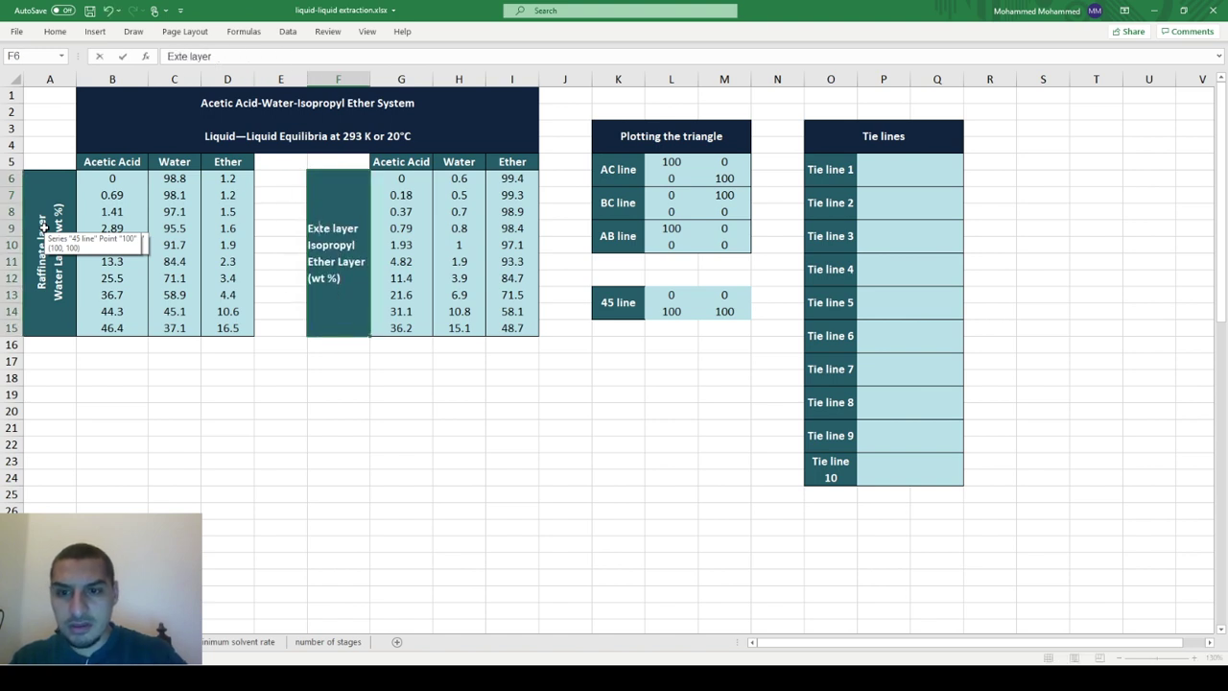
text(ratec)
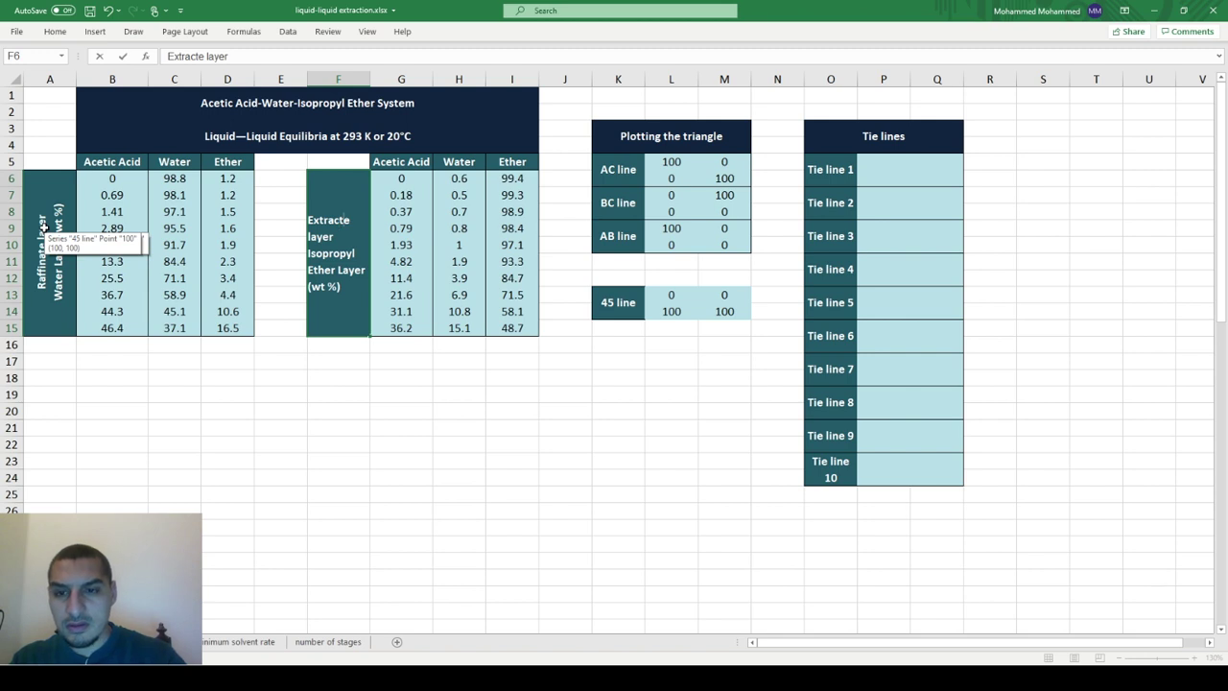
key(Delete)
key(Return)
click(174, 327)
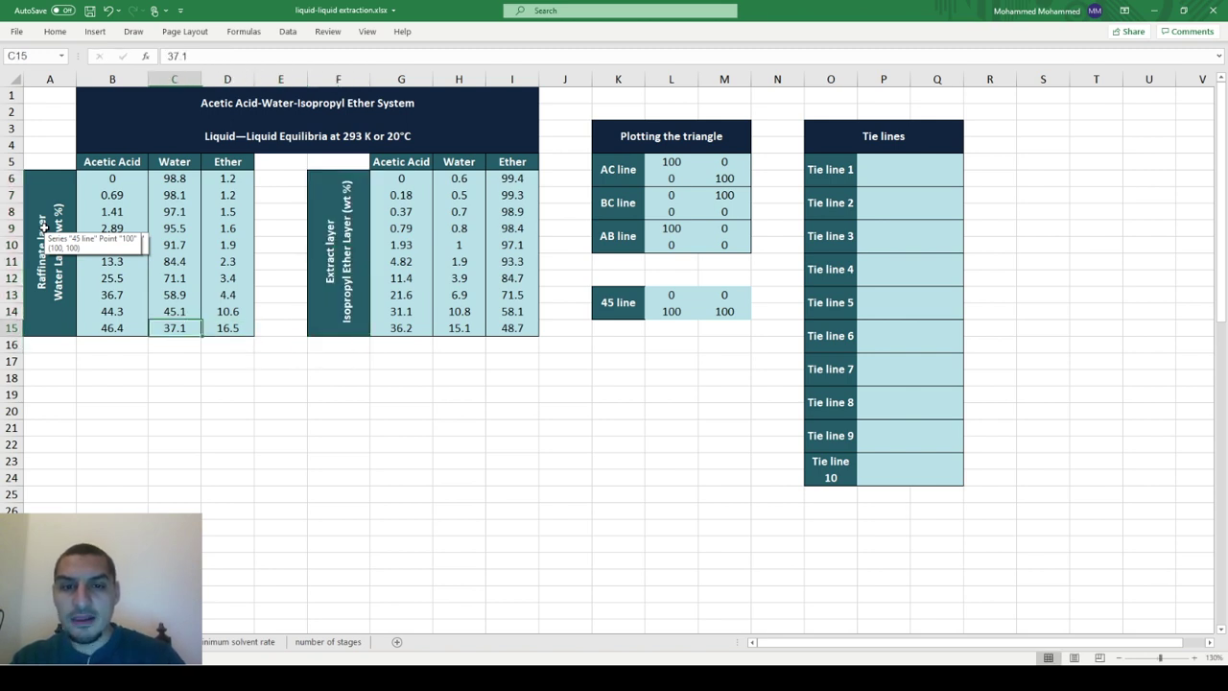
click(43, 223)
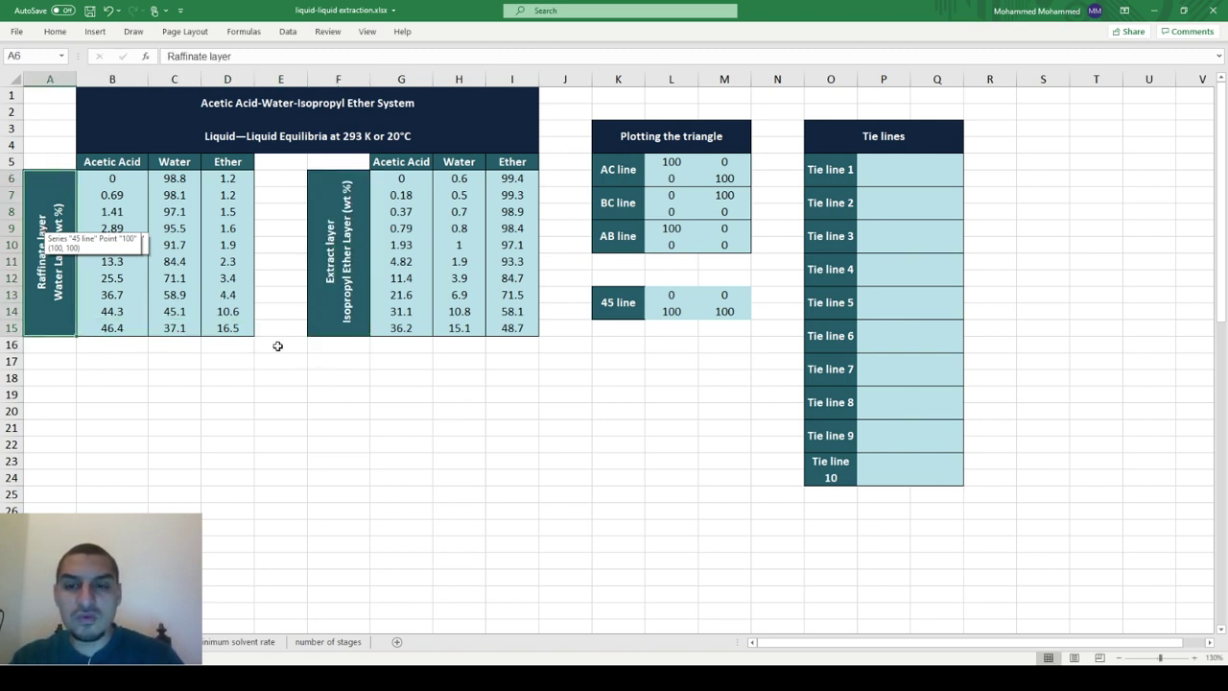
click(209, 375)
click(58, 396)
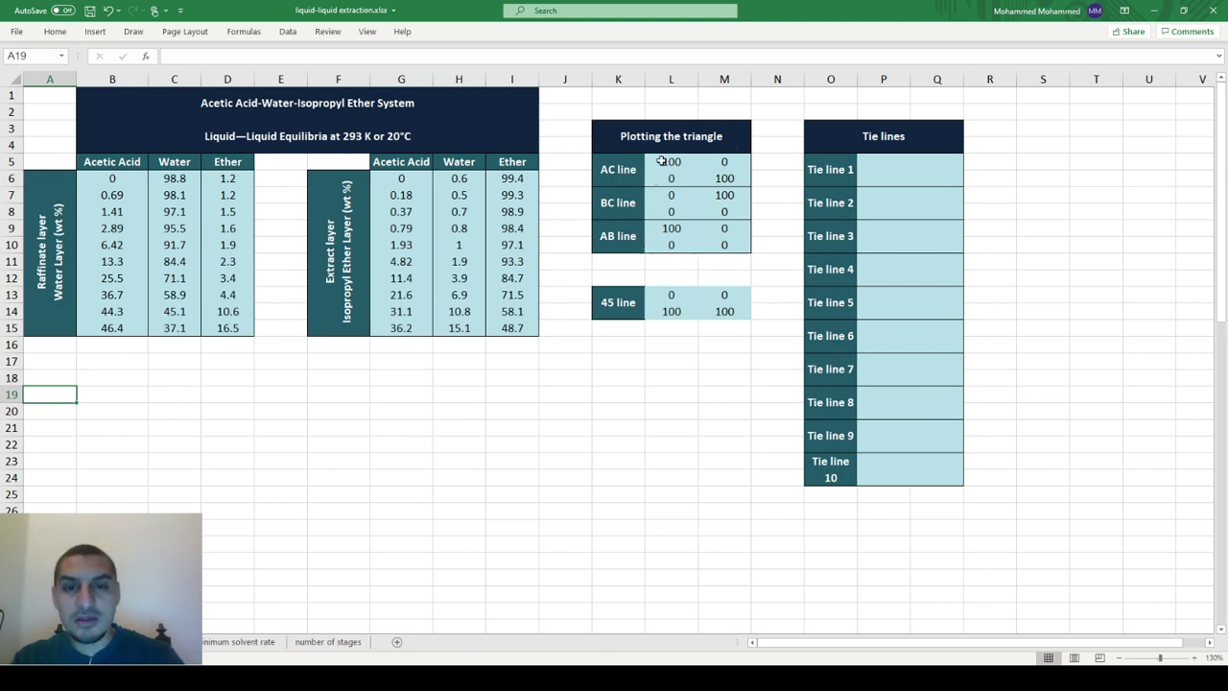
Select the AC line coordinates in L5:M6 as the chart data
click(661, 160)
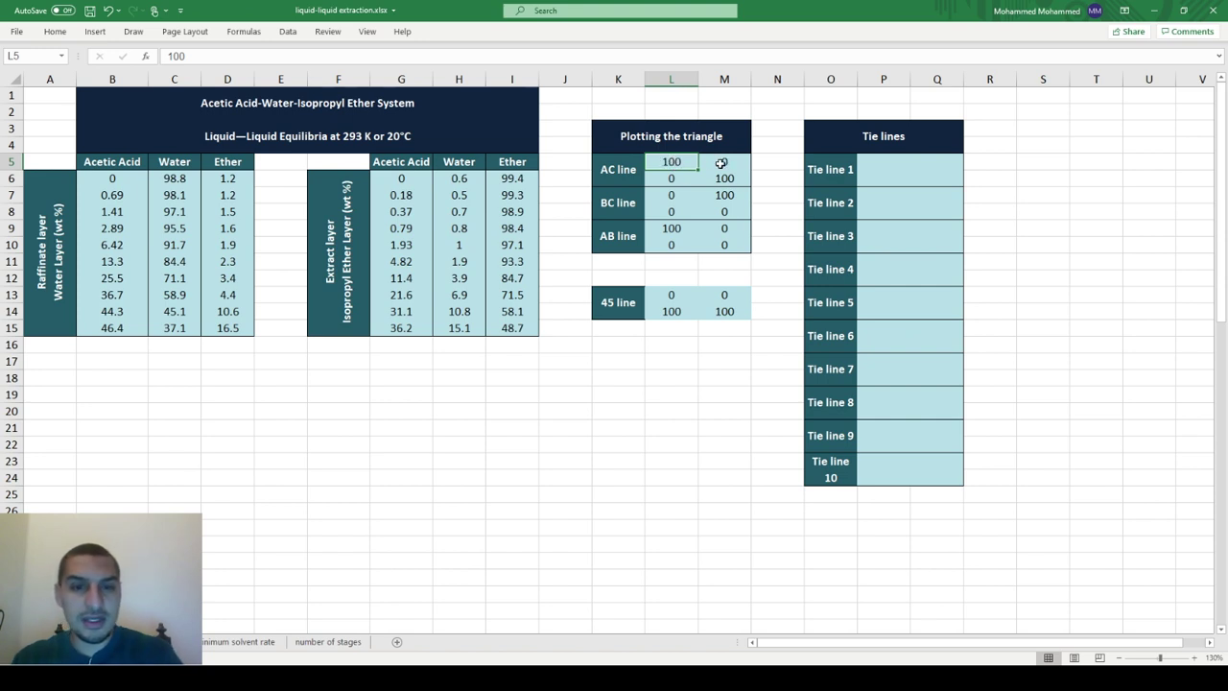
click(675, 176)
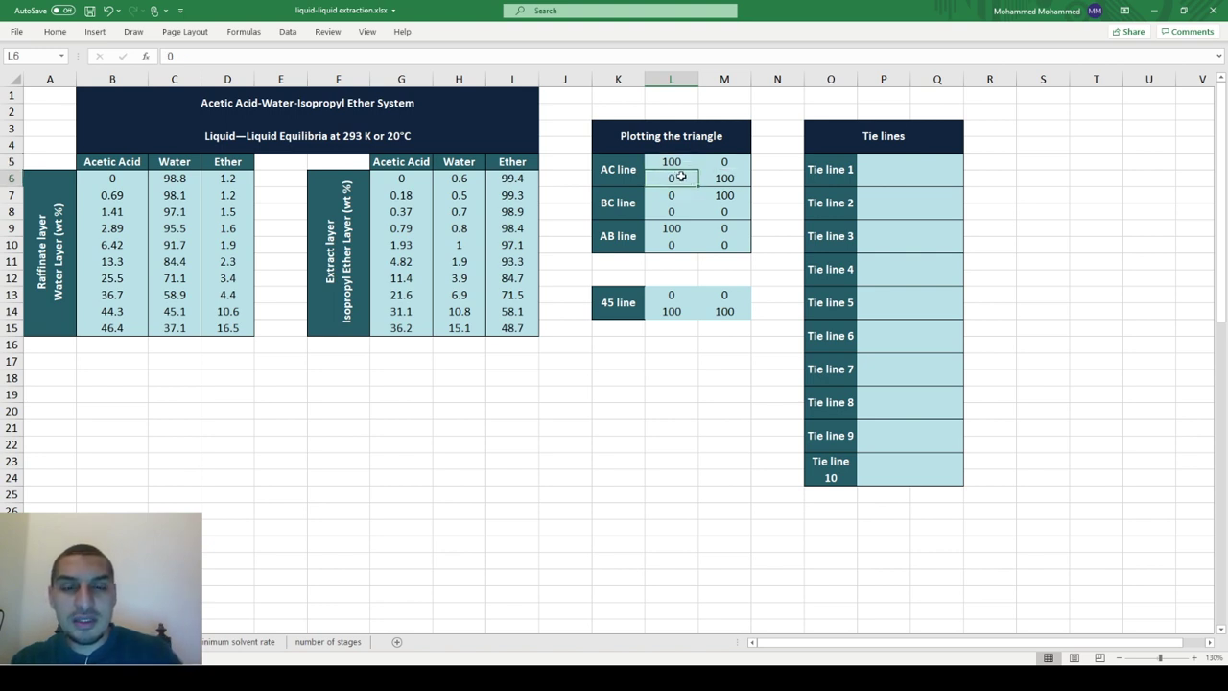
drag(680, 176, 727, 180)
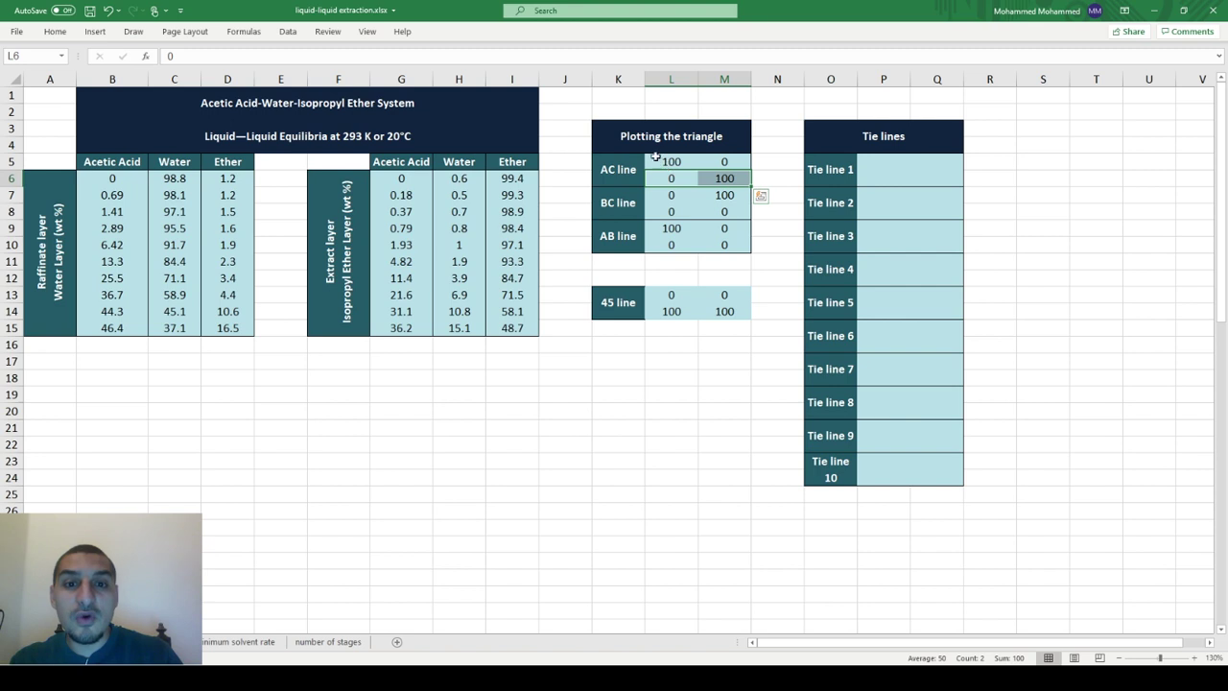
mouse_move(671, 161)
mouse_down()
mouse_move(676, 179)
mouse_move(714, 180)
mouse_move(671, 178)
mouse_up()
click(707, 165)
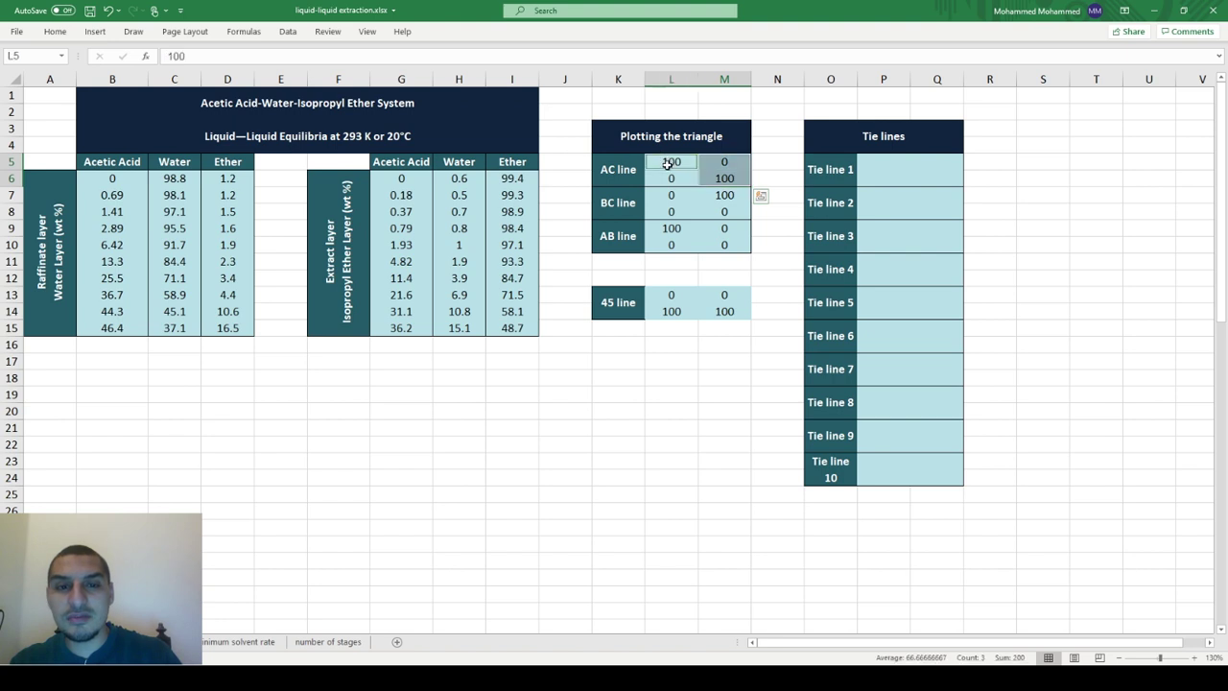
Insert a Scatter with Smooth Lines chart of the AC line and move it below the tables
click(96, 31)
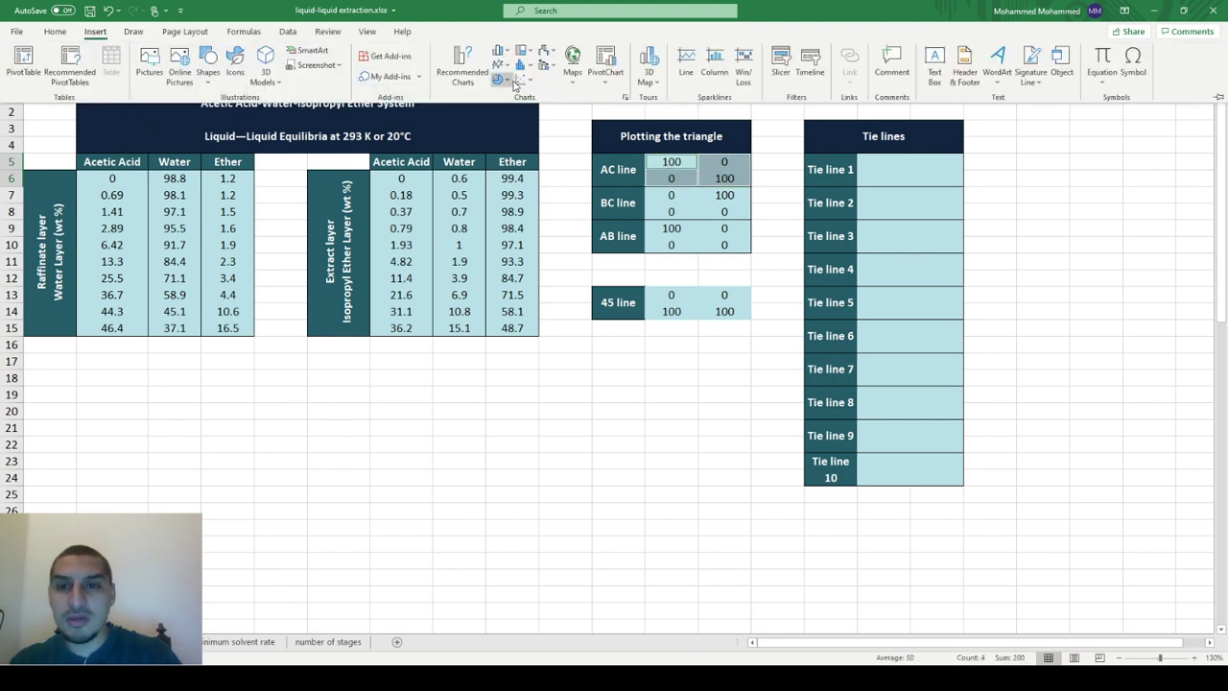
click(520, 80)
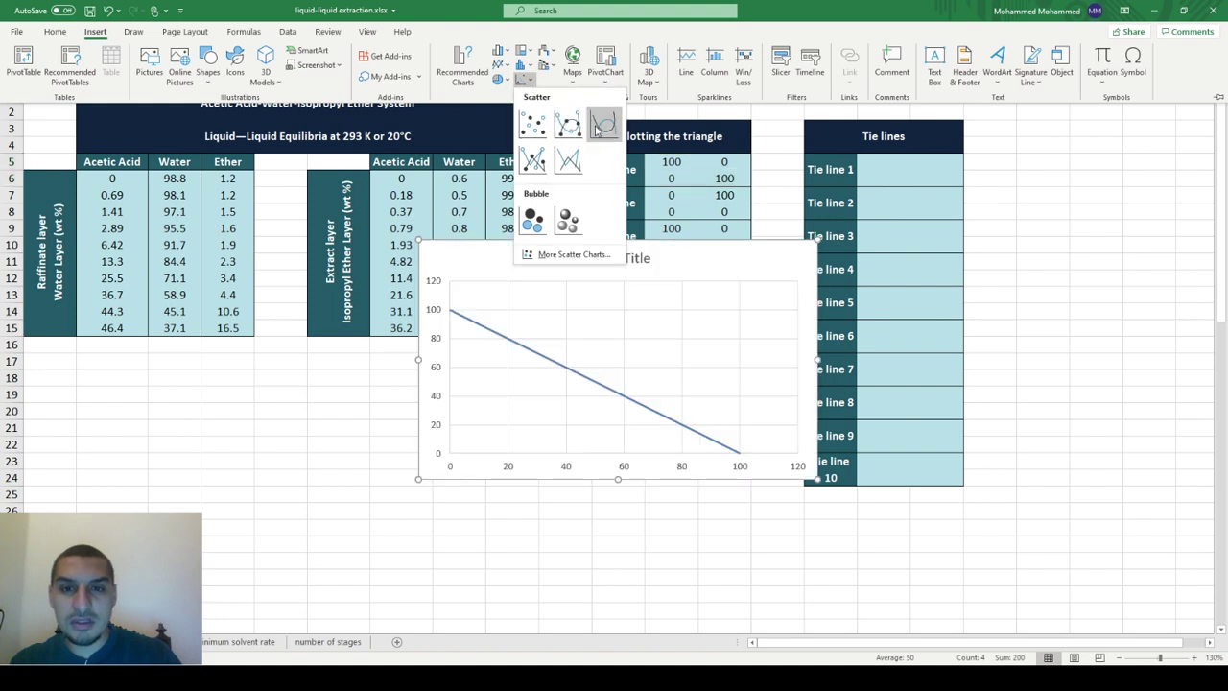
click(599, 127)
drag(705, 259, 435, 378)
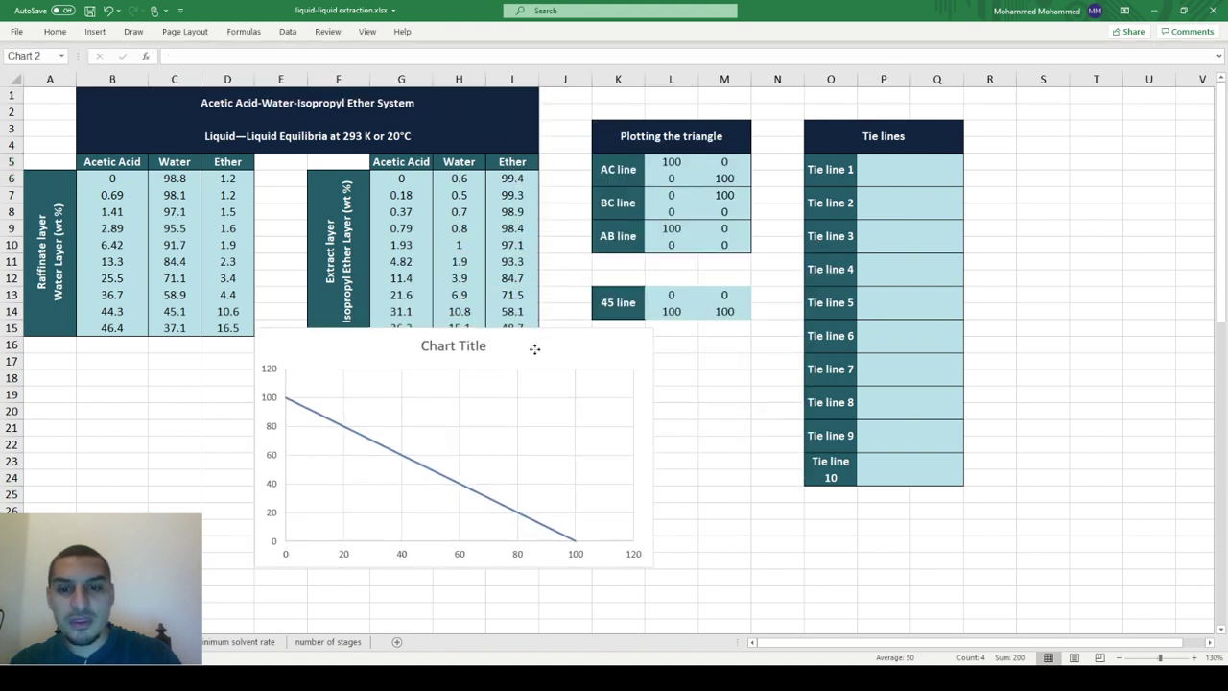
Delete the chart title and stretch the chart taller
click(342, 376)
key(Delete)
drag(346, 595, 357, 314)
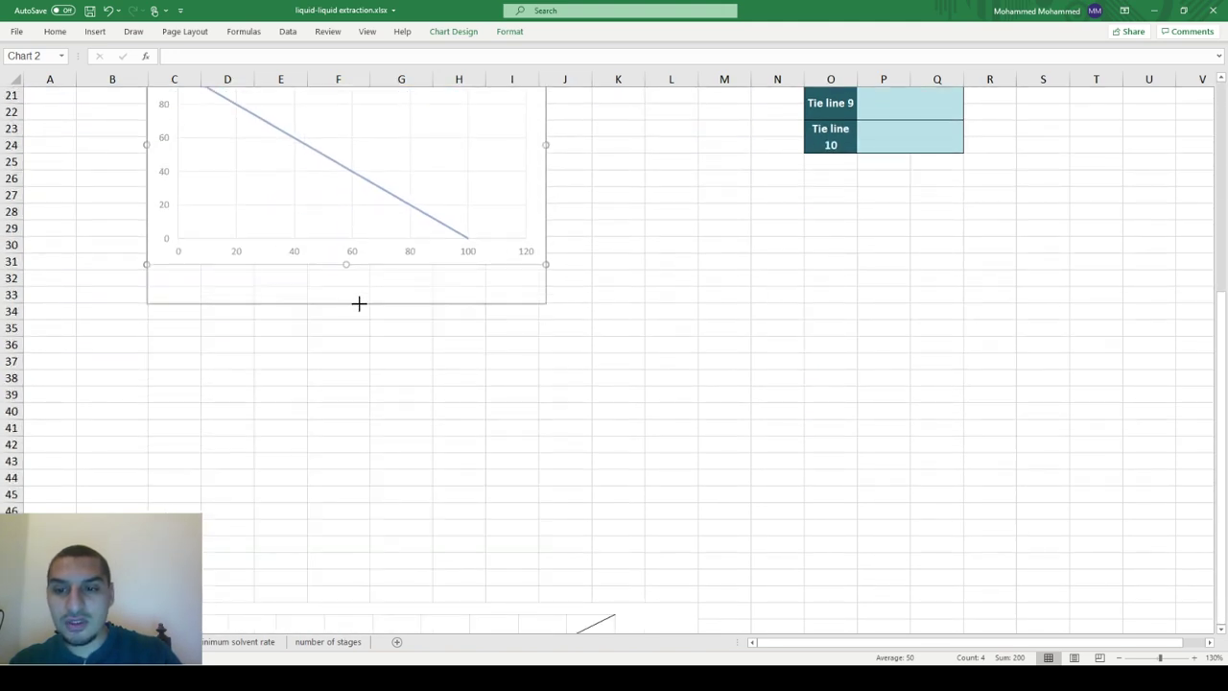
drag(357, 314, 357, 303)
scroll(356, 303, up, 6)
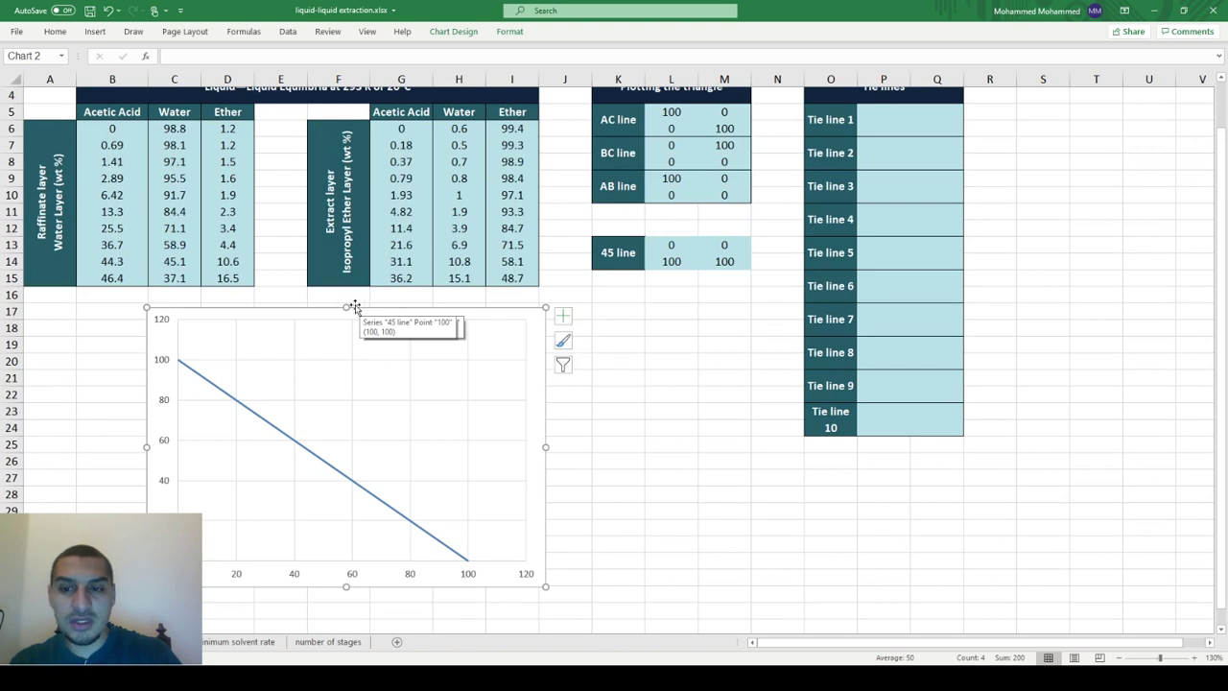
click(162, 324)
Set both the vertical and horizontal axis maximums to 100
double_click(162, 324)
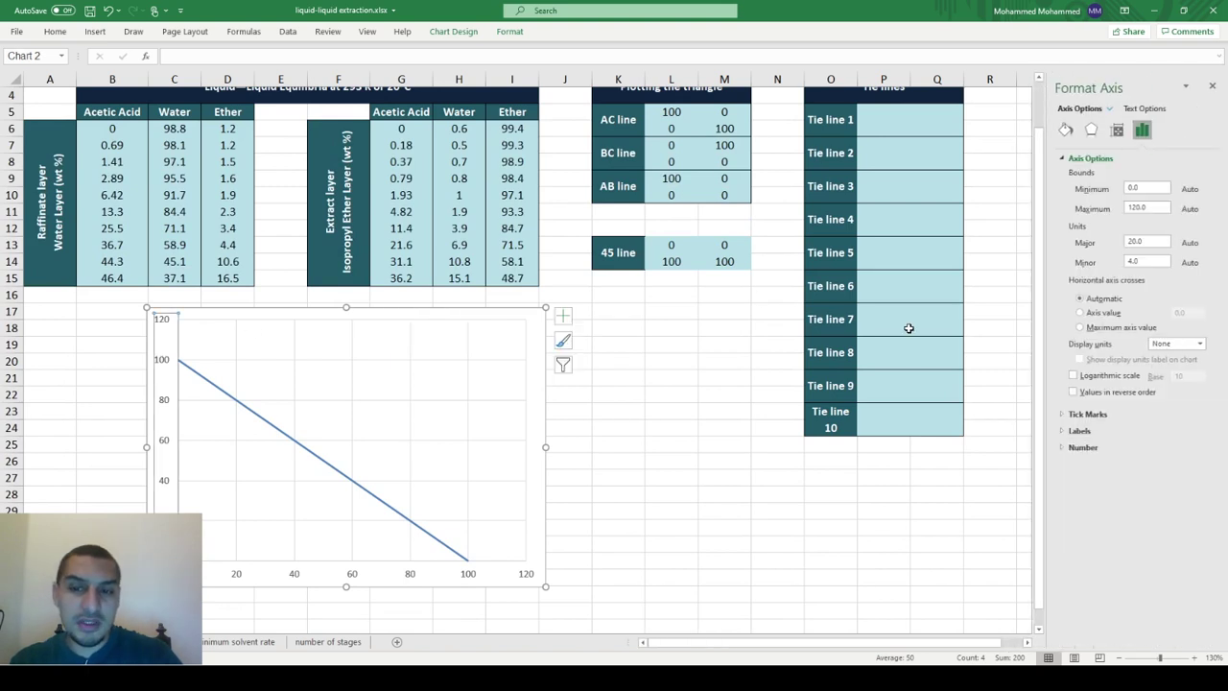
double_click(1151, 207)
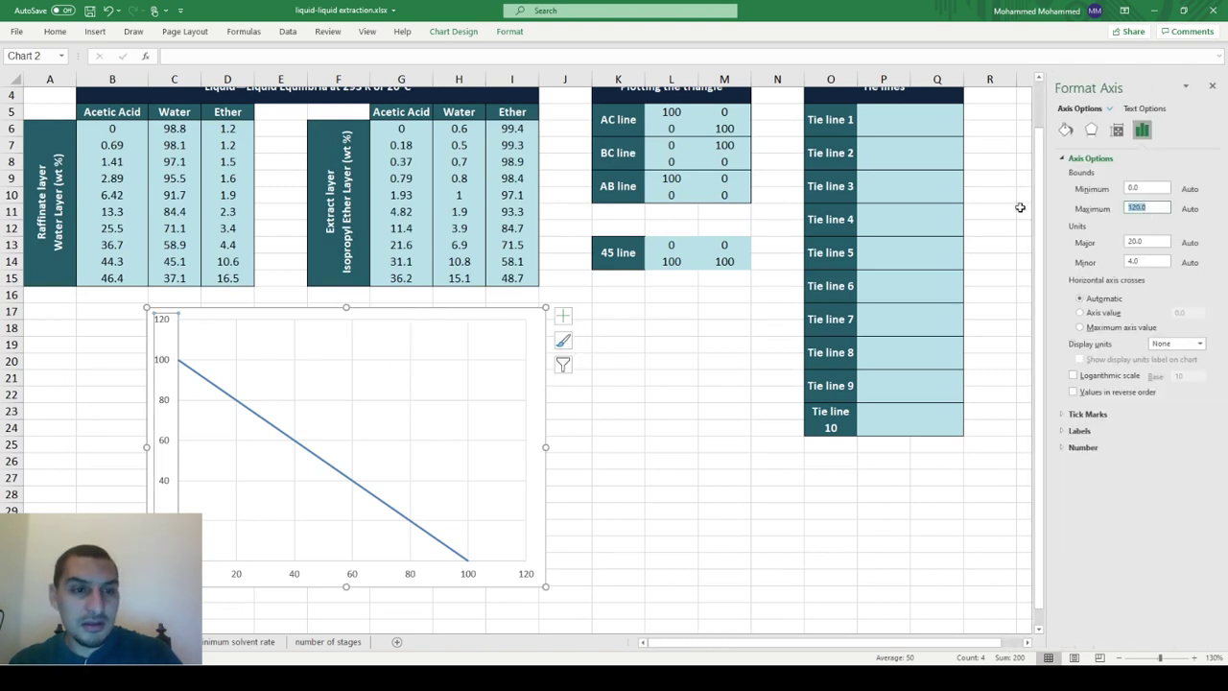
text(10)
key(Return)
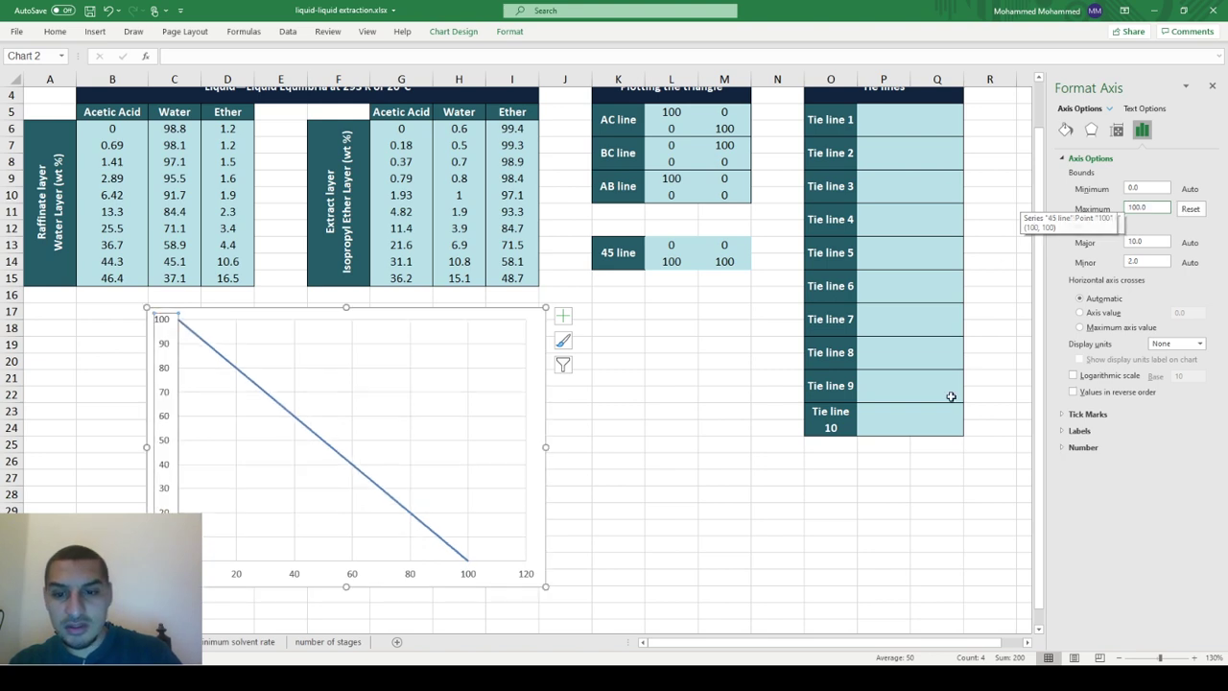
click(532, 575)
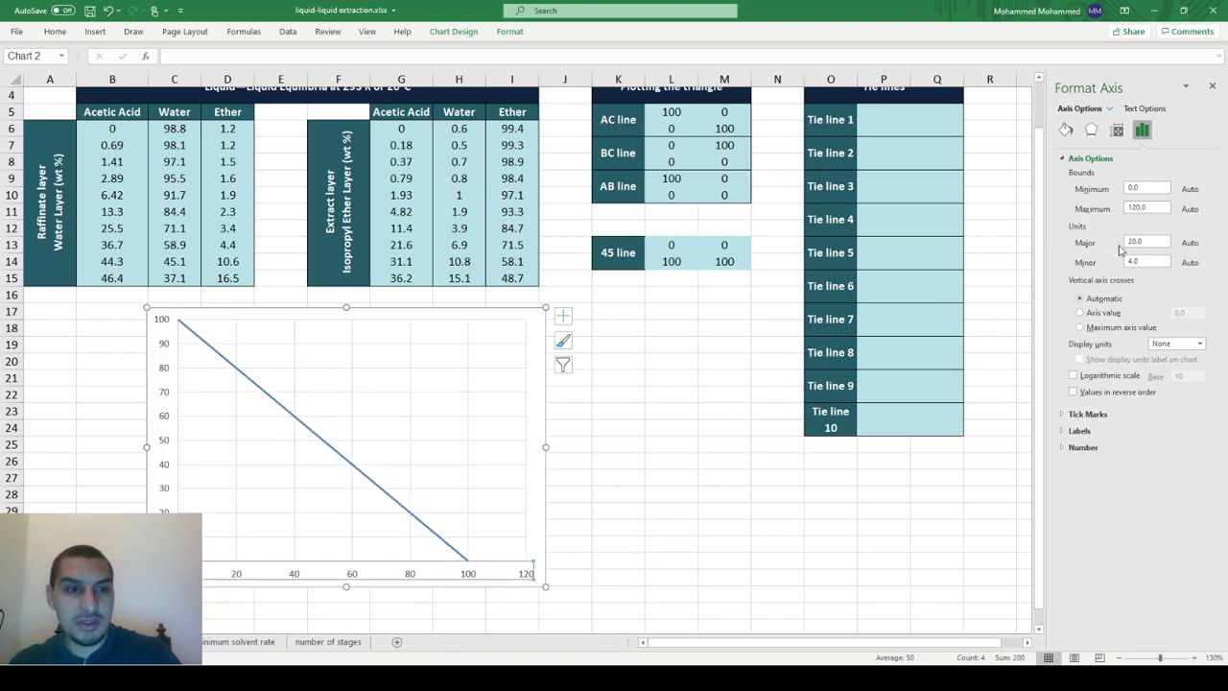
double_click(1147, 207)
text(100)
key(Return)
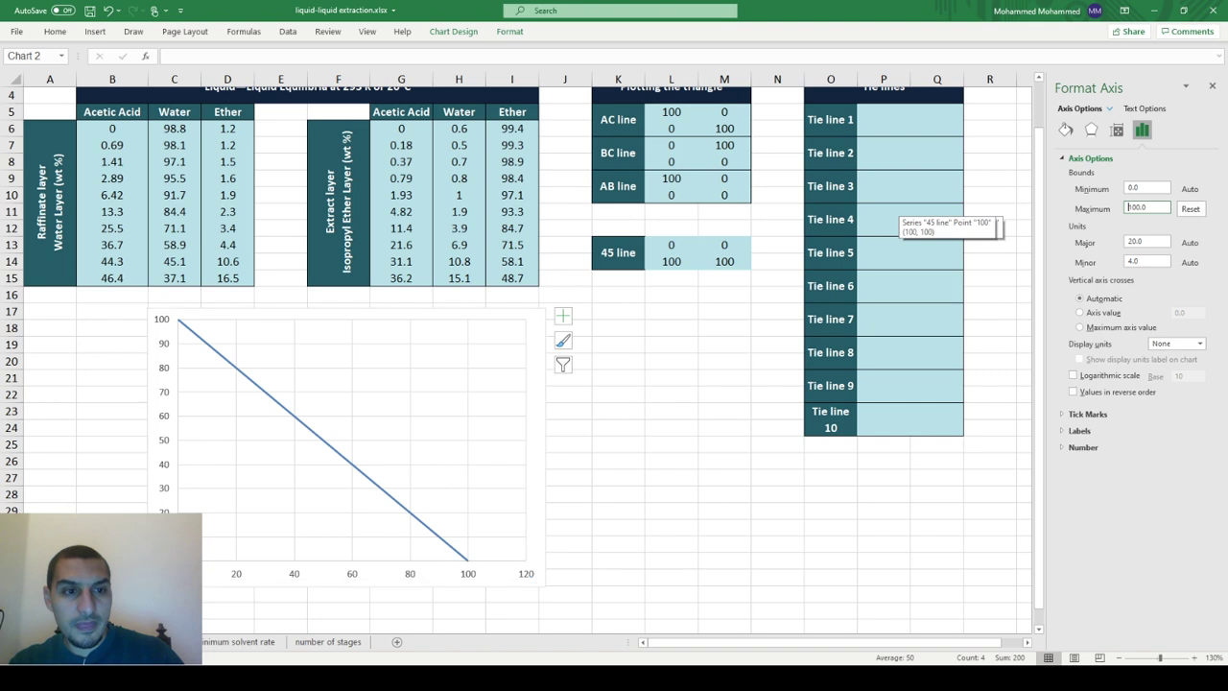
Make the 45 line series a solid dark line 0.75 pt wide
click(275, 391)
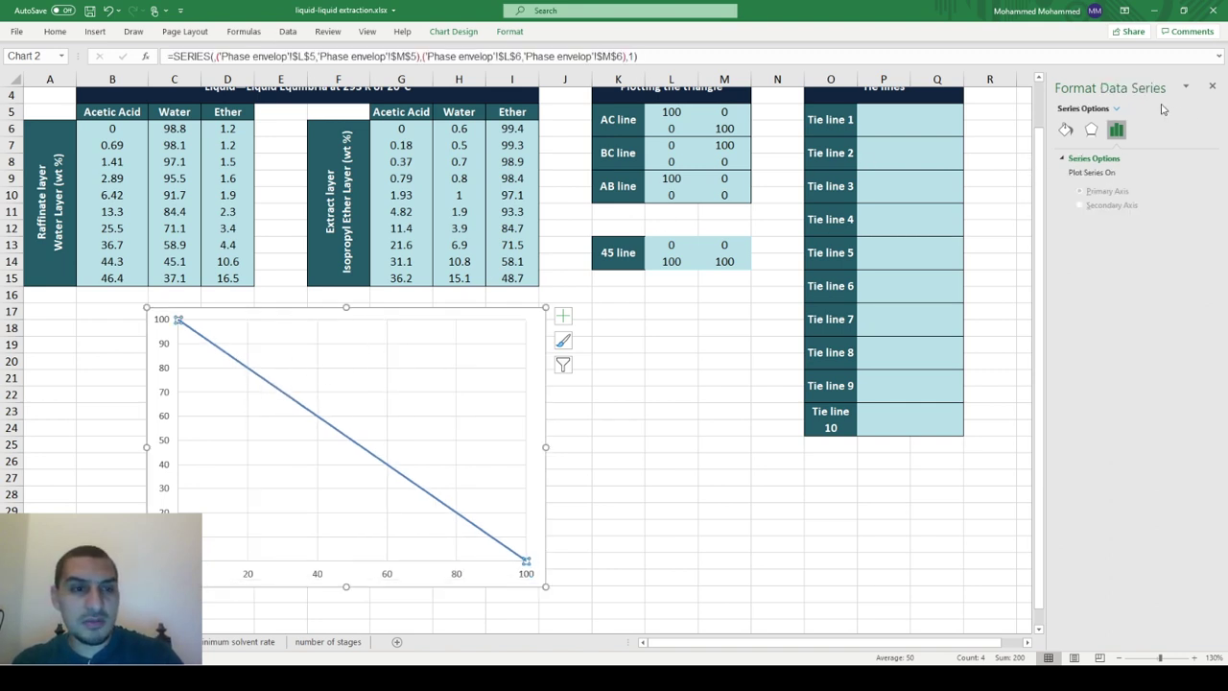
click(1065, 130)
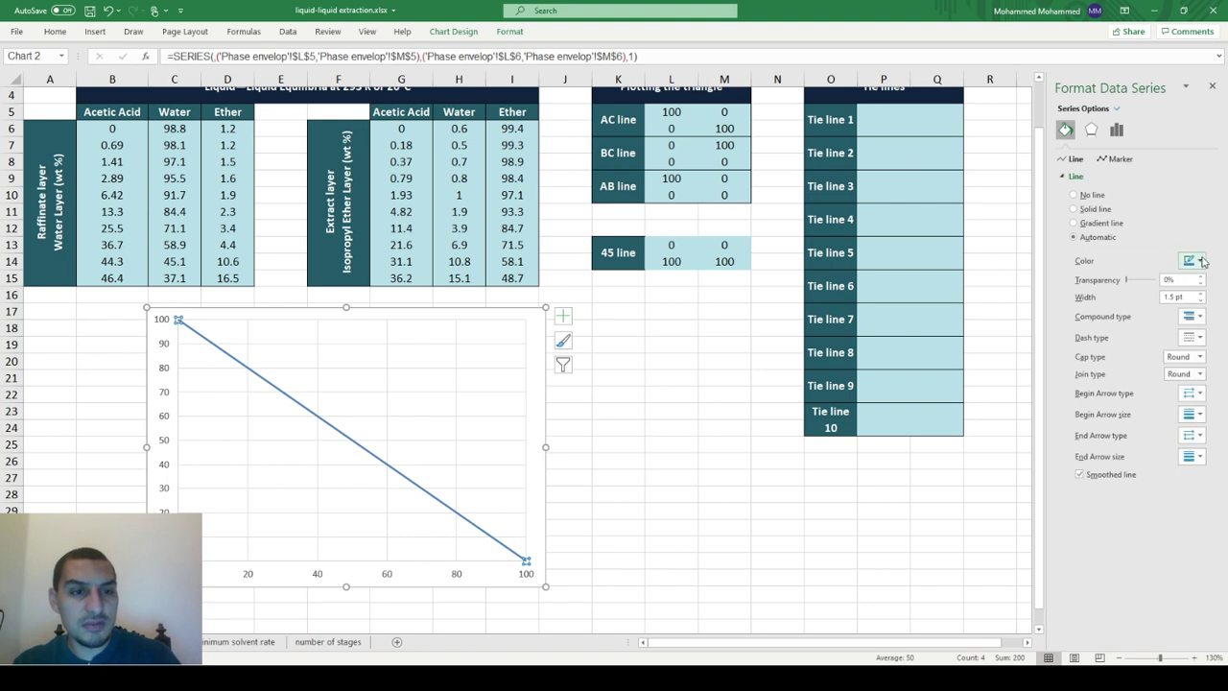
click(1200, 266)
key(Escape)
click(1200, 300)
click(1200, 300)
click(1200, 300)
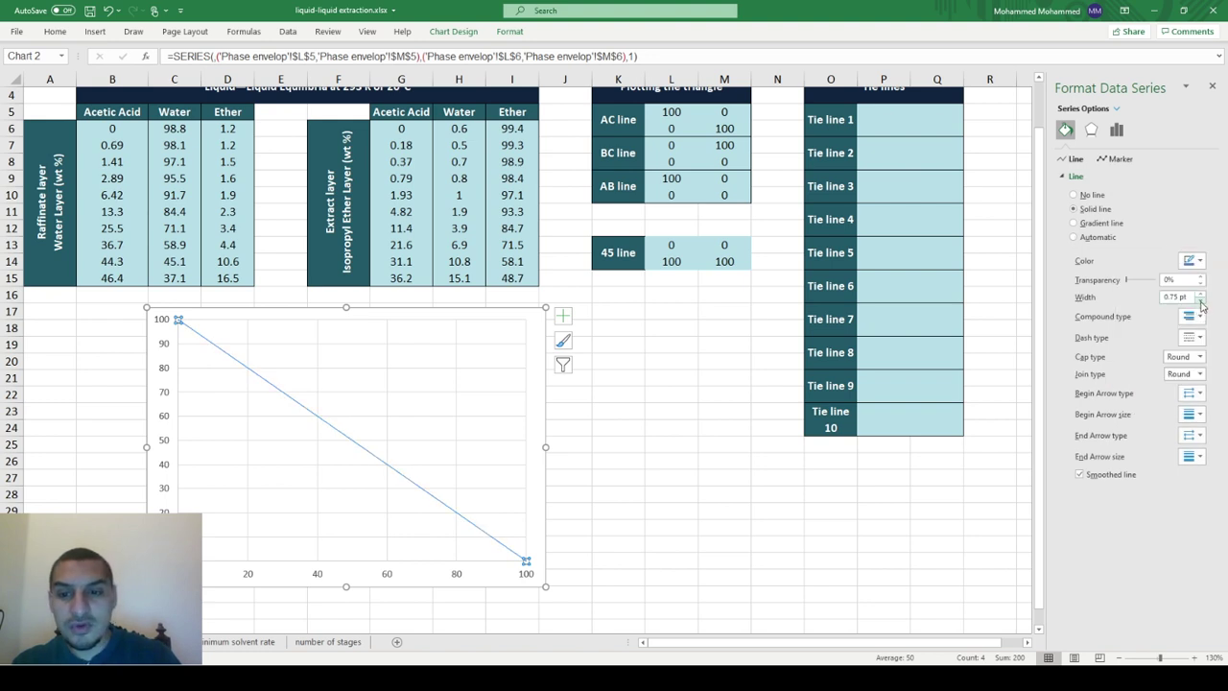
click(1192, 260)
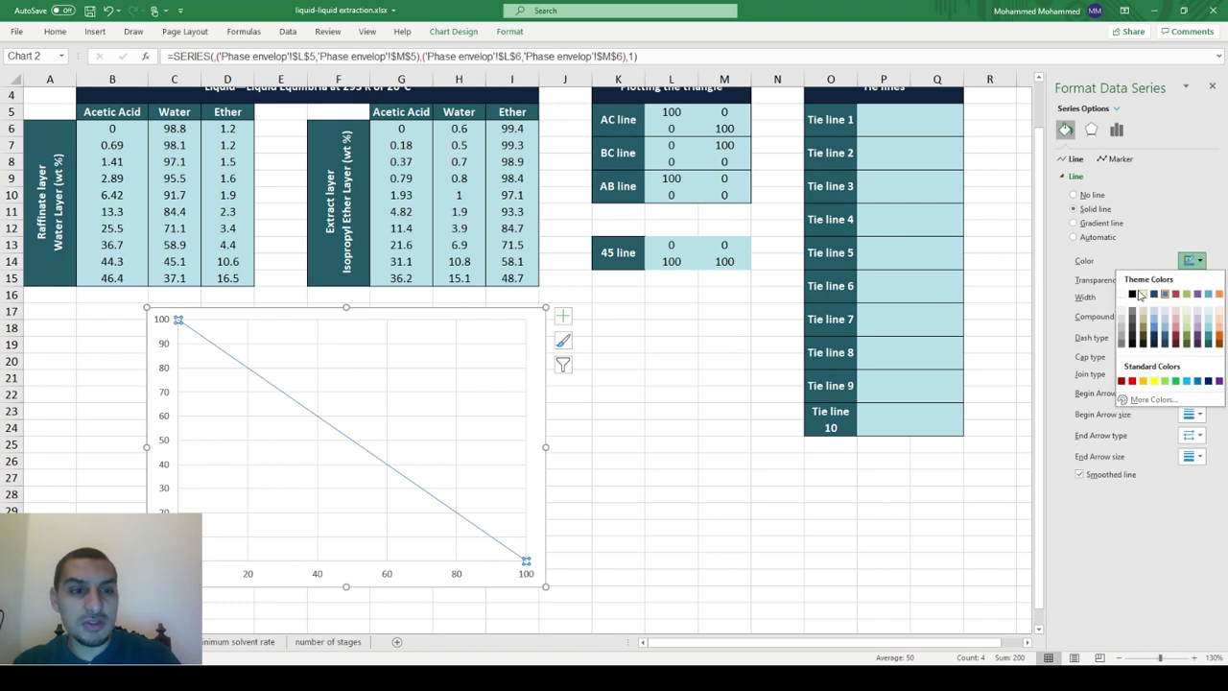
click(1139, 294)
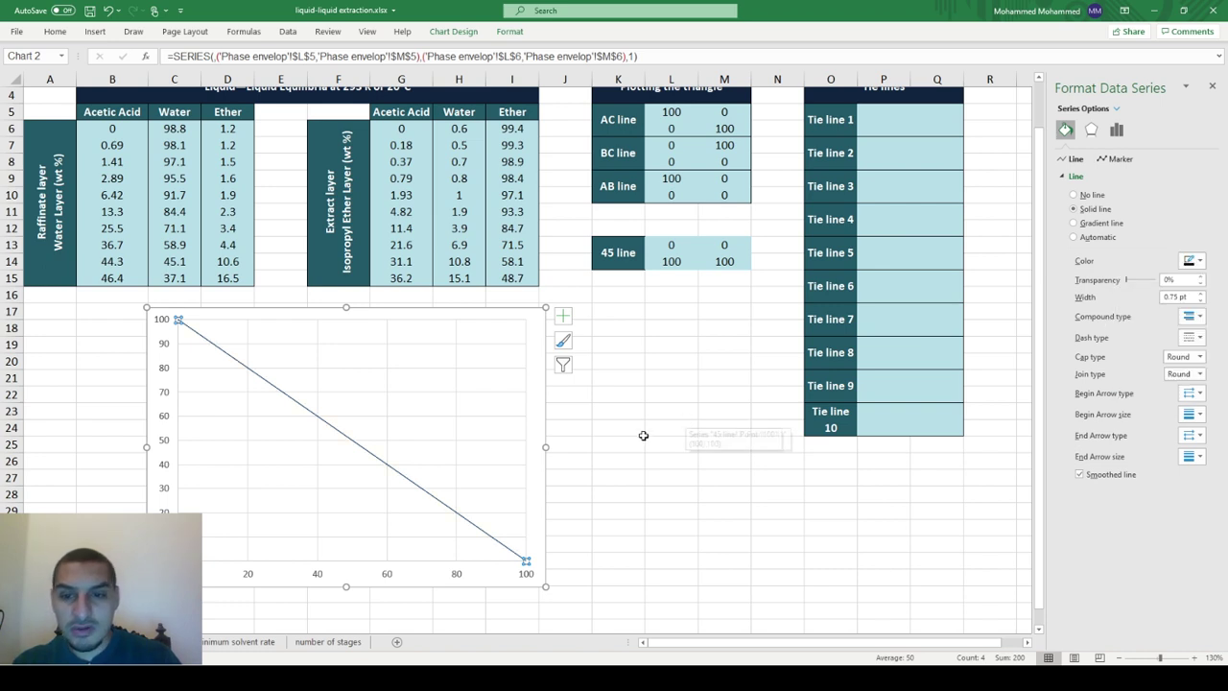
click(625, 442)
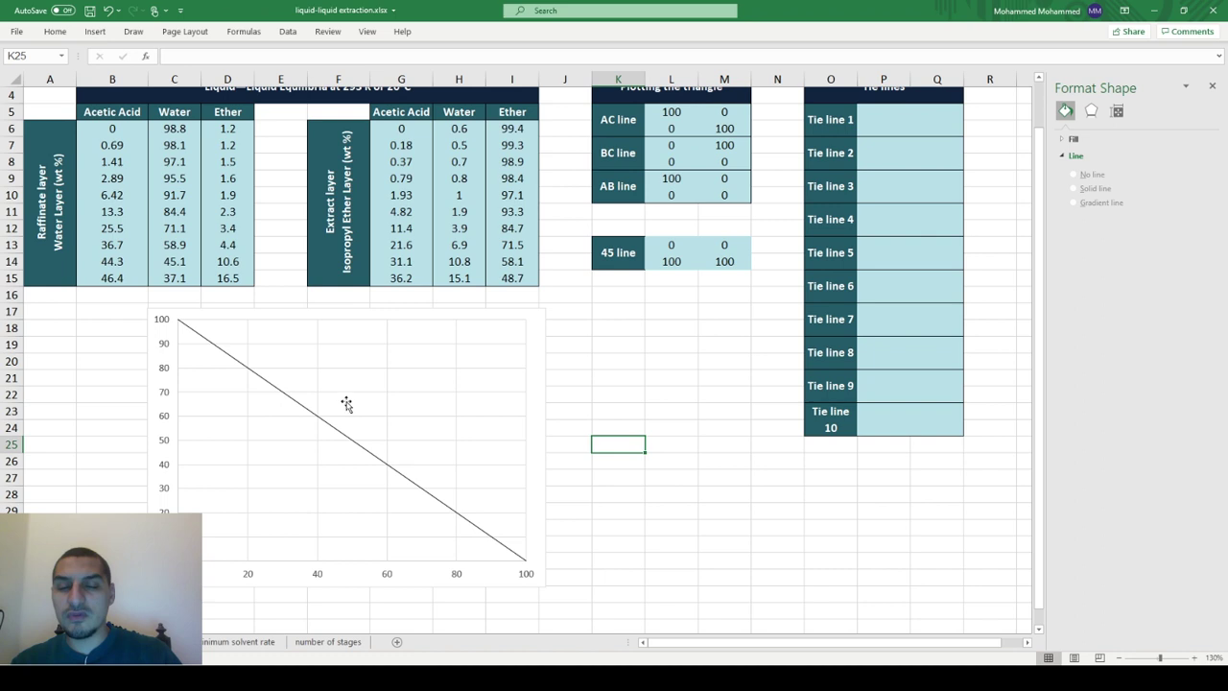
Rename the chart's existing series to 'triangle-hypo' in Select Data
right_click(292, 440)
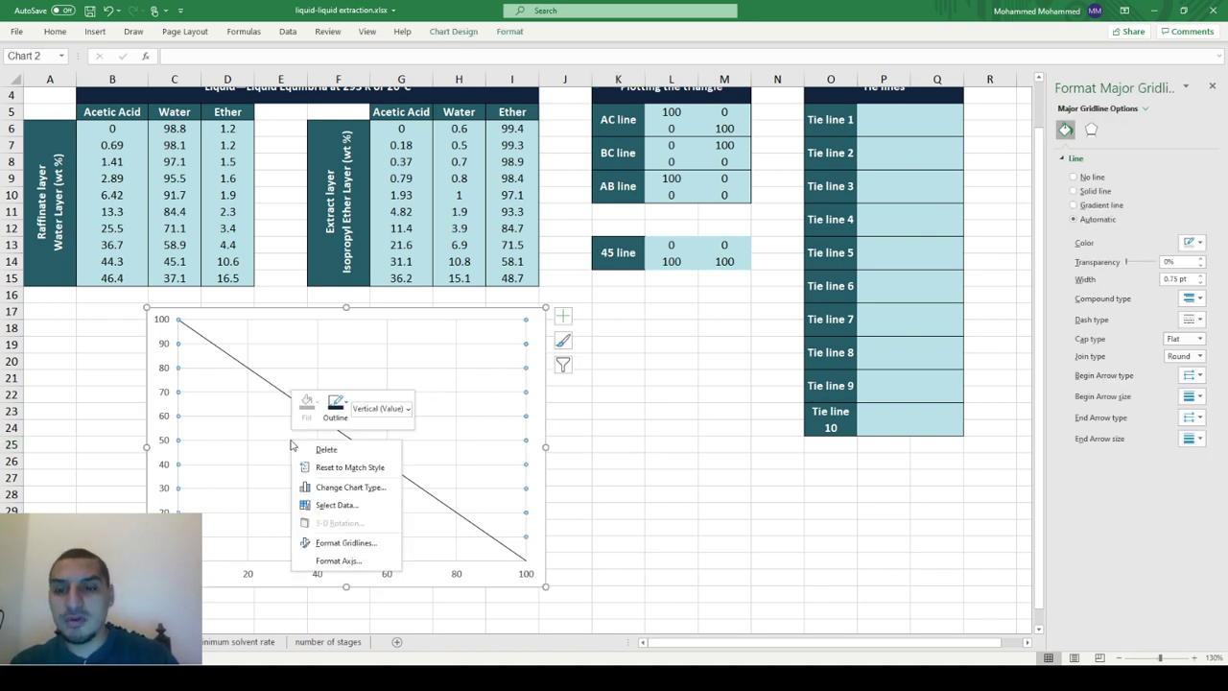
click(326, 505)
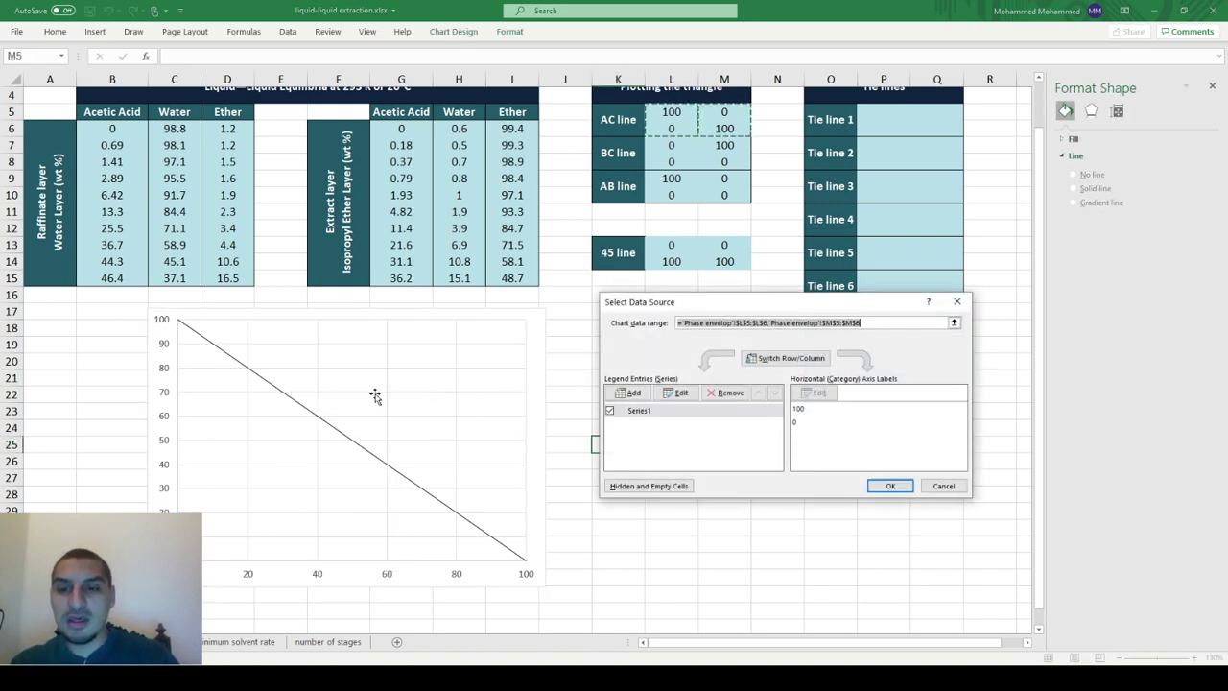
click(668, 393)
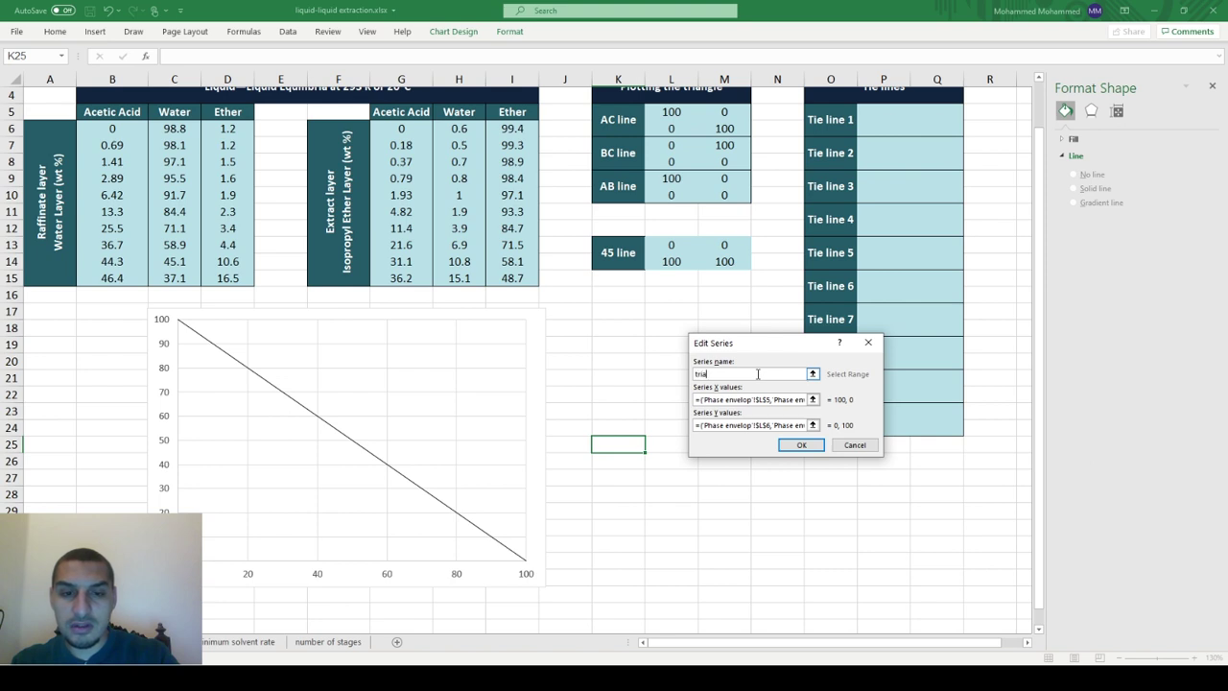
text(triangle-hypo)
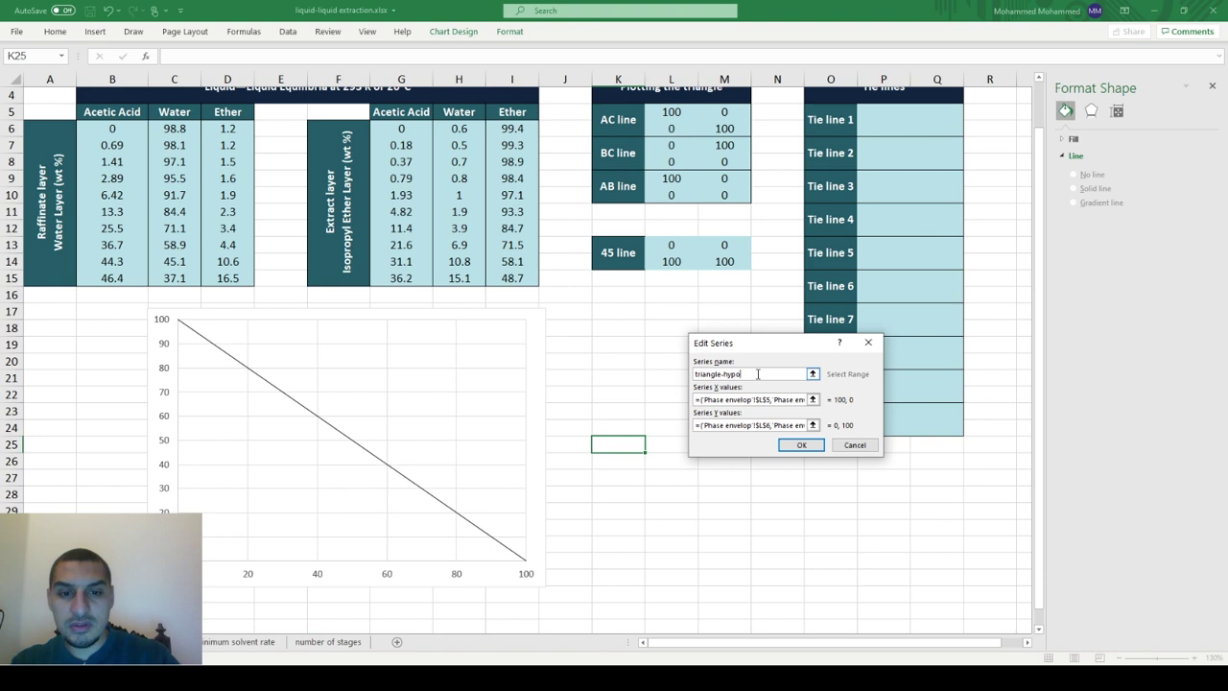
key(Return)
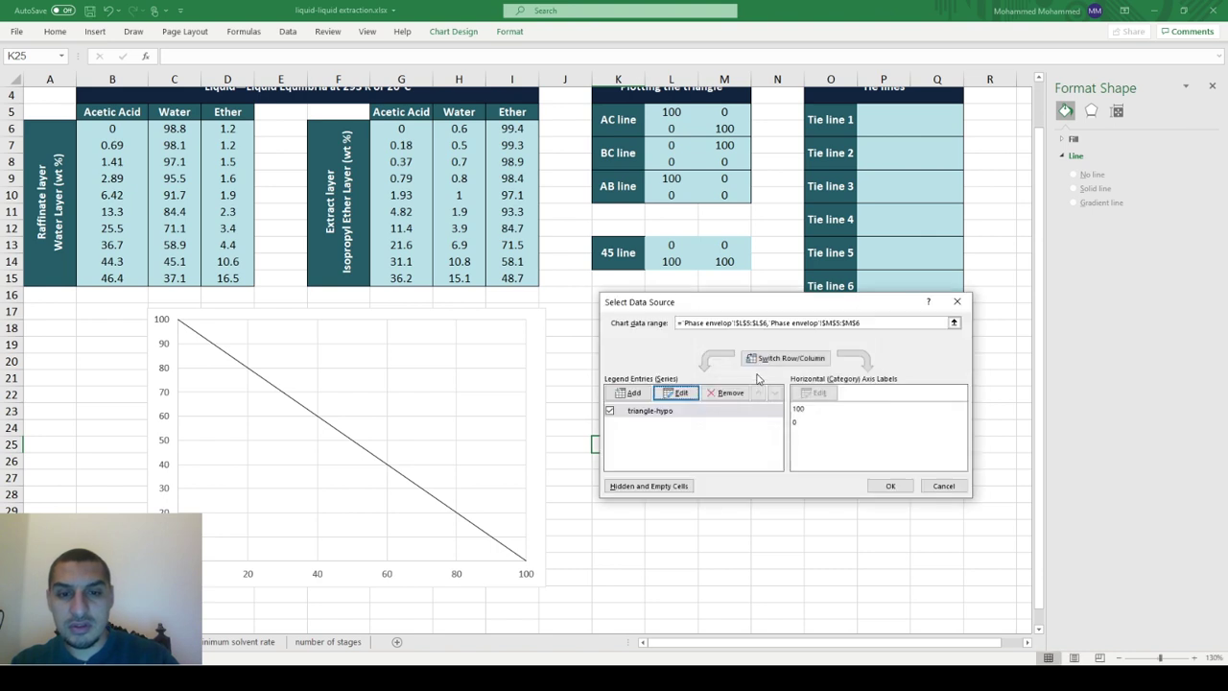
Add a 'triangle-y axis' series with X values L7:L8 and Y values M7:M8
click(632, 396)
text(tra)
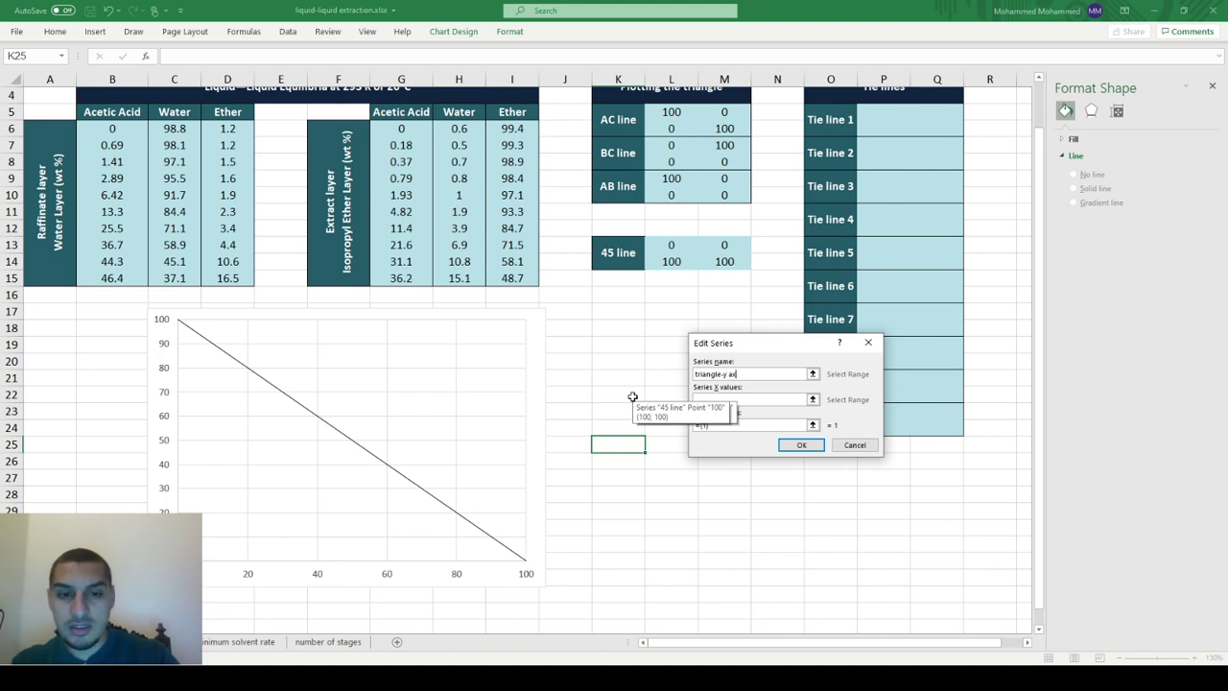
key(Tab)
drag(672, 144, 671, 157)
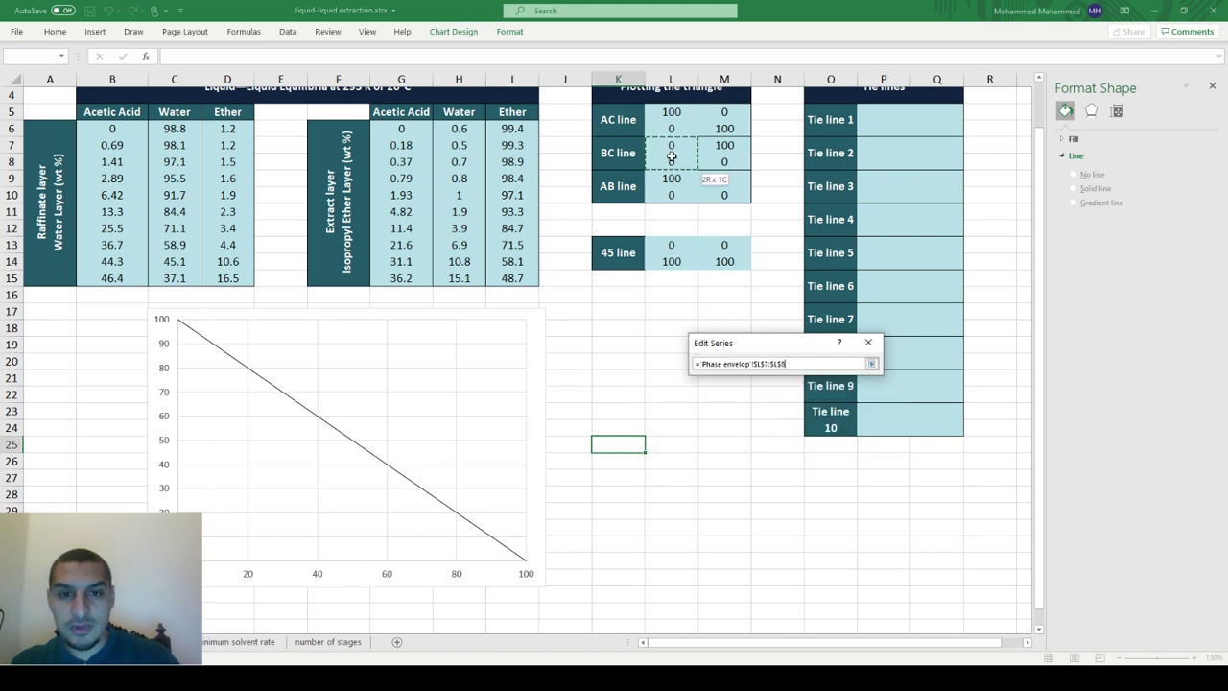
key(Tab)
drag(731, 142, 726, 161)
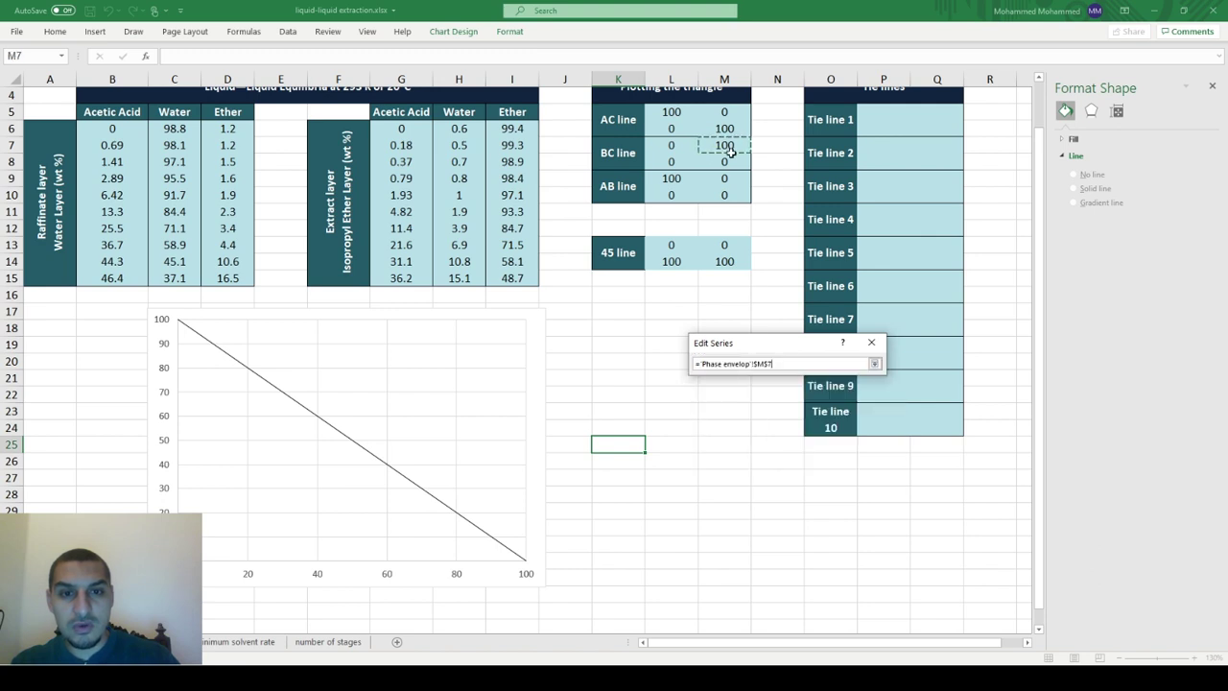
click(792, 446)
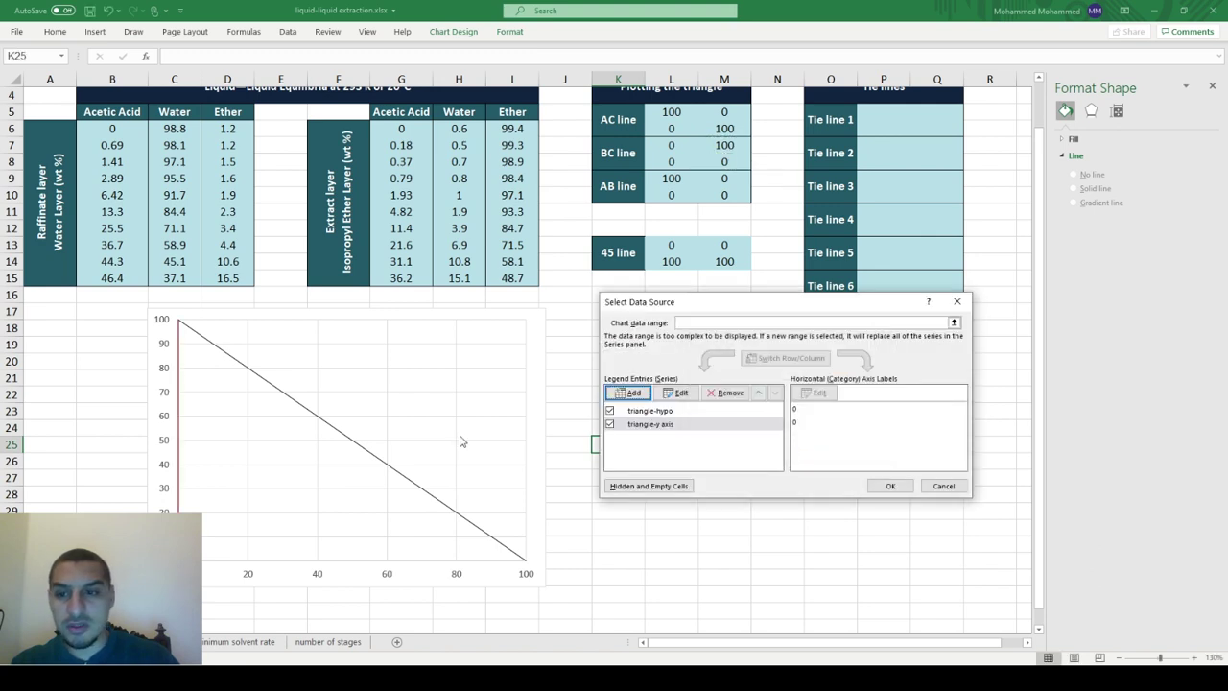
Add a 'triangle-x axis' series with X values L9:L10 and Y values M9:M10
click(641, 396)
text(triangle-x axi)
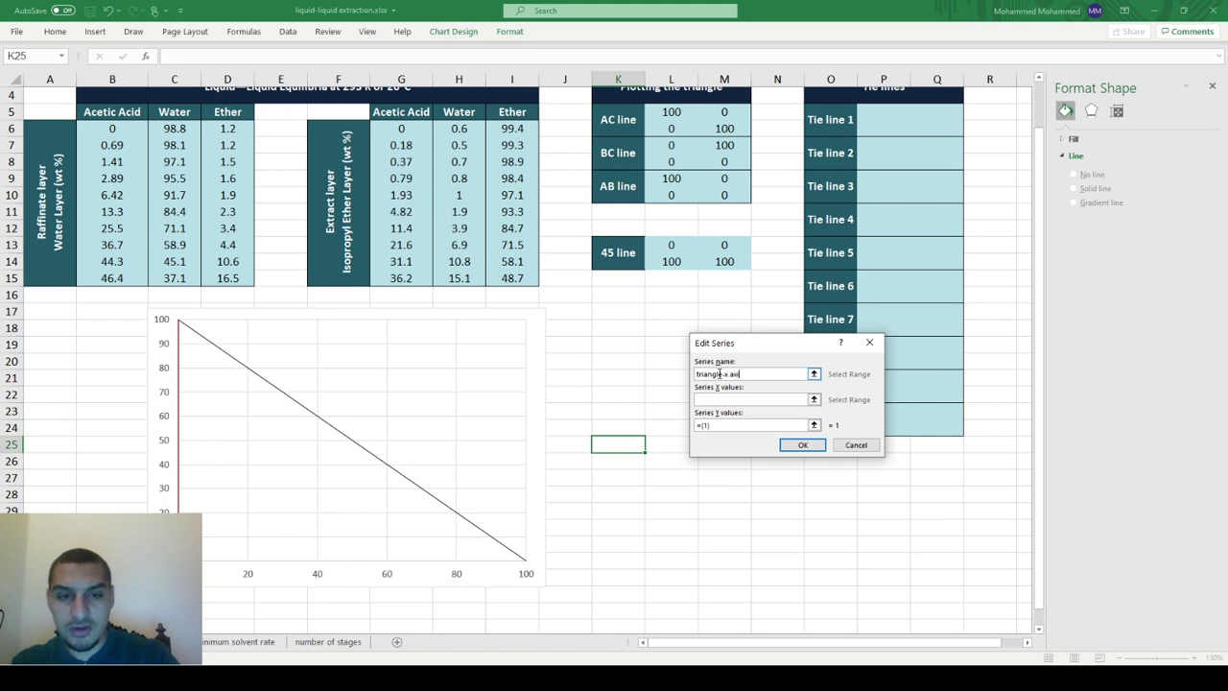
text(s)
key(Tab)
key(Down)
key(ctrl+Up)
key(ctrl+Up)
key(Right)
key(shift+Right)
key(shift+Down)
key(Tab)
key(Up)
key(Right)
key(Right)
key(ctrl+Up)
key(Up)
key(Up)
key(Up)
key(Up)
key(Up)
key(shift+Down)
key(Return)
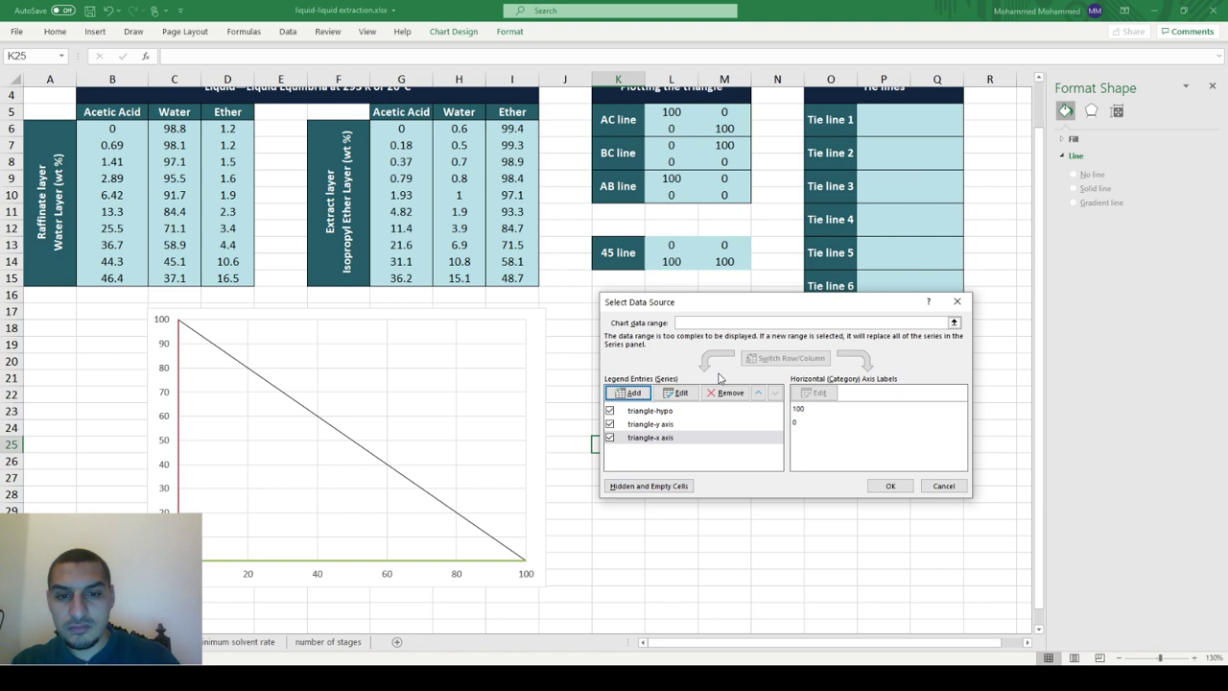
click(891, 486)
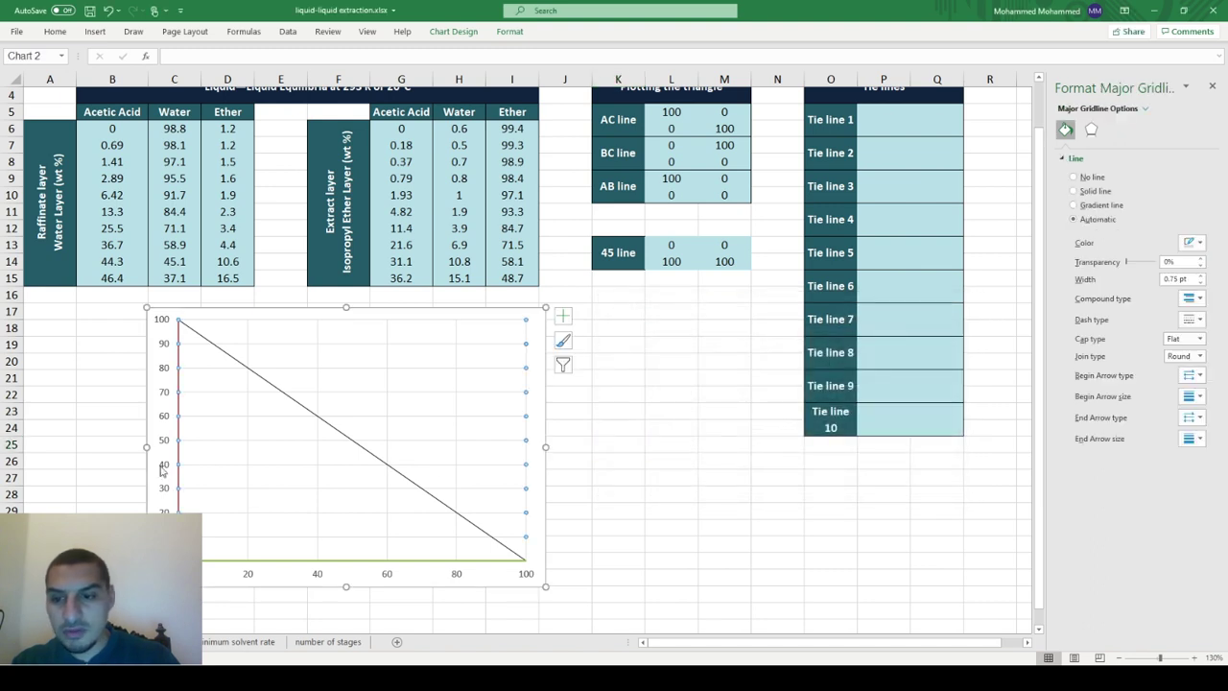
Recolor the red vertical triangle side dark
click(178, 441)
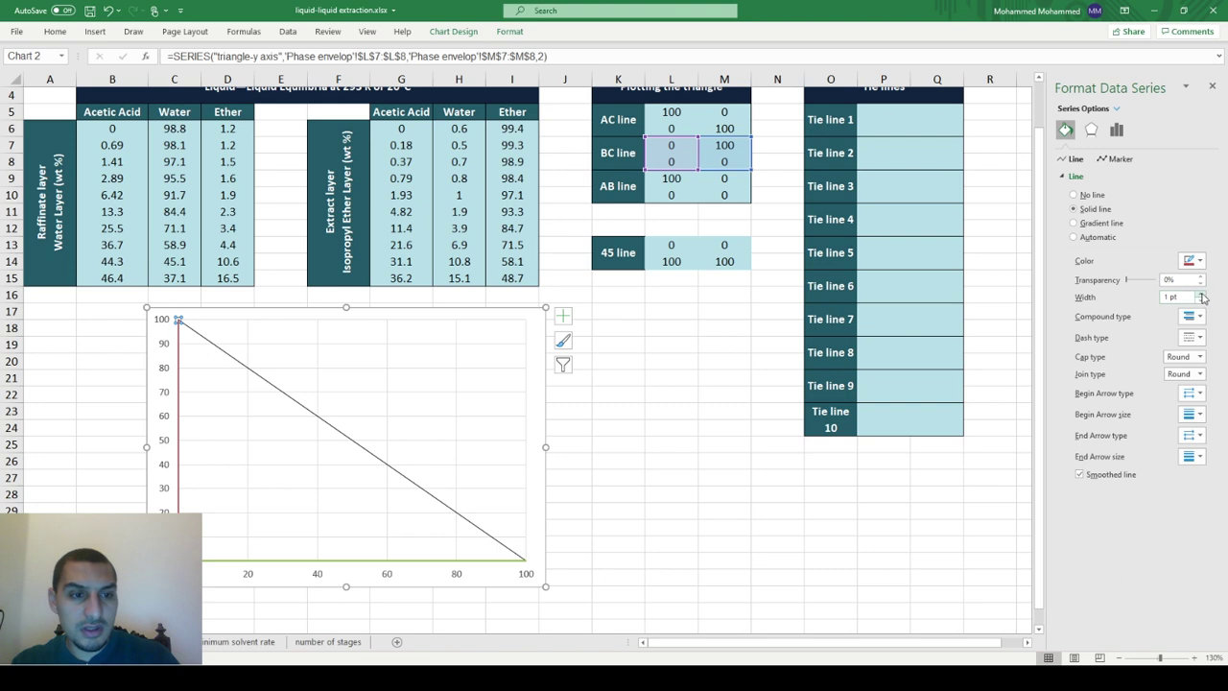
click(1192, 260)
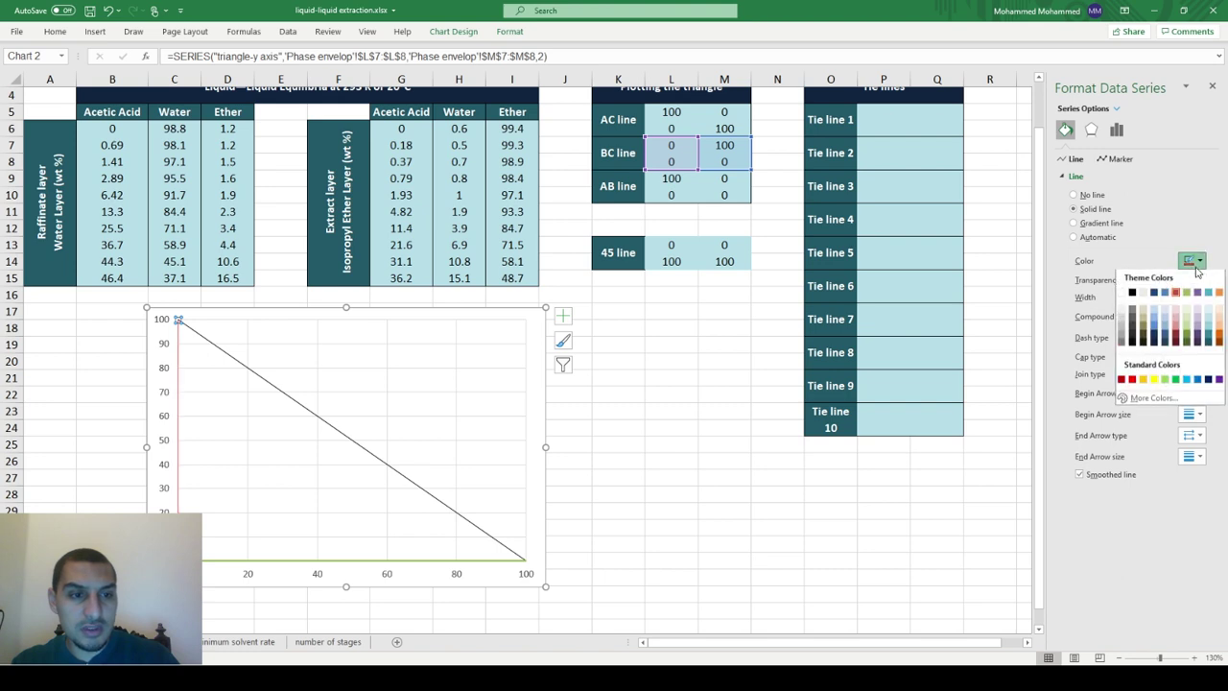
click(1131, 294)
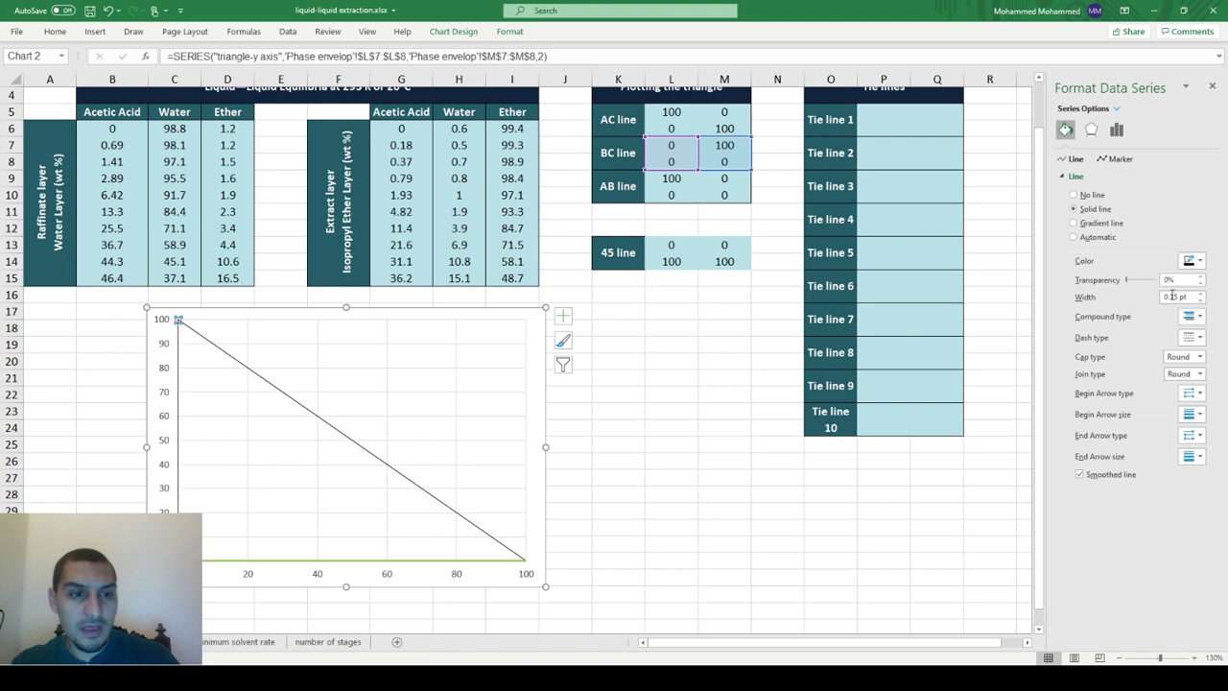
click(348, 560)
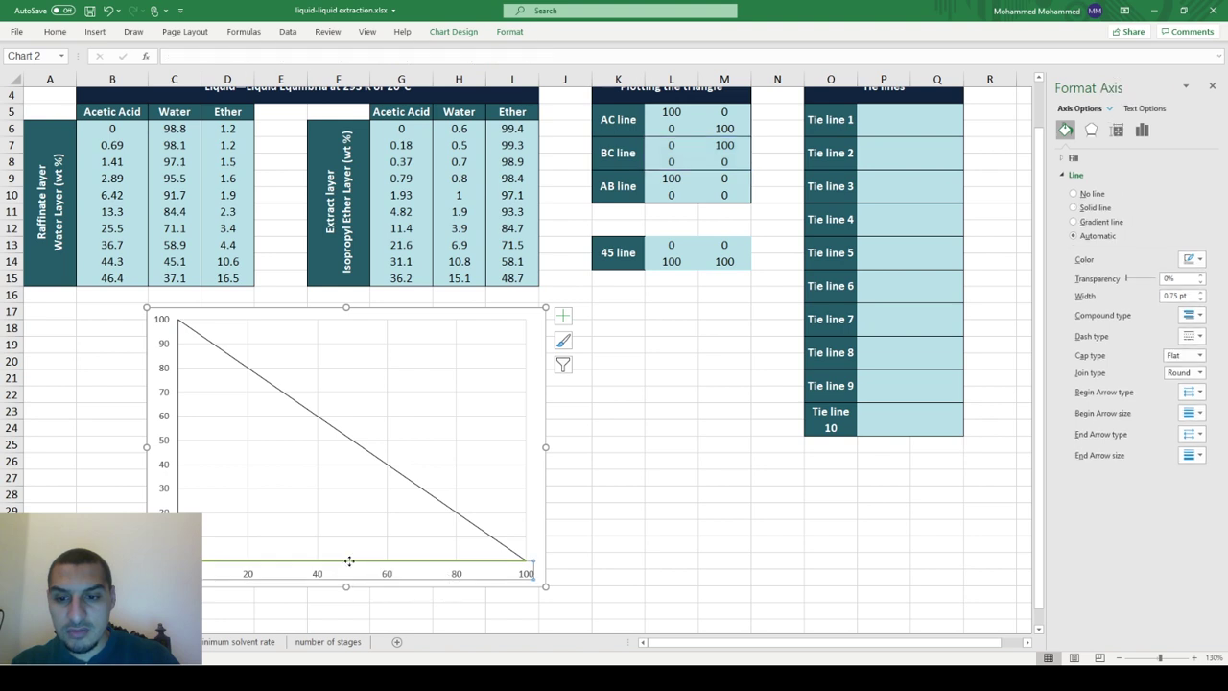
click(352, 565)
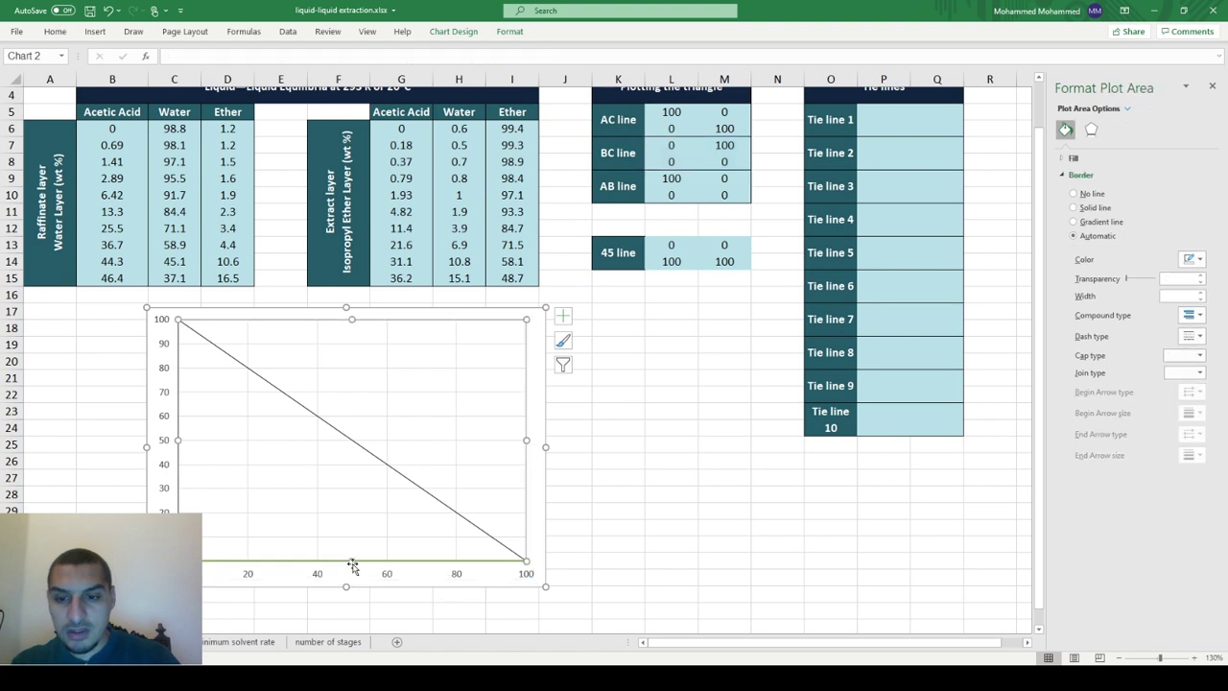
click(370, 567)
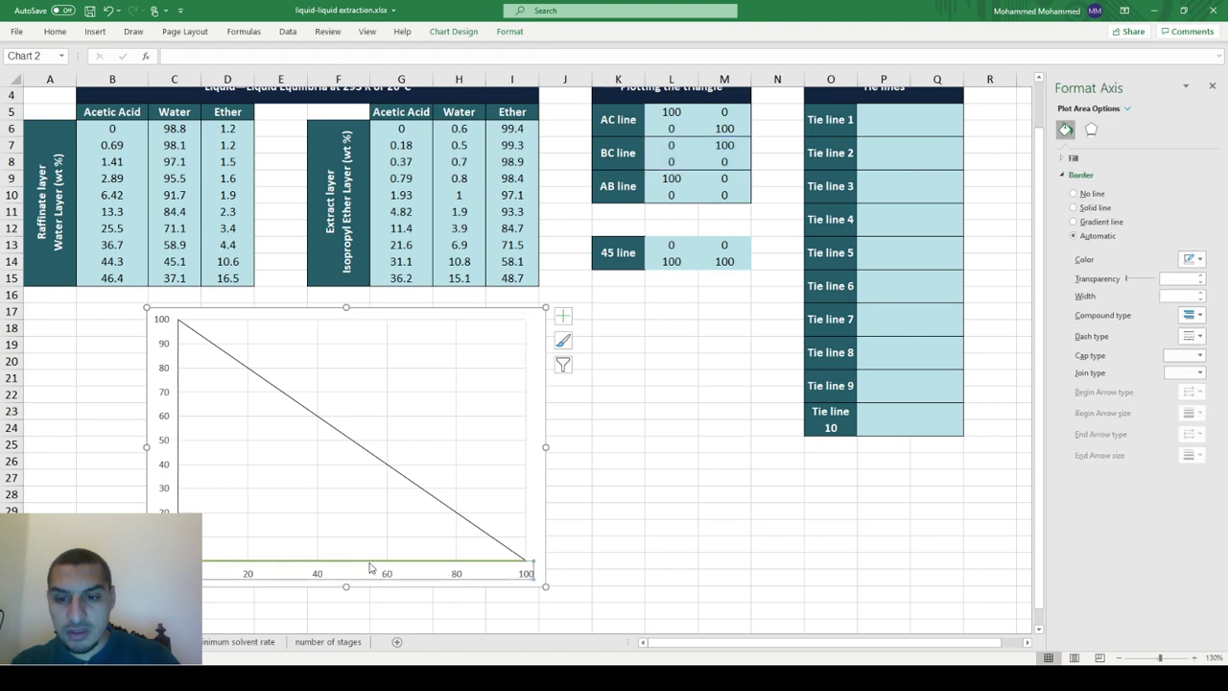
Make the green AB base line solid black and thin to match the hypotenuse
click(500, 562)
key(F4)
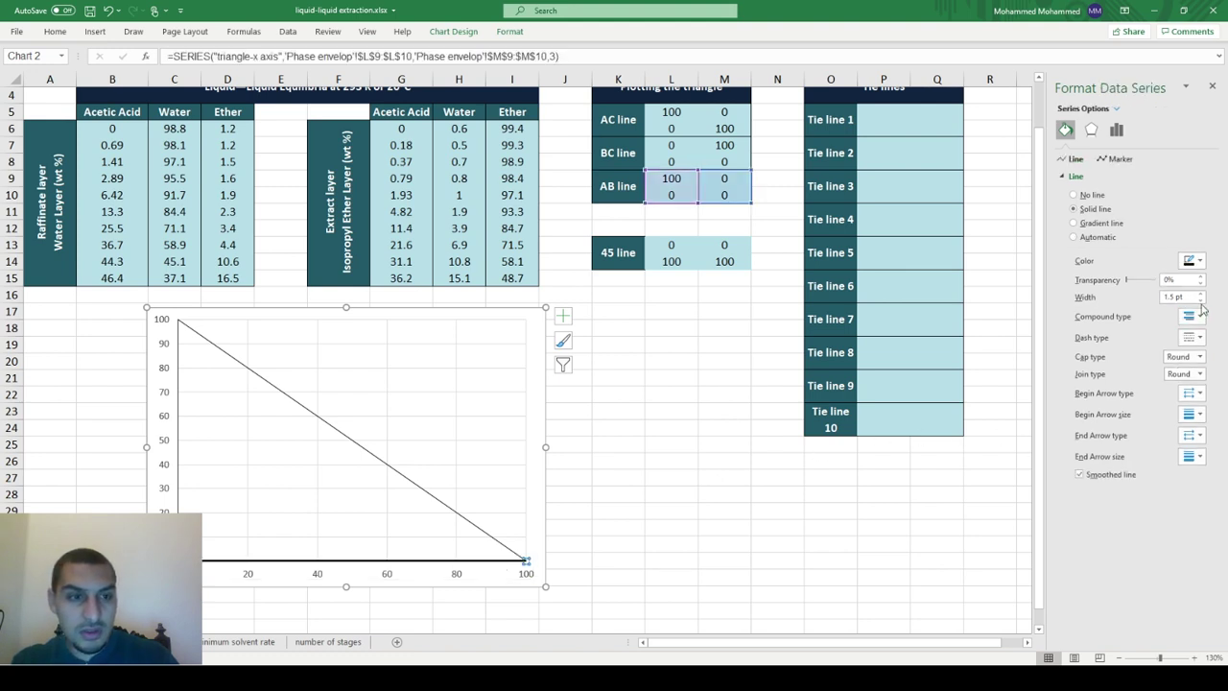
click(1201, 300)
click(1201, 300)
click(515, 503)
click(606, 499)
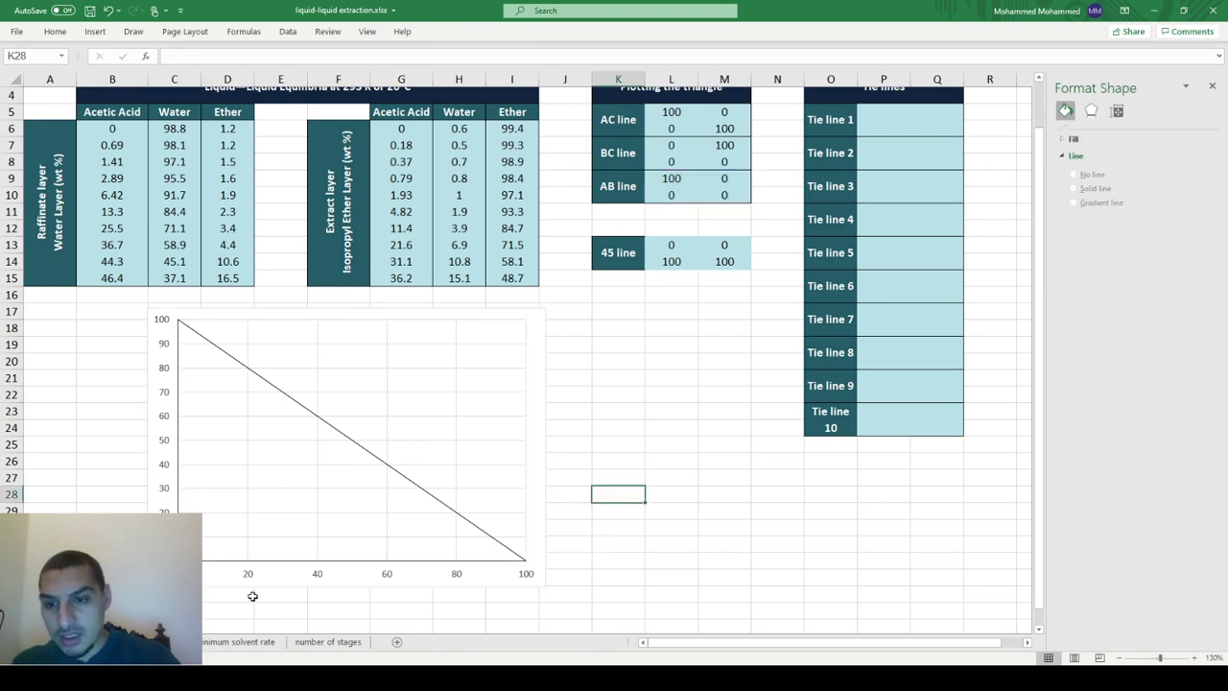
mouse_move(500, 554)
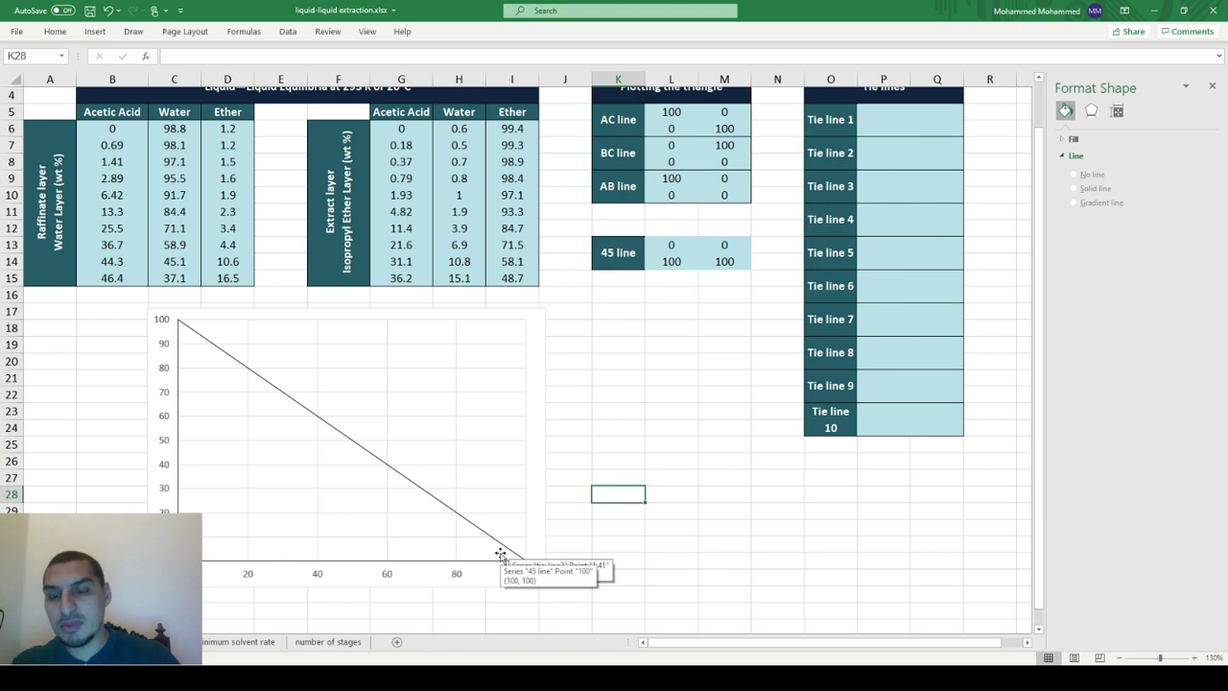
click(314, 576)
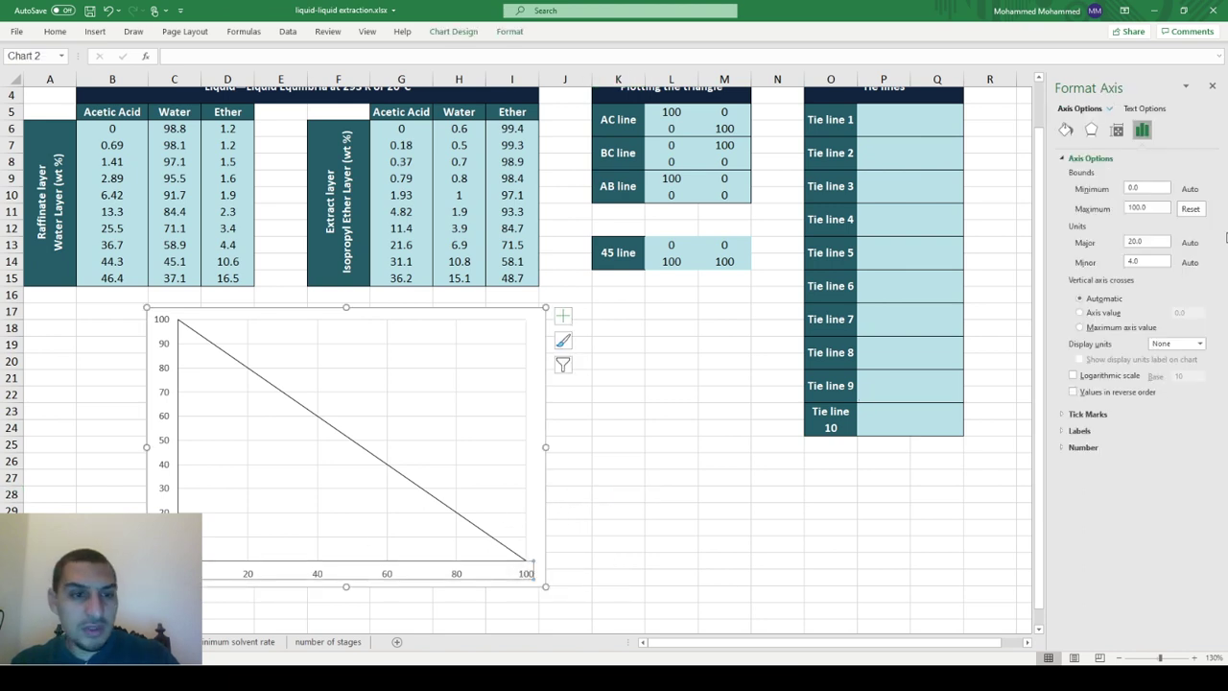
Set the horizontal axis major unit to 10
triple_click(1149, 242)
text(10)
key(Return)
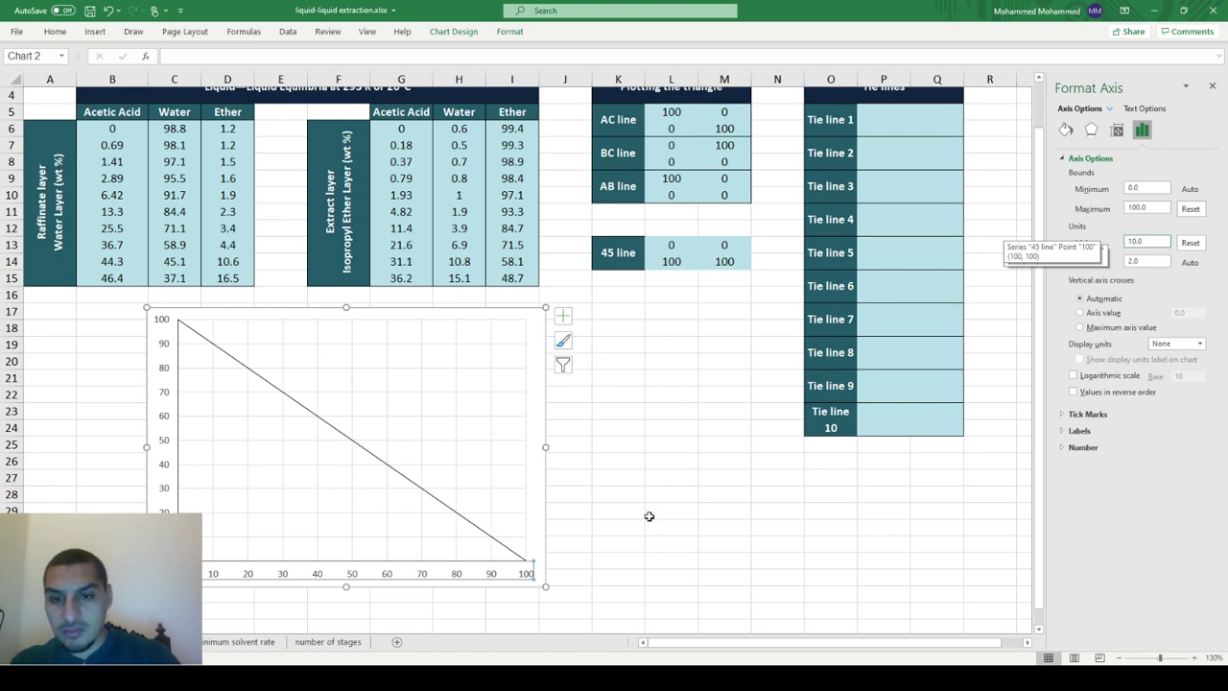
click(434, 592)
Resize the chart taller and slightly narrower, close to square
click(415, 585)
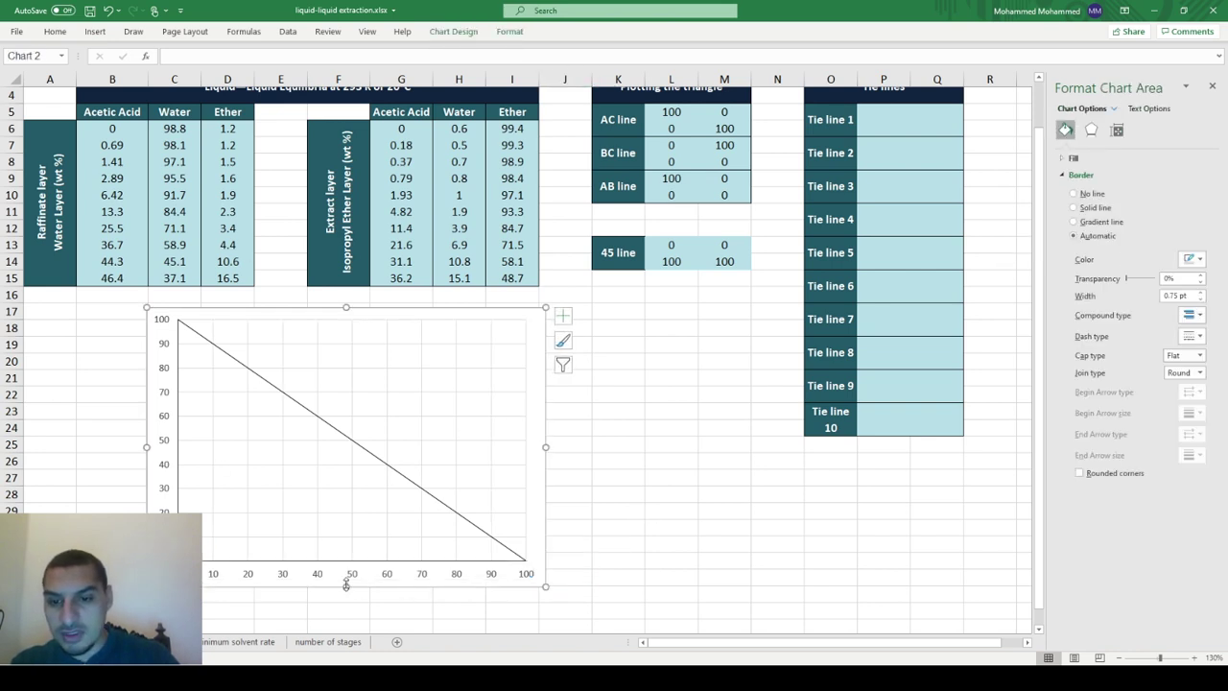
drag(346, 583, 345, 469)
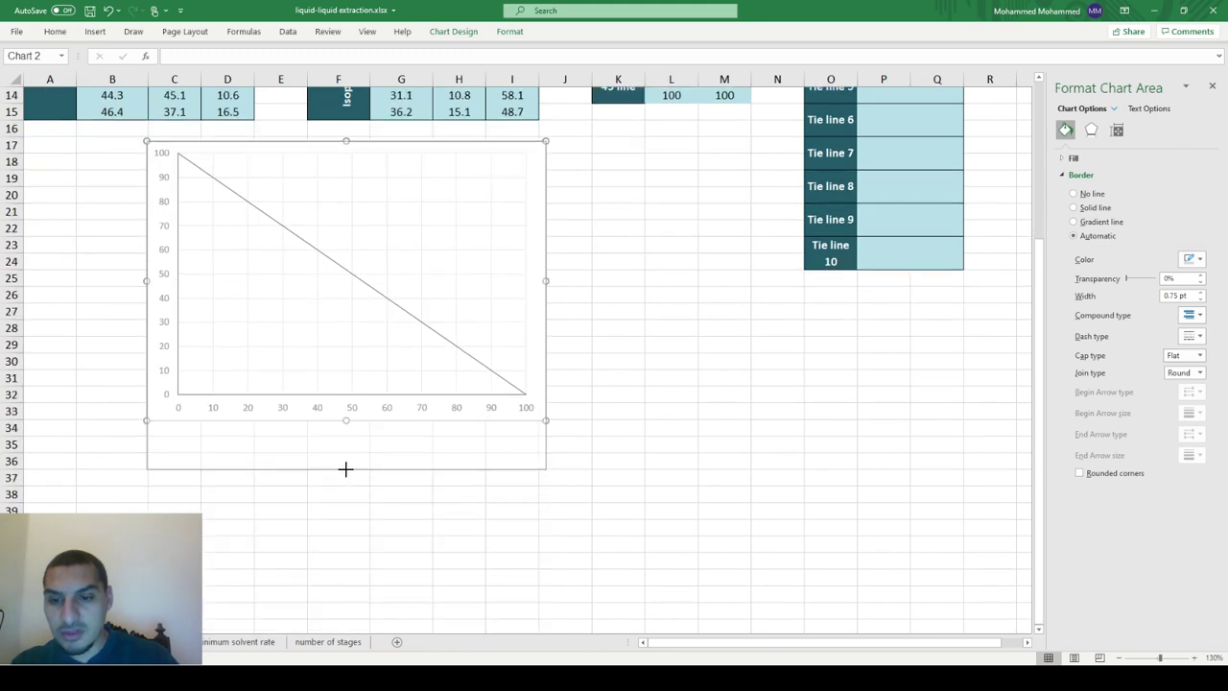
drag(345, 468, 346, 468)
scroll(347, 472, up, 3)
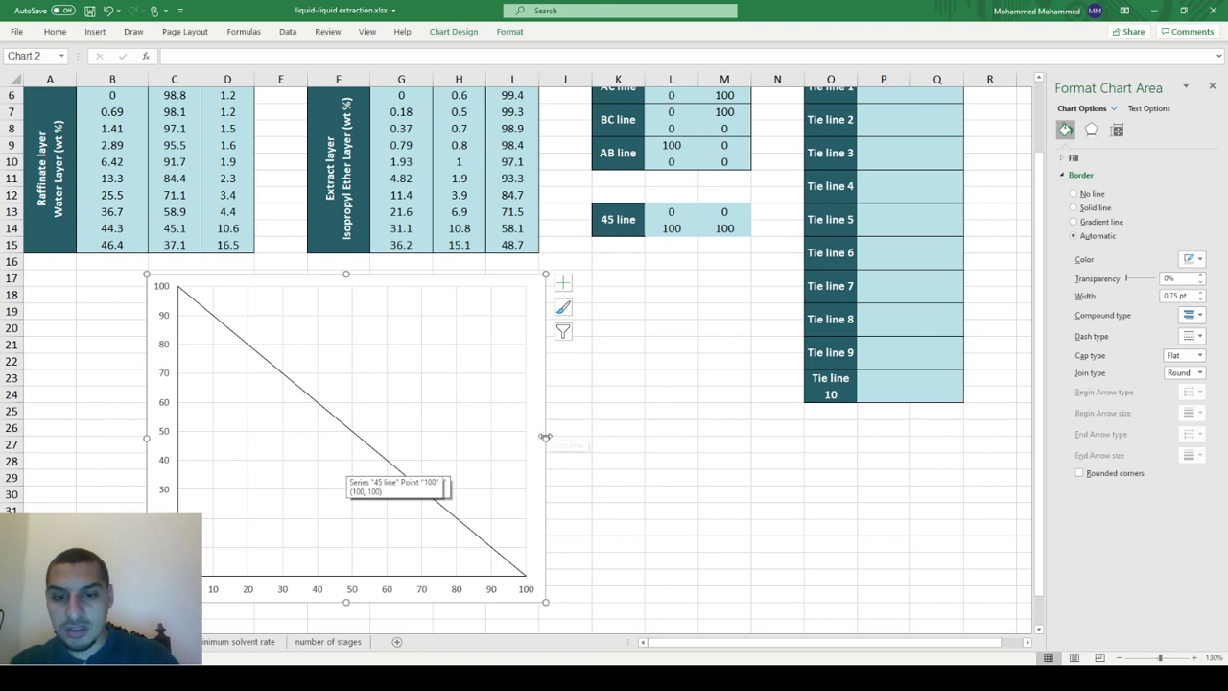
drag(545, 437, 539, 435)
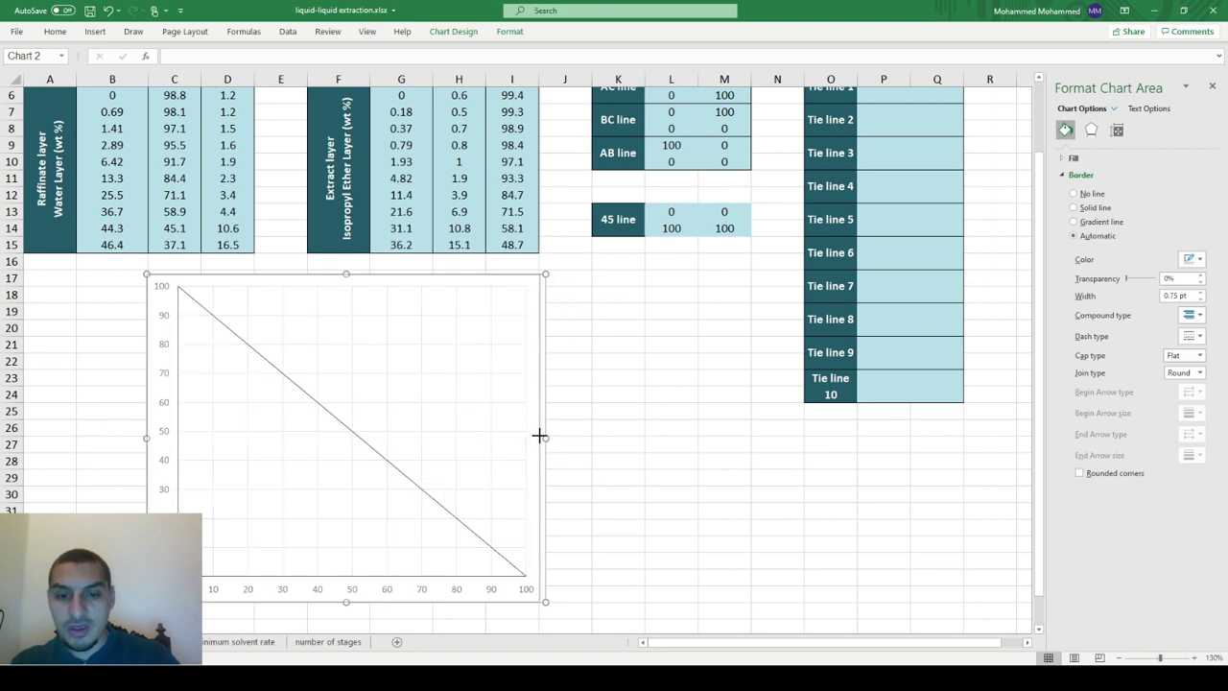
drag(539, 436, 537, 435)
click(607, 426)
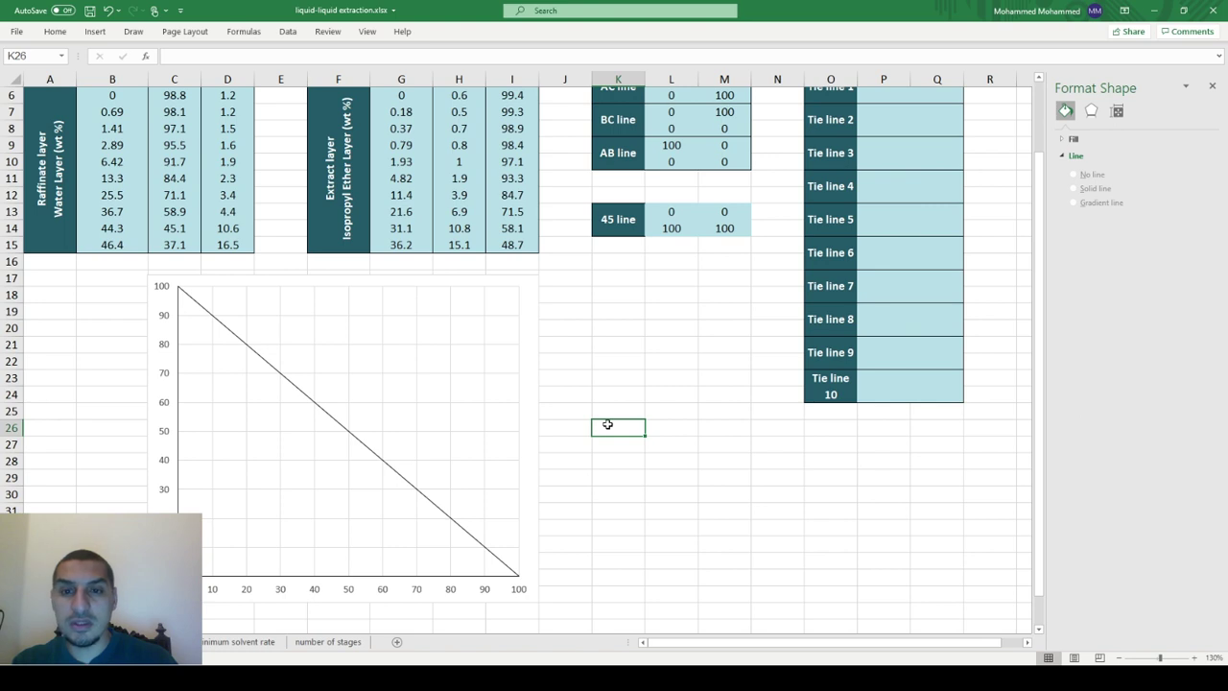
scroll(607, 424, up, 2)
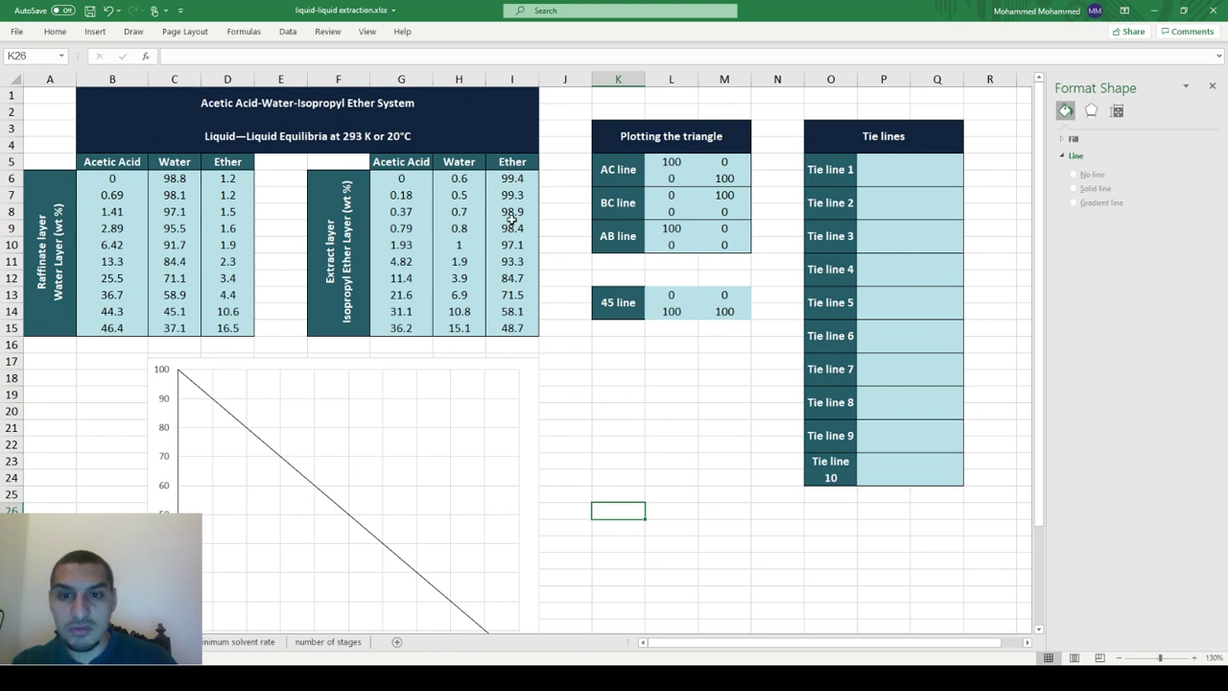
click(119, 179)
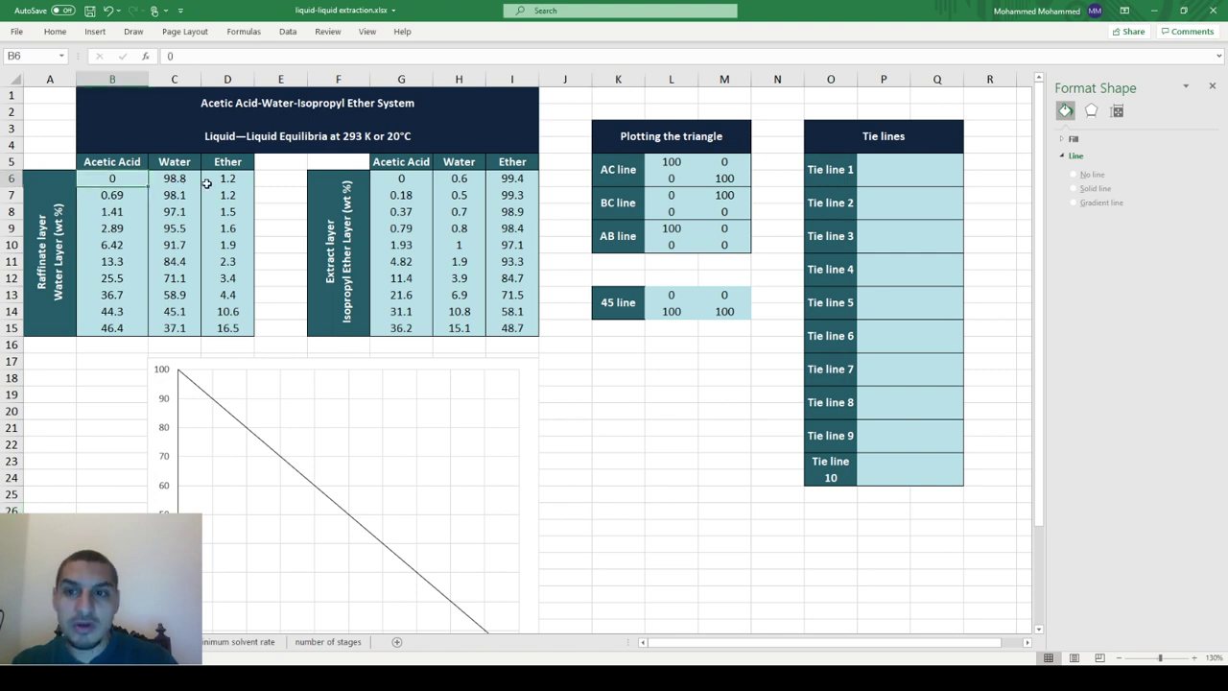
click(242, 174)
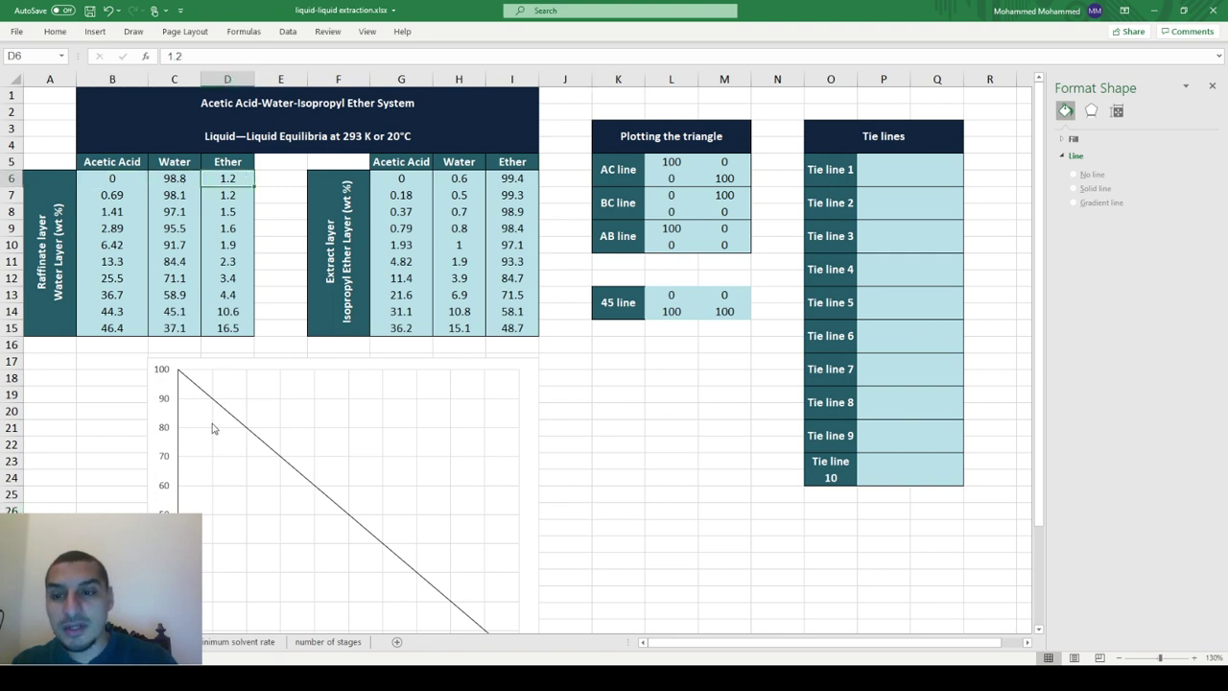
scroll(213, 441, down, 2)
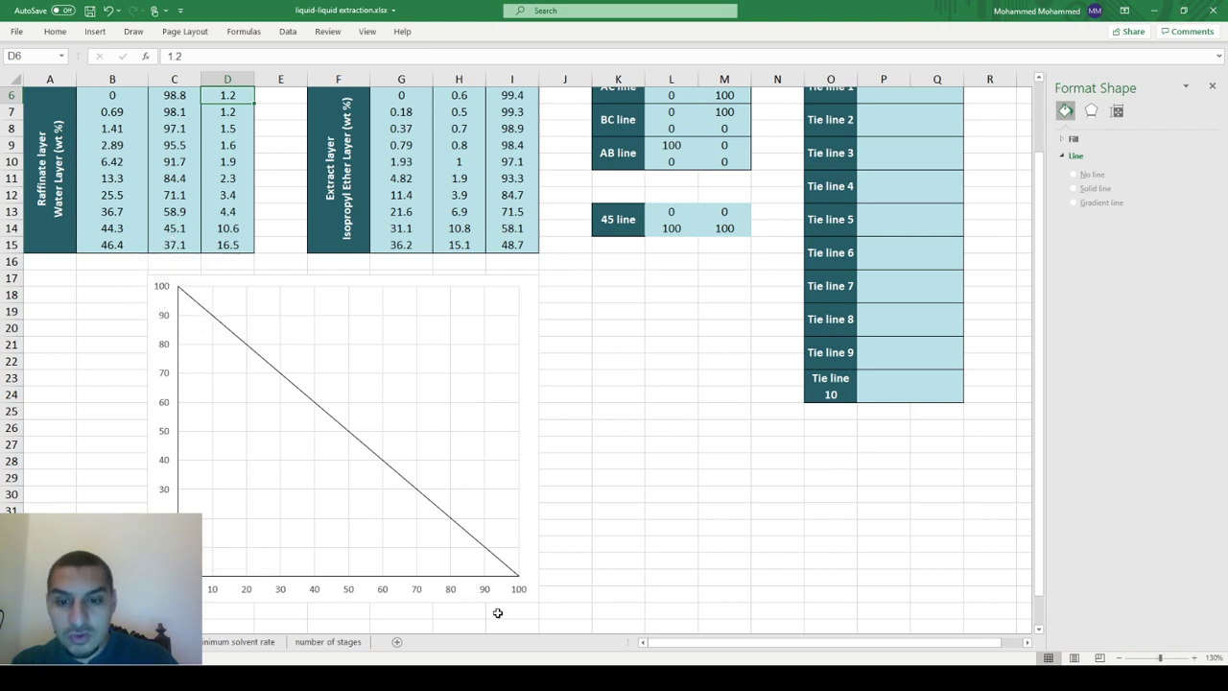
scroll(274, 488, up, 1)
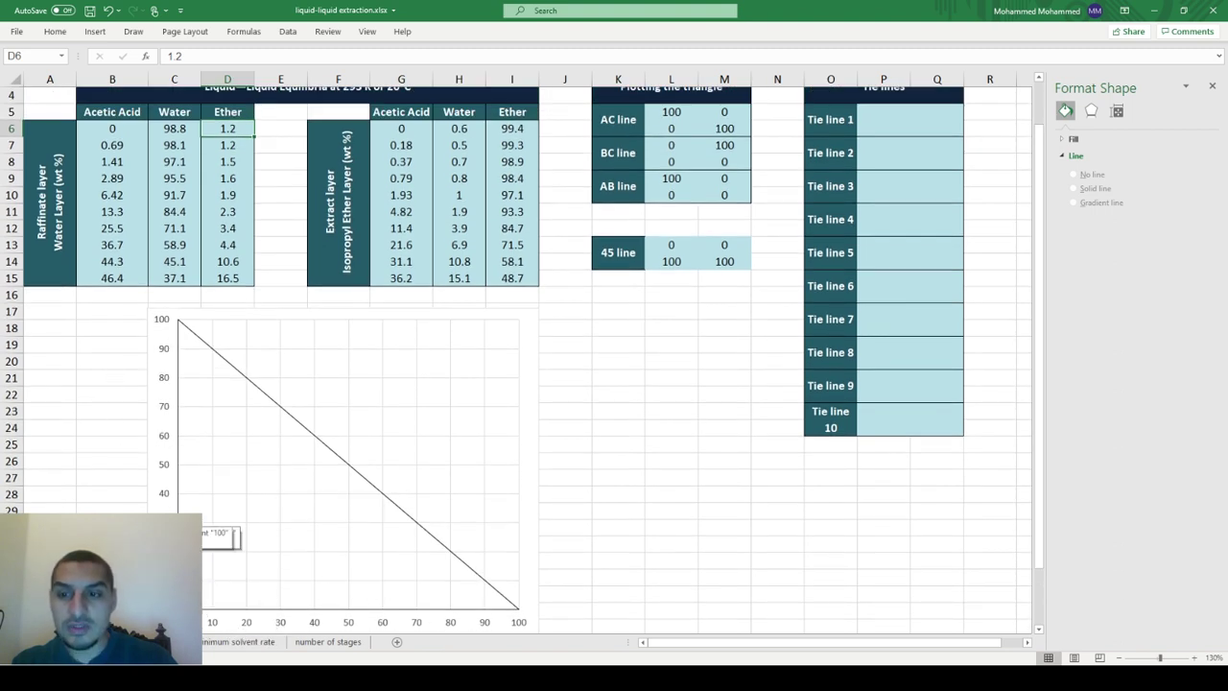
scroll(136, 490, down, 1)
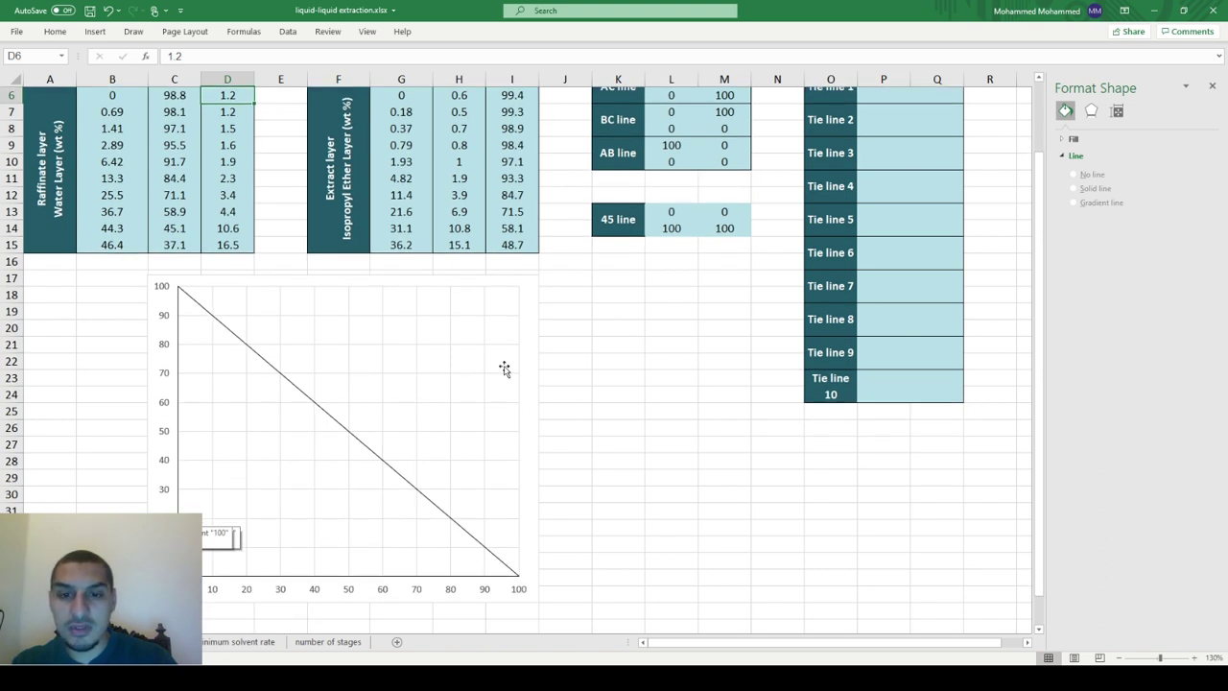
click(508, 364)
Add axis titles and label the horizontal axis 'xA or yA'
click(555, 282)
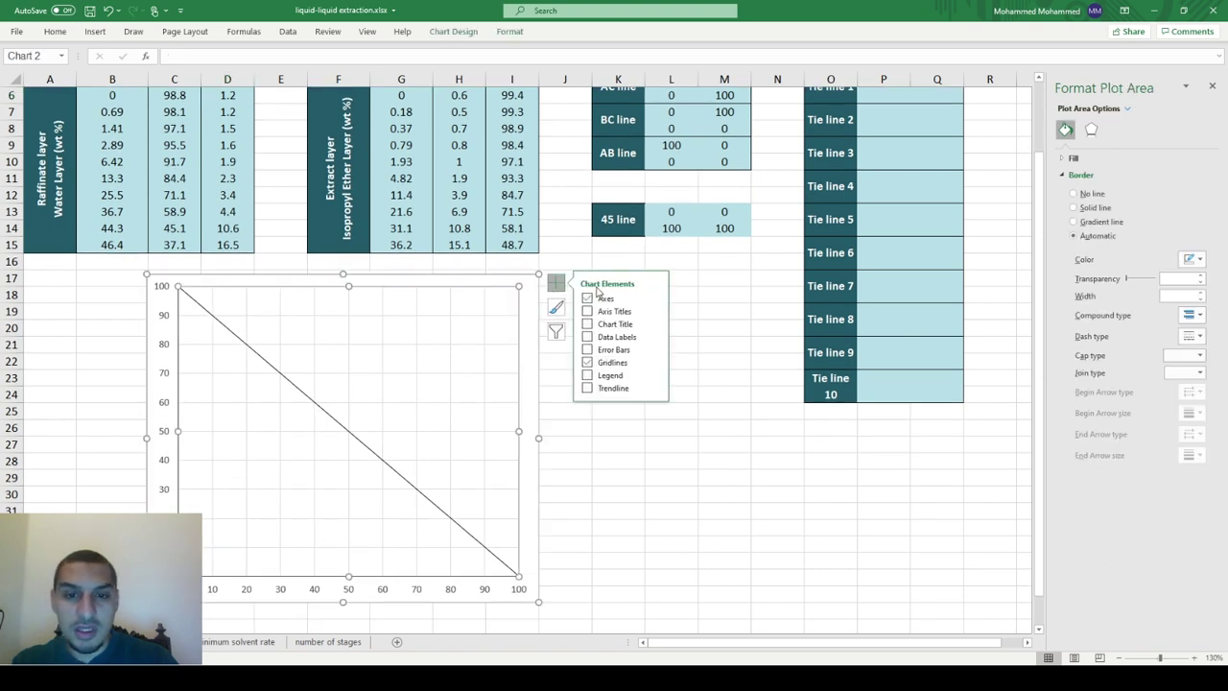
click(587, 311)
click(357, 585)
triple_click(352, 584)
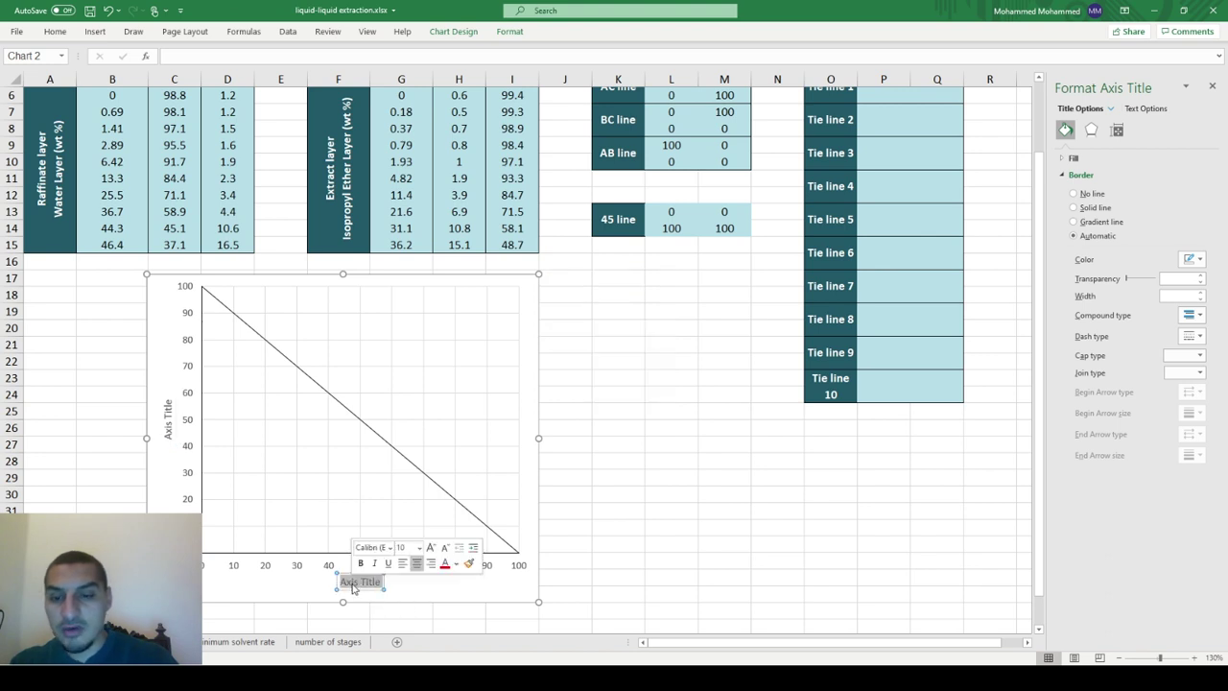
text(A)
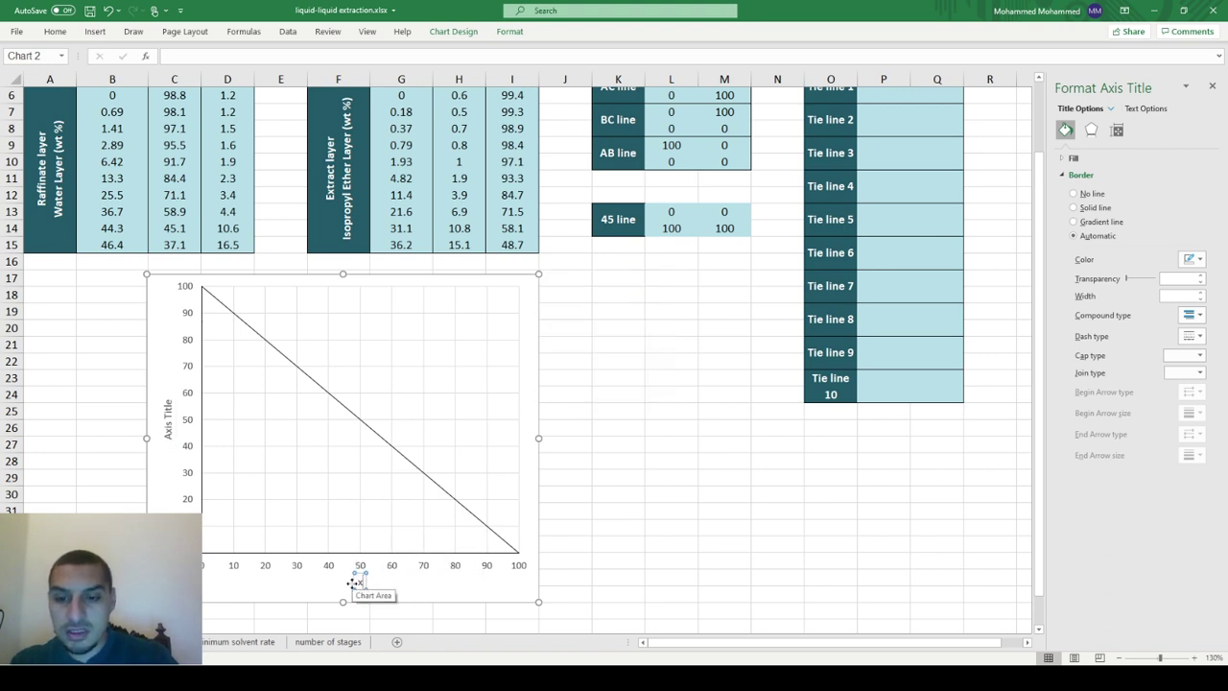
text( or)
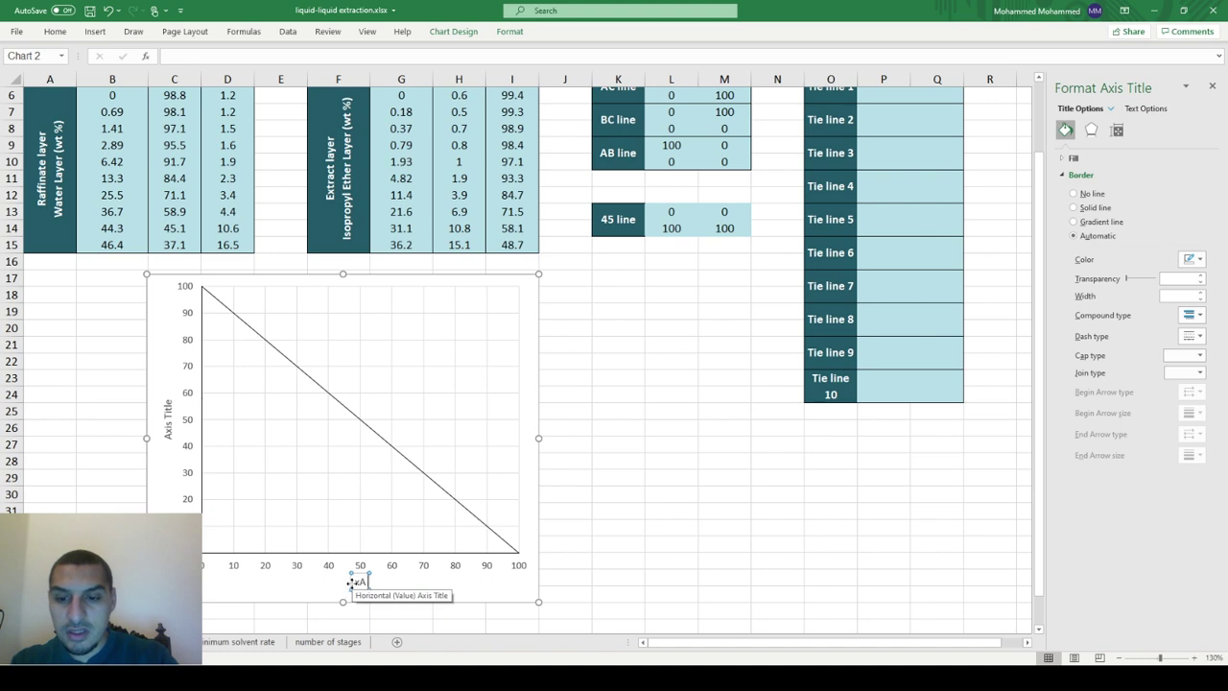
text( yA)
Format both A's in the horizontal axis title as subscript
key(shift+Left)
key(ctrl+shift+f)
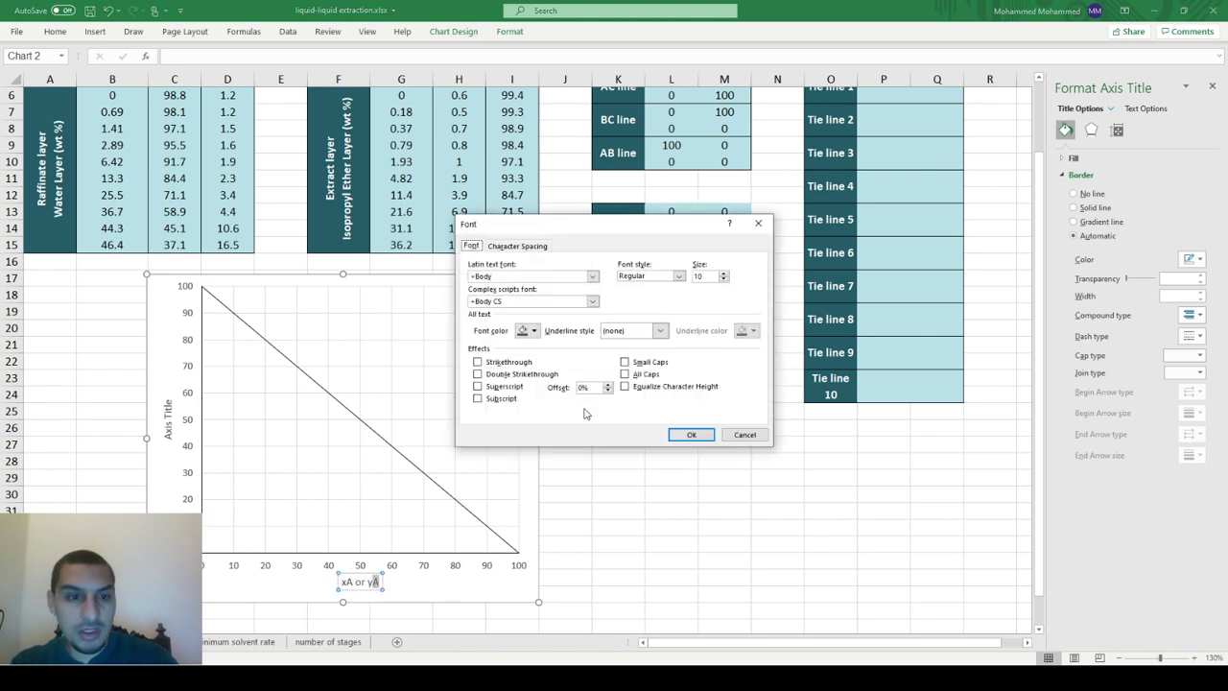
click(508, 399)
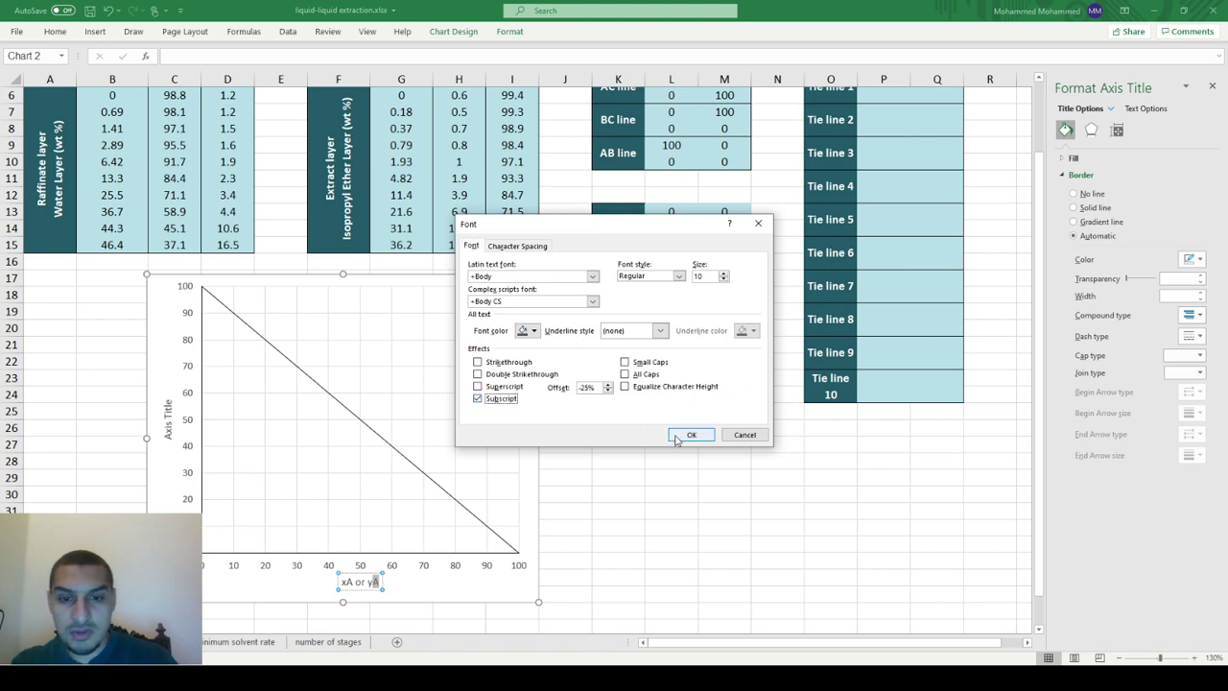
click(674, 434)
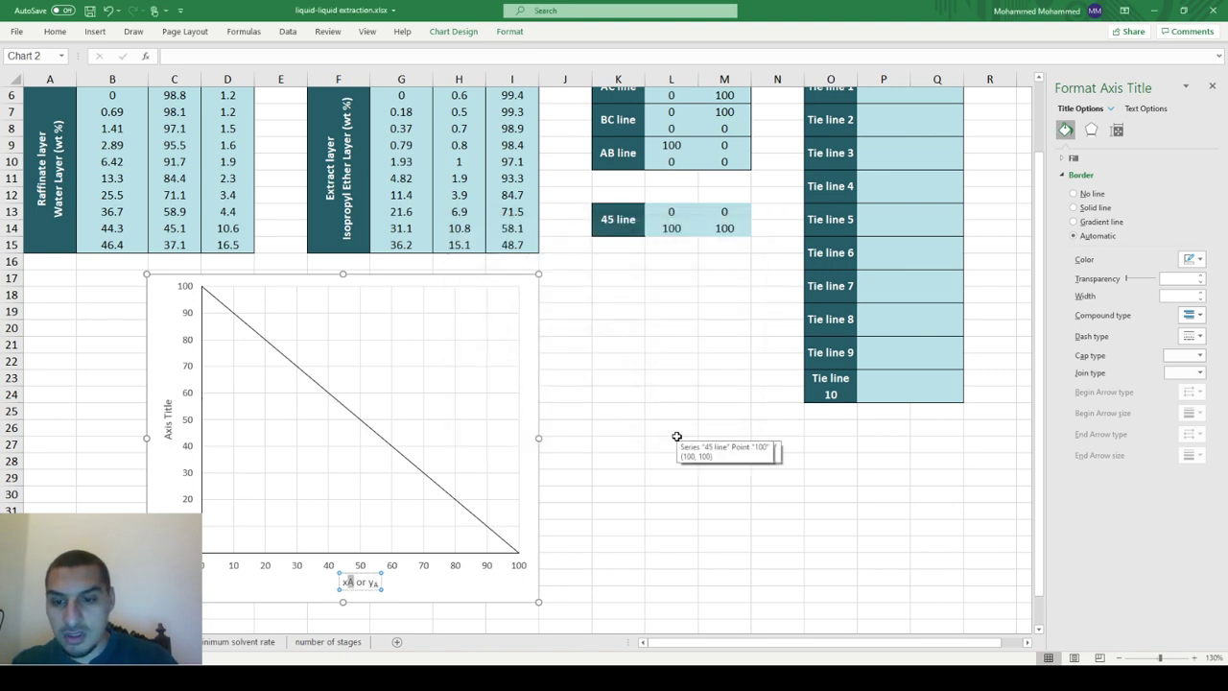
key(ctrl+shift+f)
click(509, 399)
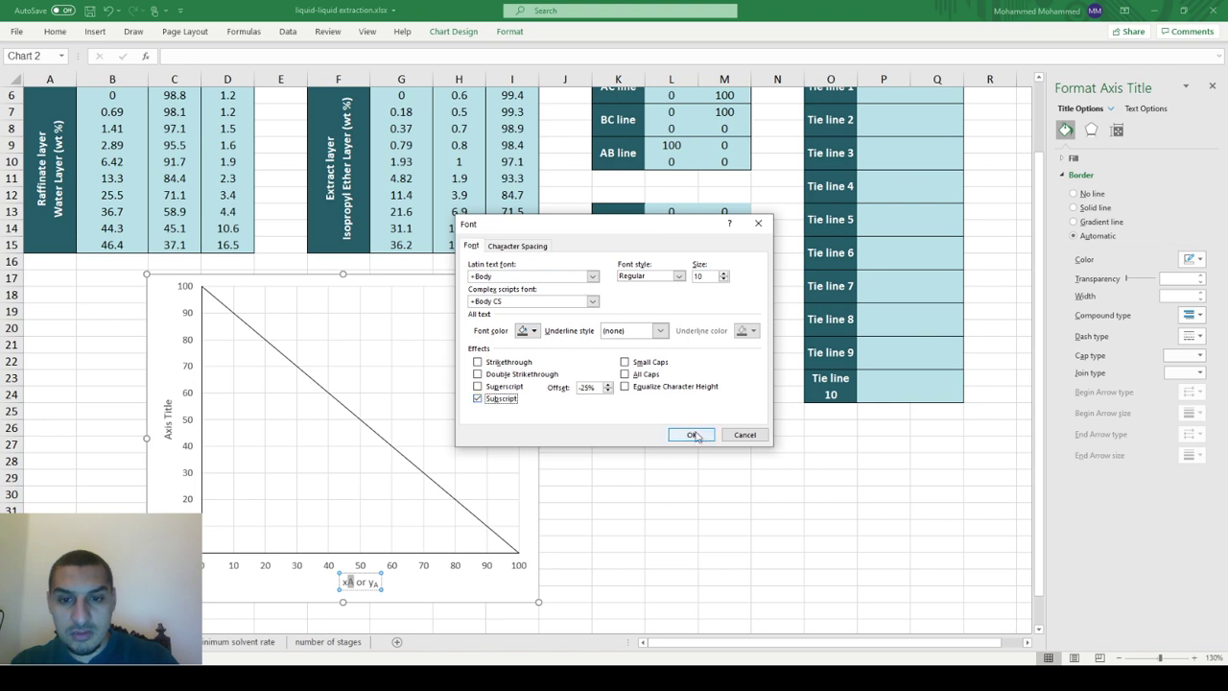
click(691, 435)
click(167, 427)
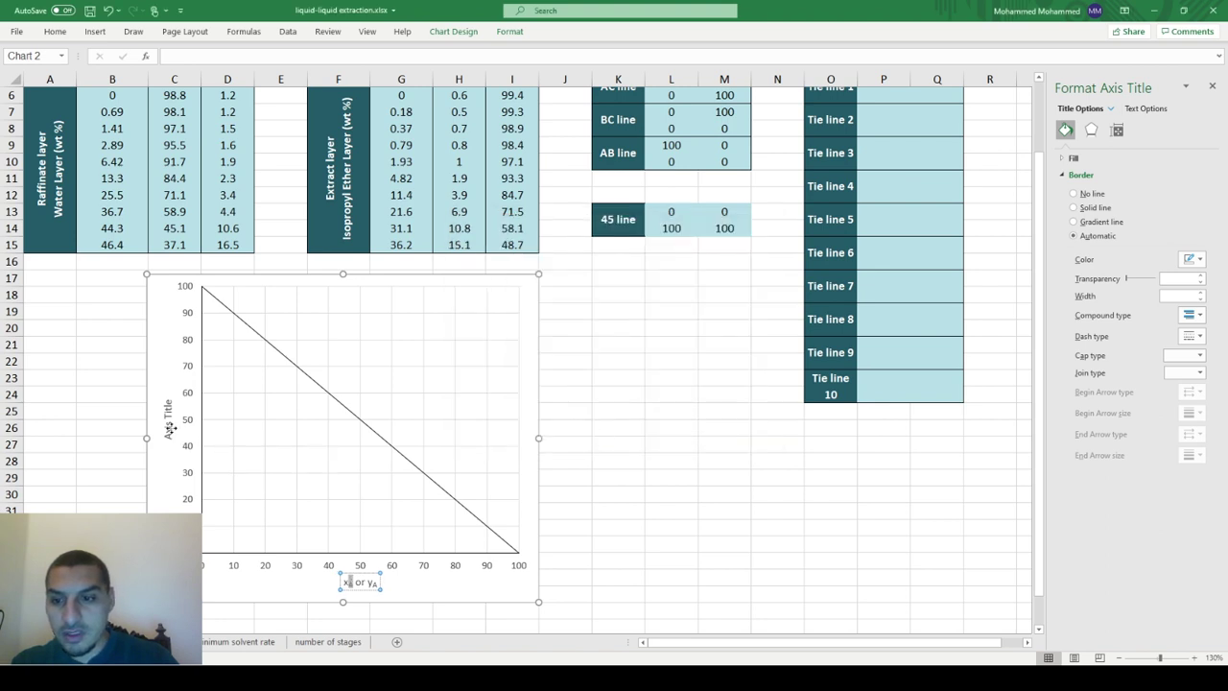
triple_click(166, 427)
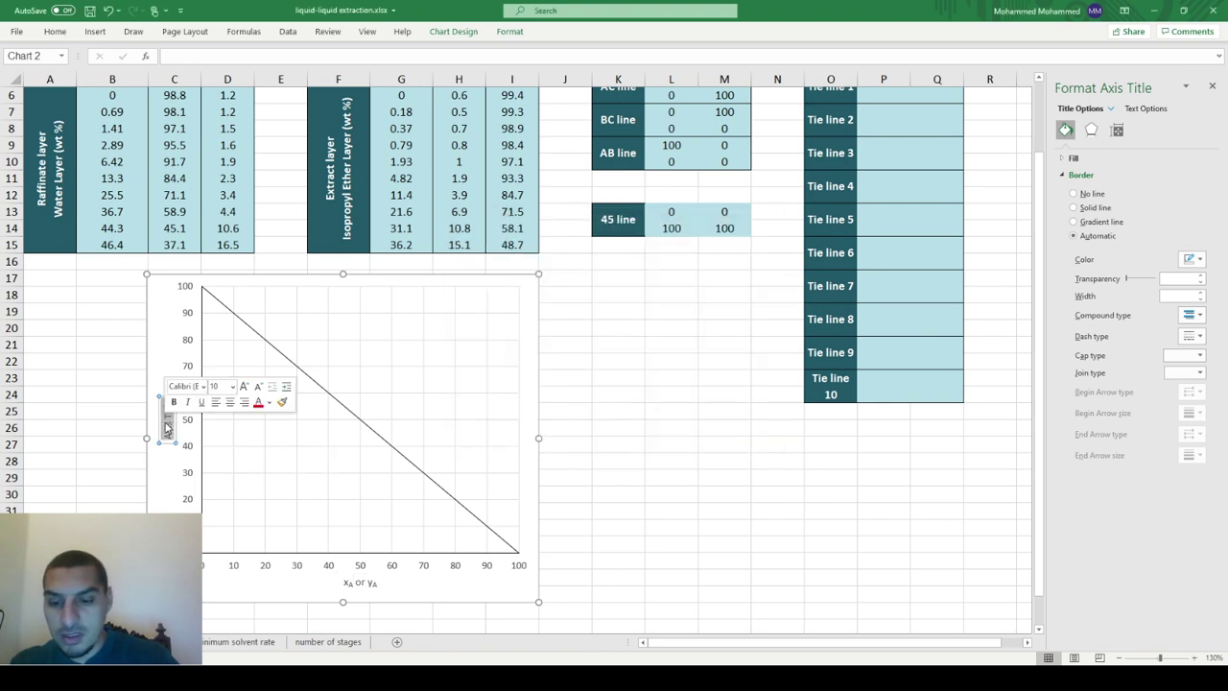
Type the vertical axis title text and make its trailing A a subscript
text(xC or y)
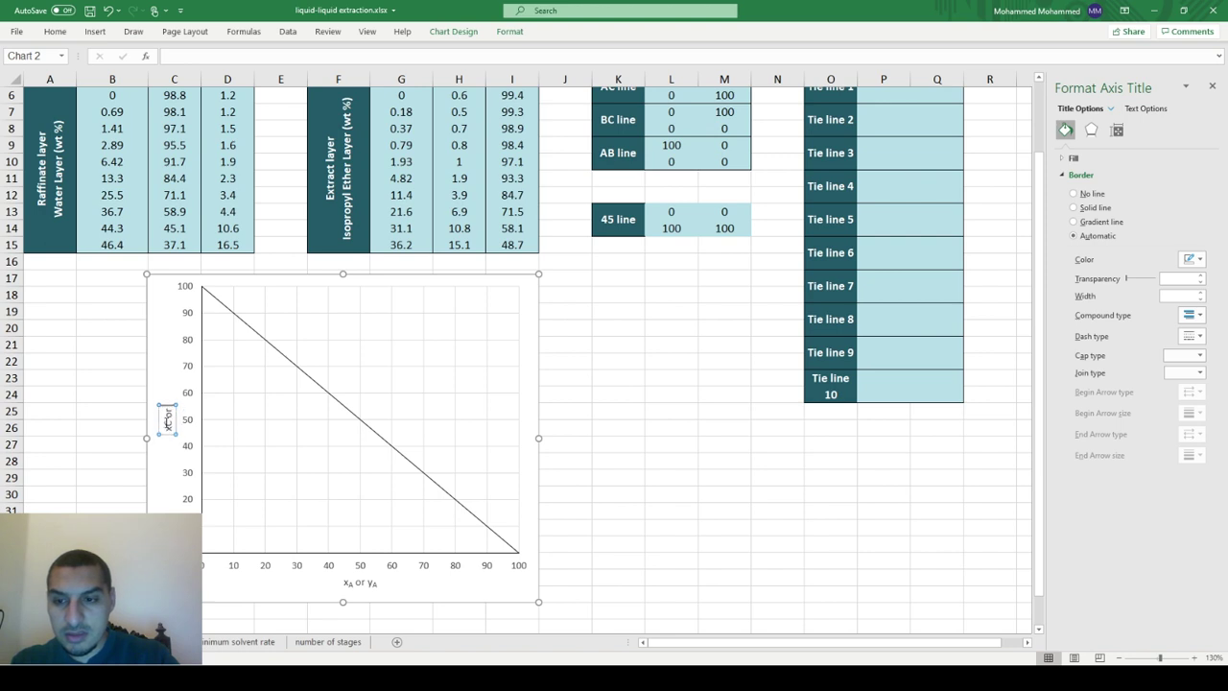
scroll(166, 422, up, 1)
text(A)
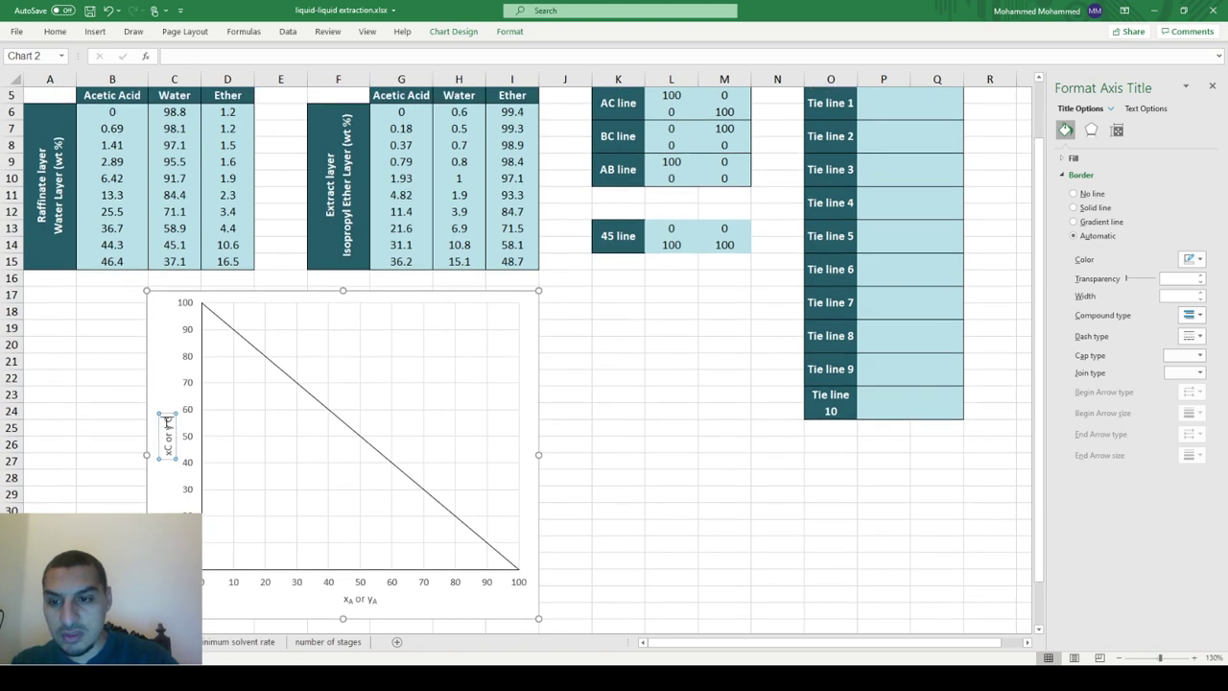
key(shift+Left)
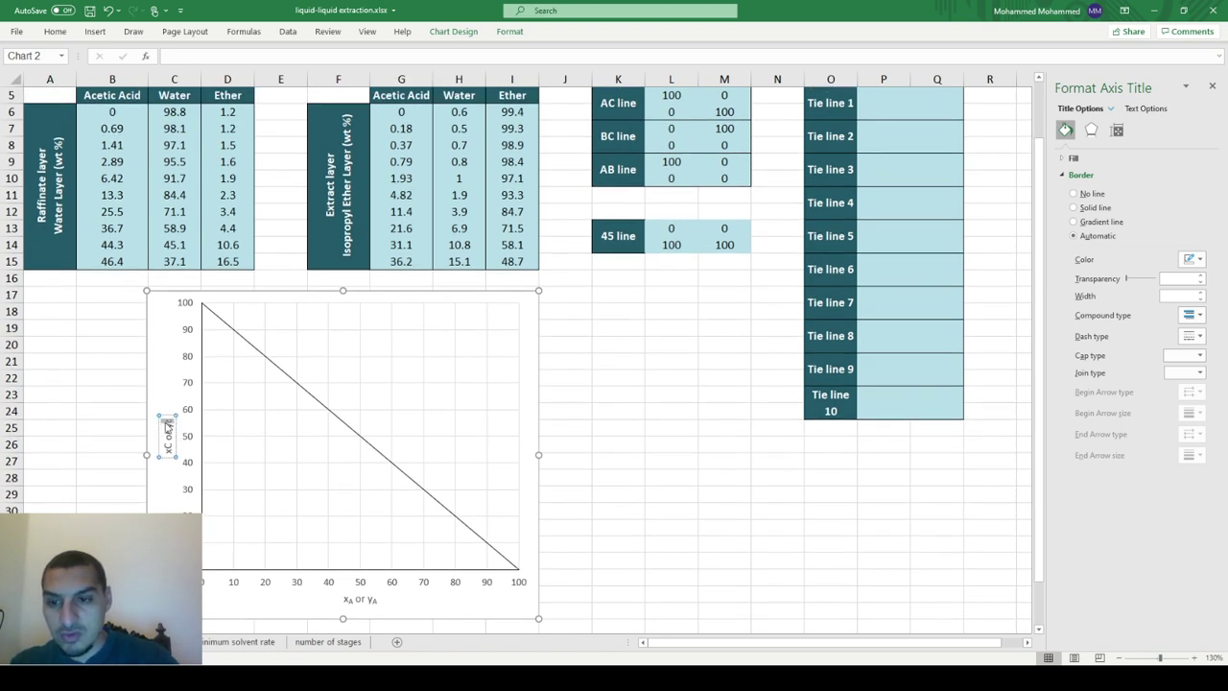
key(ctrl+shift+f)
click(478, 399)
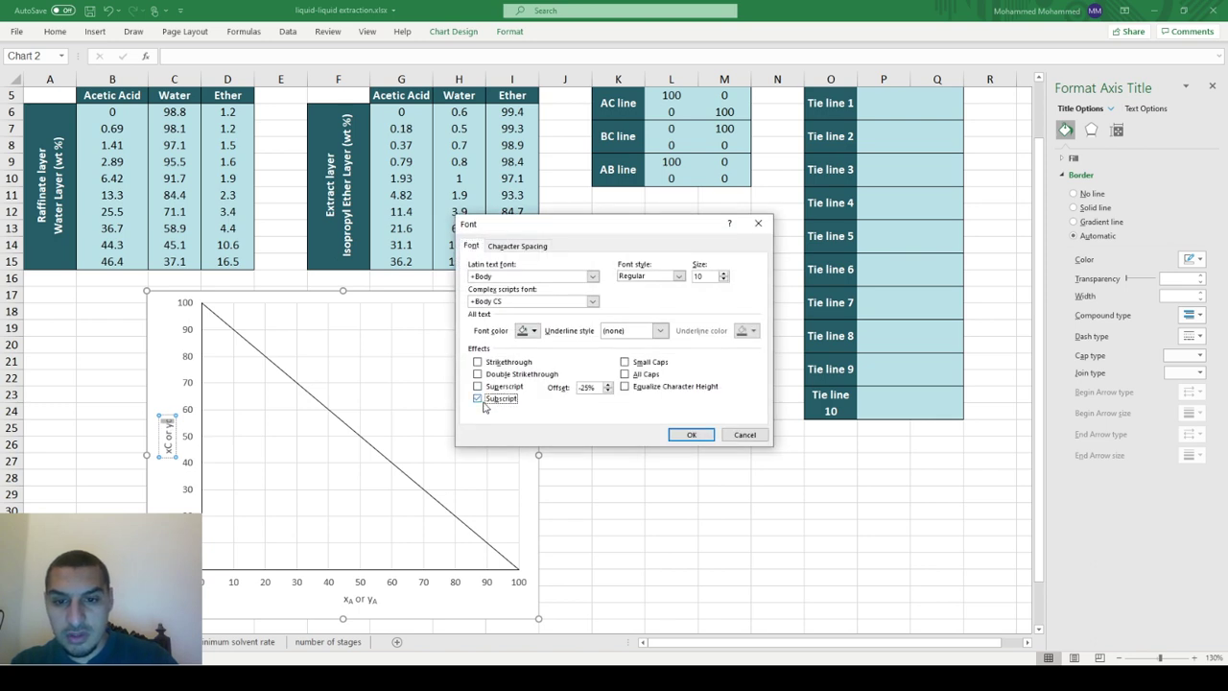
key(Return)
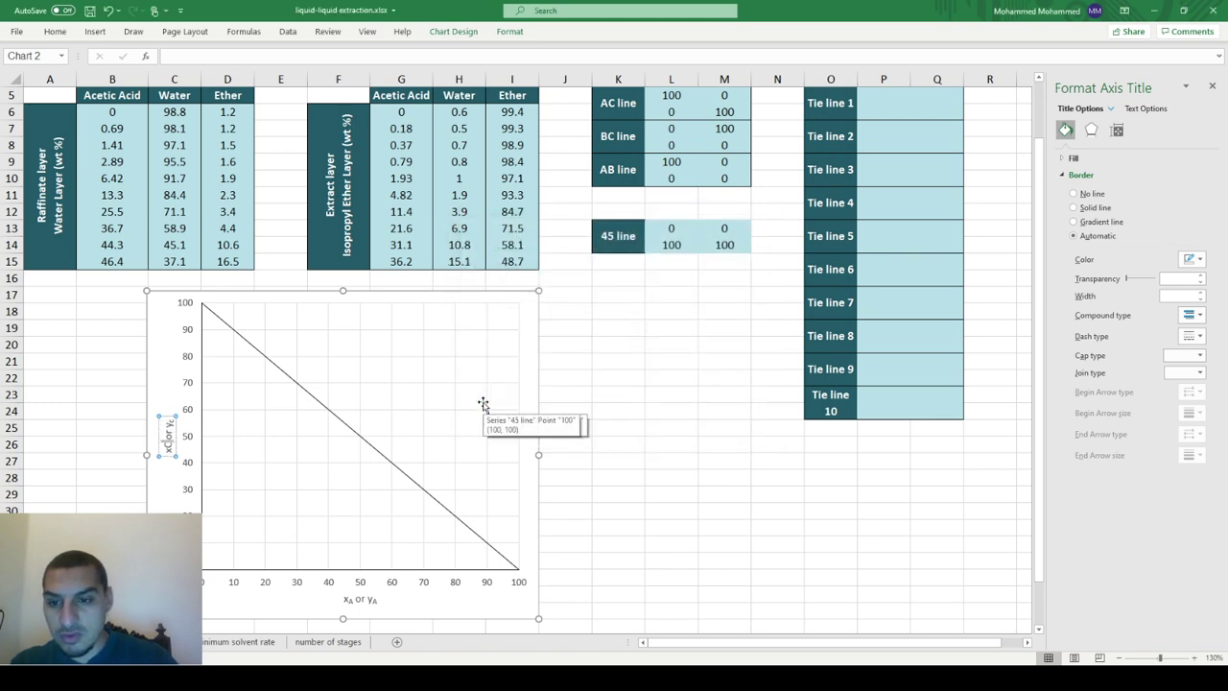
Make the C in the axis title subscript through the Font settings
key(ctrl+shift+f)
key(Tab)
key(Tab)
key(Tab)
key(Tab)
key(Tab)
key(Tab)
key(Tab)
key(Tab)
key(Tab)
key(alt+space)
key(Escape)
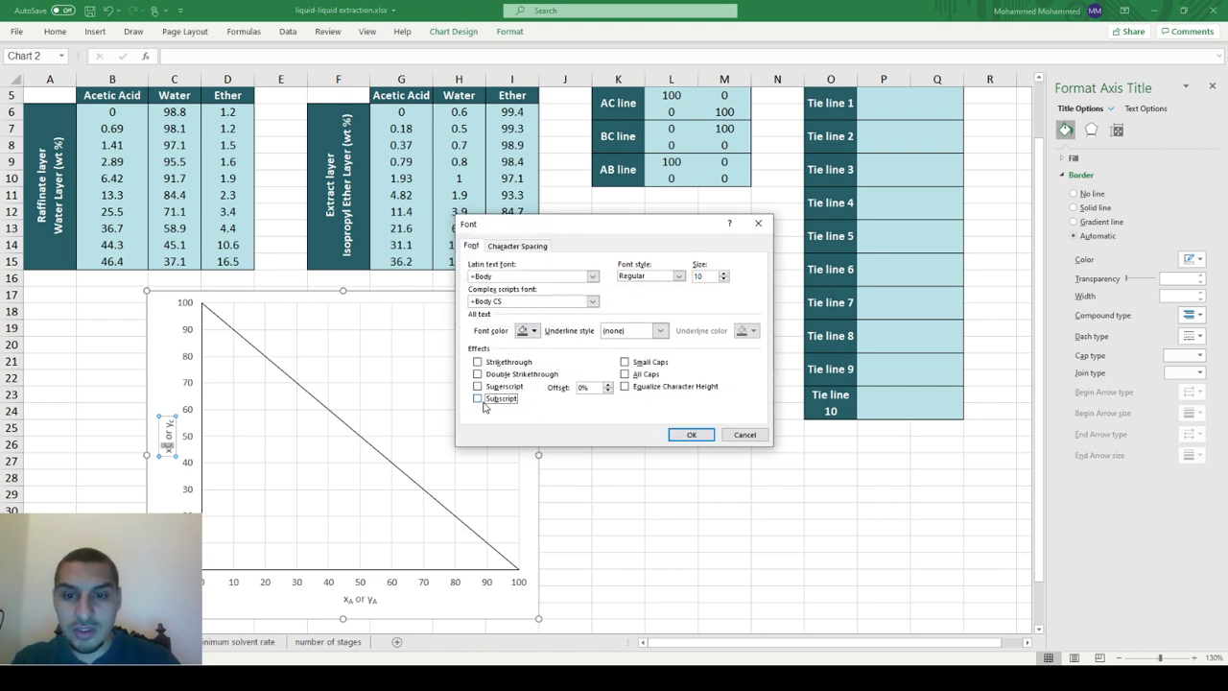
key(space)
key(Return)
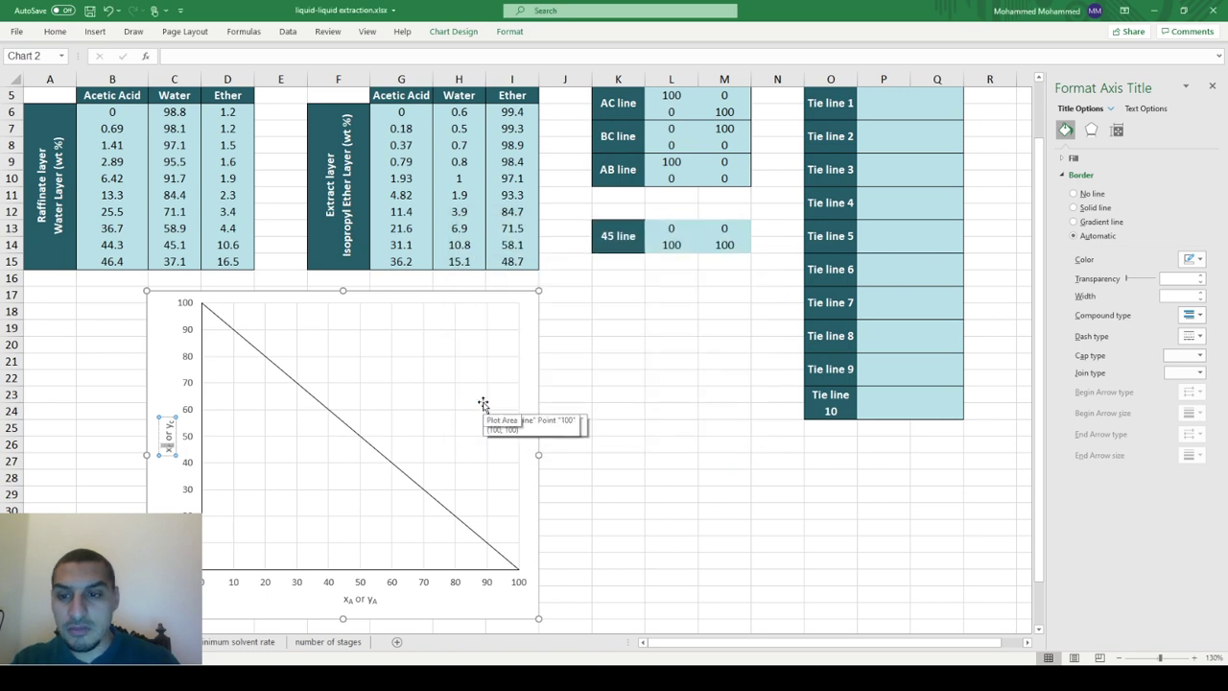
Select the plot area and then the whole chart, then return to the worksheet
click(409, 403)
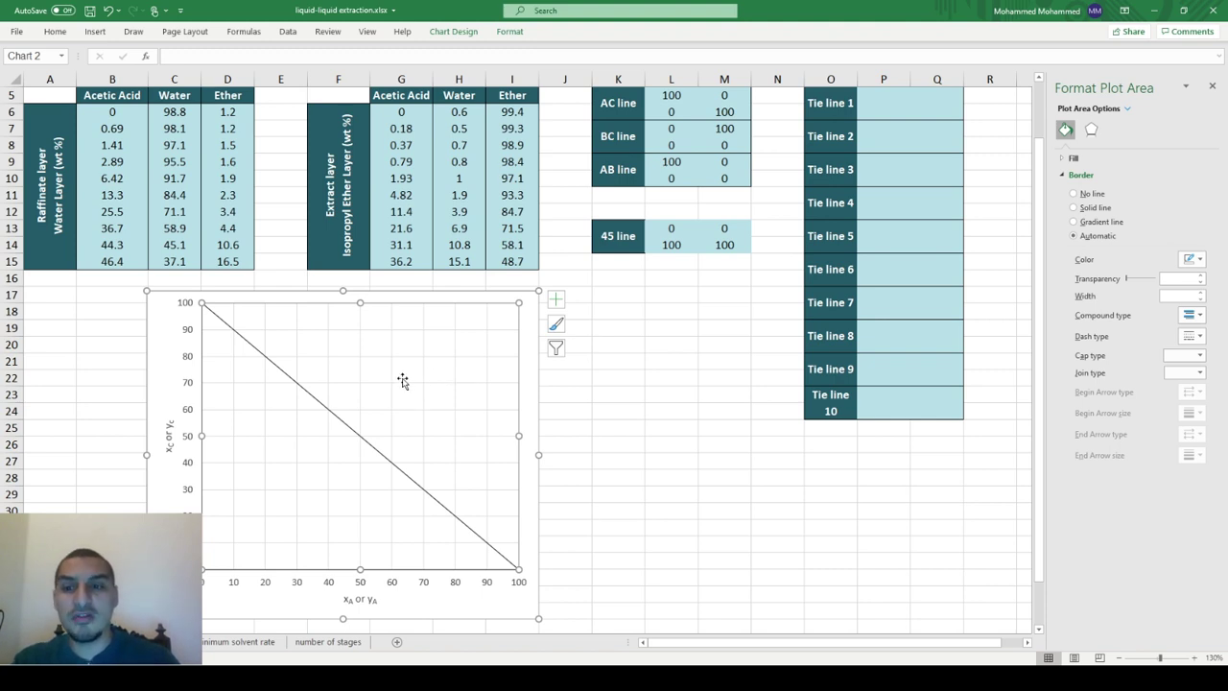
click(156, 334)
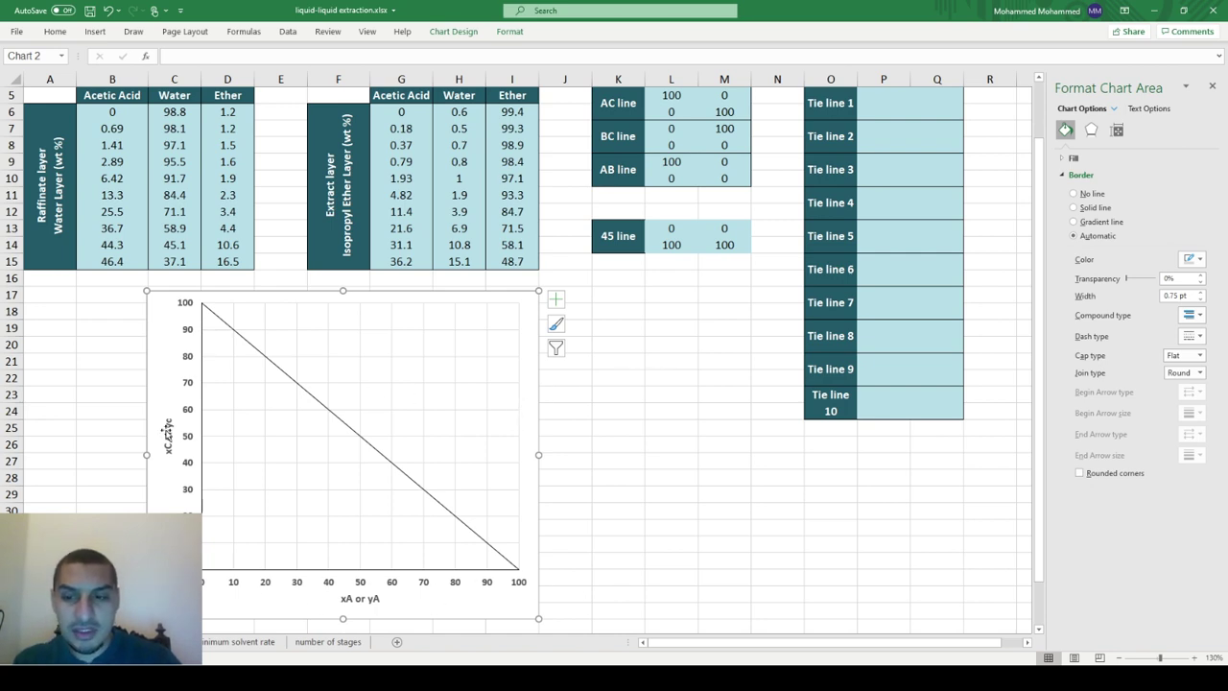
click(88, 178)
scroll(85, 171, up, 2)
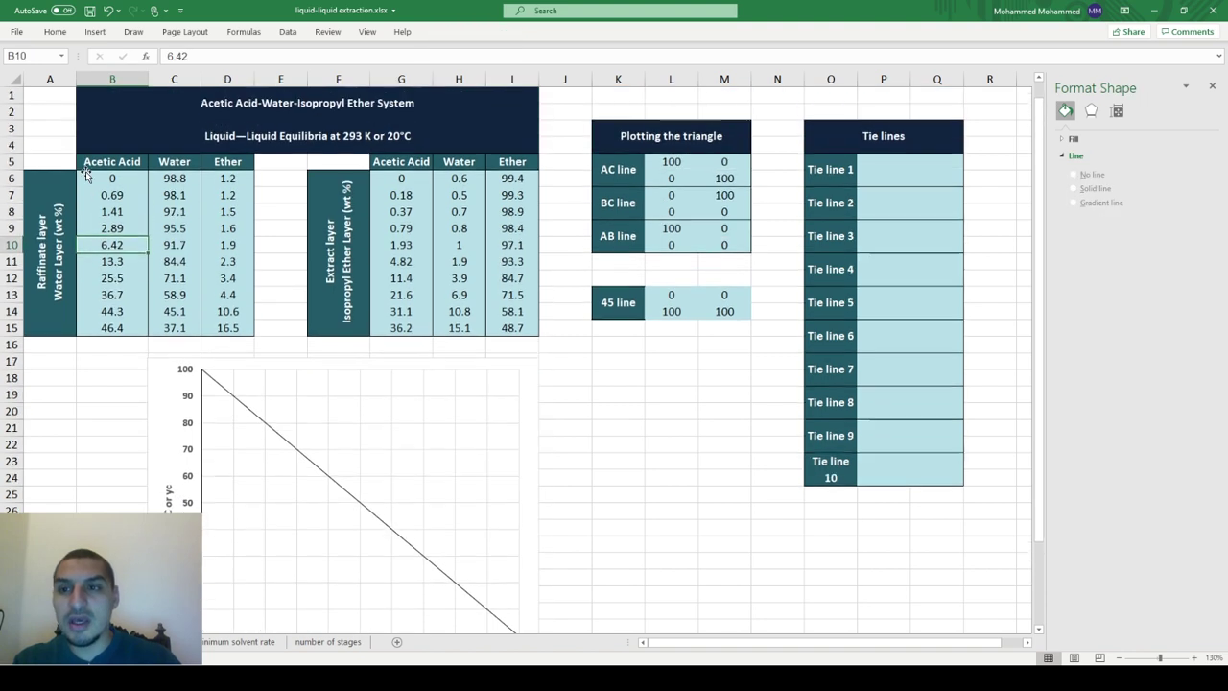
Rename headers B5 and D5 to Acetic Acid (A) and Ether (C )
double_click(107, 162)
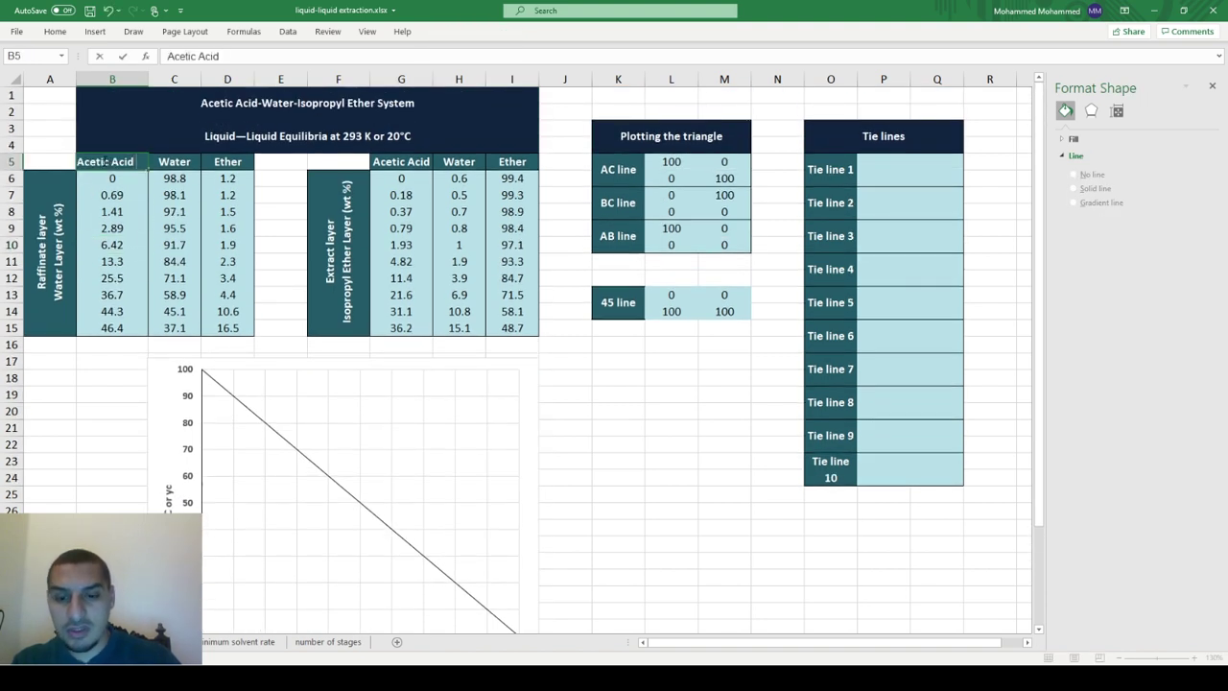
text((A)
key(Tab)
key(Tab)
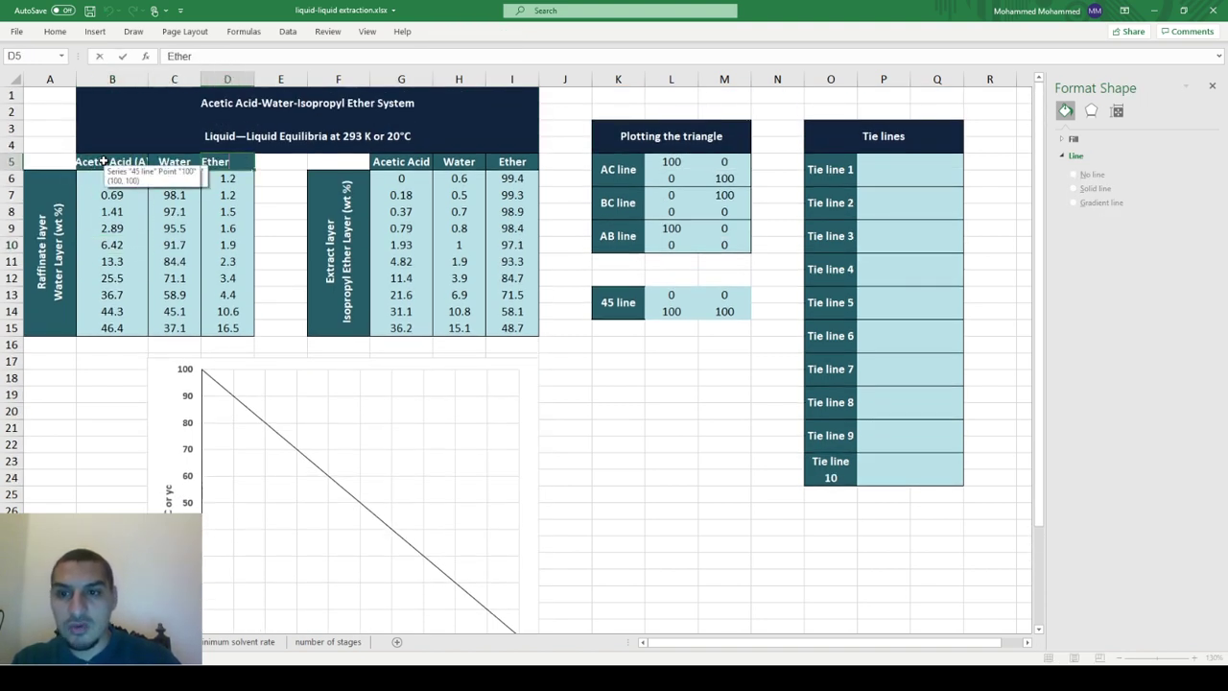
text((C))
key(Return)
click(103, 162)
key(Tab)
key(Tab)
key(F2)
key(BackSpace)
key(BackSpace)
key(BackSpace)
text((C)
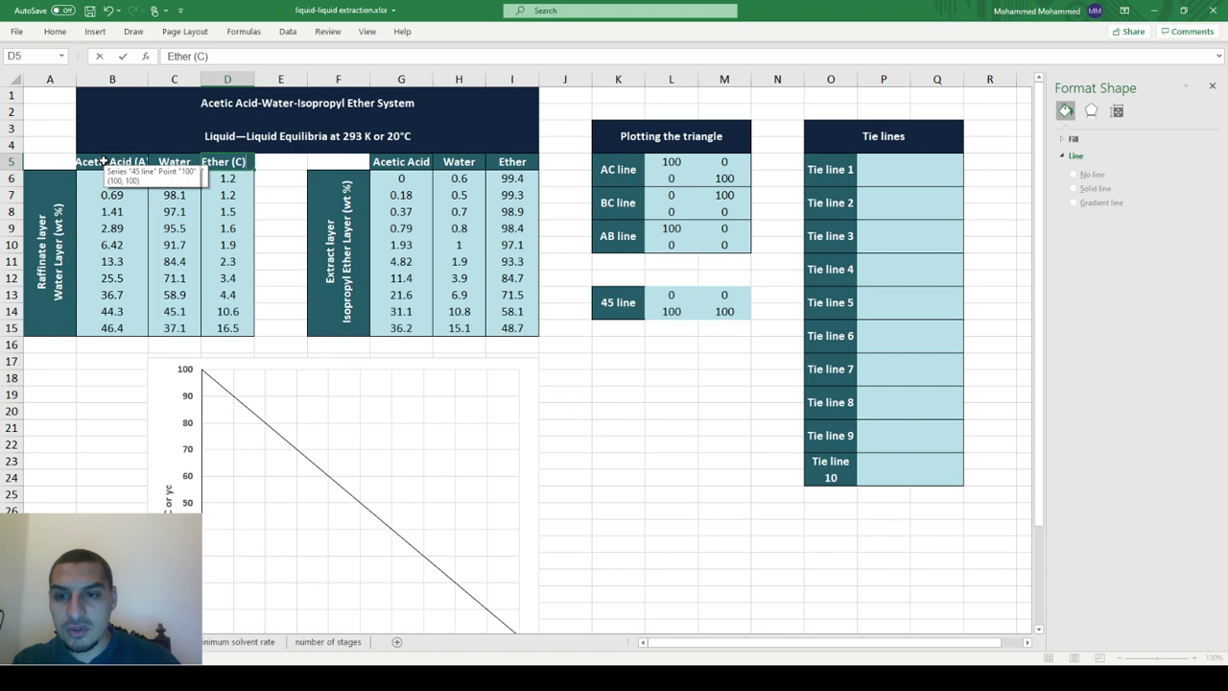
text( ))
key(Return)
Copy the B5:D5 headers into the extract table's G5:I5
key(Up)
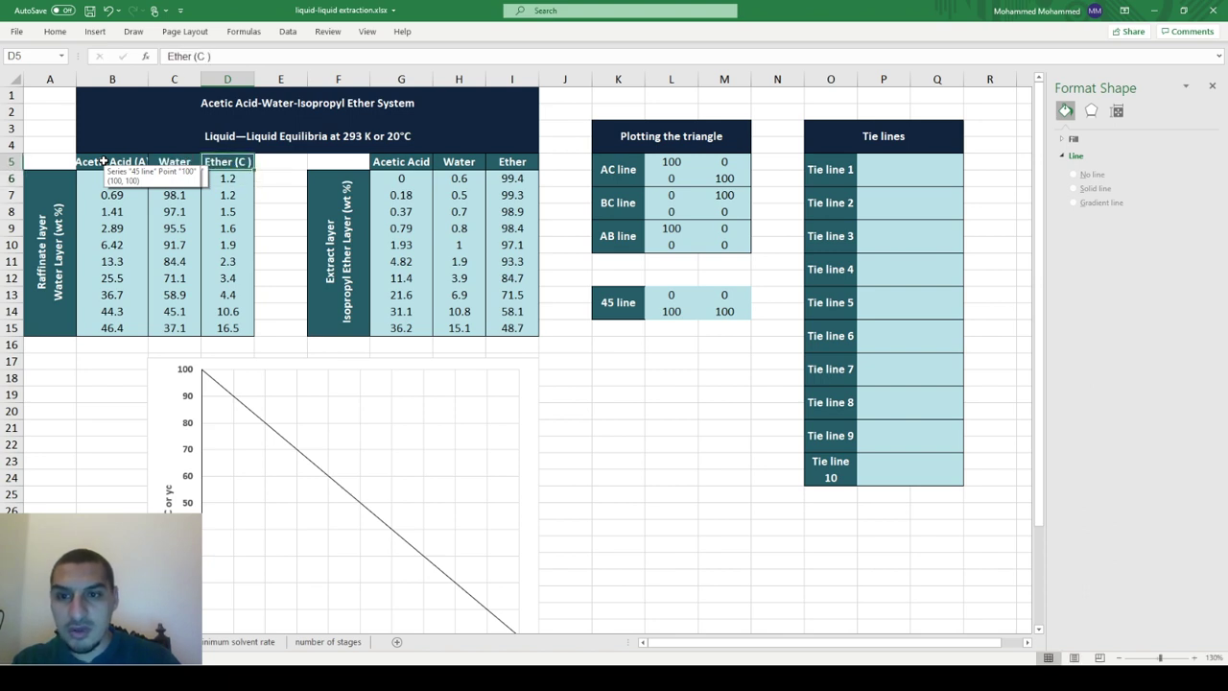
key(shift+Left)
key(shift+Left)
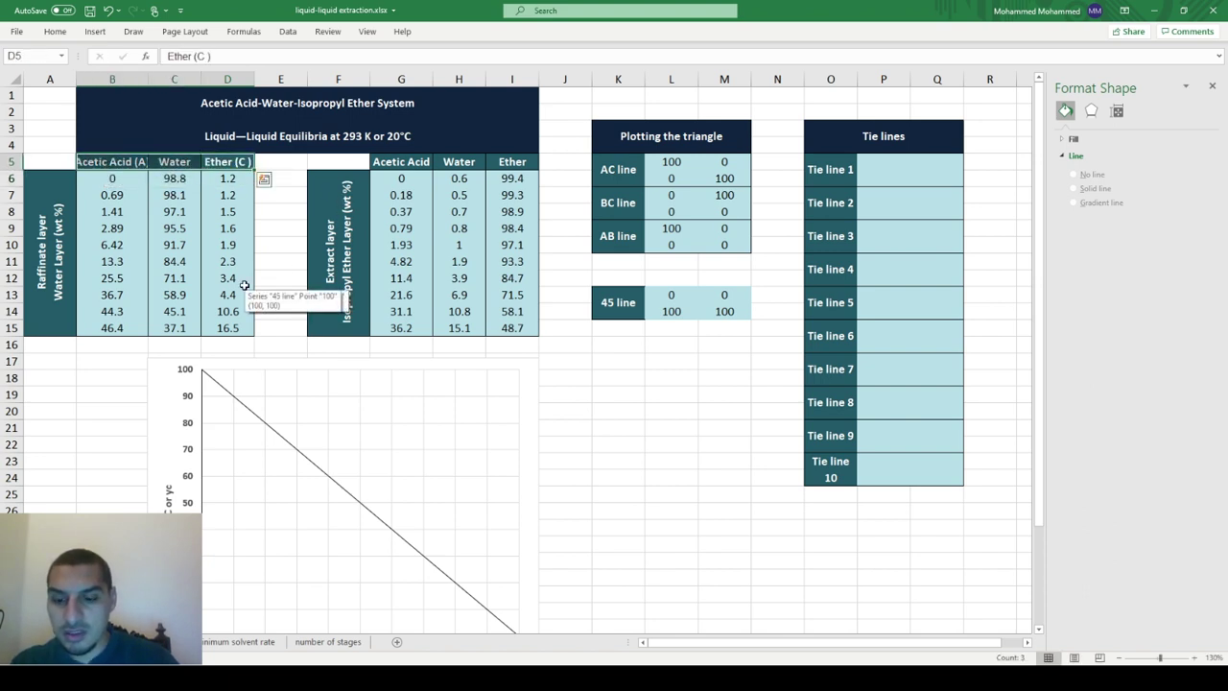
key(ctrl+c)
key(Right)
key(Right)
key(Right)
key(ctrl+v)
key(Escape)
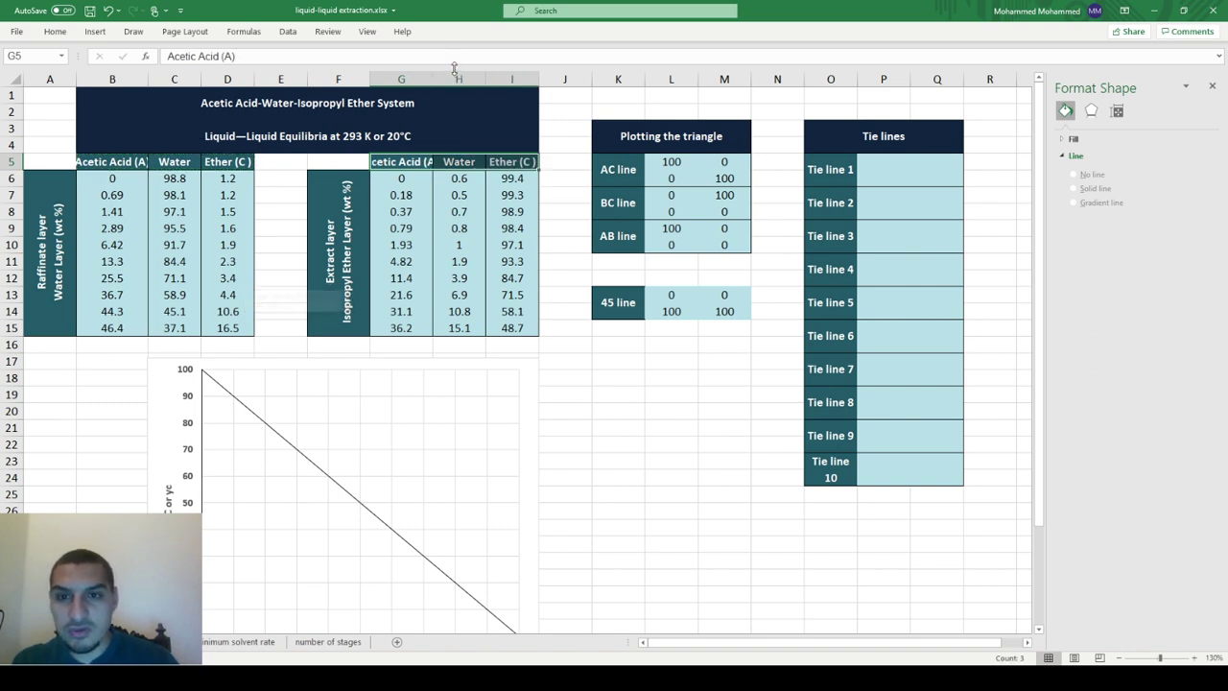
Autofit columns G and B, then select the chart's plot area
double_click(433, 77)
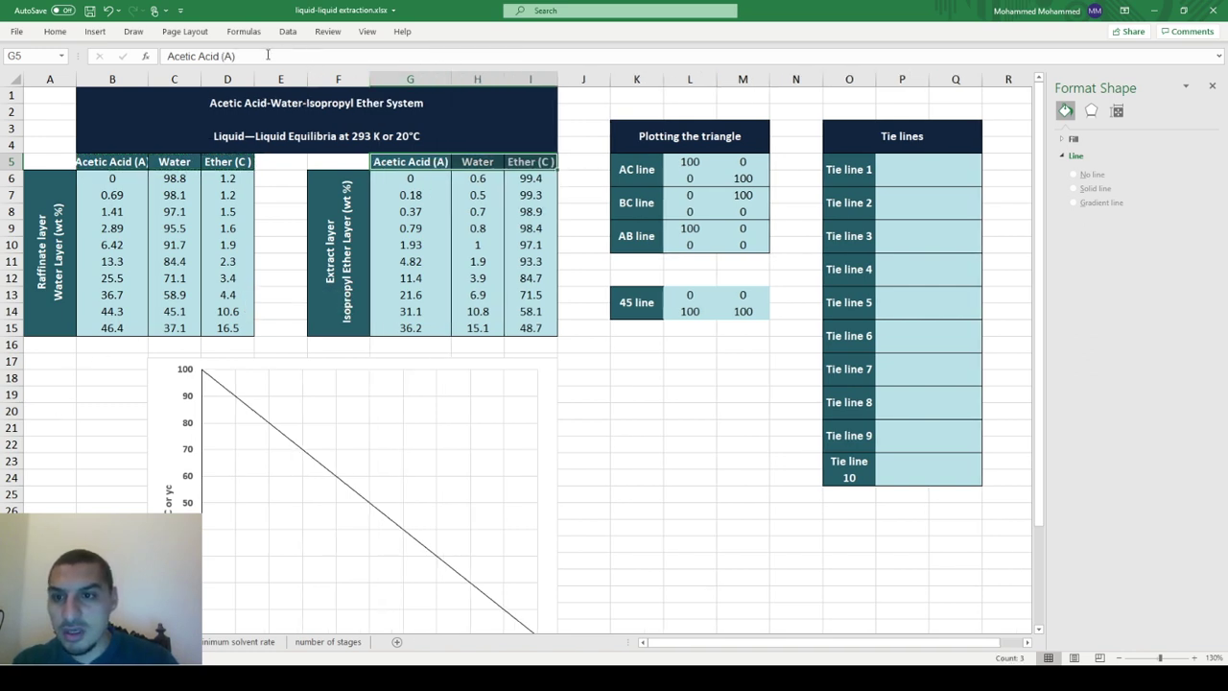
double_click(150, 76)
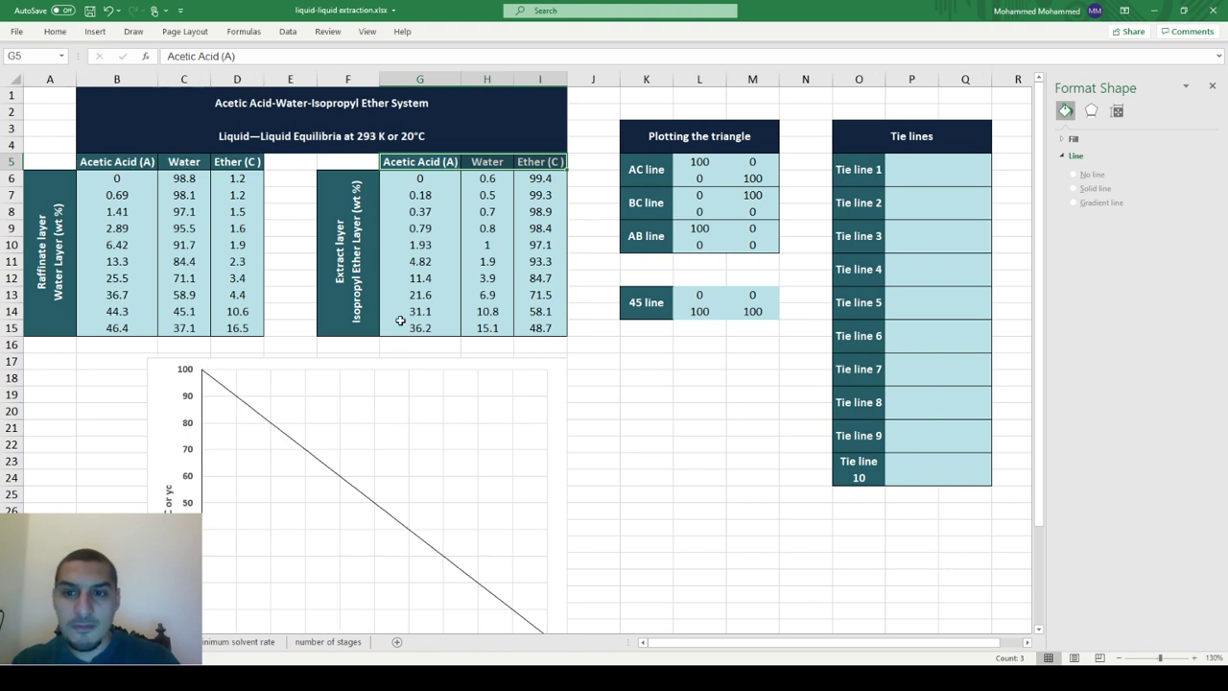
scroll(400, 320, down, 1)
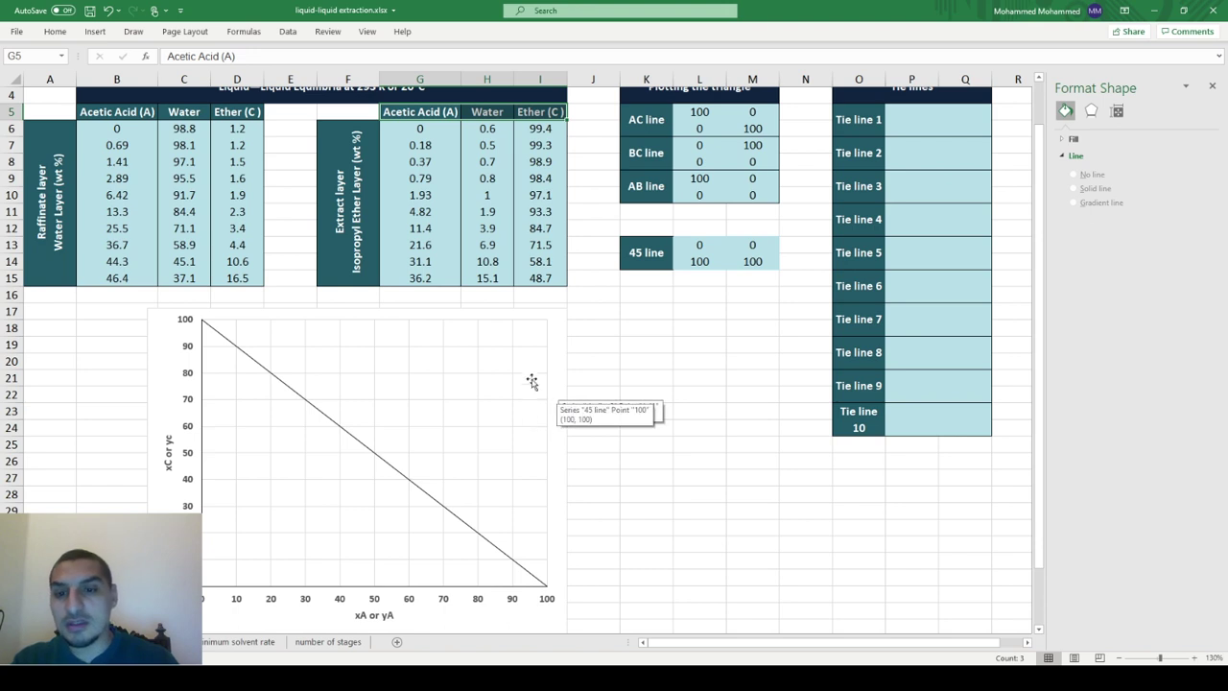
click(557, 339)
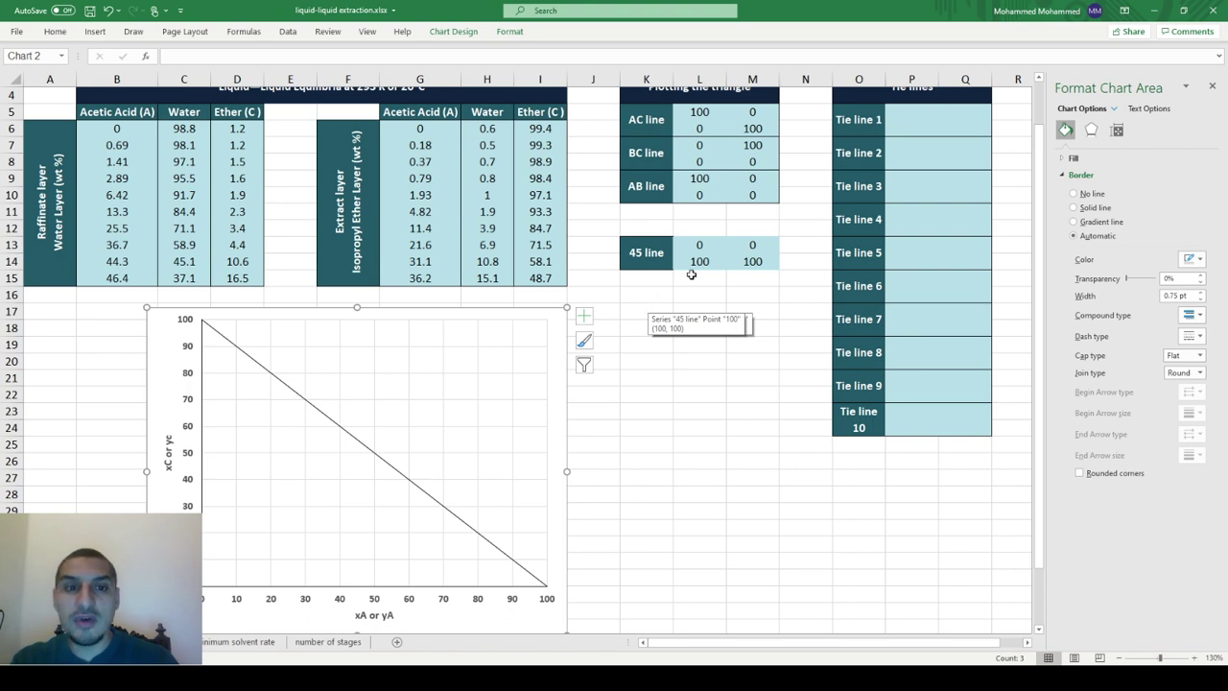
scroll(692, 276, up, 2)
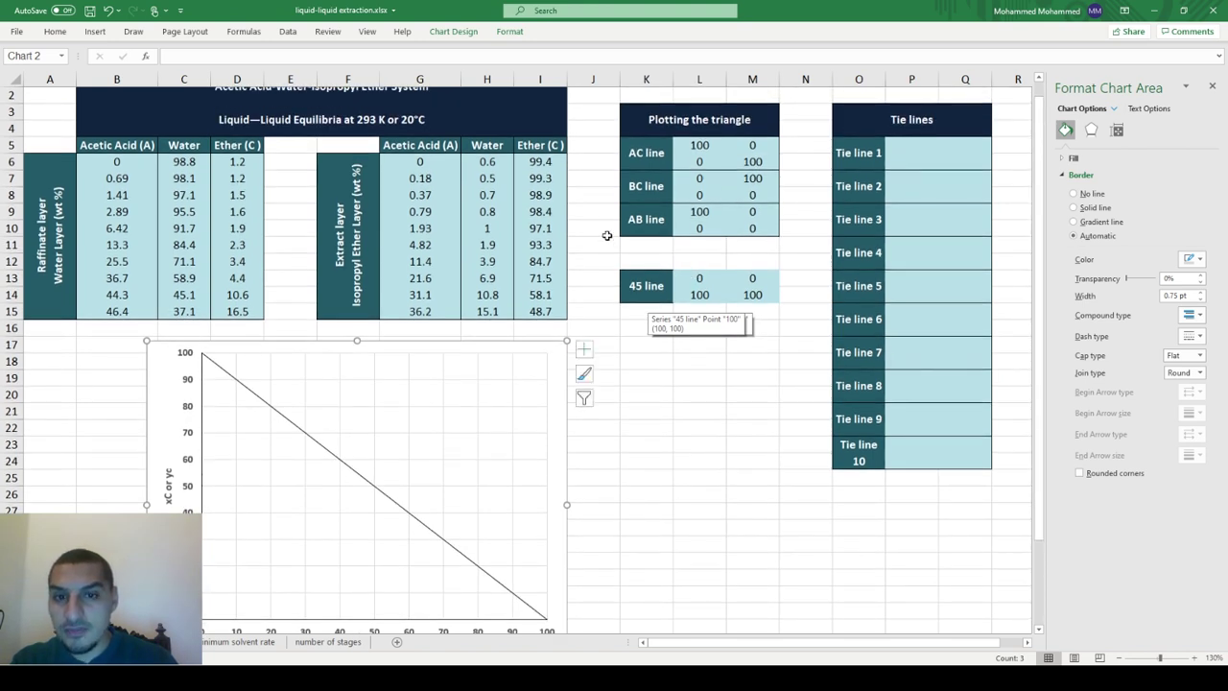
click(304, 518)
click(293, 524)
Add a Raffinate layer series plotting D6:D15 against B6:B15
right_click(292, 527)
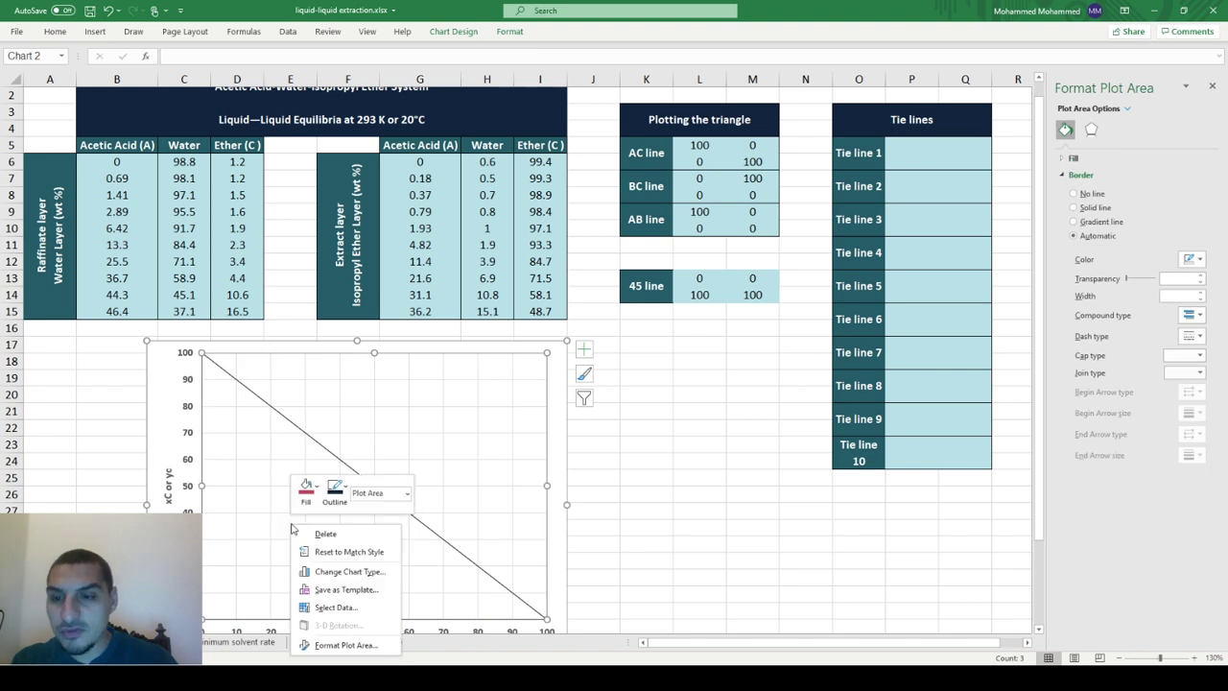
click(321, 607)
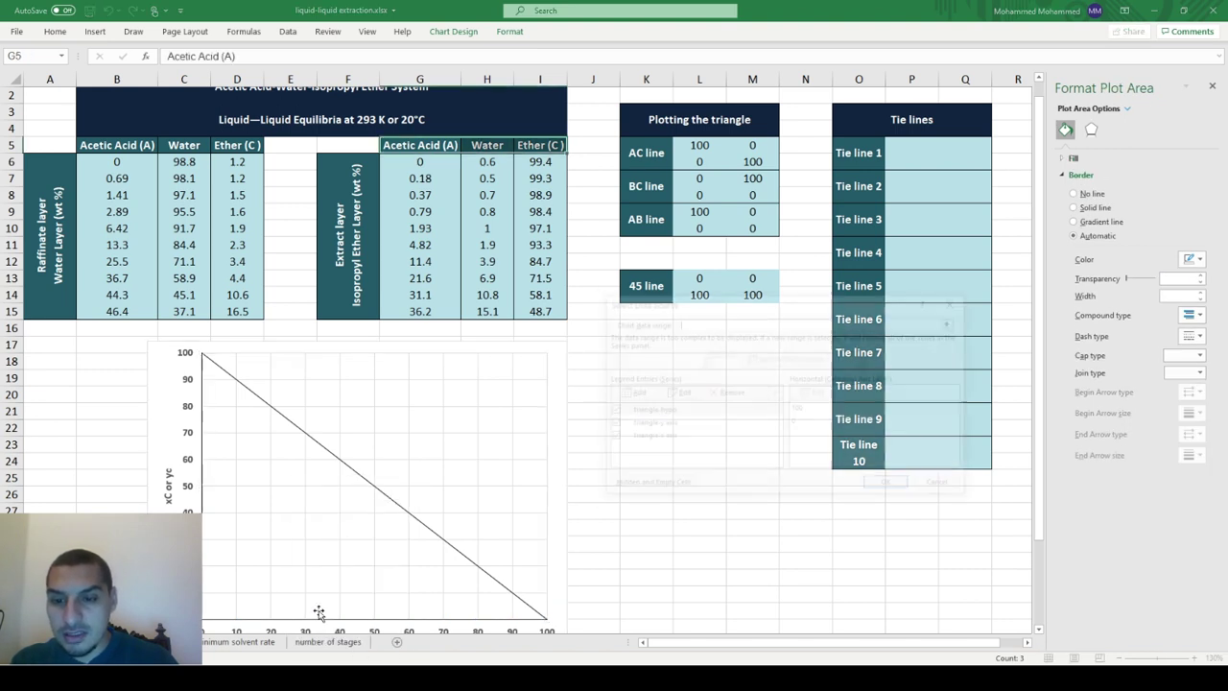
key(alt+a)
text(Raffinate layer)
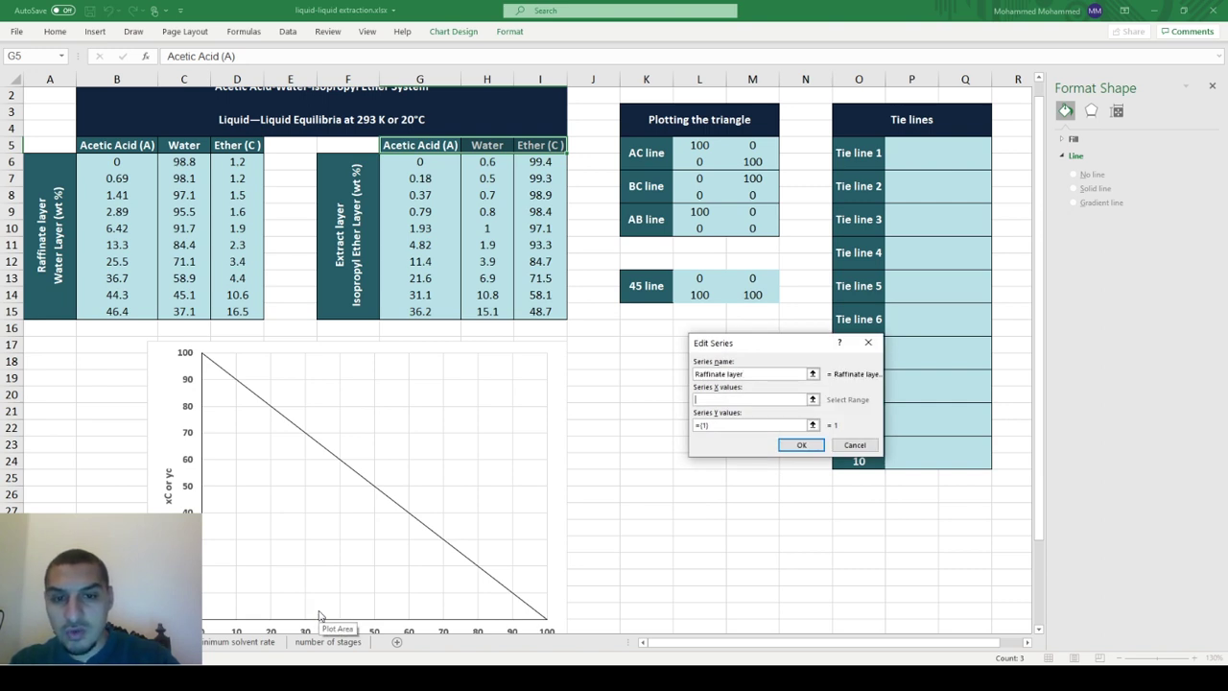
key(Left)
key(Left)
key(Left)
key(Left)
key(Left)
key(Down)
key(Down)
key(Up)
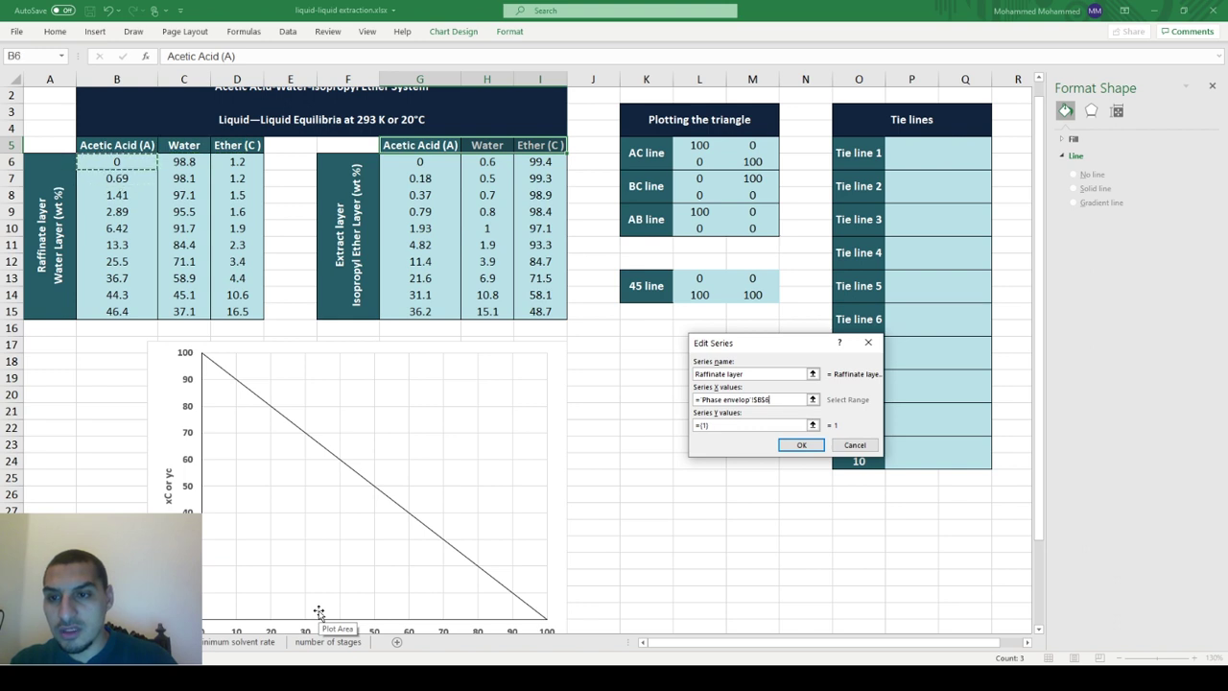
key(shift+Down)
key(shift+Down)
key(shift+Down)
key(Tab)
key(Left)
key(Left)
key(Left)
key(Left)
key(Left)
key(Down)
key(shift+Down)
key(shift+Down)
key(shift+Down)
key(Return)
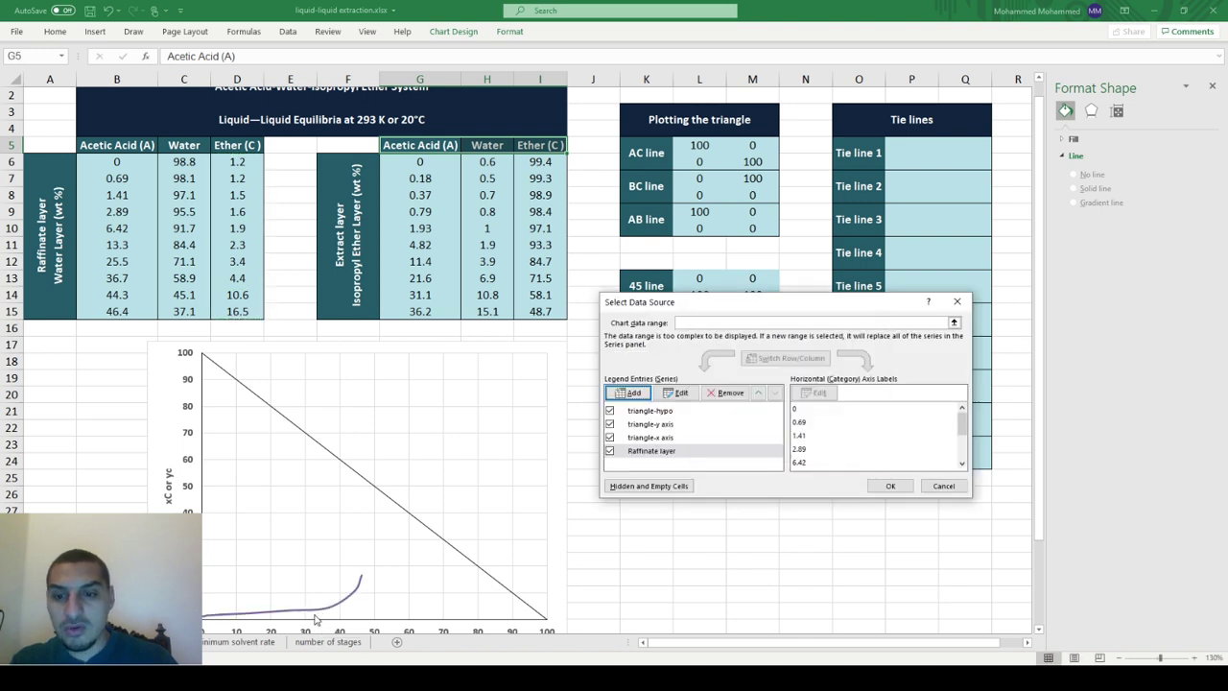
Add an Extract layer series plotting I6:I15 against G6:G15 and apply
click(627, 392)
text(Extrac)
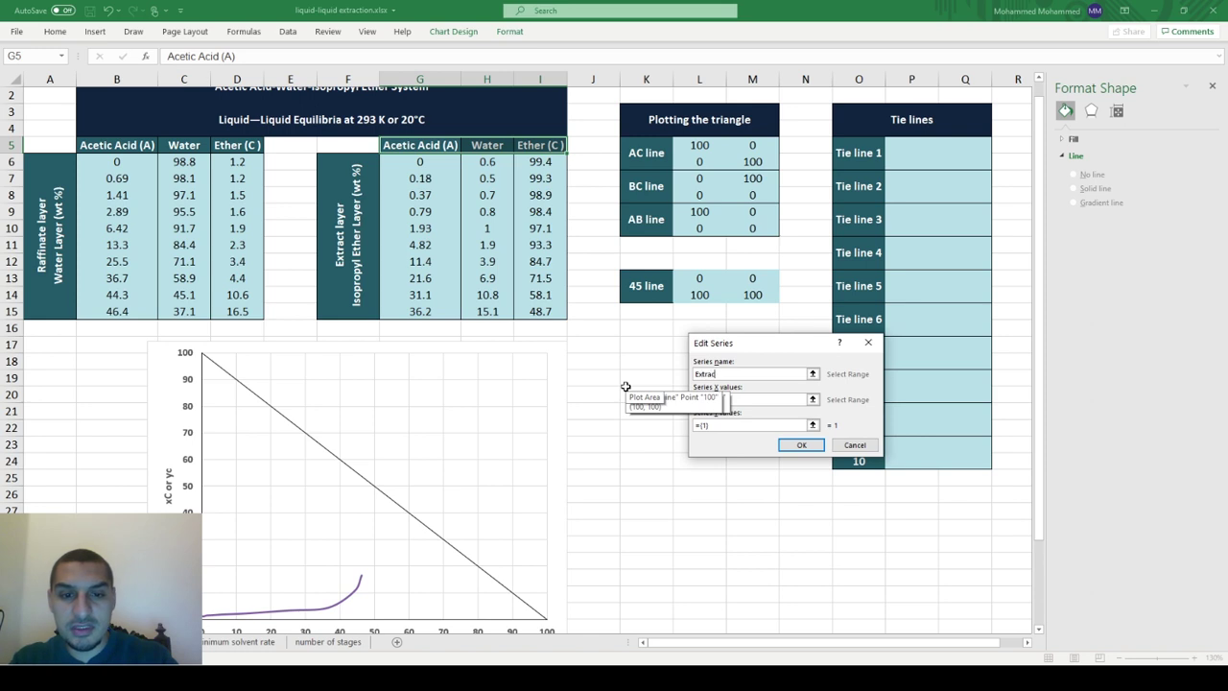
key(Tab)
key(Left)
key(Left)
key(Right)
key(Right)
key(Down)
key(ctrl+shift+Down)
key(Tab)
key(Right)
key(Right)
key(Down)
key(ctrl+shift+Down)
key(Return)
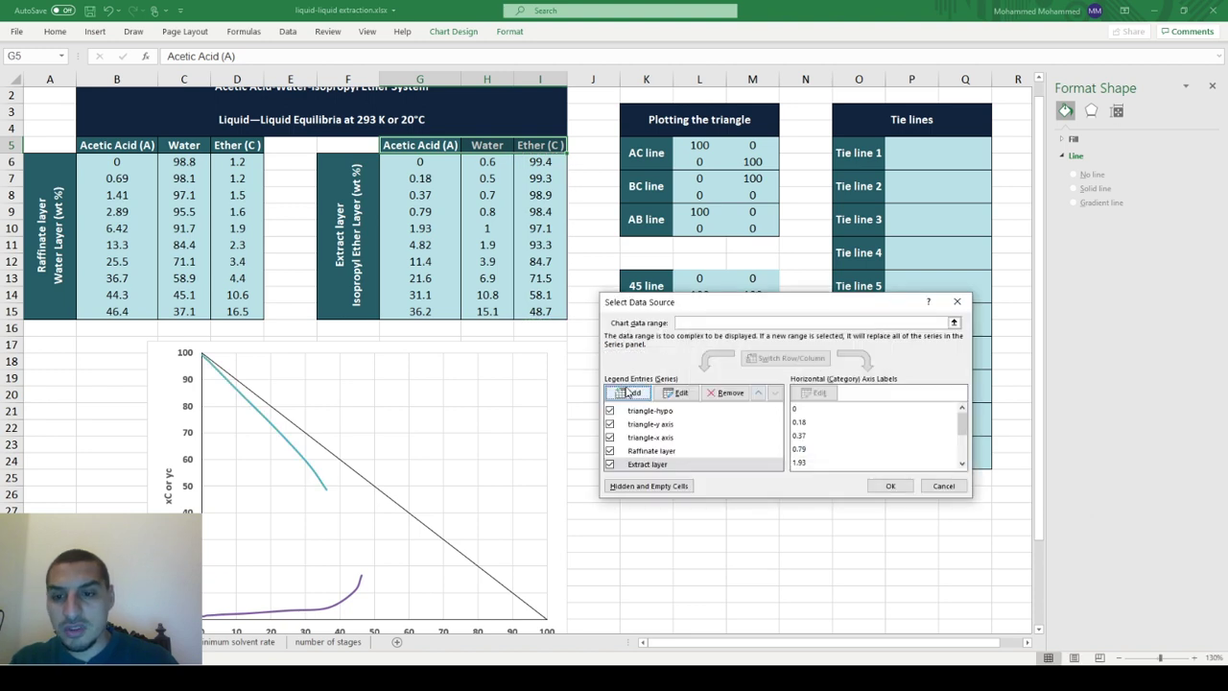
click(890, 486)
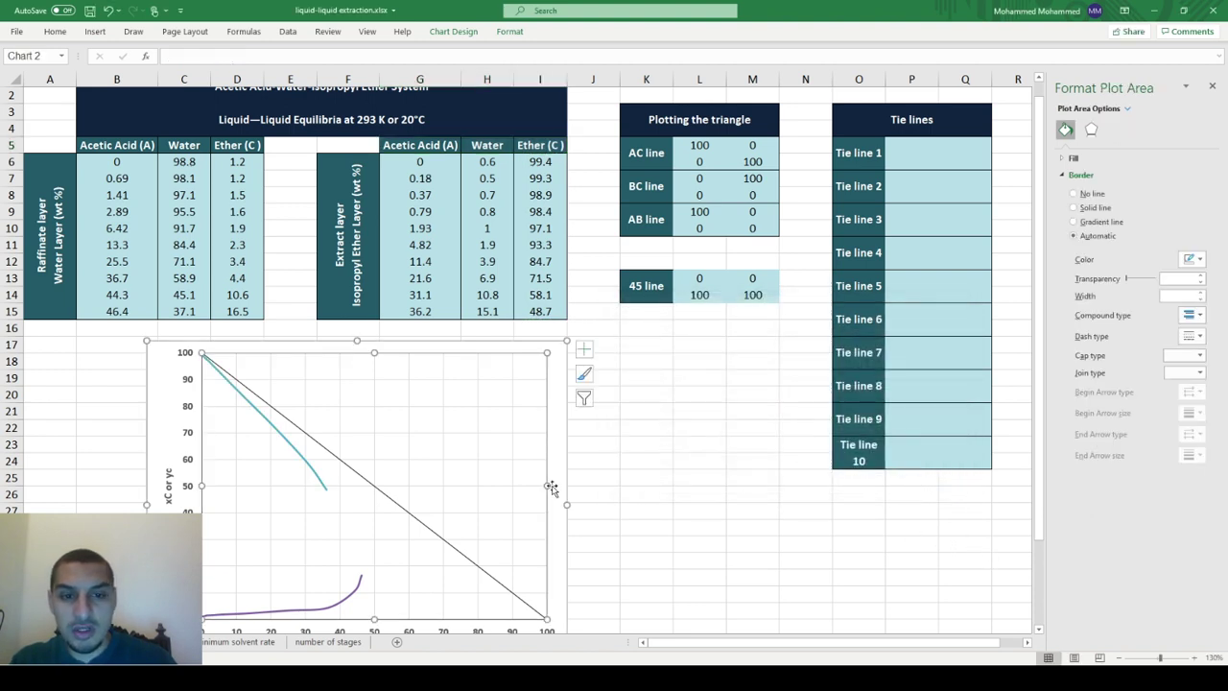
Make the Extract layer curve a thin red line
click(321, 485)
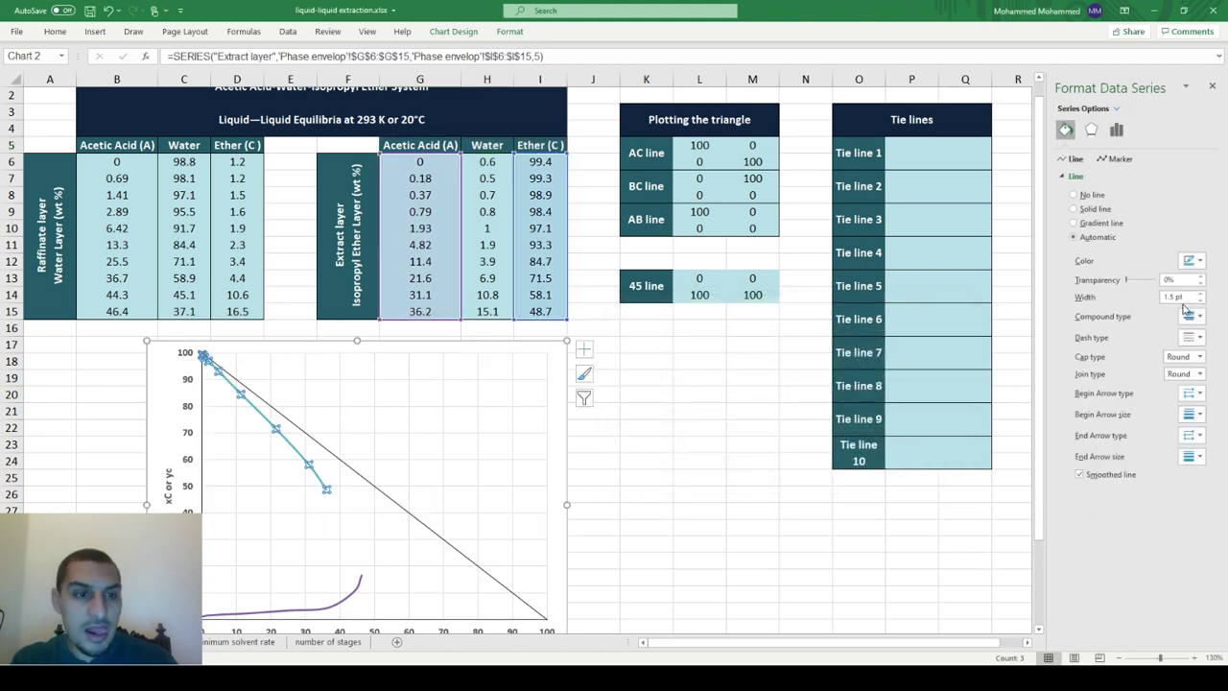
click(1200, 260)
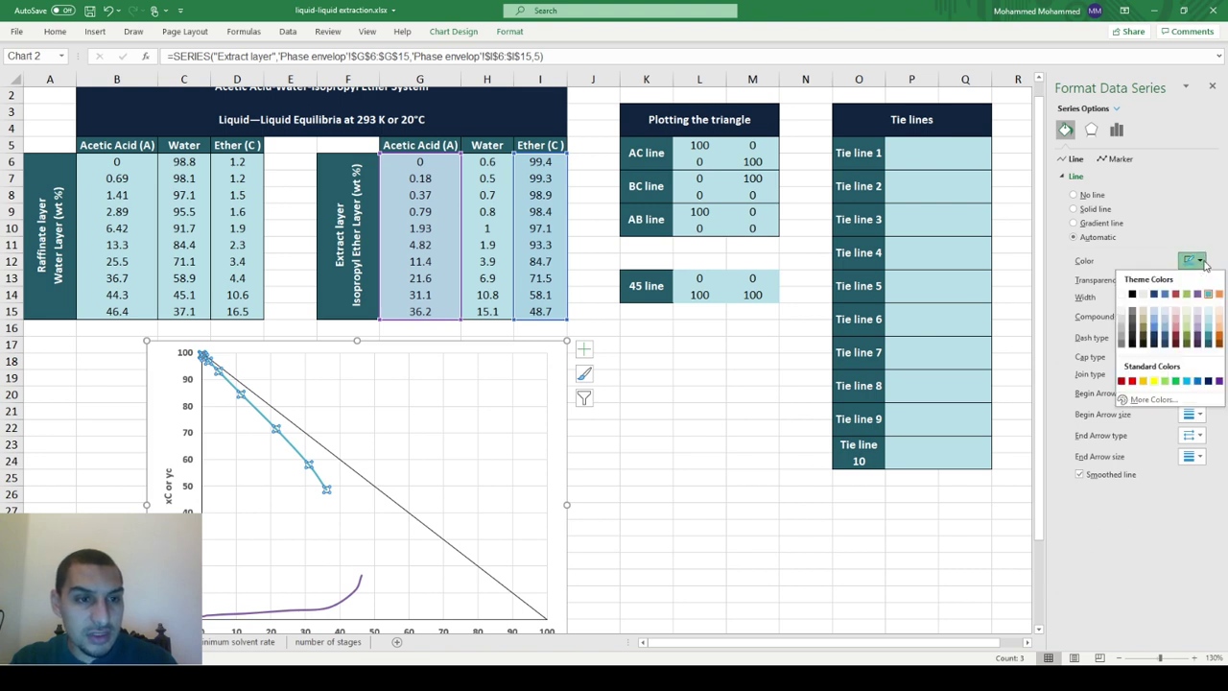
click(1133, 382)
click(1200, 300)
click(1200, 300)
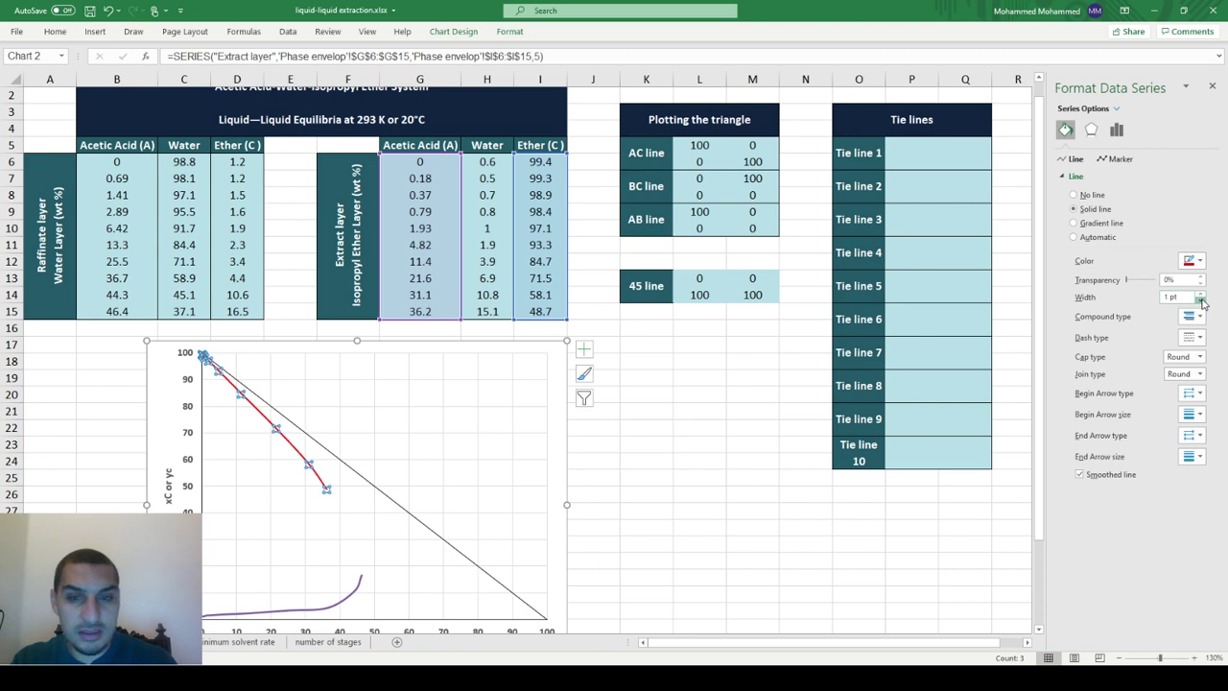
click(1200, 300)
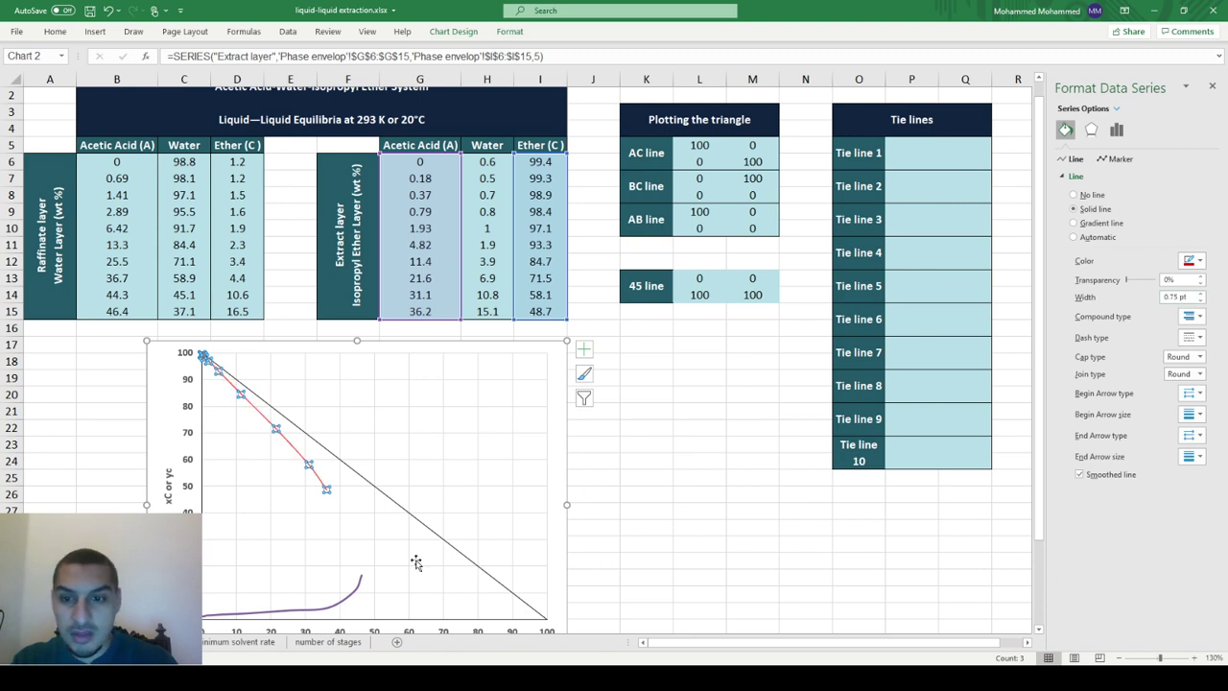
Make the Raffinate layer curve a solid red 0.75 pt line
click(358, 589)
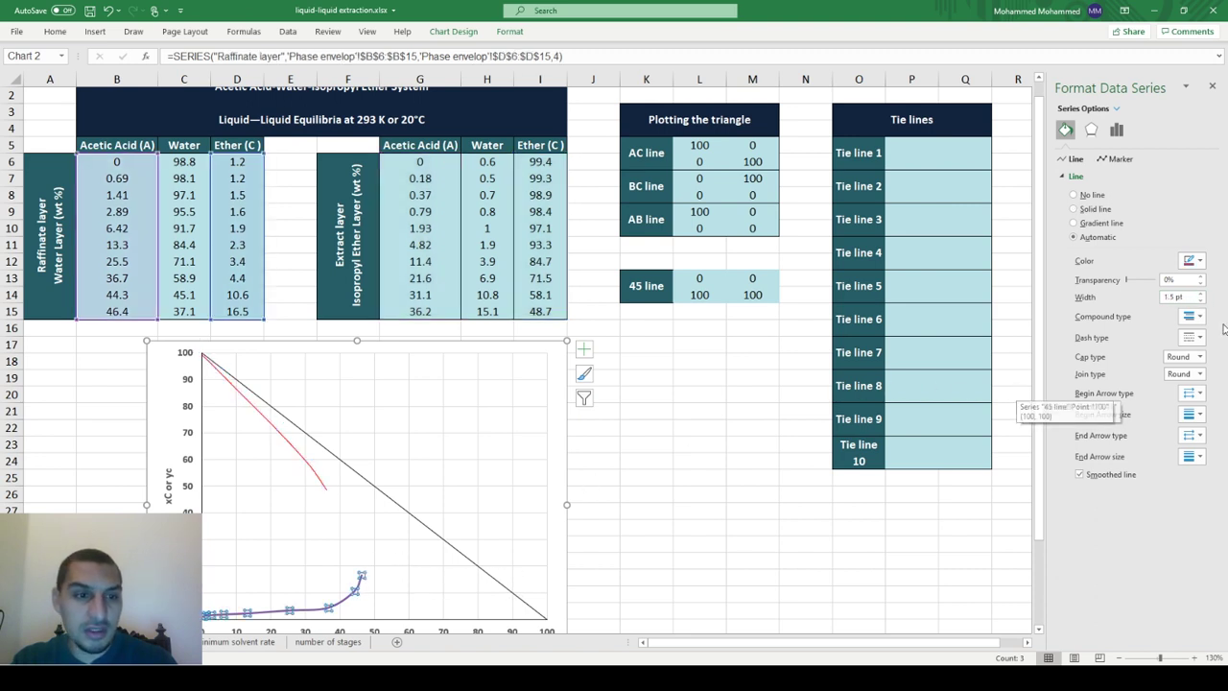
click(1200, 300)
click(1200, 300)
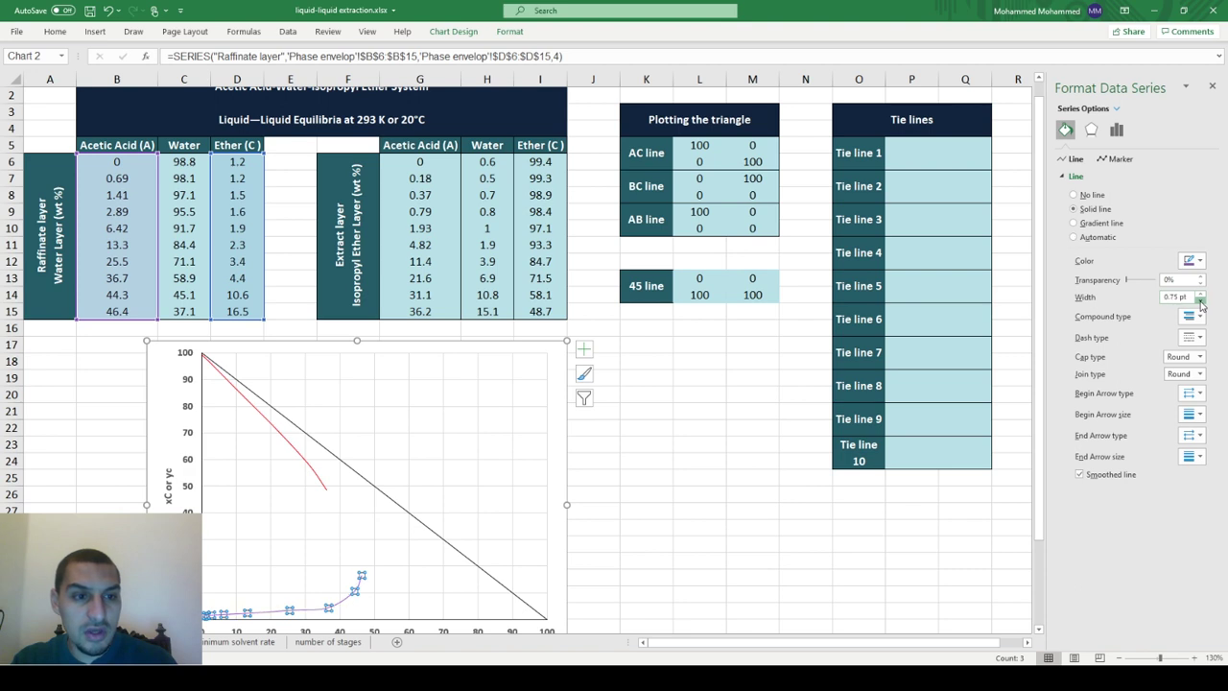
click(1200, 300)
click(1199, 261)
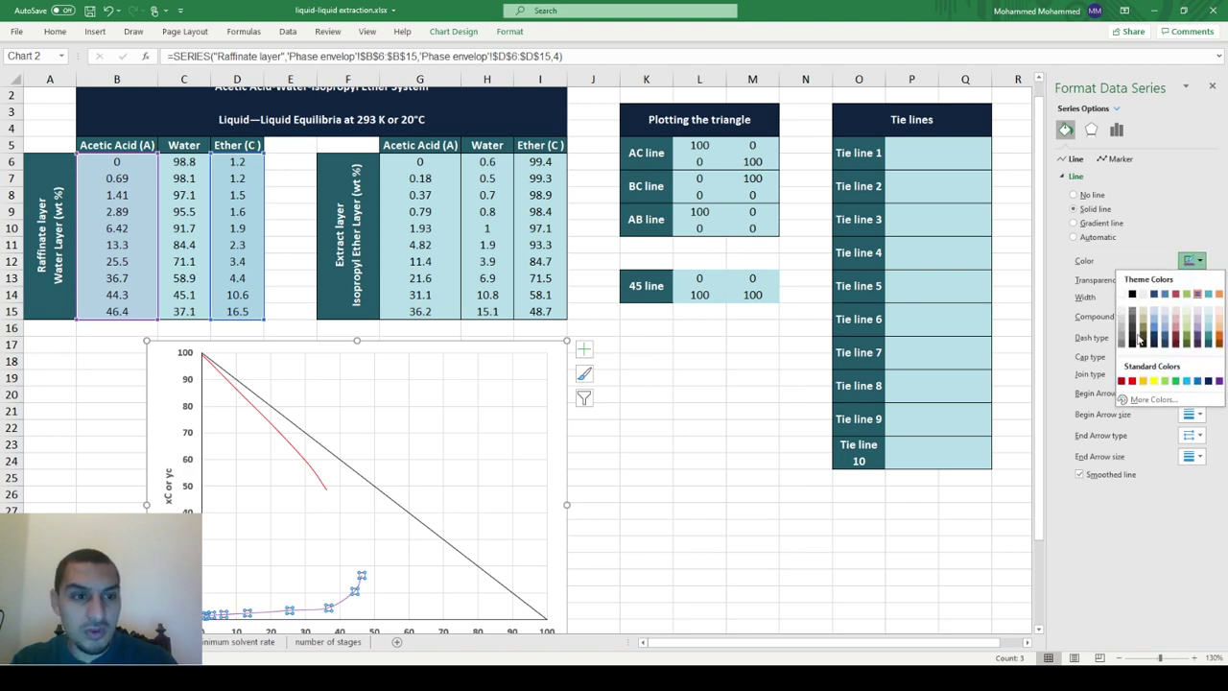
click(1132, 382)
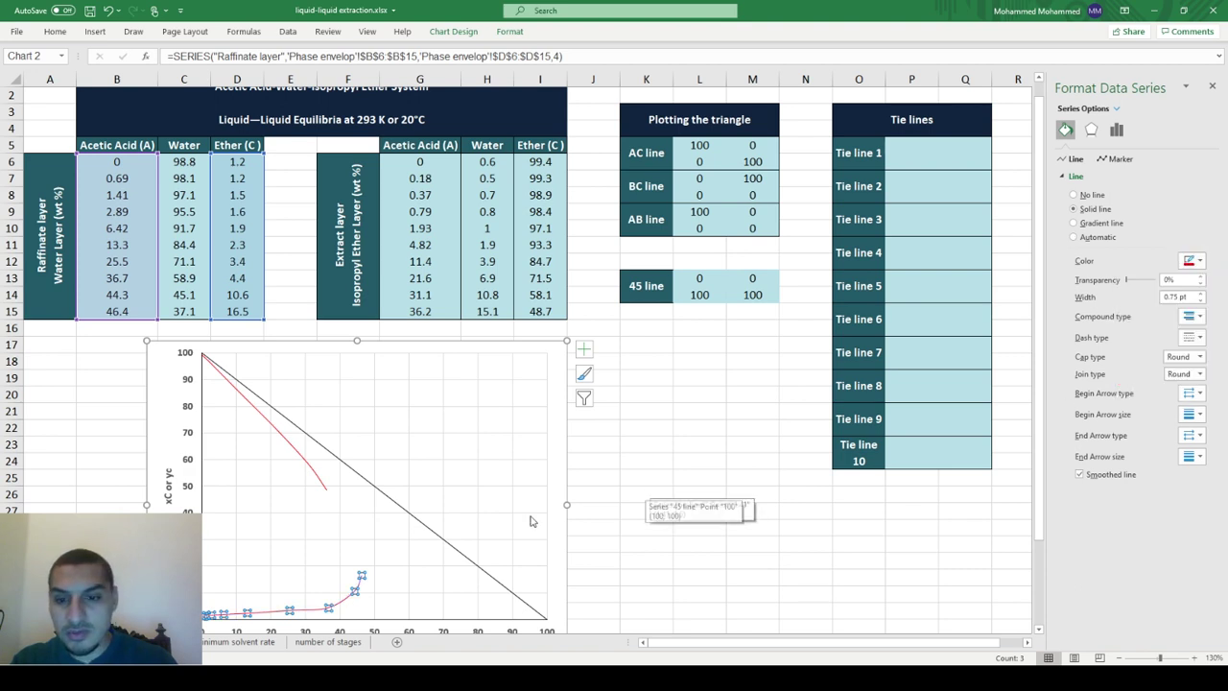
click(533, 518)
click(597, 534)
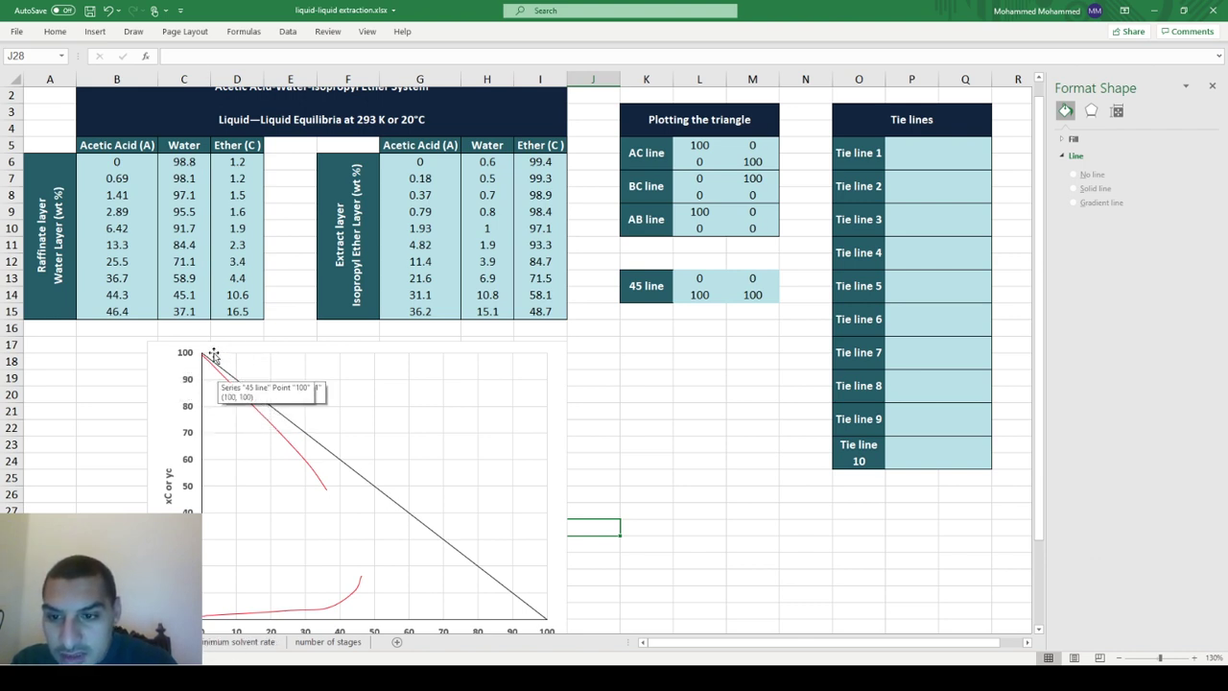
Save the workbook, then select B6:D6 and G6:I6 to review the first rows
mouse_move(204, 343)
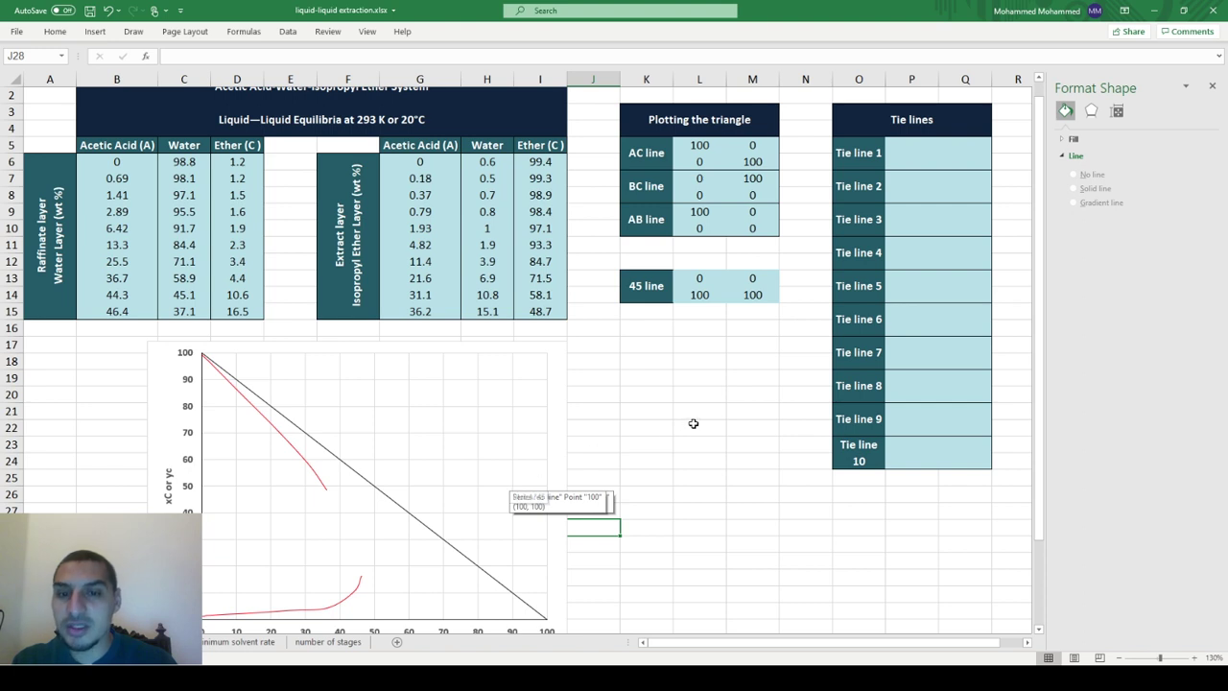
click(693, 423)
click(618, 395)
key(ctrl+s)
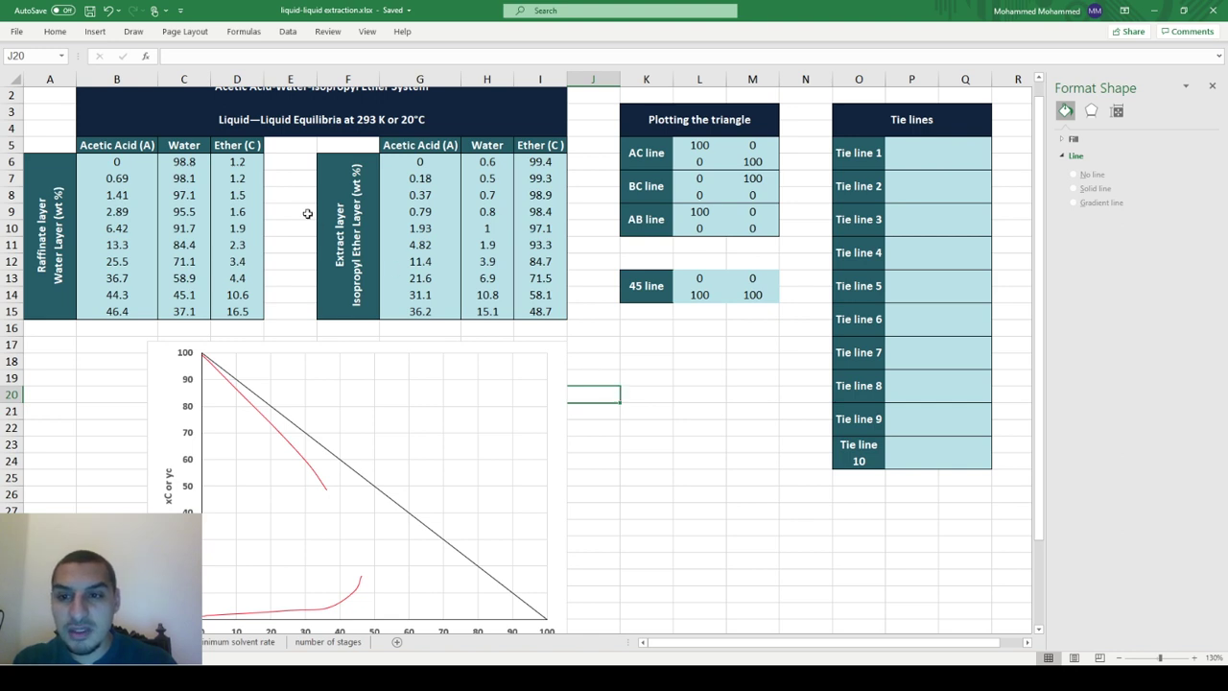
mouse_move(120, 164)
mouse_down()
mouse_move(204, 180)
mouse_move(235, 163)
mouse_up()
drag(414, 162, 545, 162)
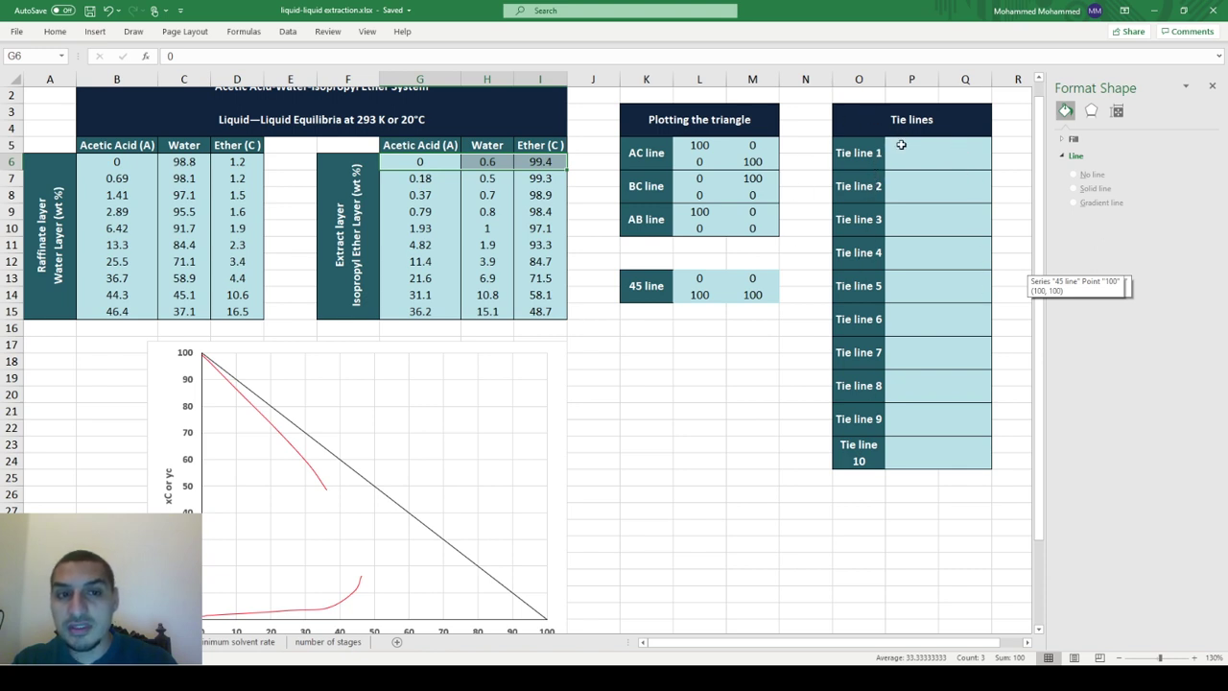
Link P5 to =B6 and Q5 to =D6 for the raffinate point
click(900, 145)
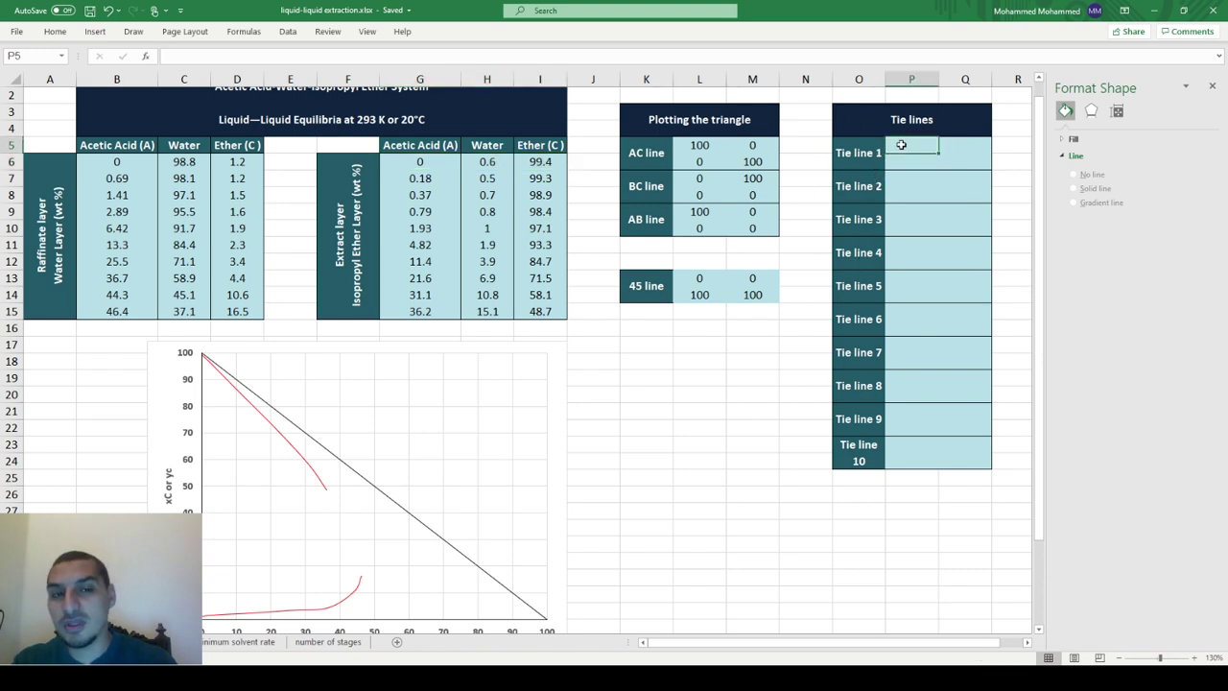
text(=)
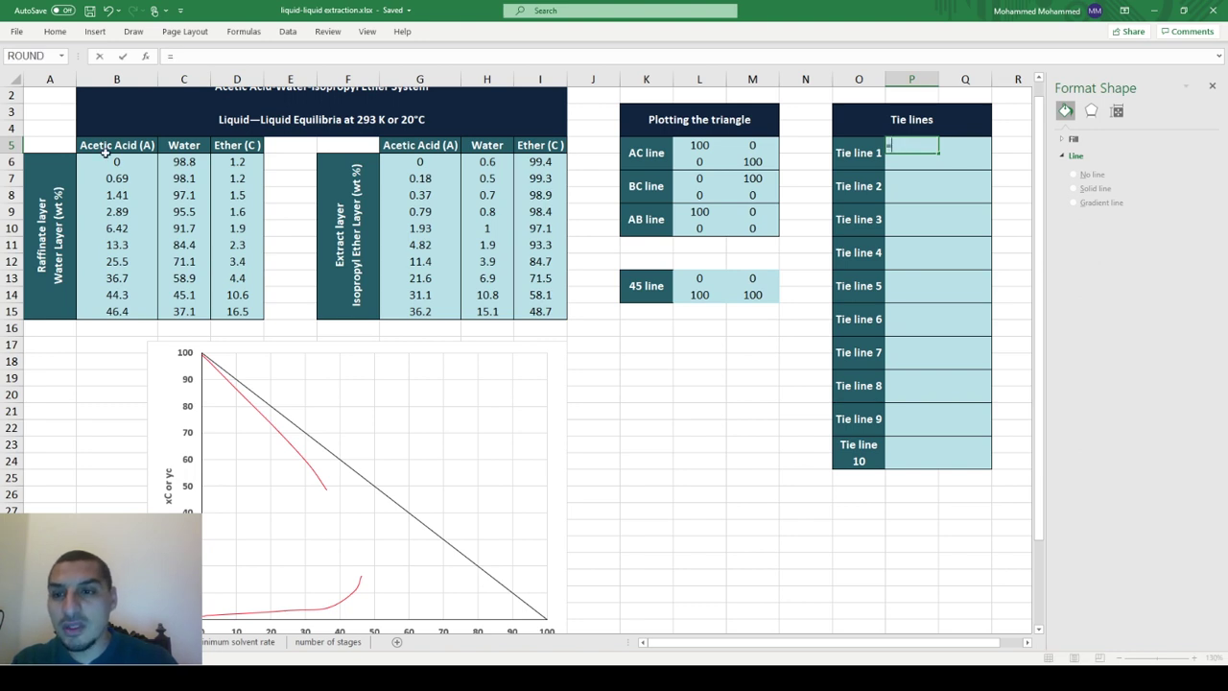
click(113, 161)
key(Tab)
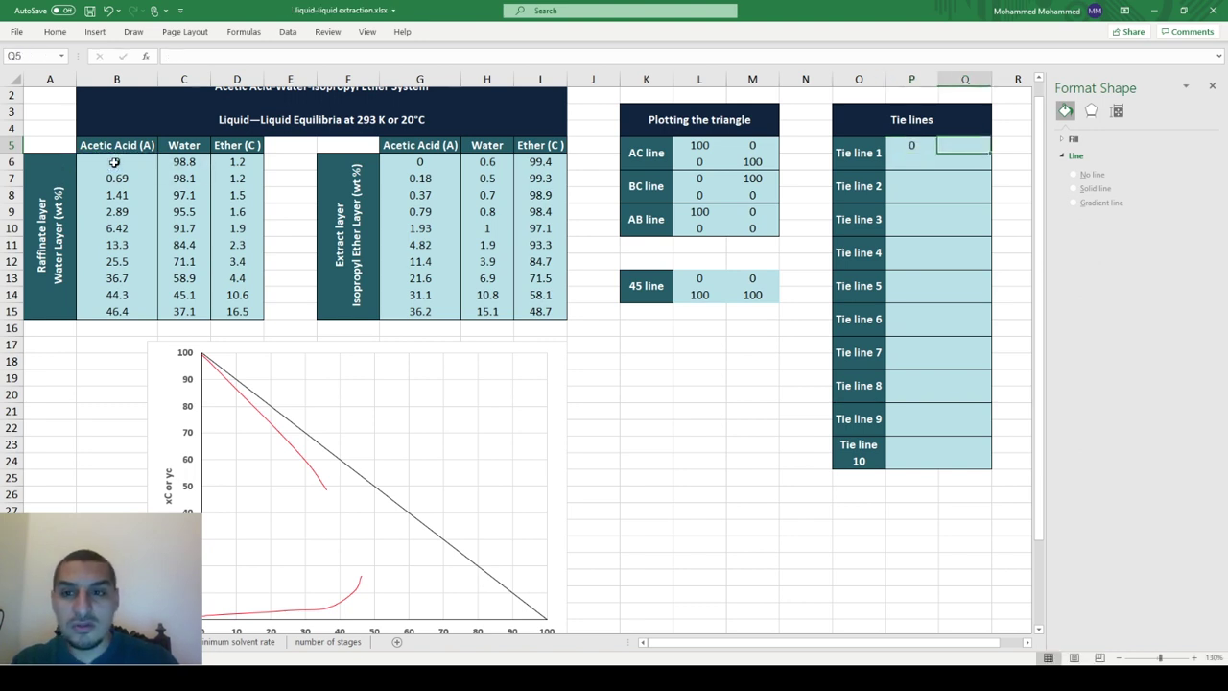
text(=)
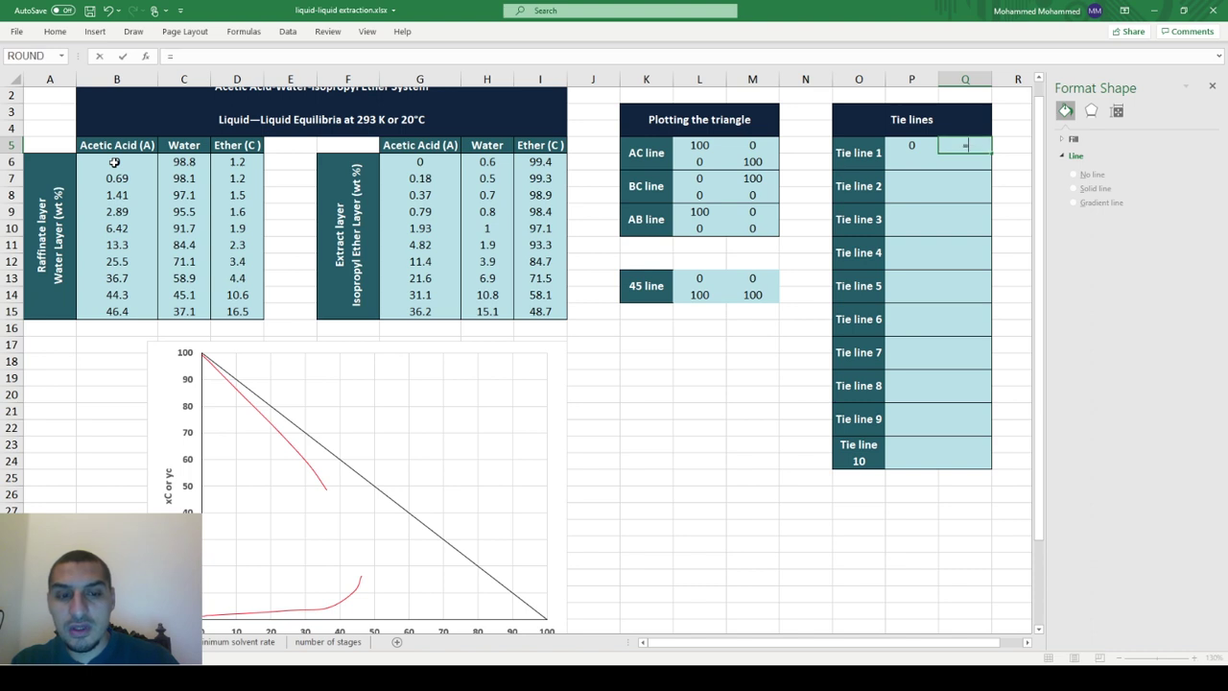
click(236, 161)
key(Return)
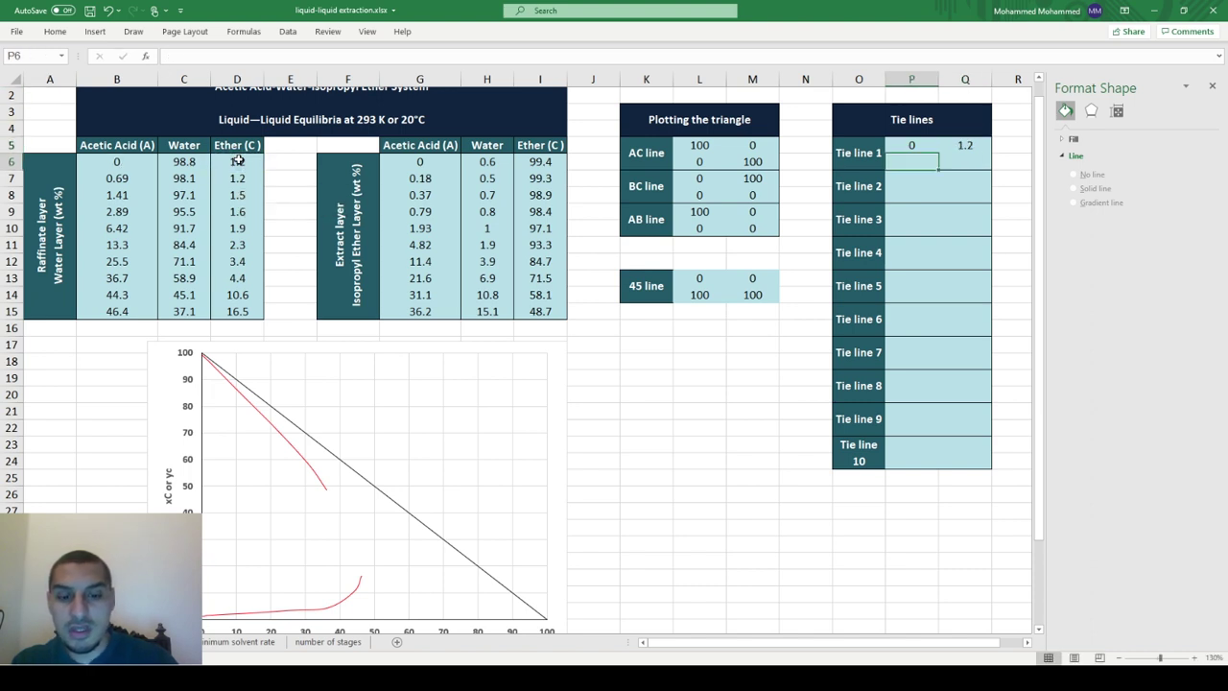
Link P6 to =G6 and Q6 to =I6 for the extract point
text(=)
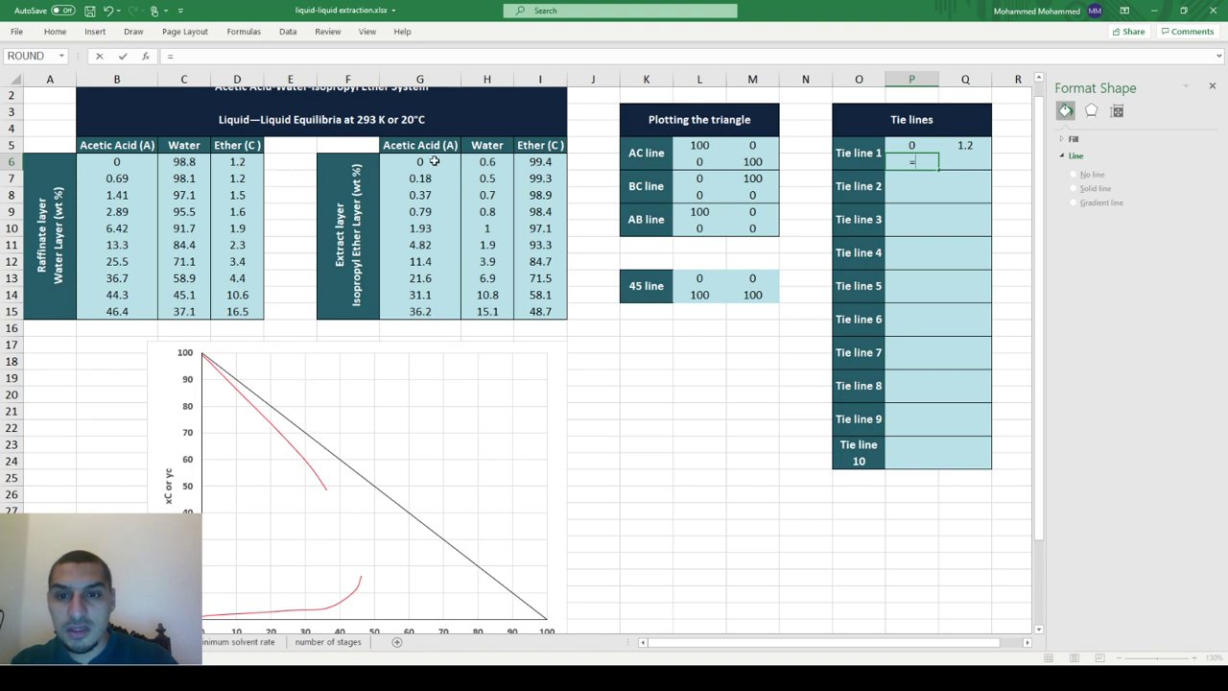
click(433, 161)
key(Tab)
text(=)
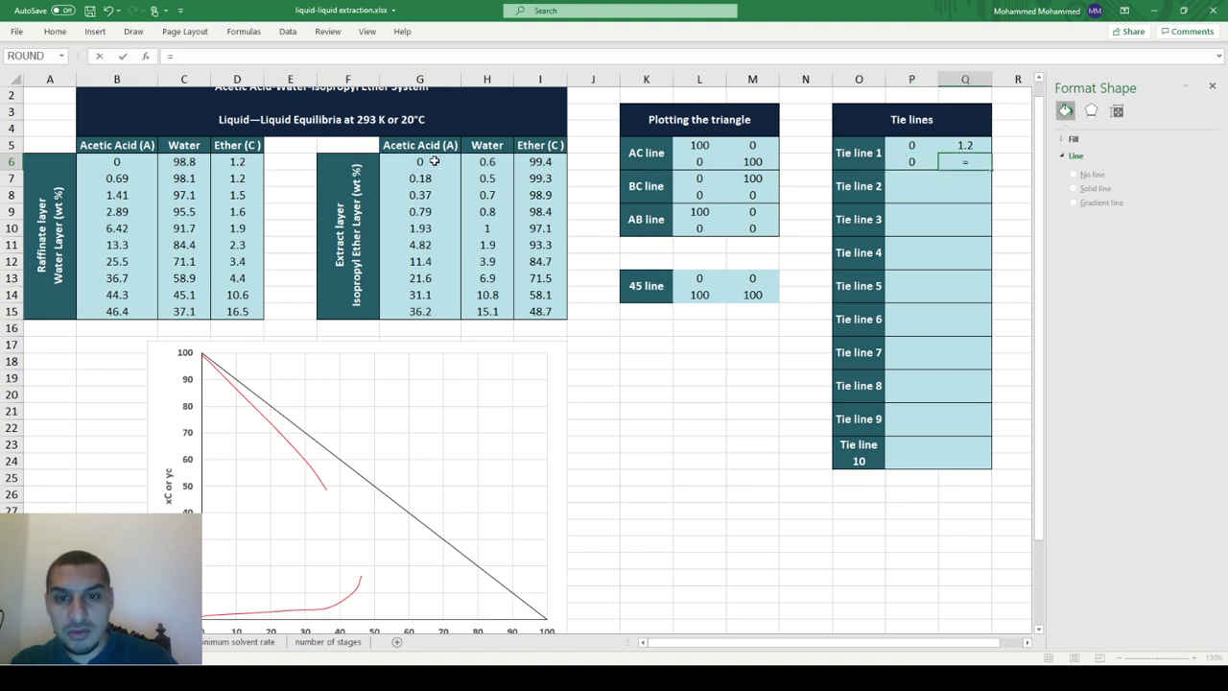
click(544, 162)
key(Return)
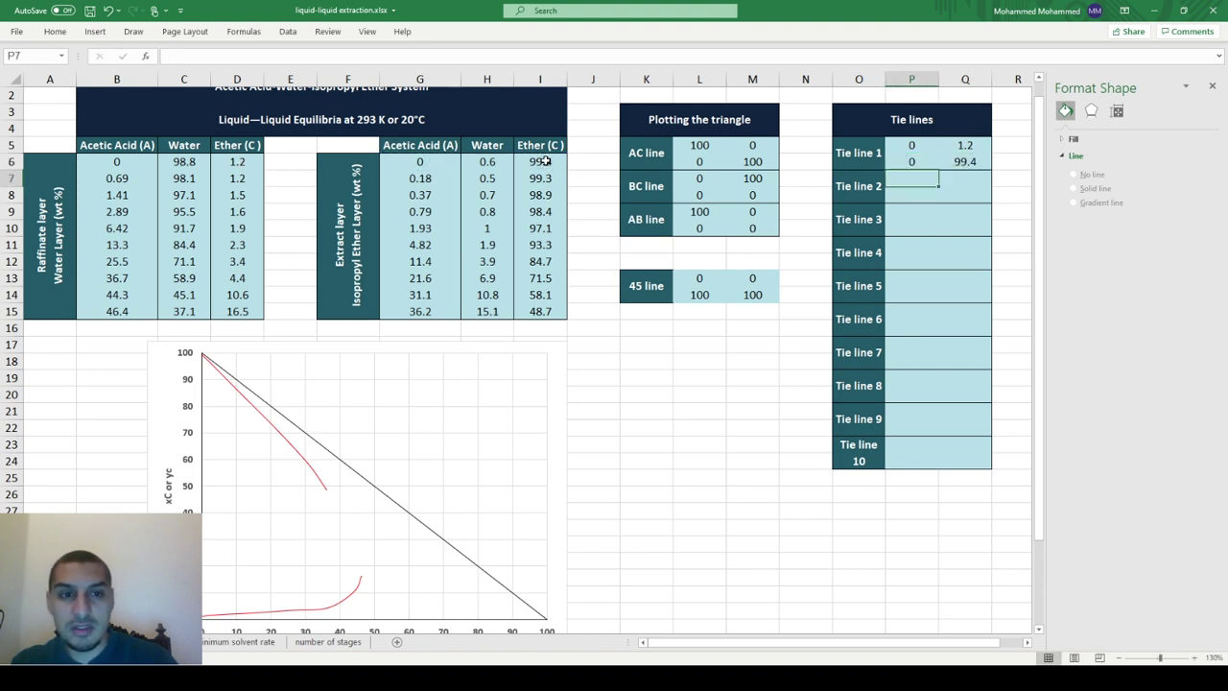
Start adding a new series from the chart's Select Data settings
right_click(238, 568)
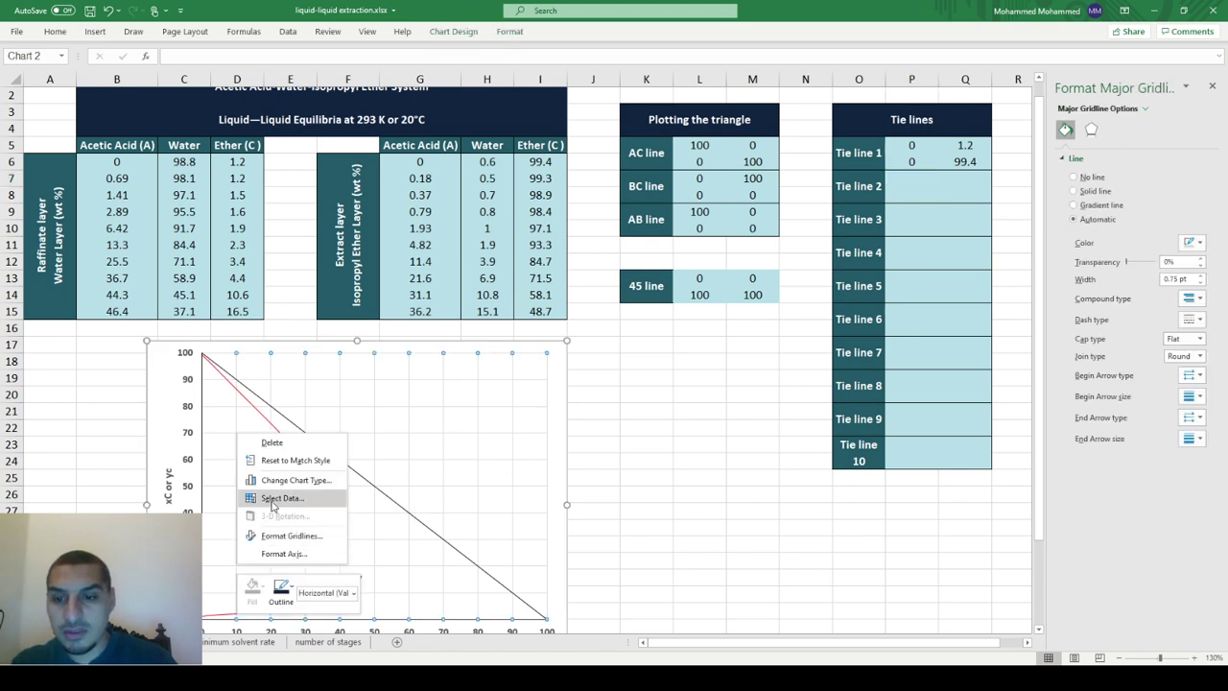
click(278, 495)
click(634, 393)
Add the tie line 1 series with X values P5:P6 and Y values Q5:Q6
text(tie line 1)
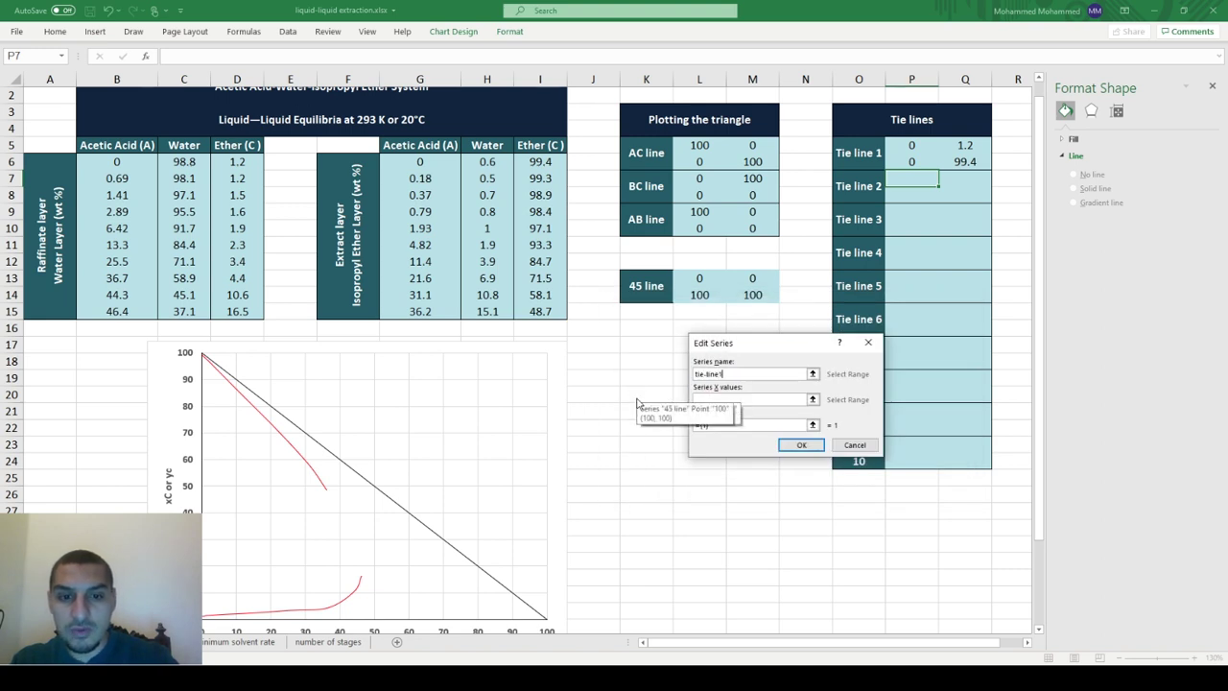
key(Tab)
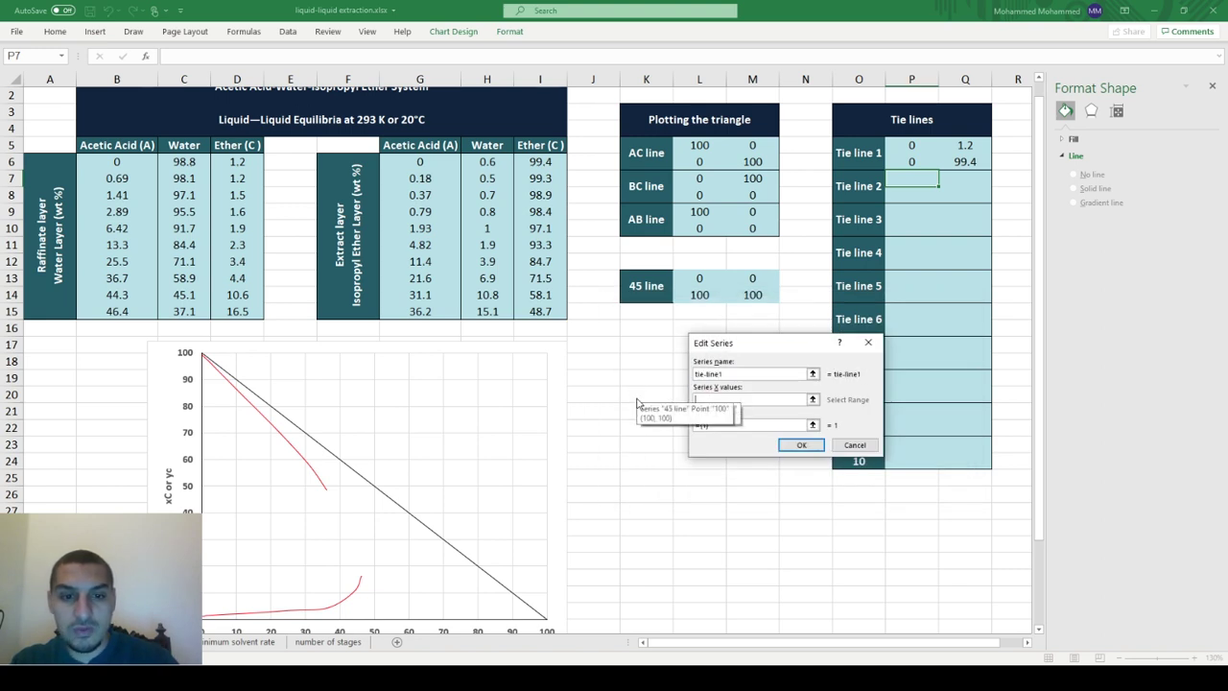
click(912, 147)
mouse_move(912, 151)
mouse_down()
mouse_move(916, 163)
mouse_move(960, 158)
mouse_up()
key(Tab)
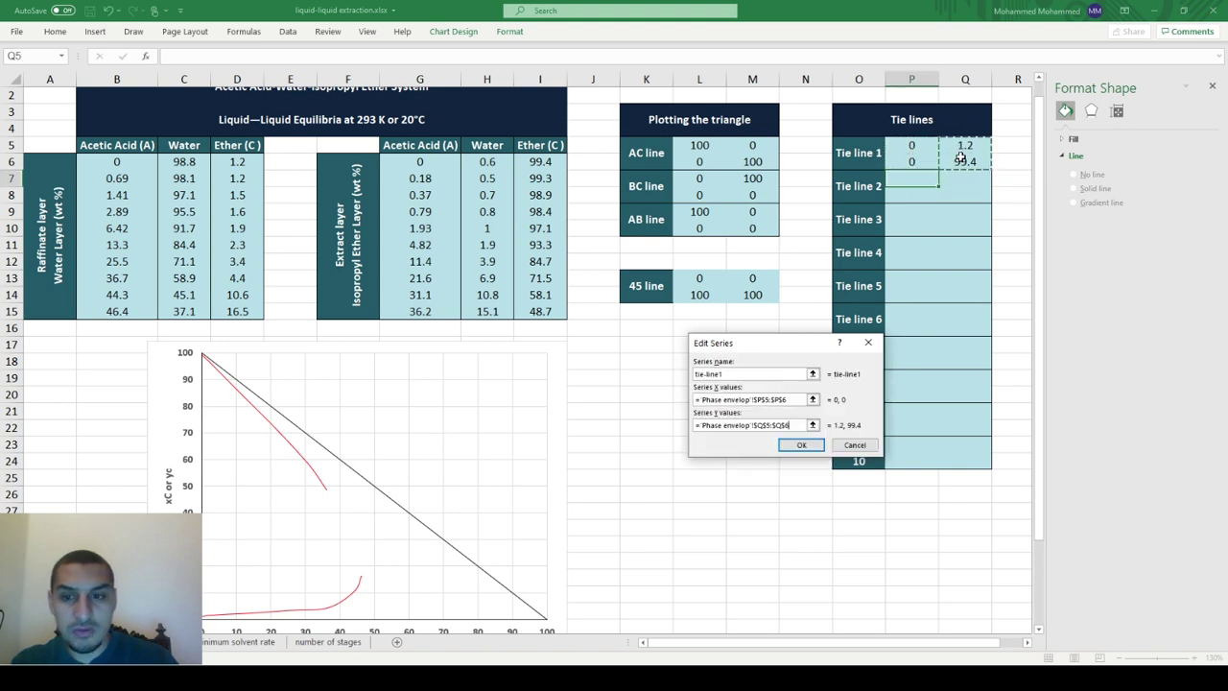
click(801, 445)
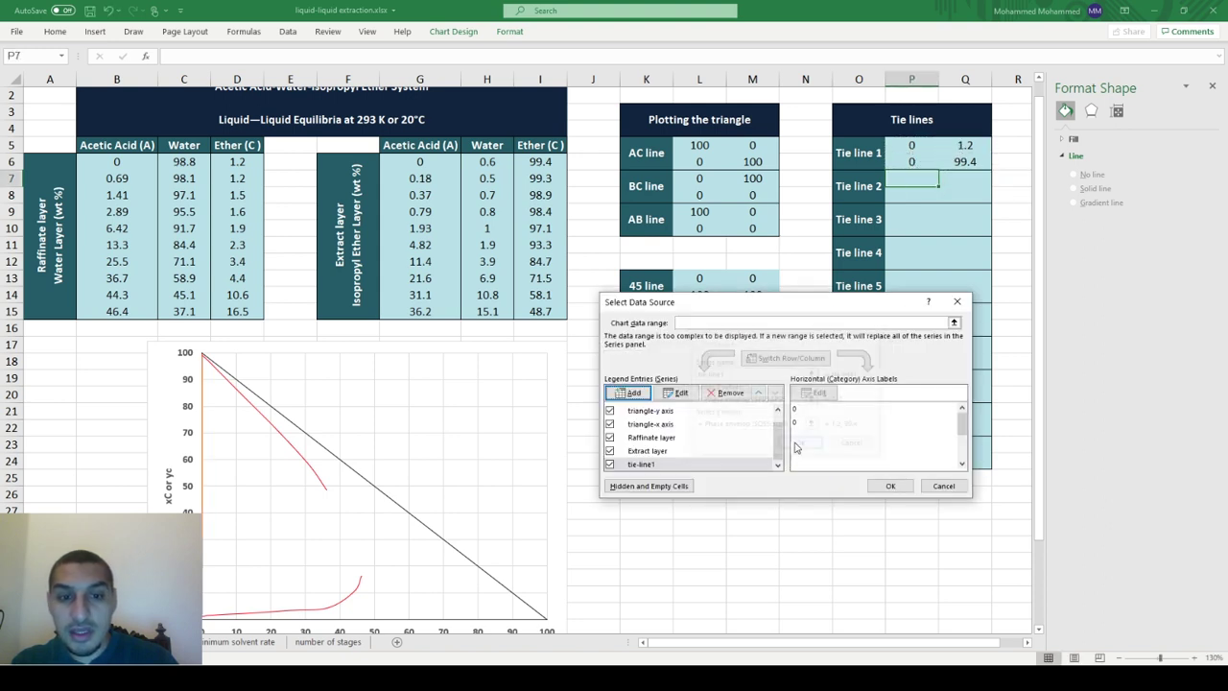
click(890, 486)
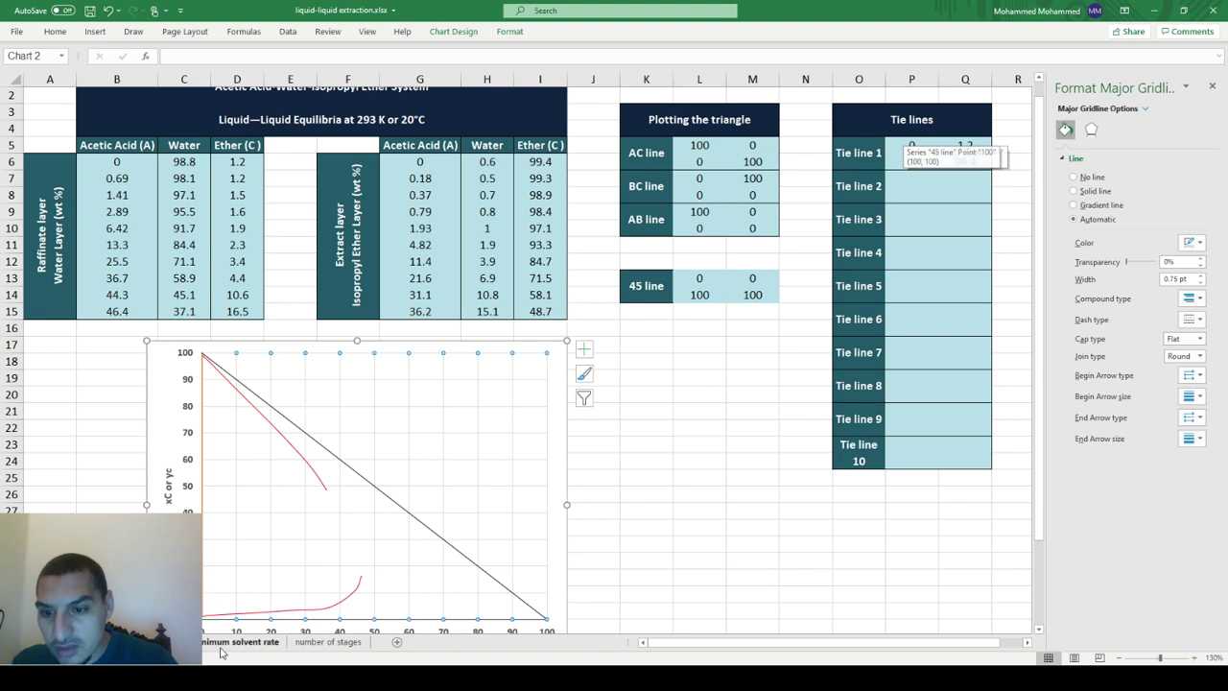
Style the tie-line1 series as a 0.75 pt green dashed line
click(203, 572)
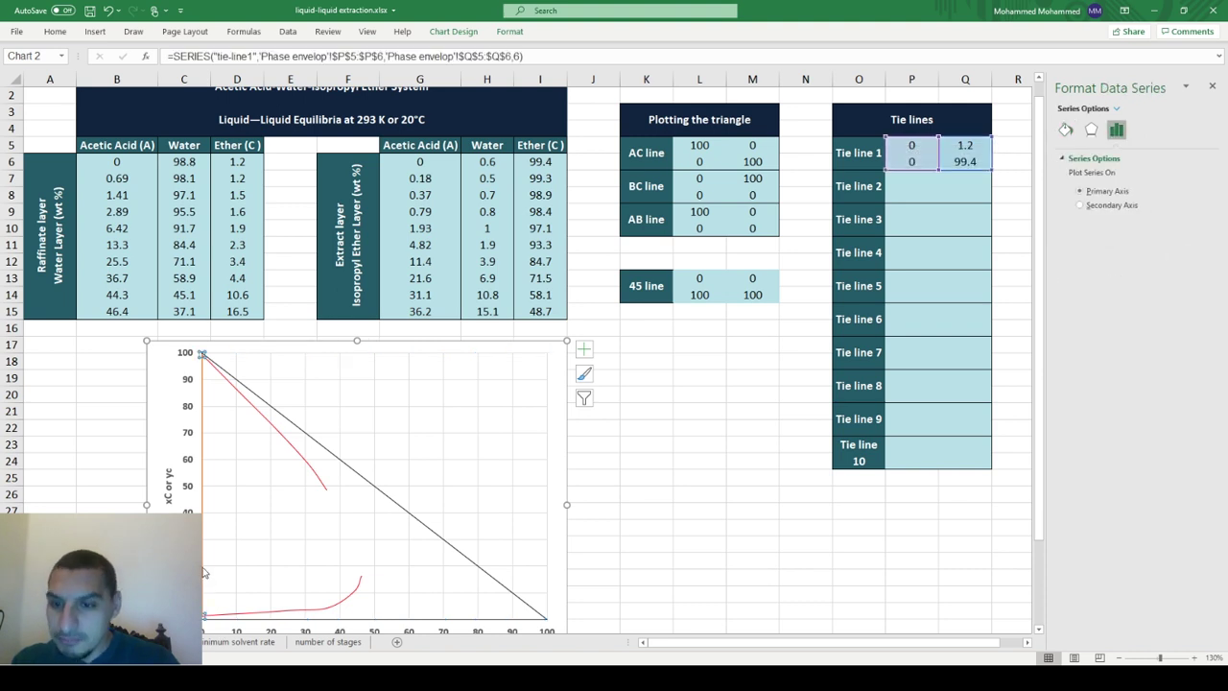
click(1064, 129)
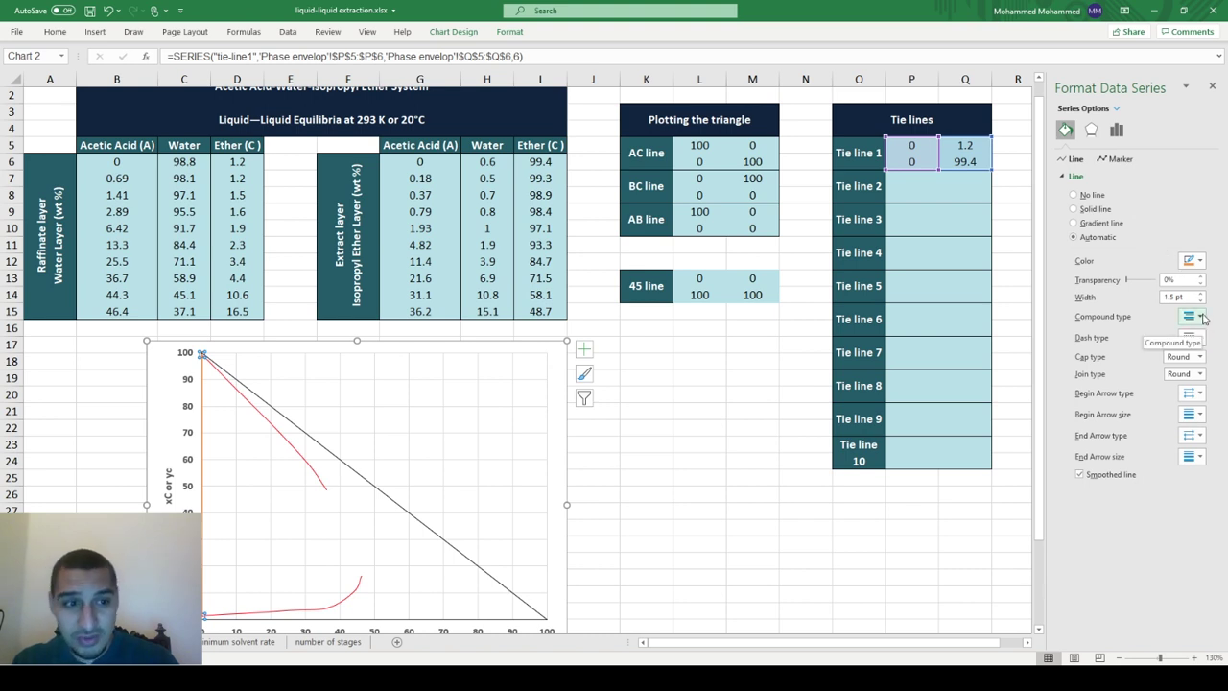
click(1201, 302)
click(1198, 260)
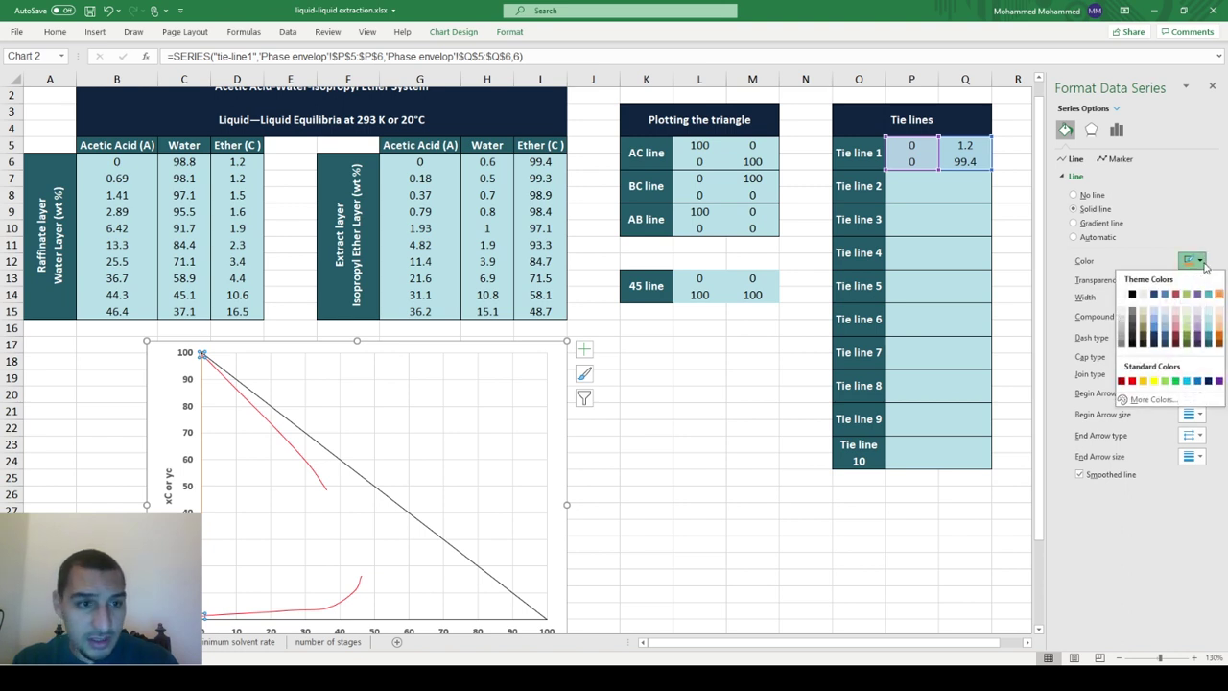
click(1172, 381)
click(1193, 338)
click(1185, 390)
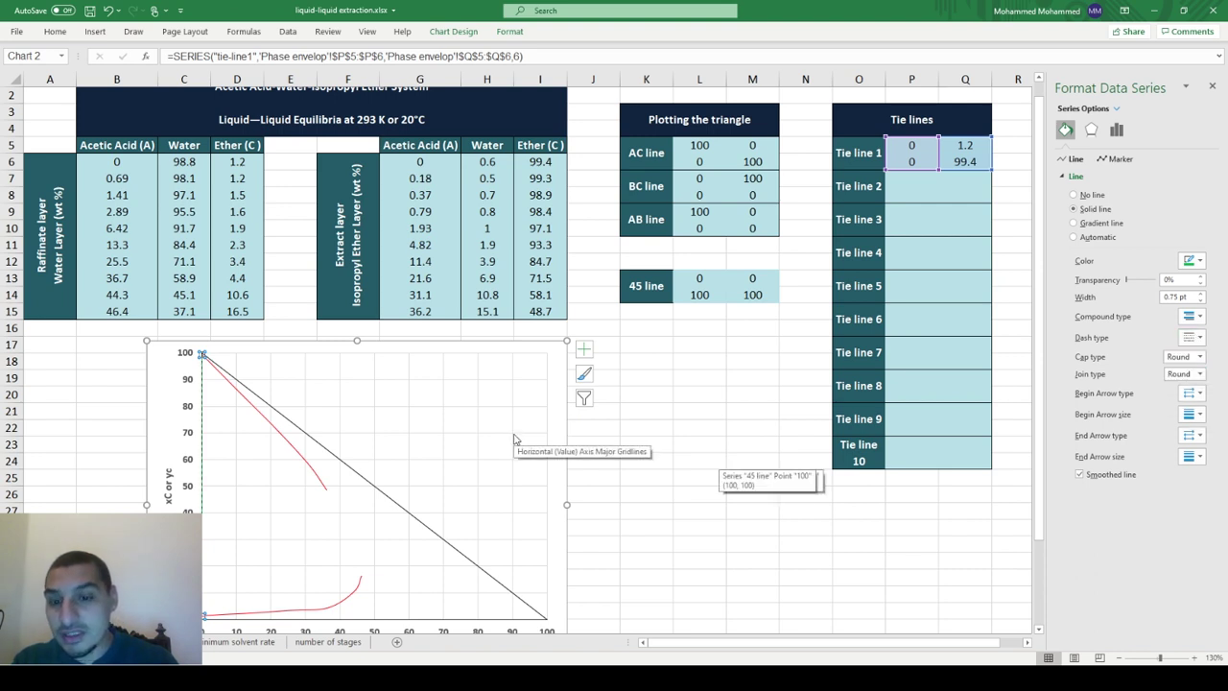
click(602, 467)
click(563, 458)
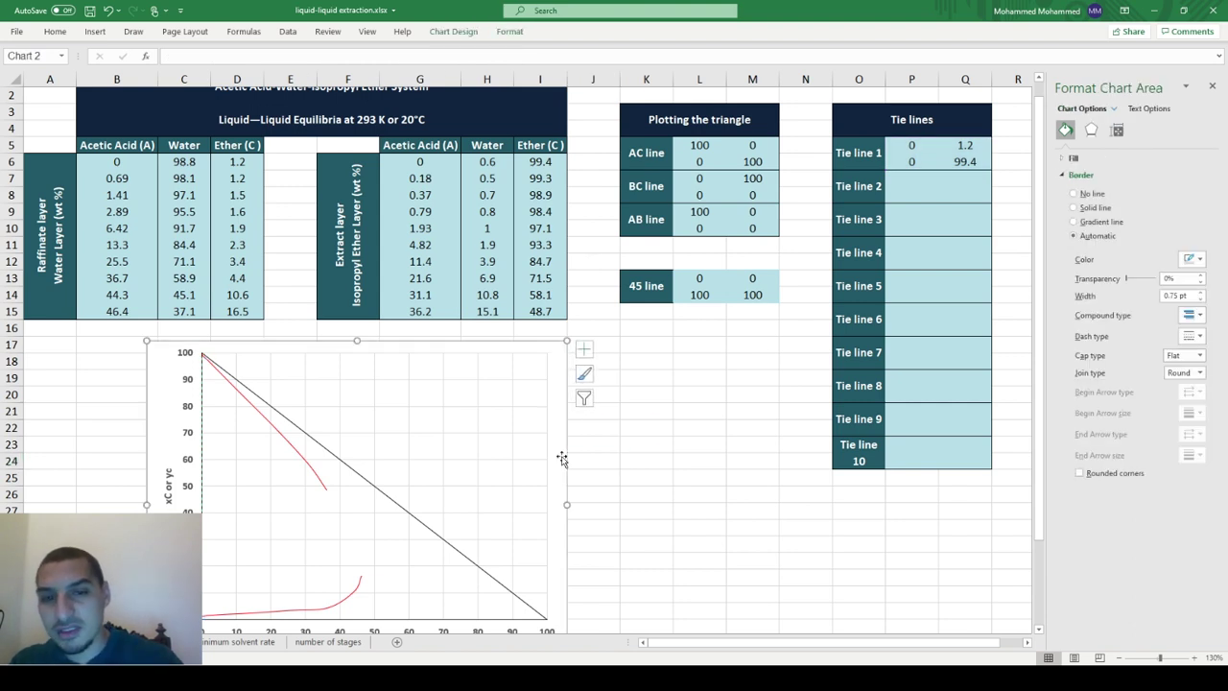
Link P7 to B7 (0.69) and P8 to G7 (0.18) for Tie line 2
click(913, 179)
text(=)
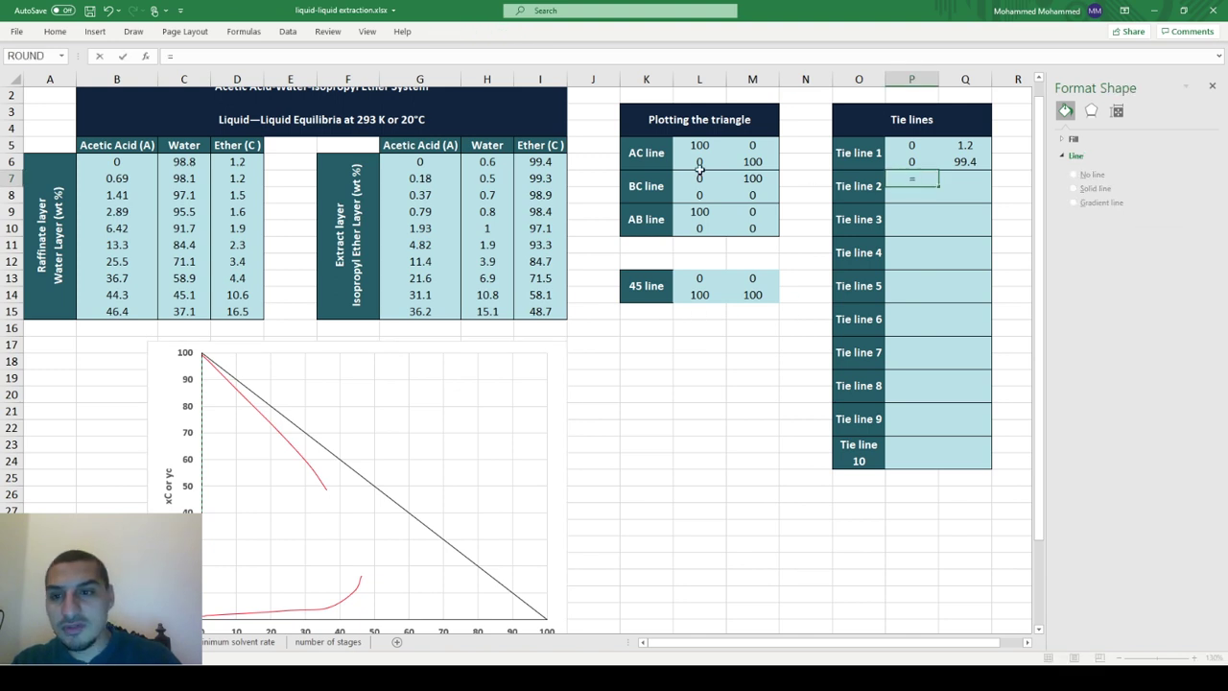
click(126, 179)
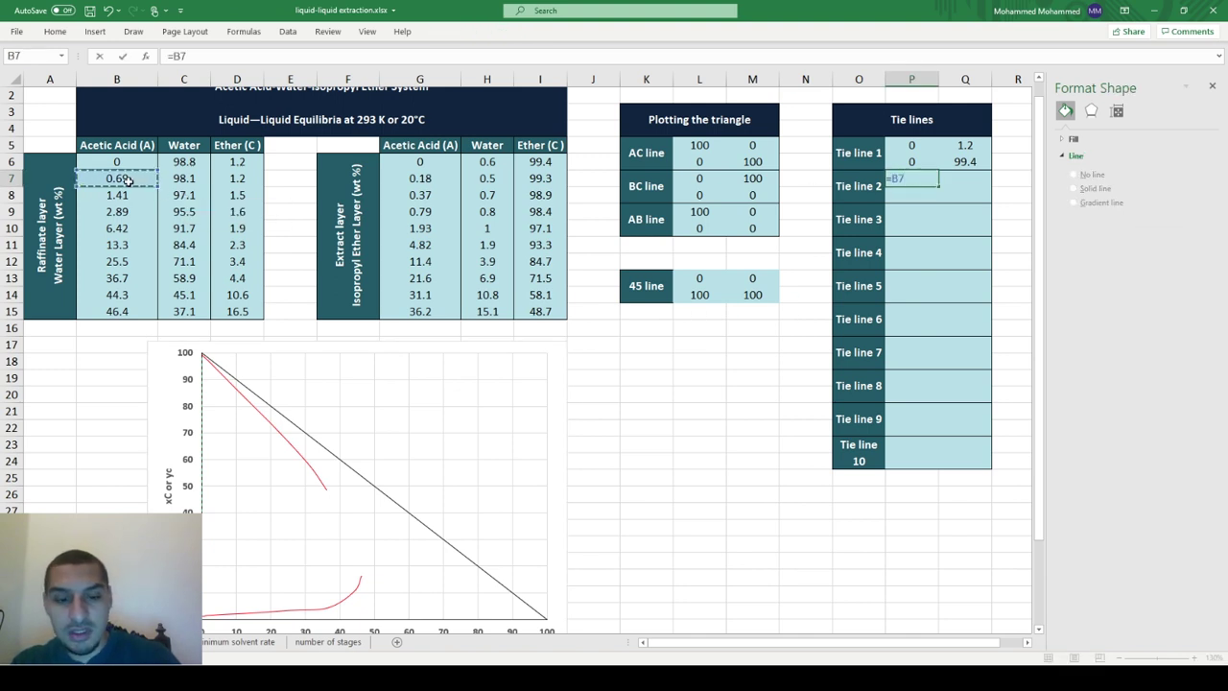
key(Return)
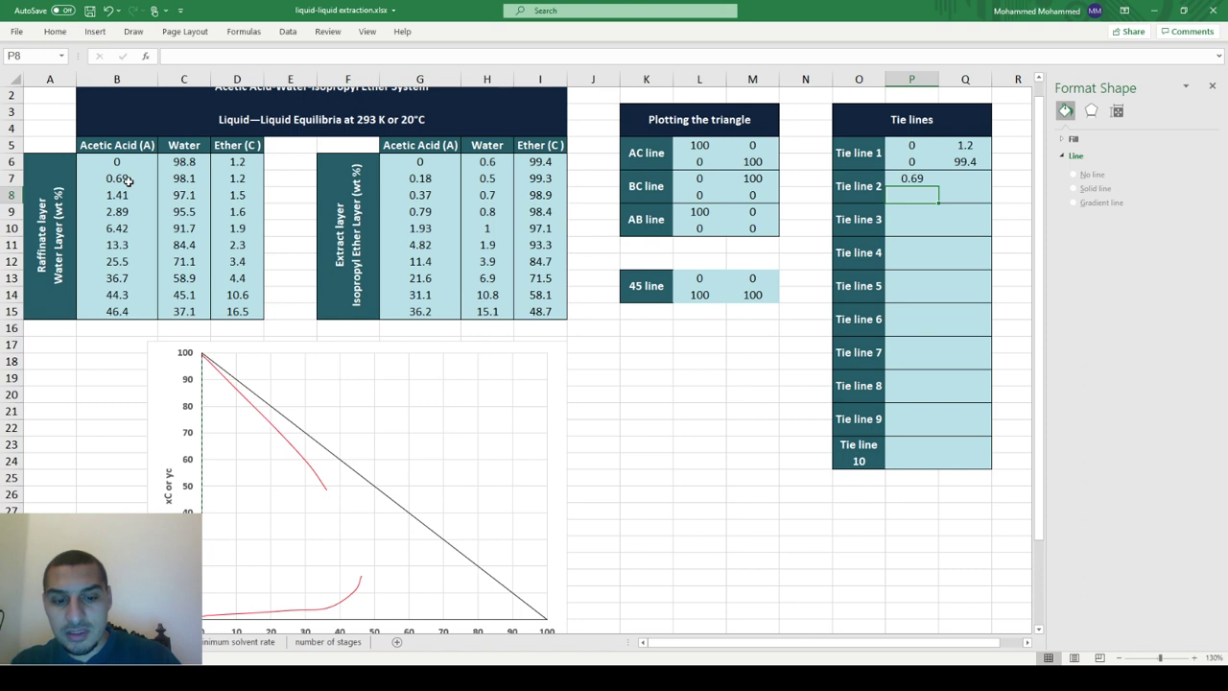
text(=)
click(436, 173)
key(Return)
Link Q7 to D7 (1.2) and Q8 to I7 (99.3) for Tie line 2
key(Up)
key(Up)
key(Right)
text(=)
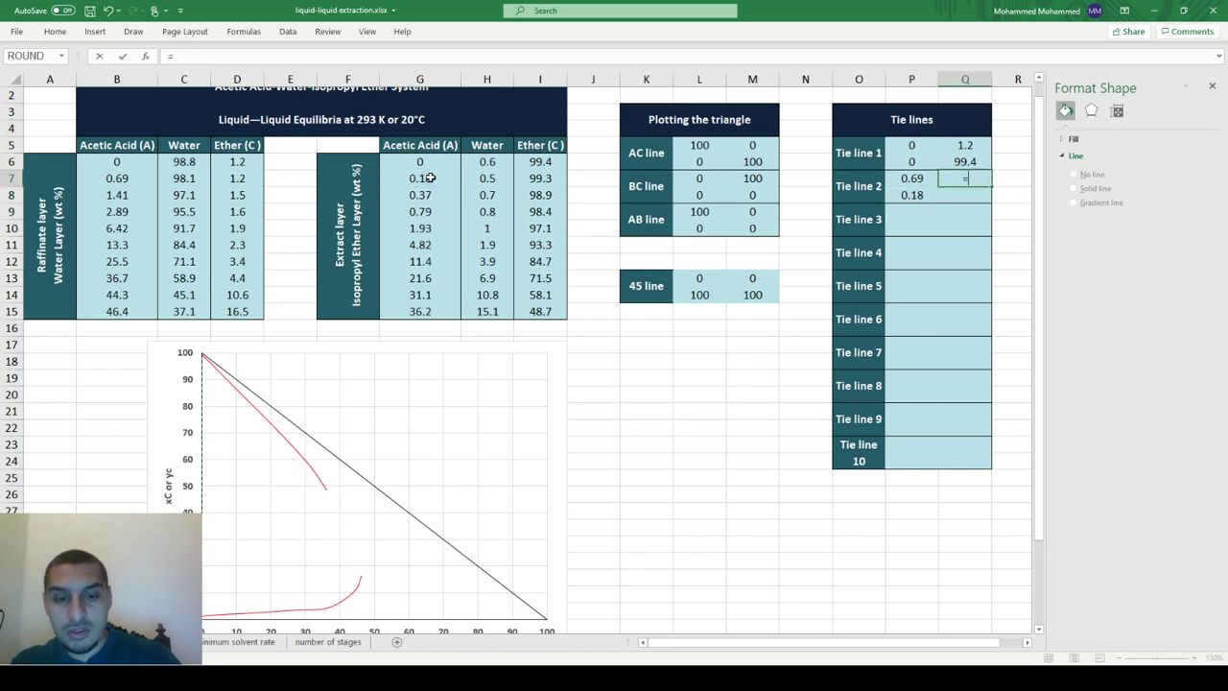
click(233, 185)
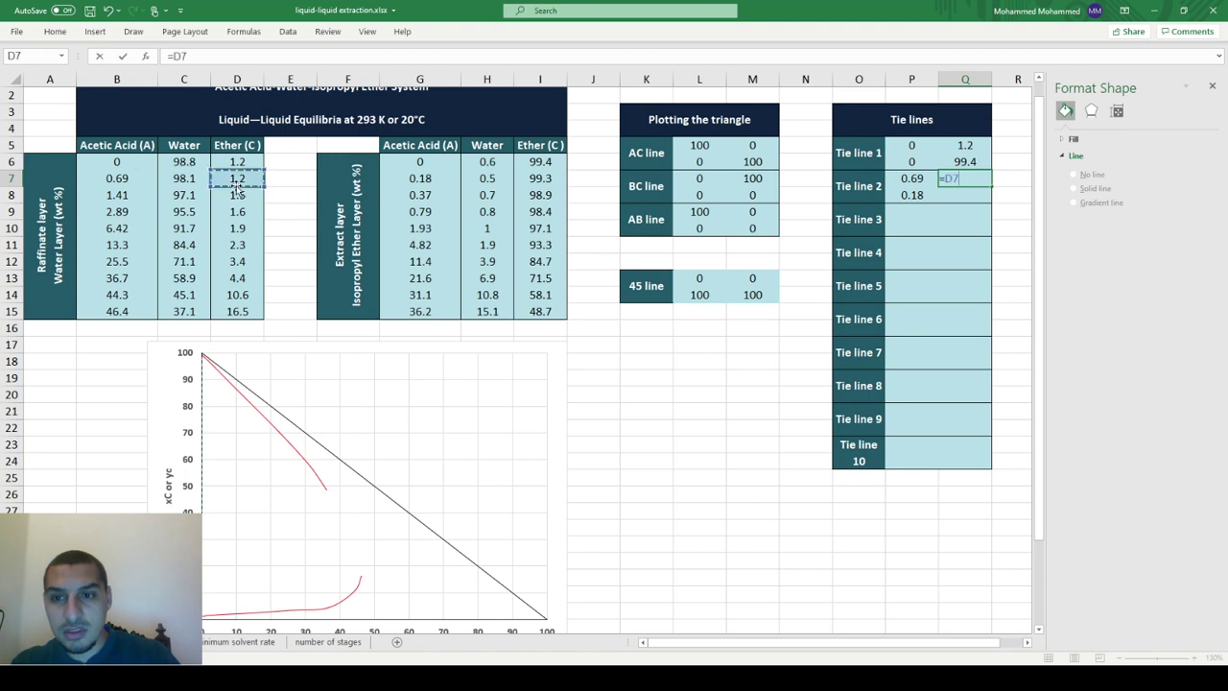
key(Tab)
key(Return)
text(=)
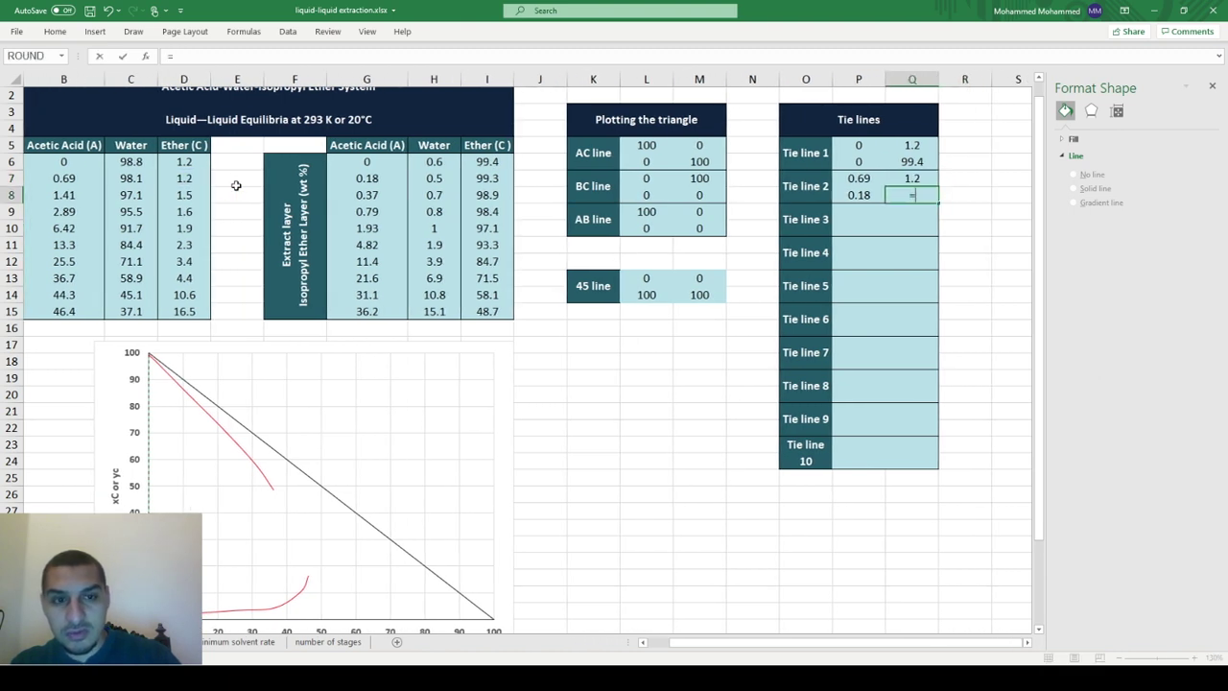
click(469, 174)
key(Return)
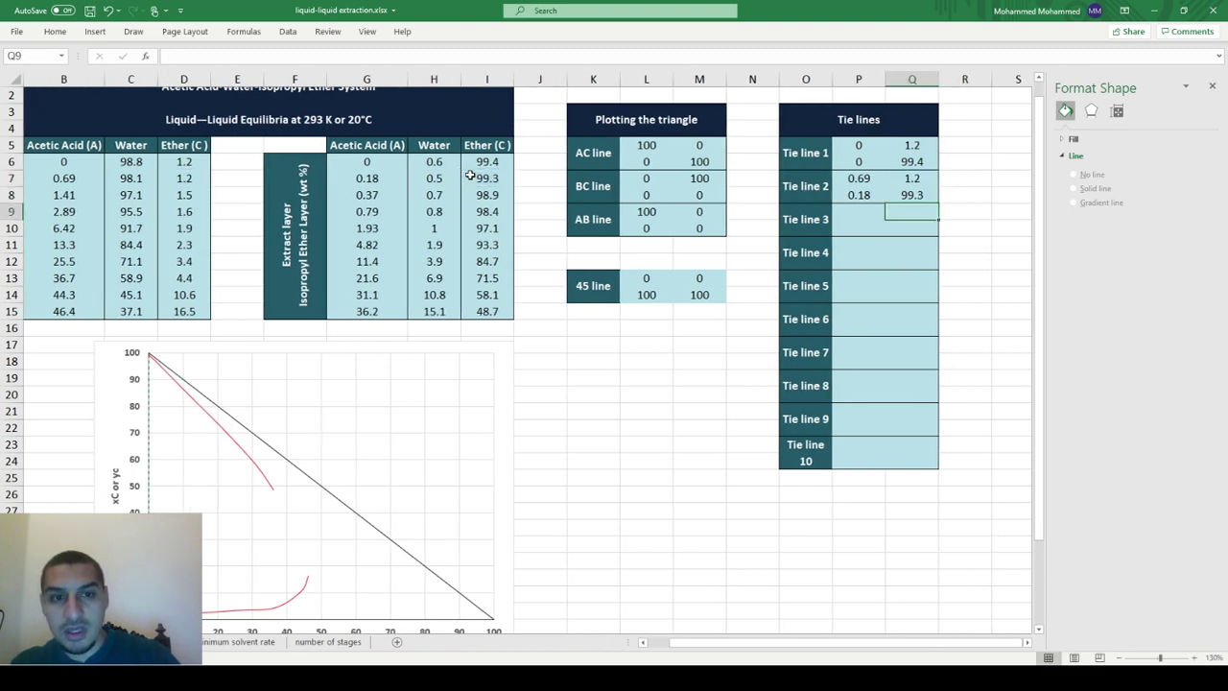
key(Left)
key(Left)
key(Left)
key(Left)
key(Left)
key(Left)
key(Left)
key(Left)
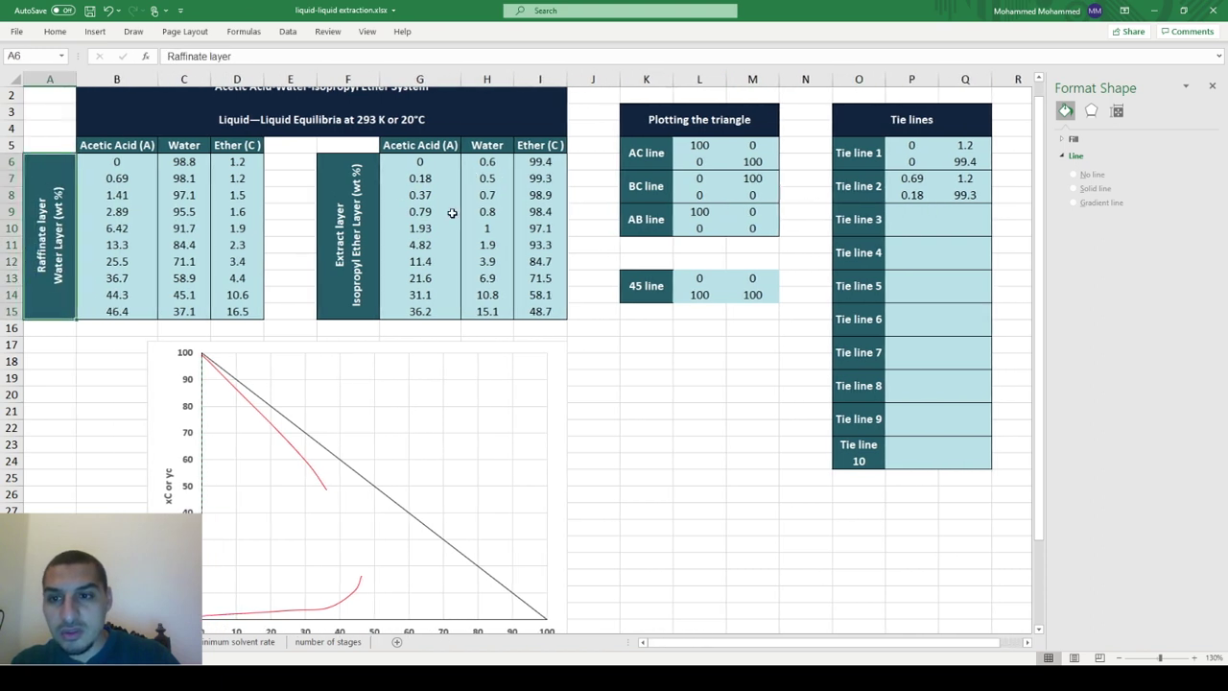
Check the row-7 sources 0.69, 1.2, 0.18 and 99.3 against the Tie line 2 formulas
click(139, 178)
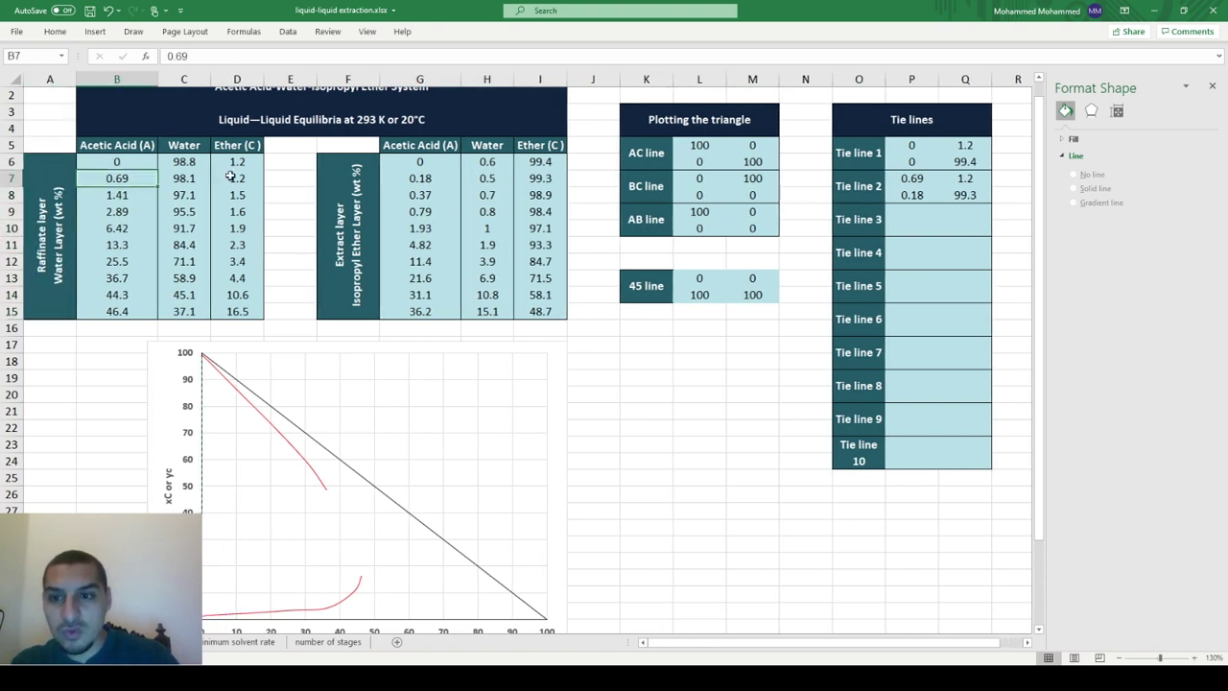
ctrl+click(230, 177)
ctrl+click(439, 182)
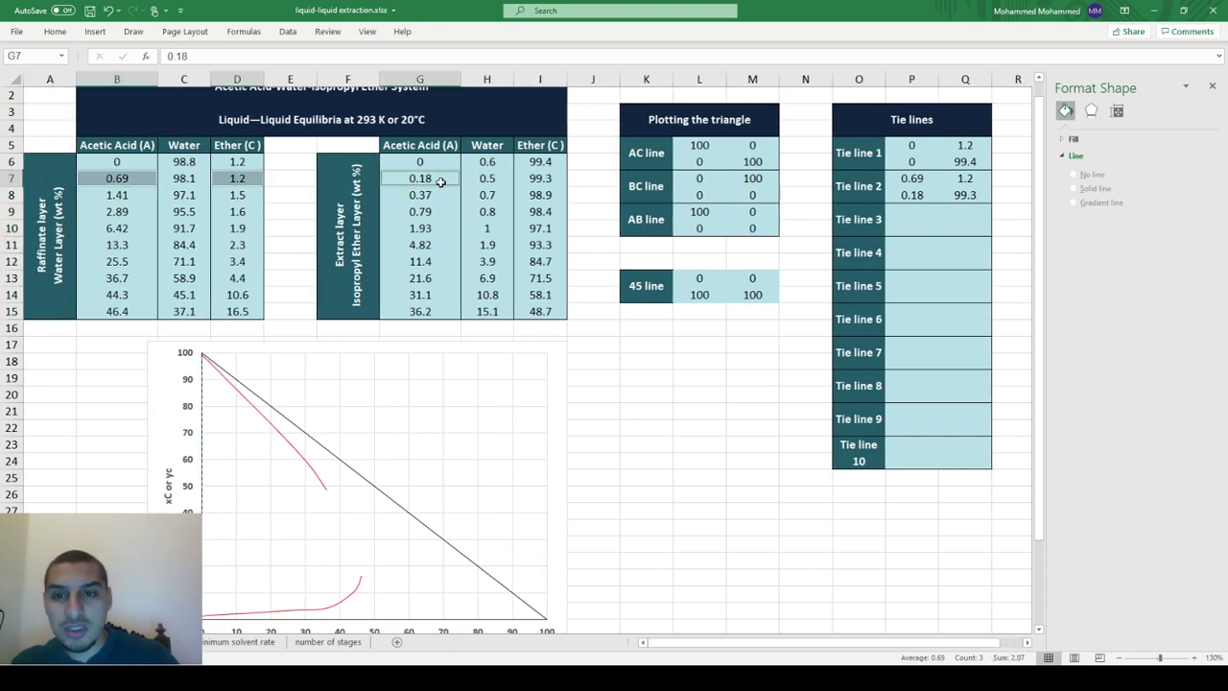
ctrl+click(546, 179)
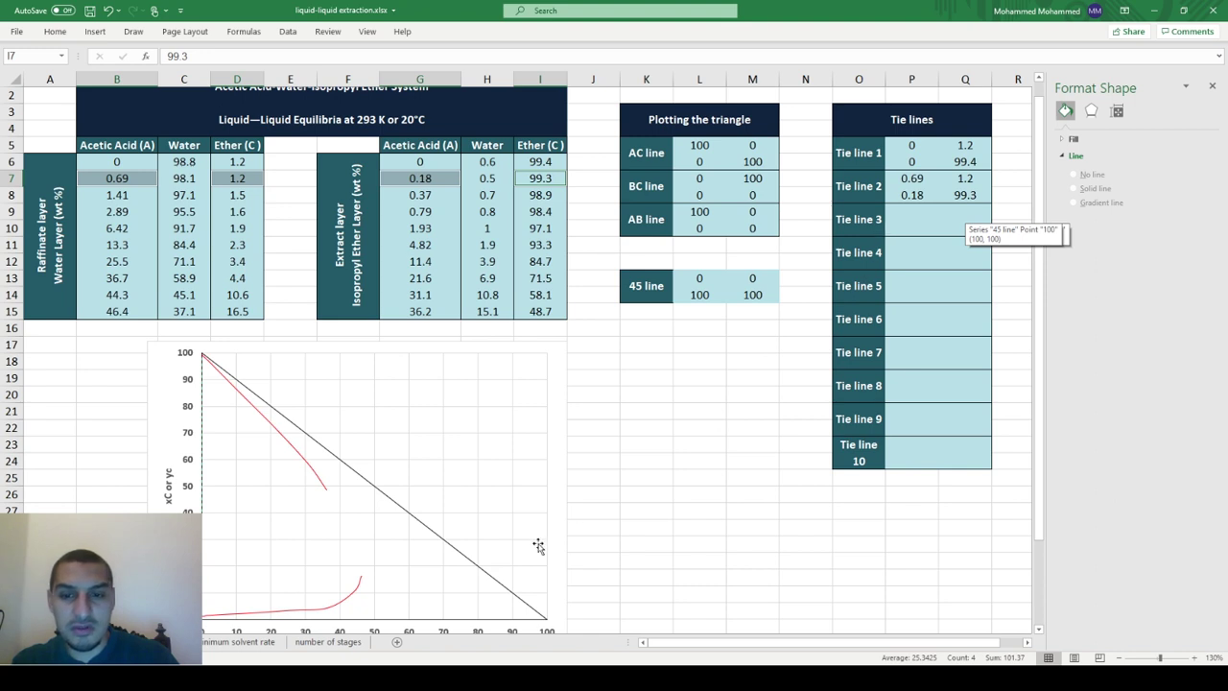
click(916, 179)
double_click(914, 179)
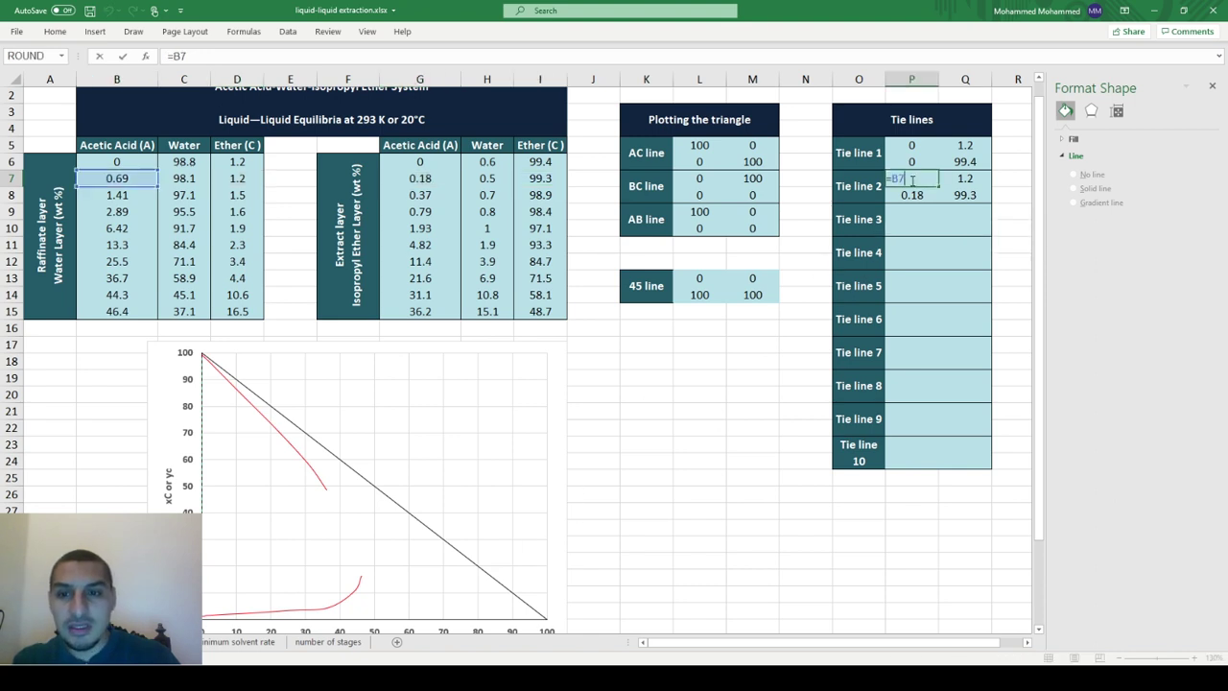
key(Tab)
text(=)
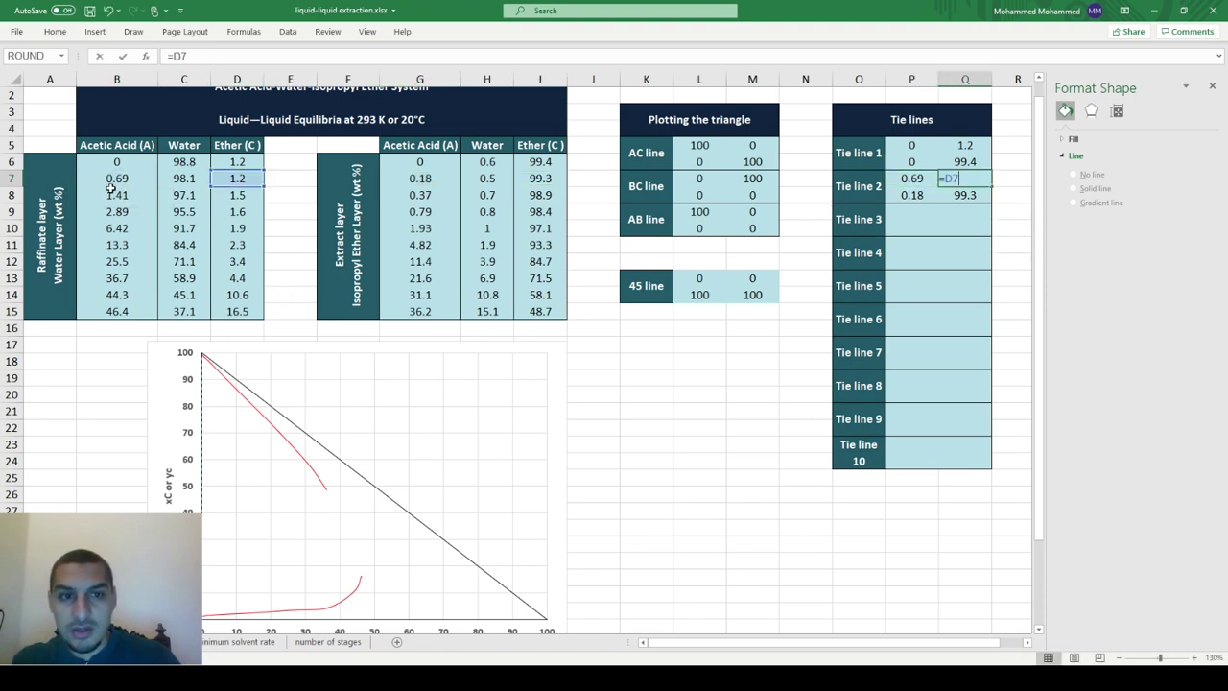
click(237, 178)
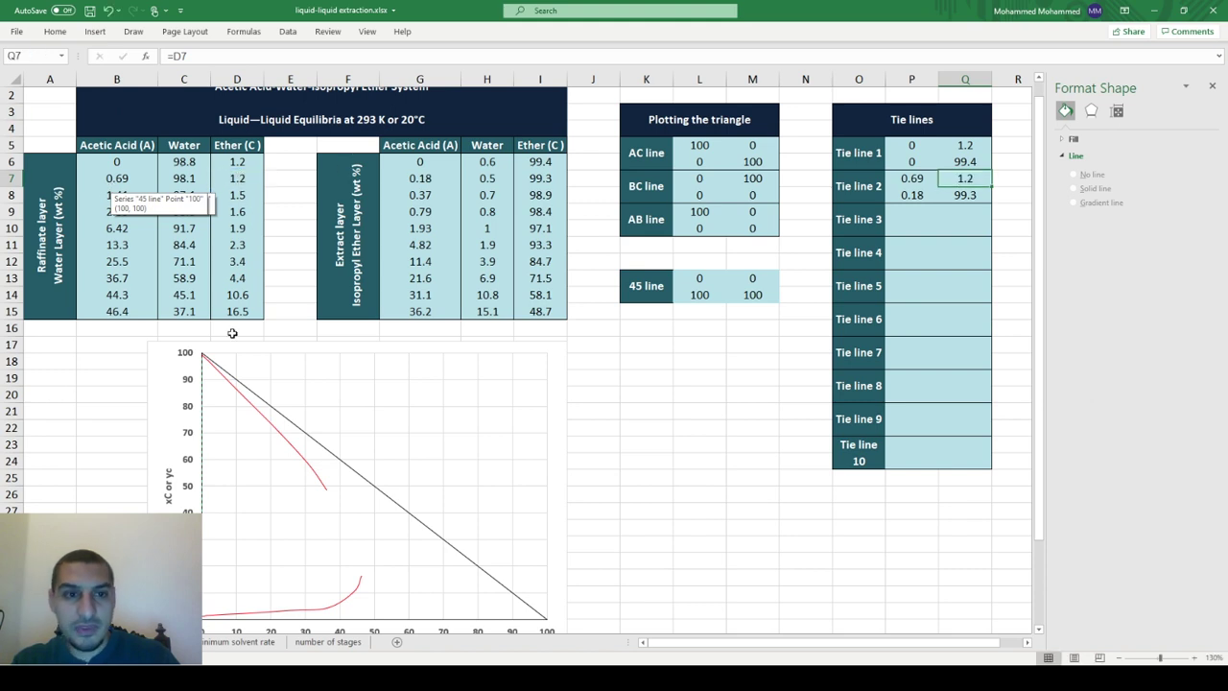
click(290, 506)
Add a tie-line2 series to the chart with X values P7:P8 and Y values Q7:Q8
right_click(291, 505)
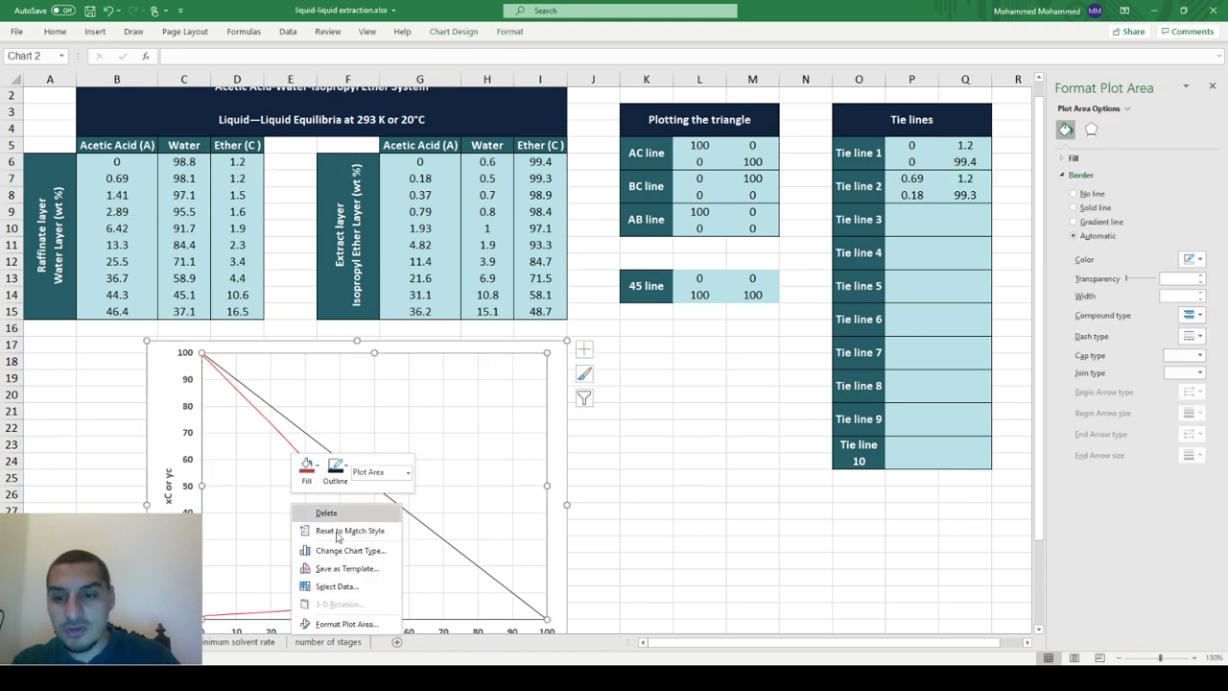
click(331, 584)
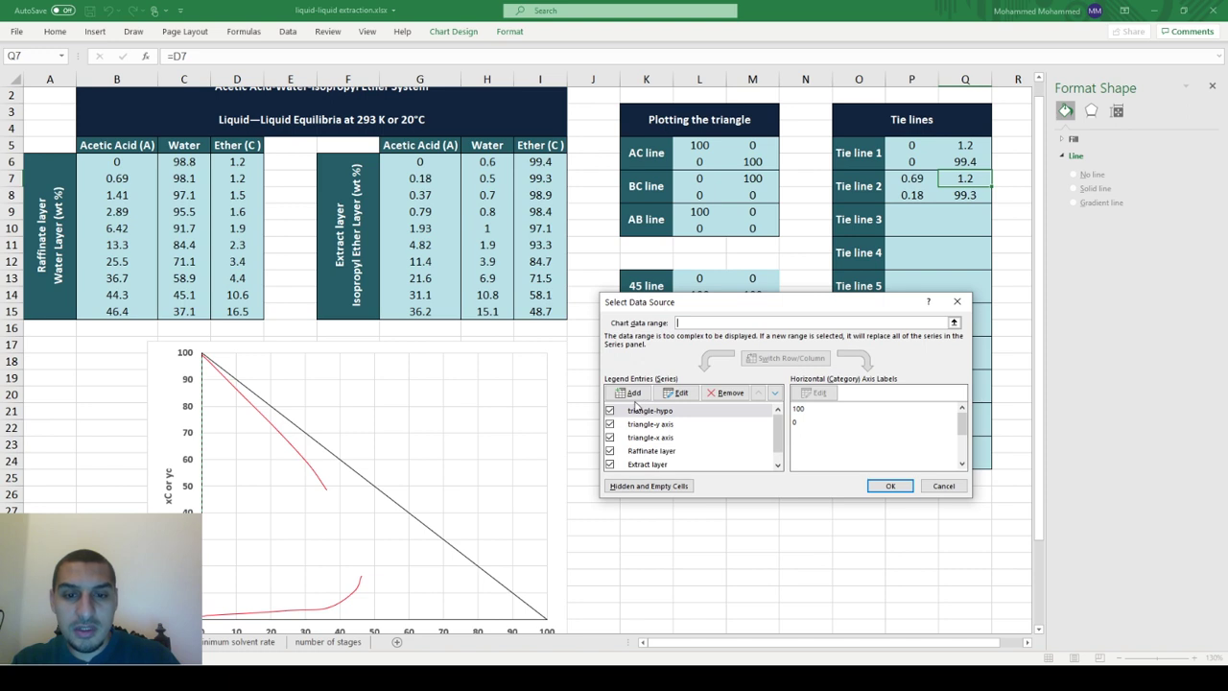
click(628, 392)
text(tie-line2)
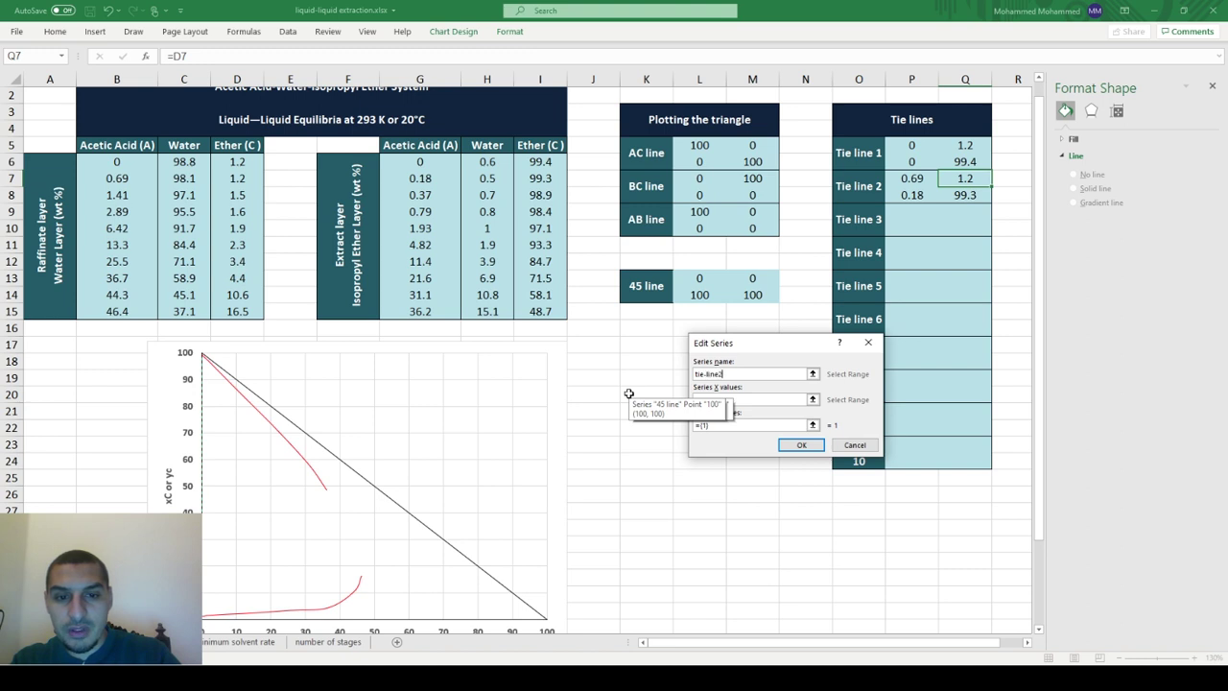
mouse_move(918, 180)
mouse_down()
mouse_move(923, 195)
mouse_move(959, 195)
mouse_up()
key(Tab)
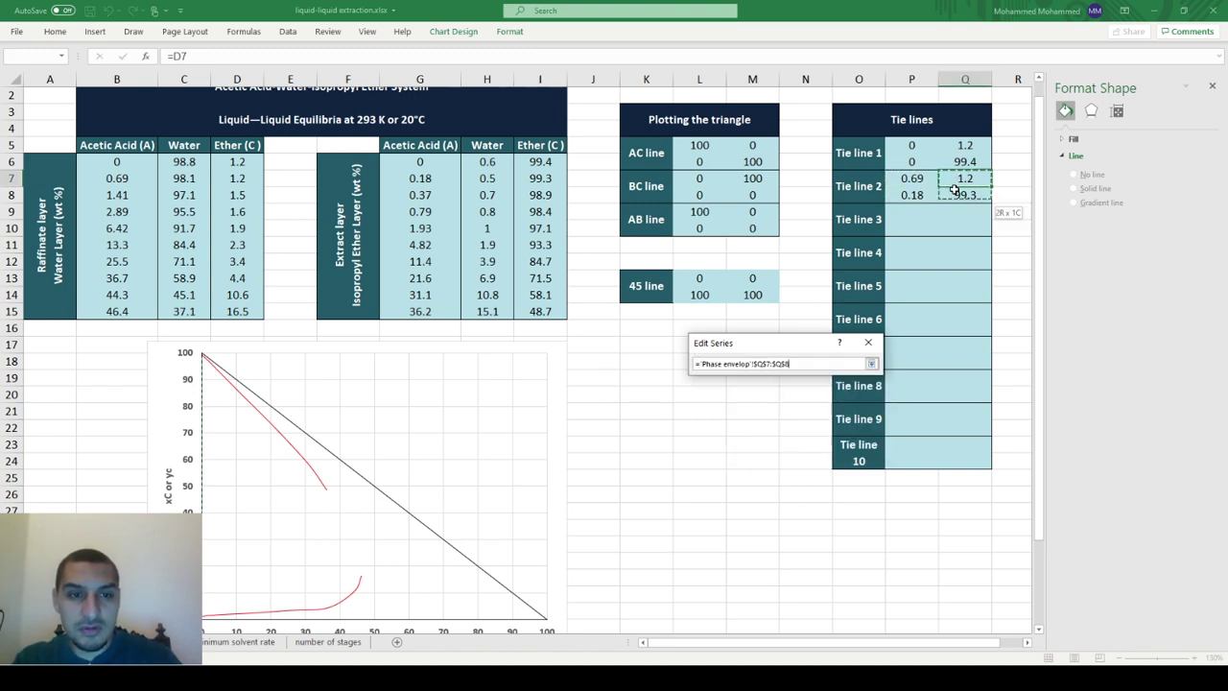
click(802, 444)
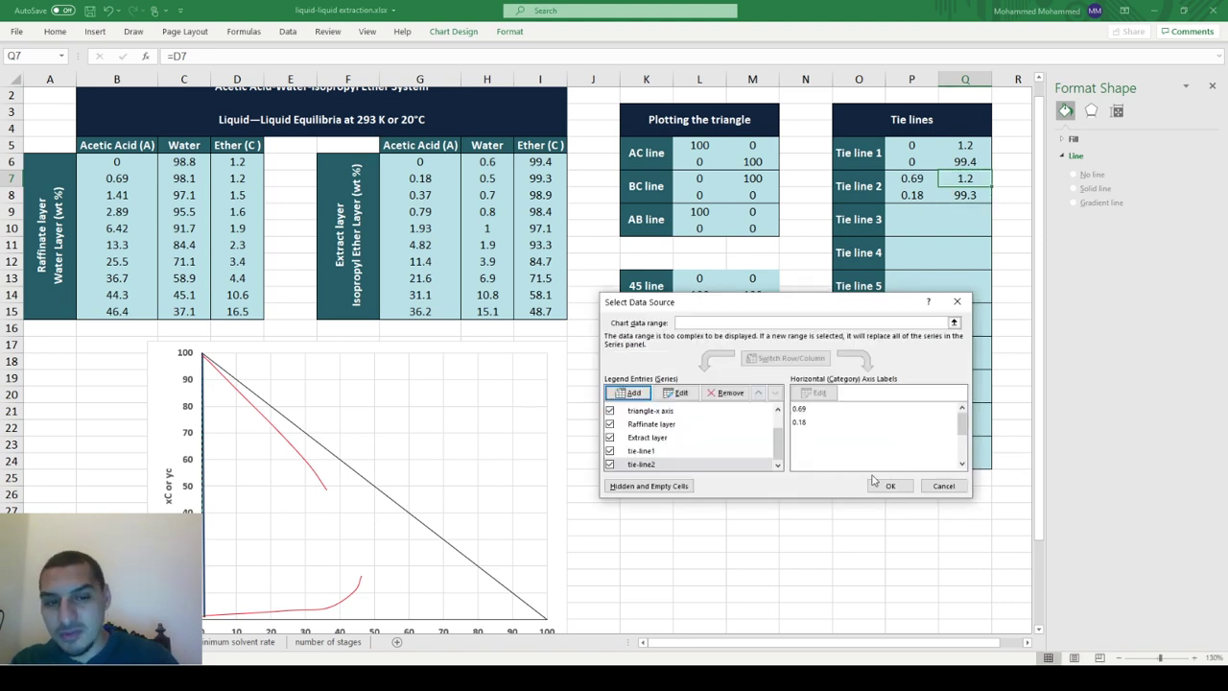
click(884, 485)
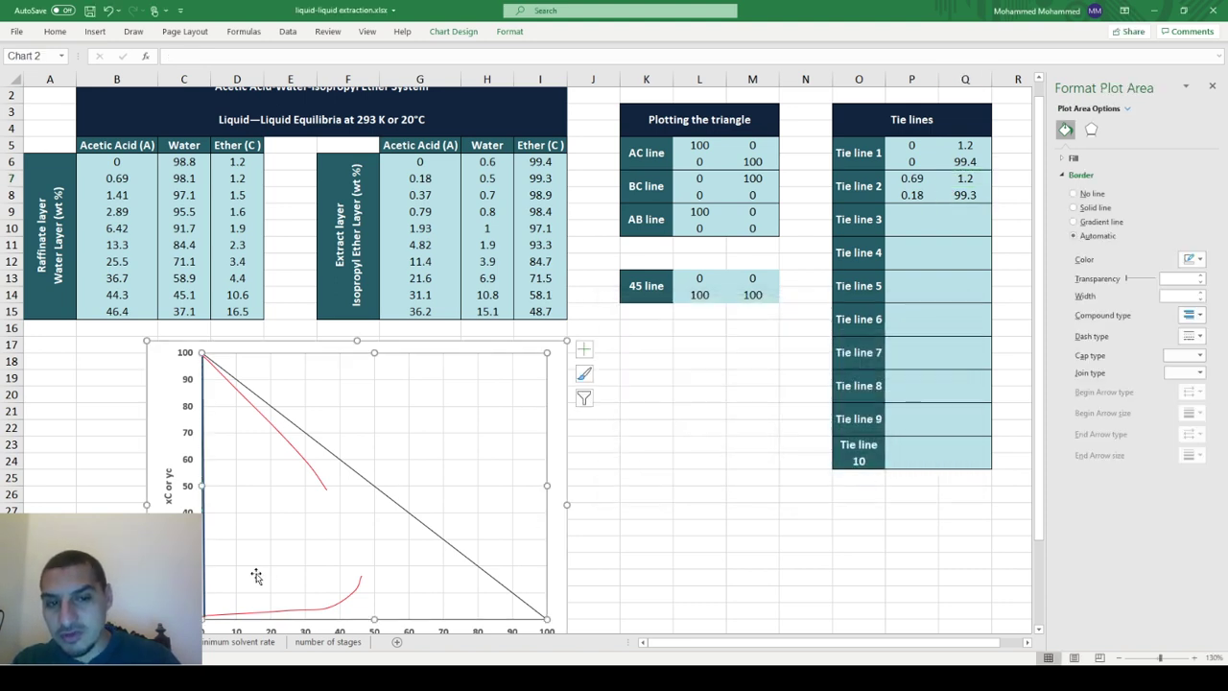
click(205, 597)
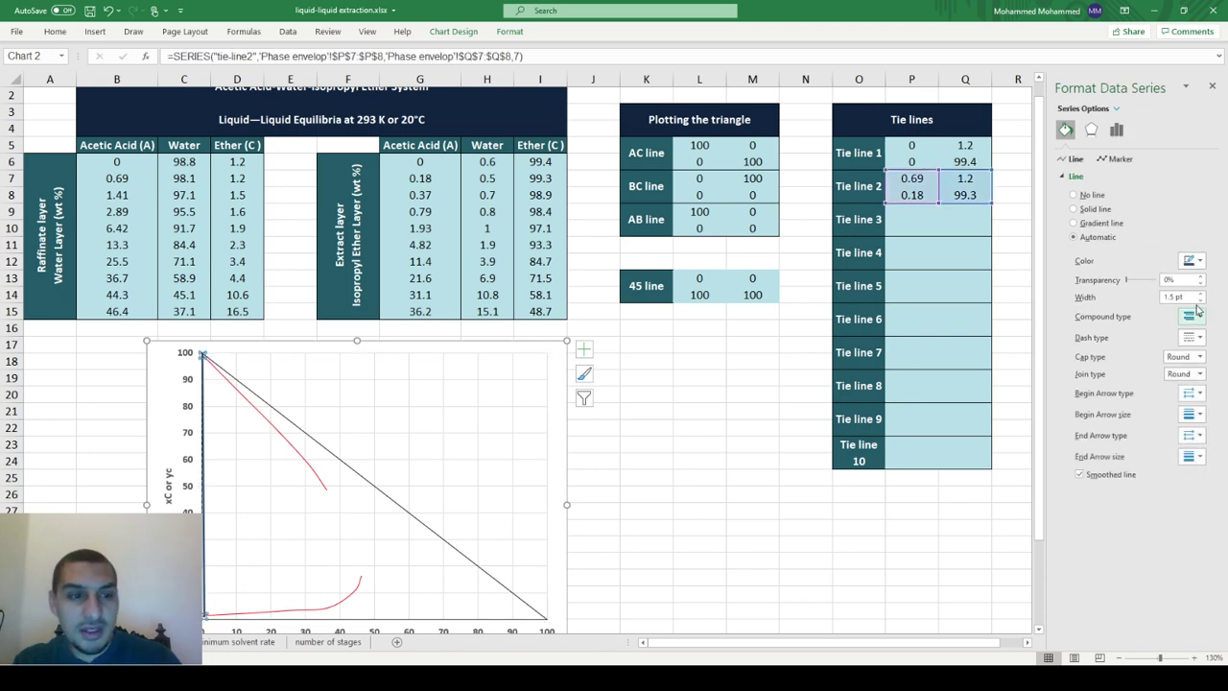
Format the tie-line2 series as a green, 0.75 pt dashed line
click(1197, 262)
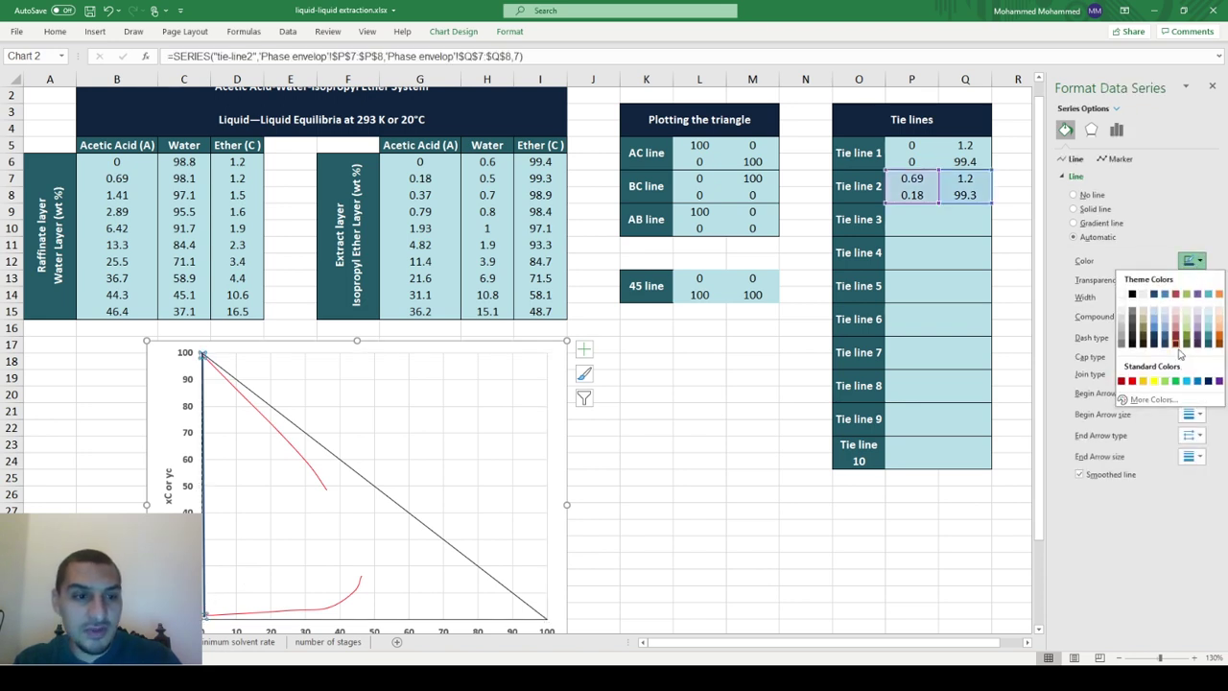
click(1177, 382)
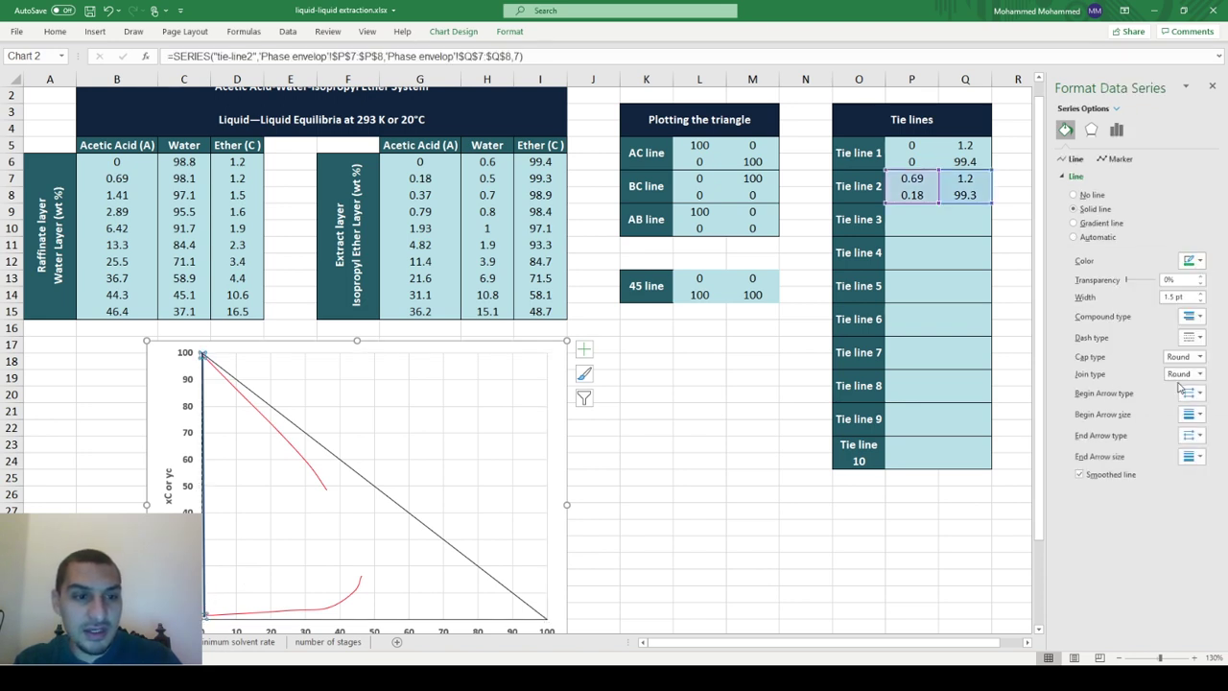
click(1200, 301)
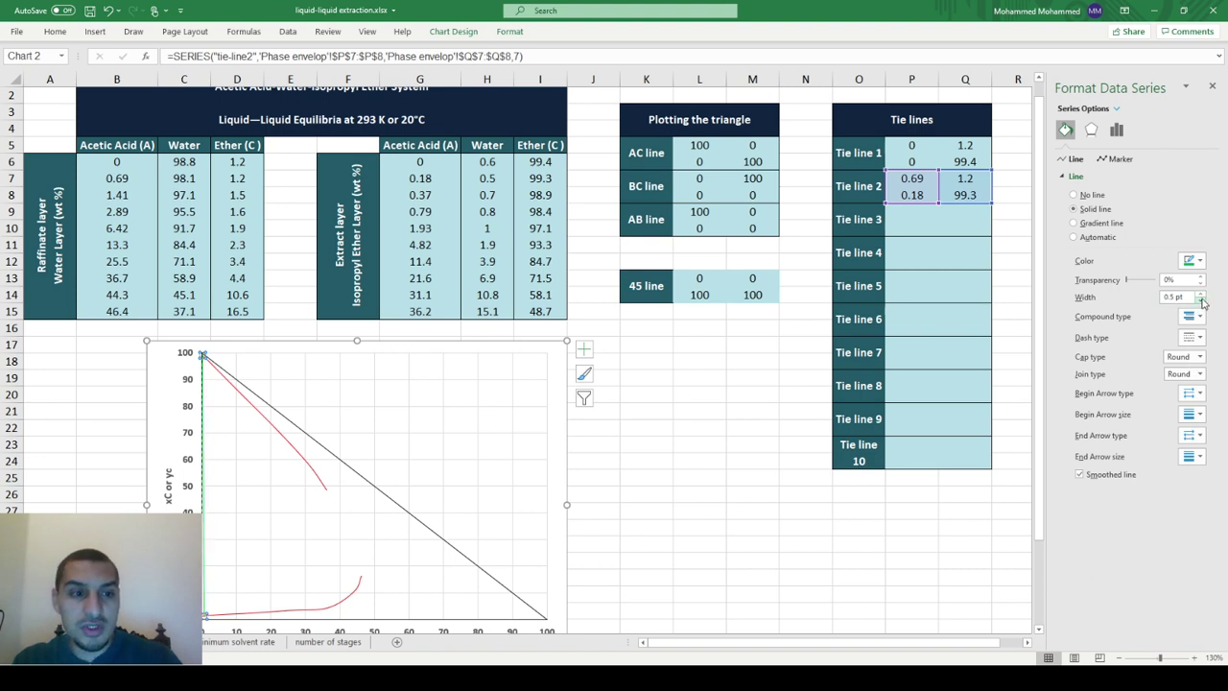
click(1200, 294)
click(1194, 338)
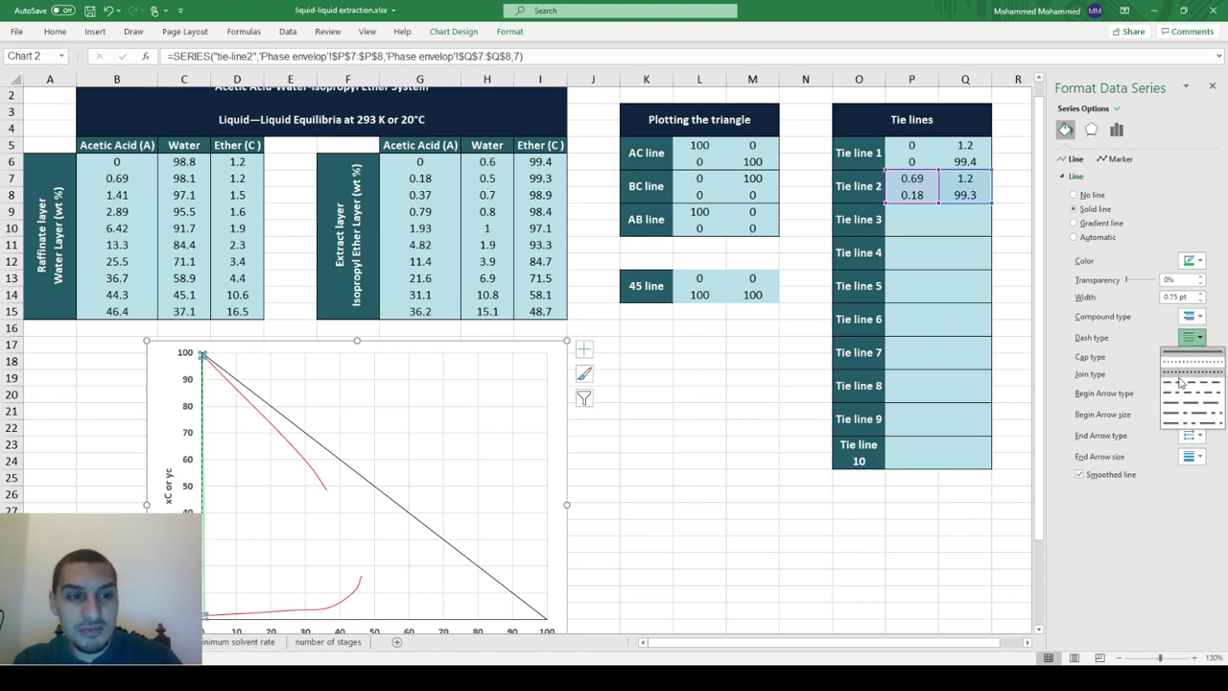
click(1182, 403)
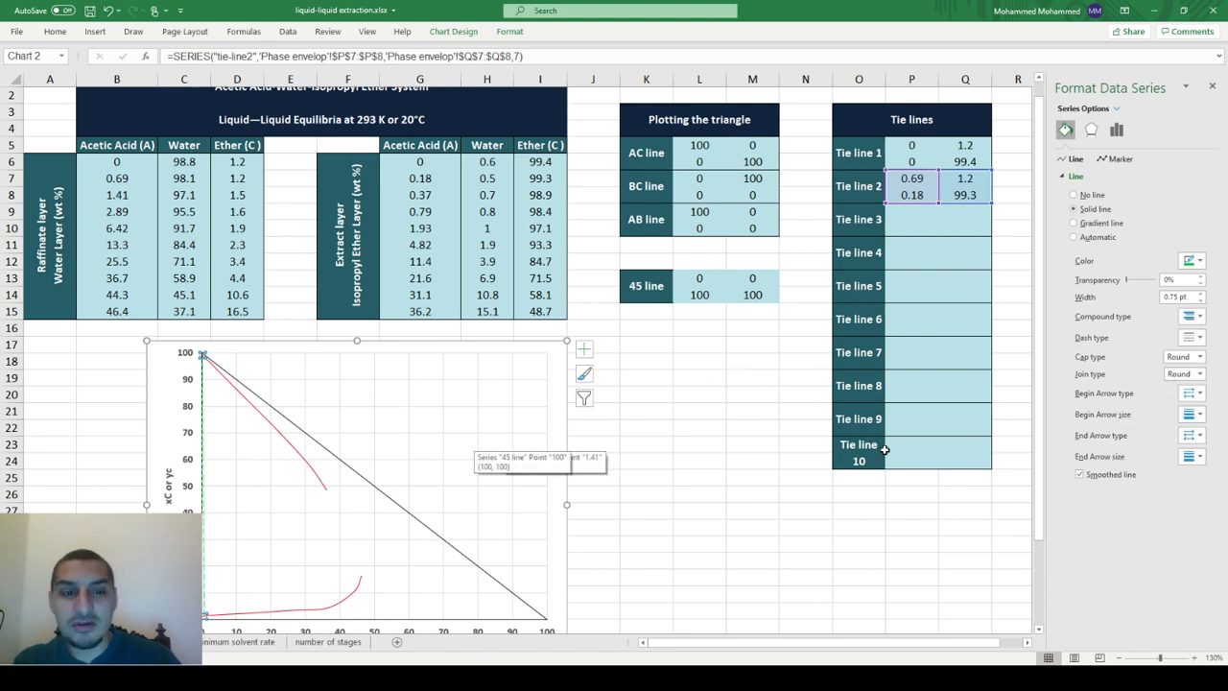
click(881, 450)
click(909, 442)
Link P23 to B15 (46.4) and P24 to G15 (36.2) for Tie line 10
text(=)
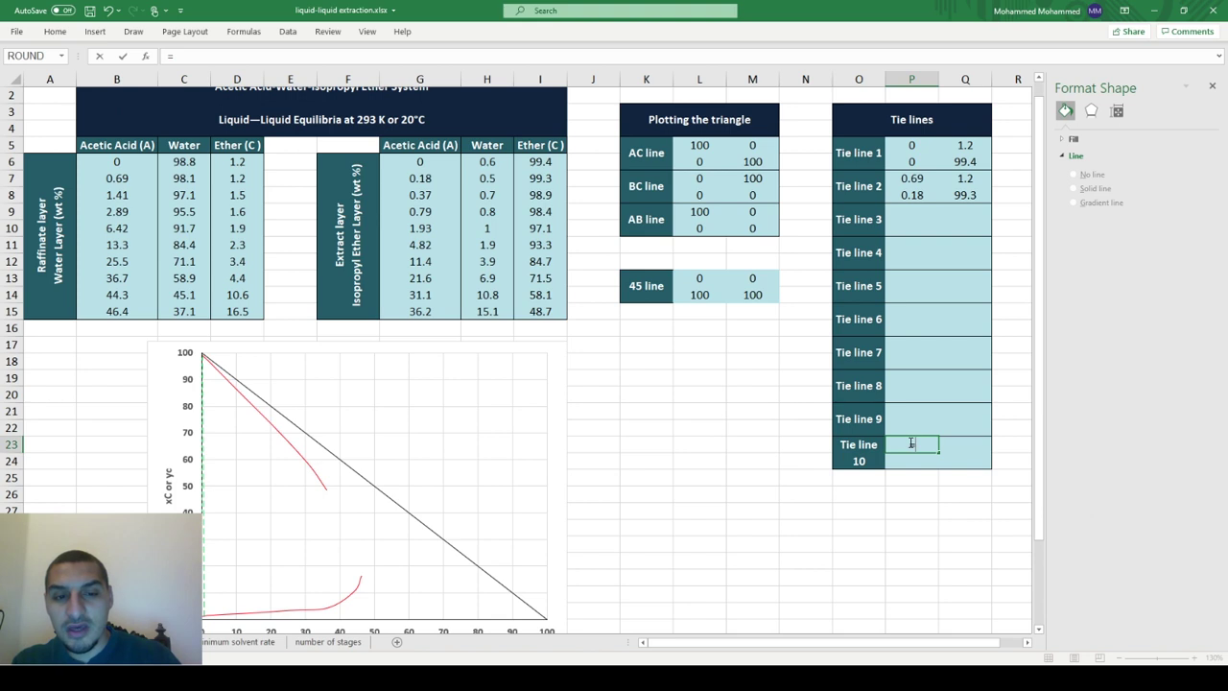
click(122, 311)
key(Return)
text(=)
click(424, 311)
key(Tab)
Link Q23 to D15 (16.5) and Q24 to I15 (48.7) for Tie line 10
key(Up)
text(=)
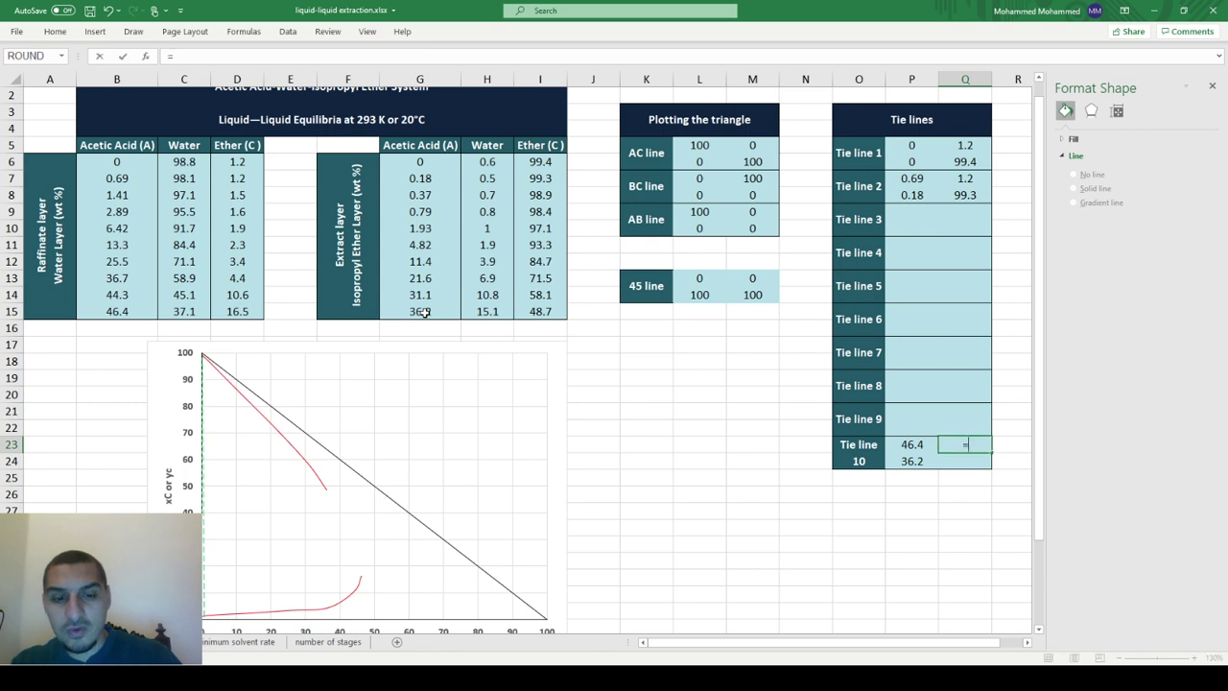
click(236, 311)
key(Return)
text(=)
click(537, 312)
key(Return)
right_click(493, 571)
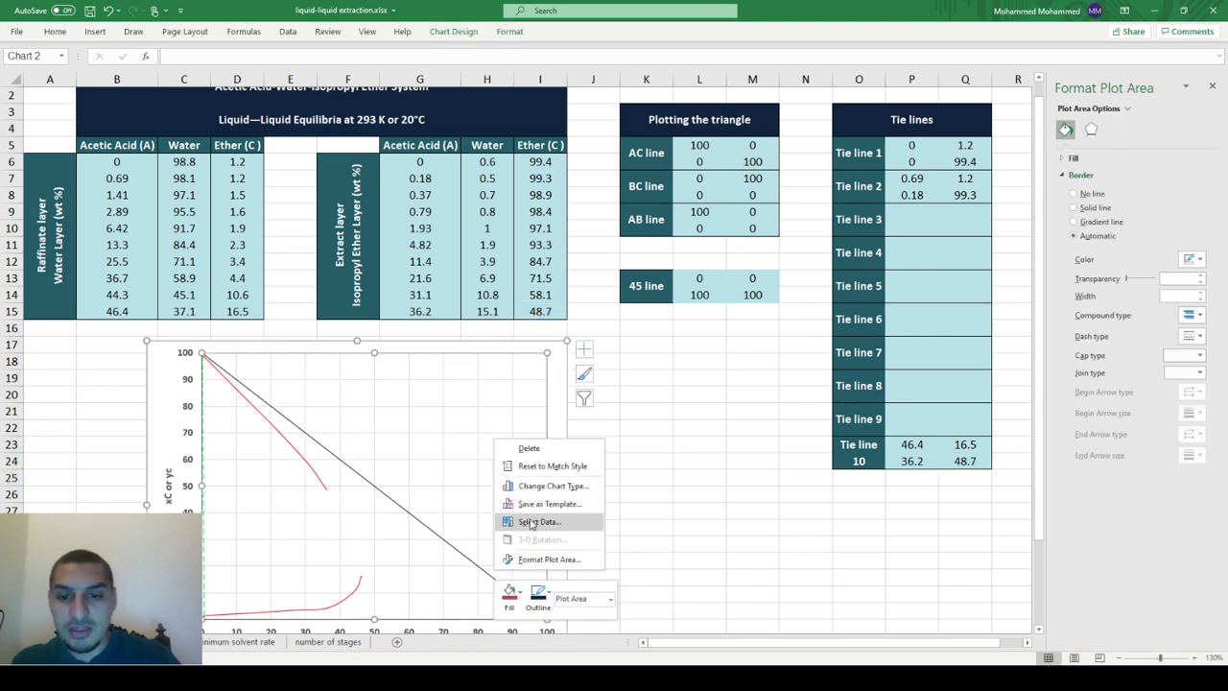
Add a tie-line10 series with X values P23:P24 and Y values Q23:Q24
click(538, 520)
click(632, 394)
text(tie)
text(2)
key(Tab)
key(shift+Tab)
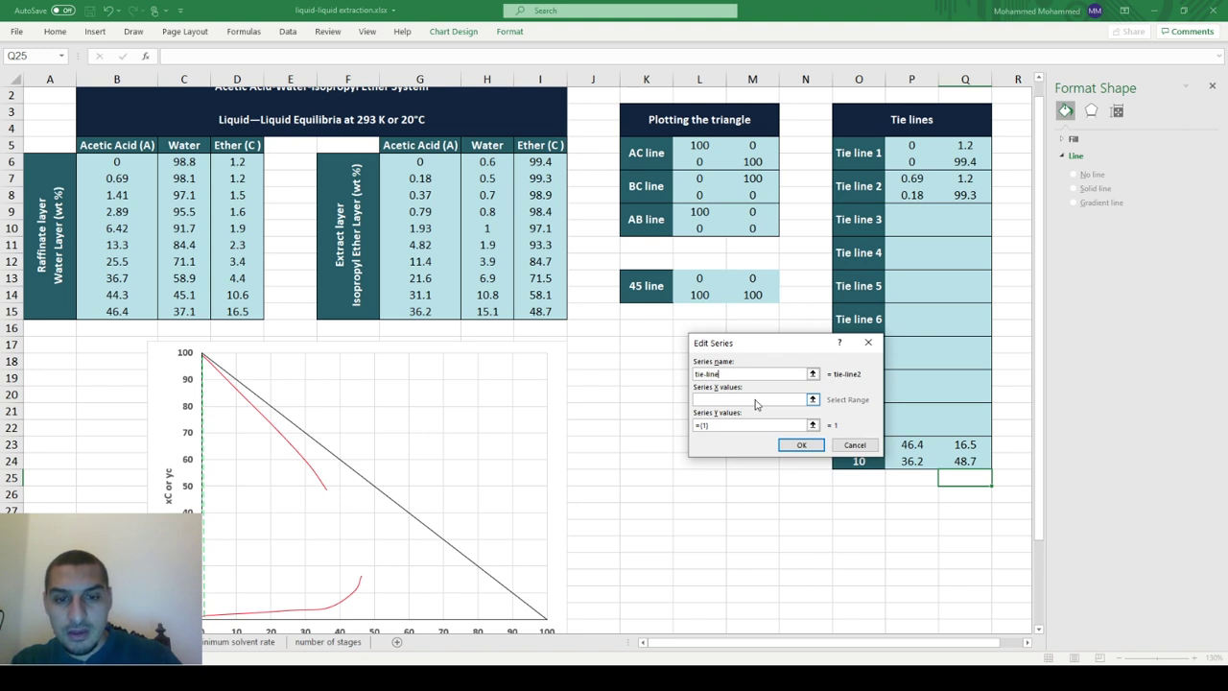
mouse_move(923, 444)
mouse_down()
mouse_move(918, 461)
mouse_move(962, 462)
mouse_up()
key(Tab)
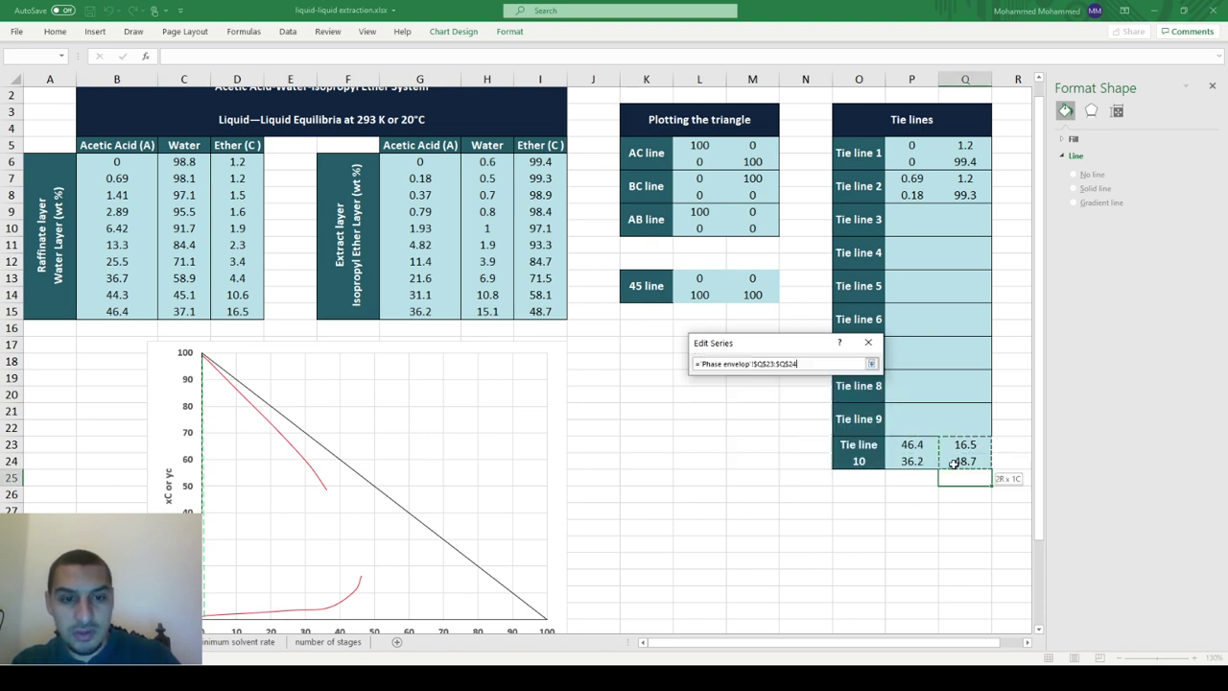
click(801, 444)
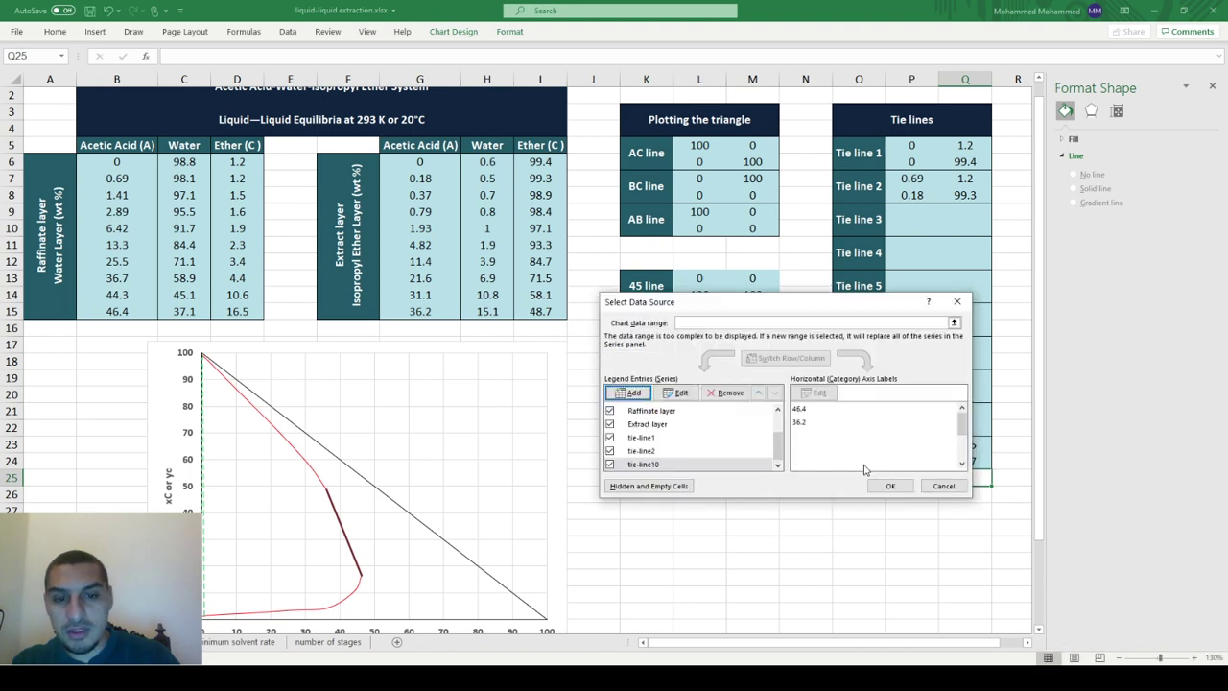
click(891, 485)
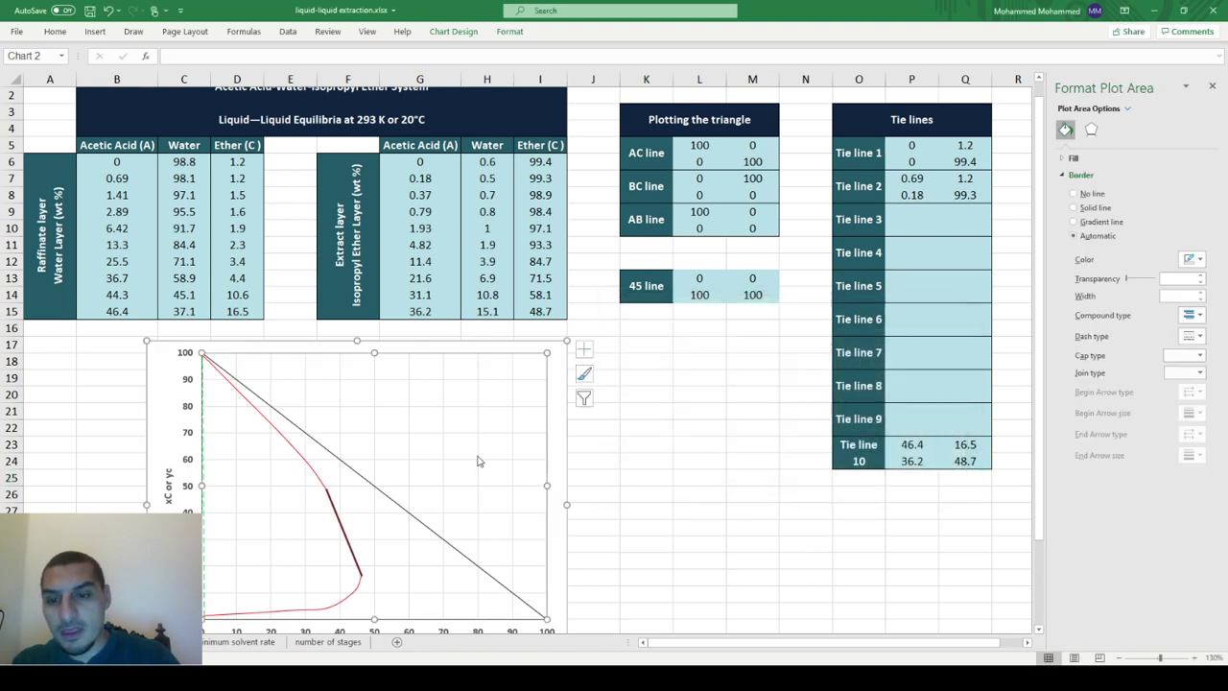
Style the tie-line10 series as a thin 0.75 pt green dashed line
click(338, 518)
click(1201, 300)
click(1200, 263)
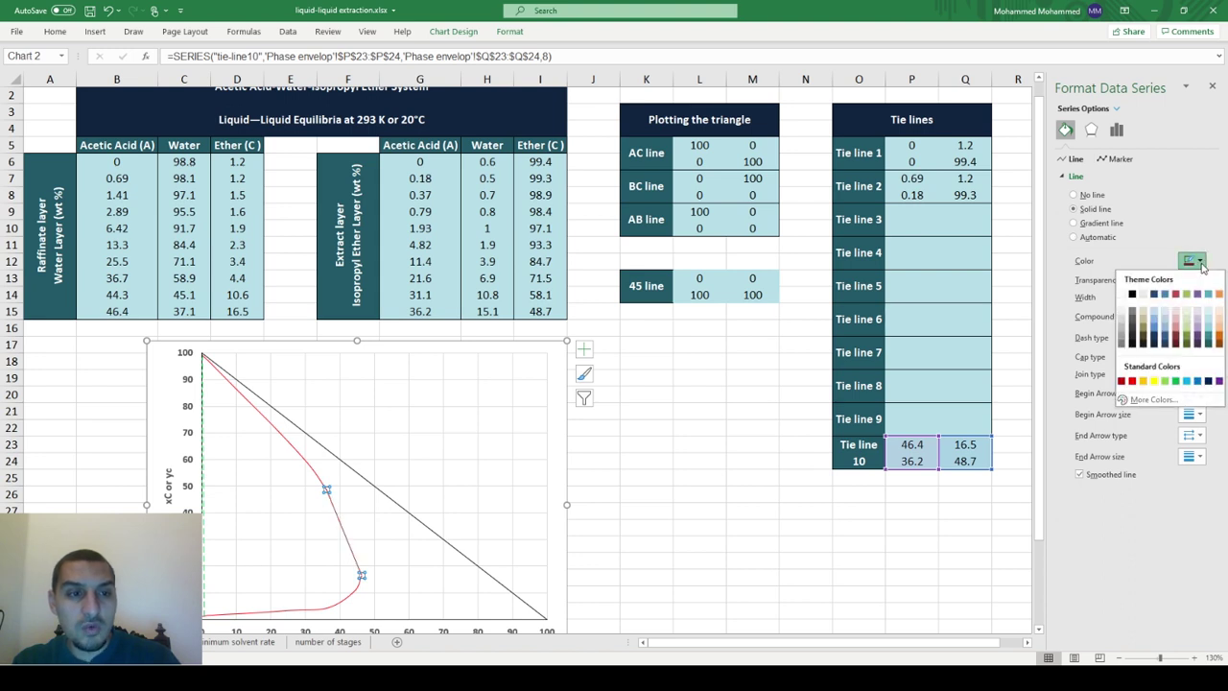
click(1167, 383)
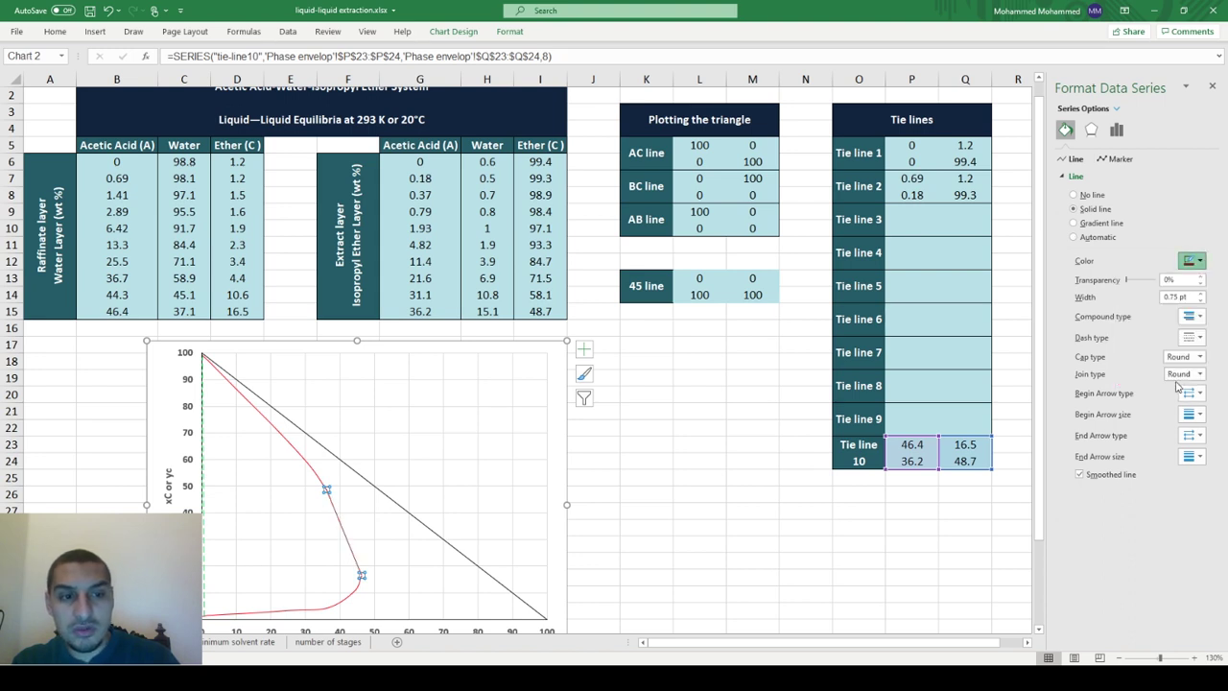
click(1200, 339)
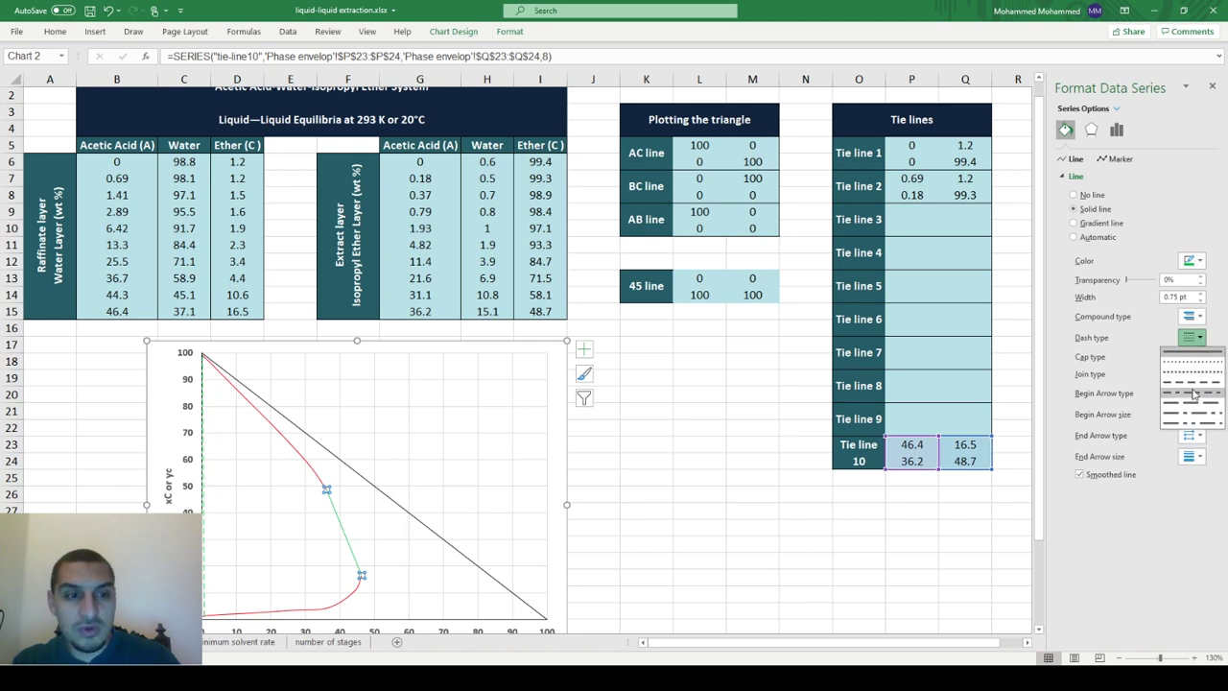
click(1191, 387)
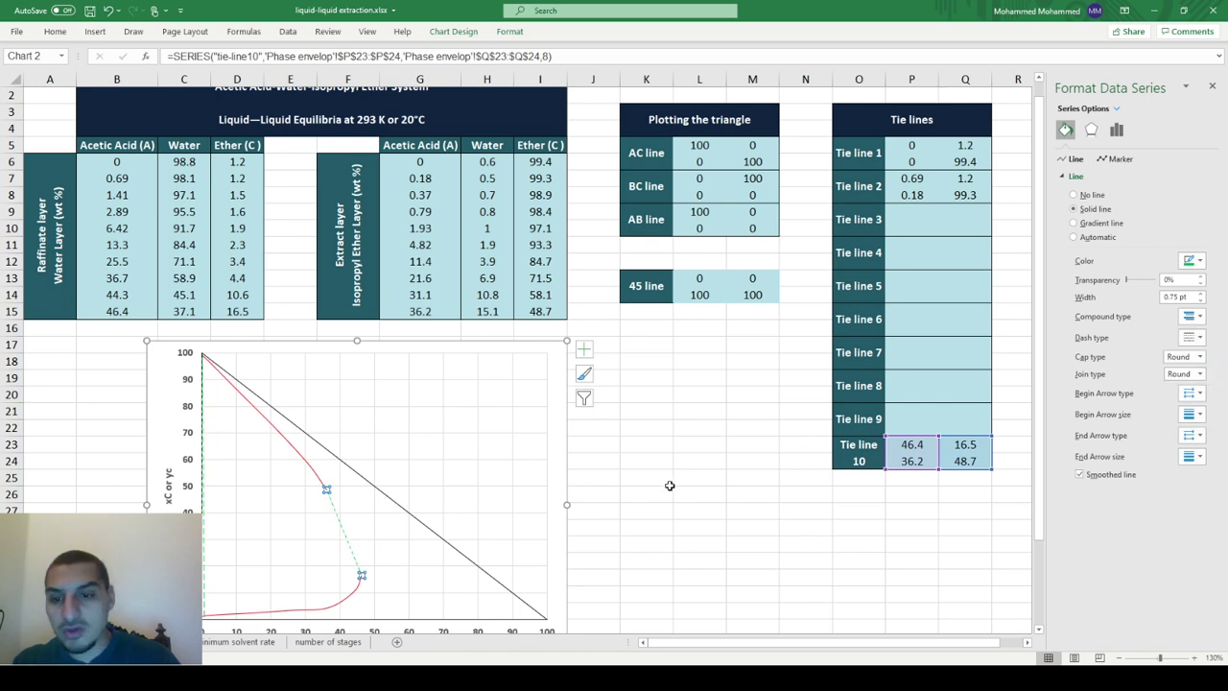
click(669, 485)
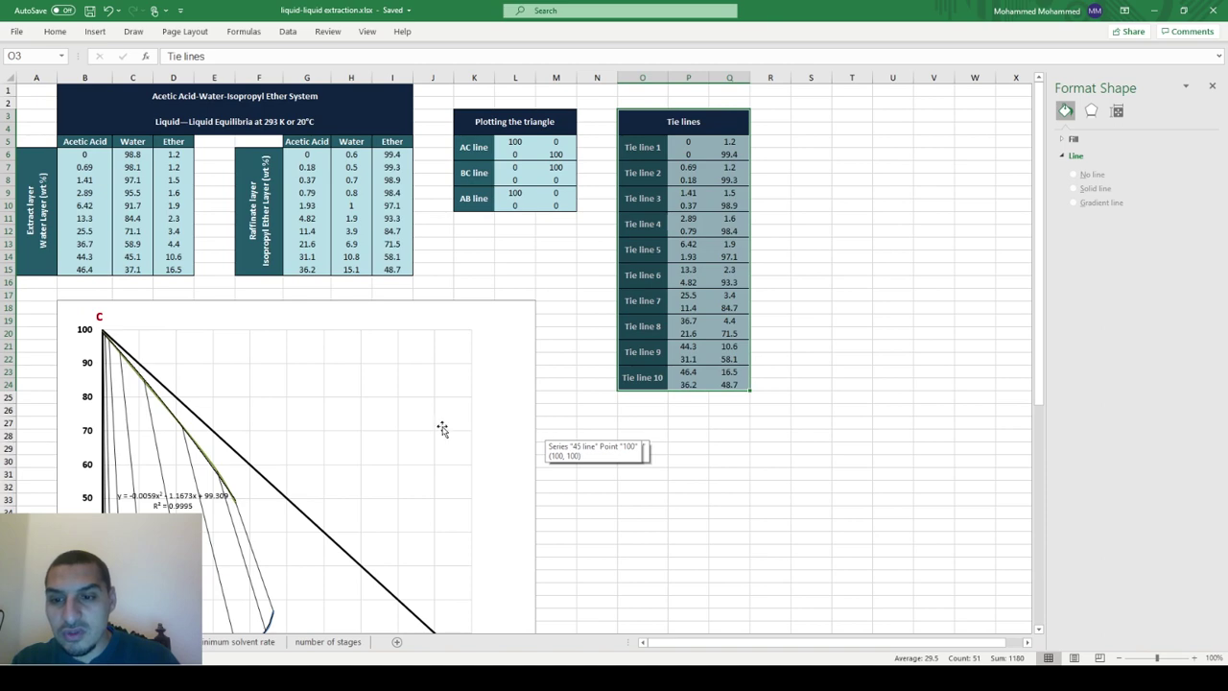
Delete the equation labels from the upper and lower trendlines
scroll(370, 431, down, 2)
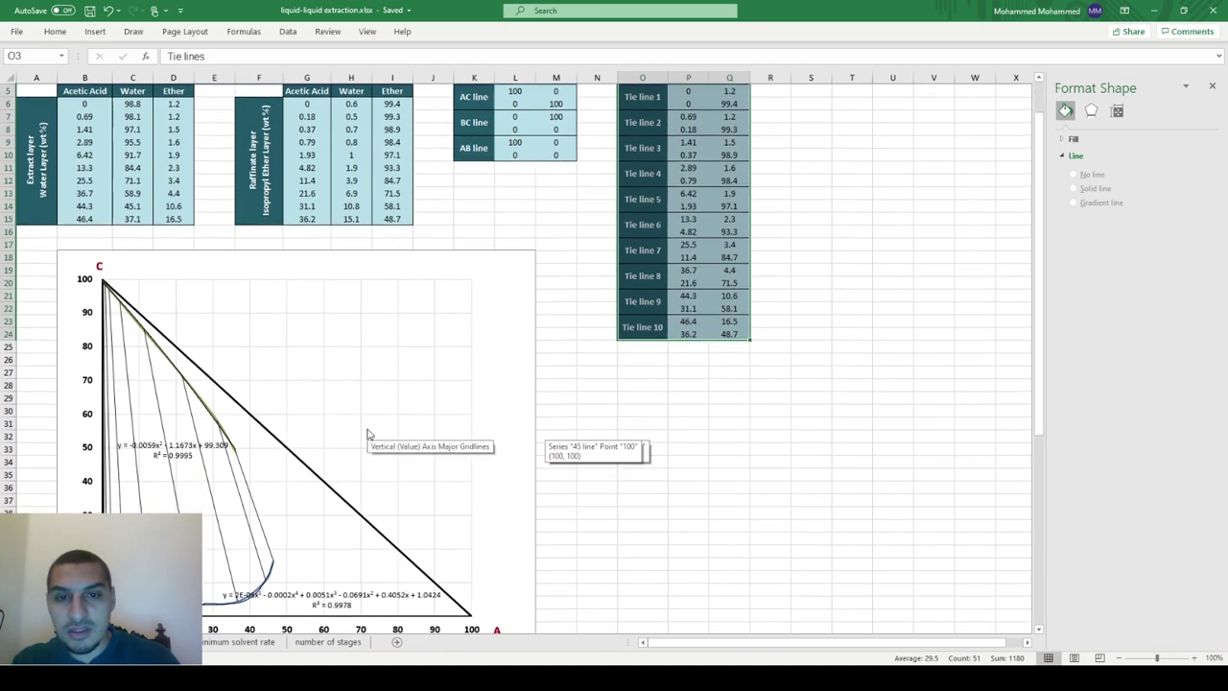
click(209, 451)
key(Escape)
click(278, 595)
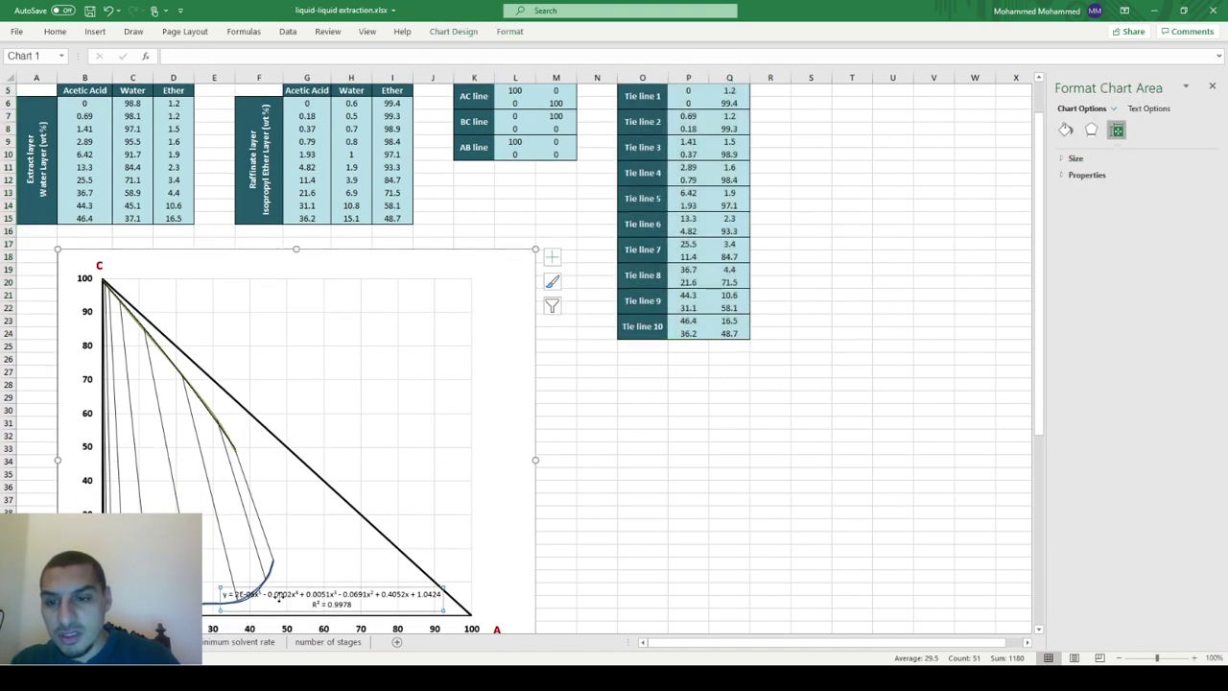
key(Delete)
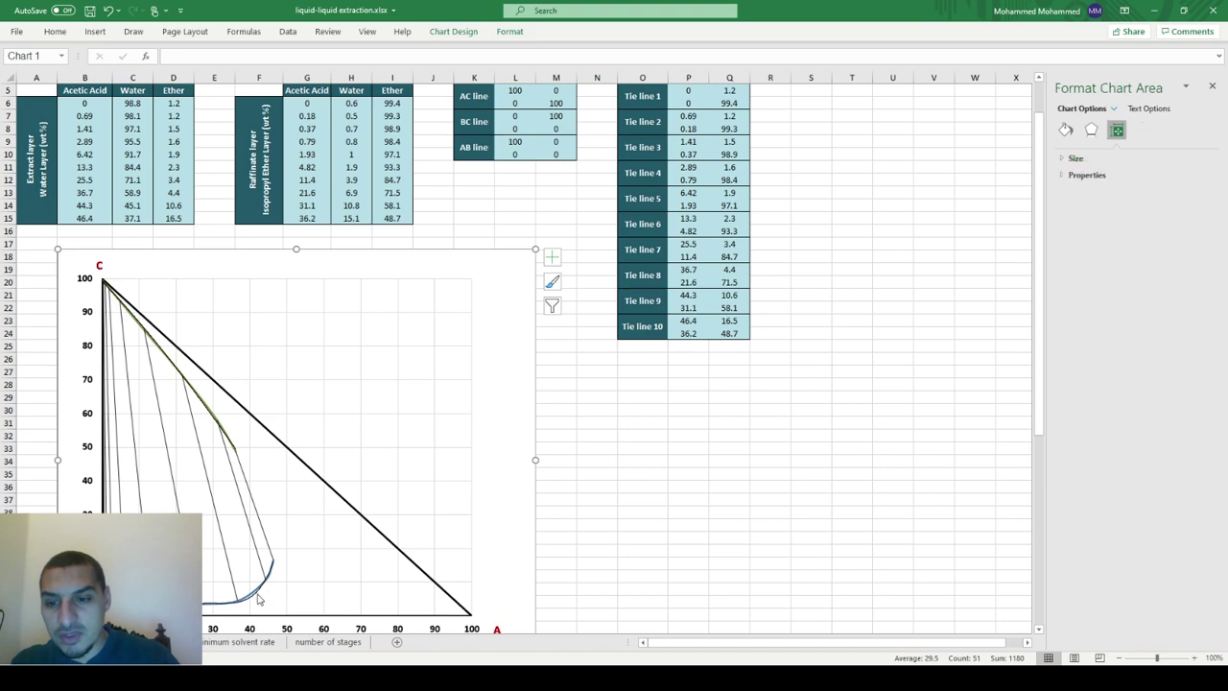
Check both fitted trendlines and scroll through the sheet to review the chart
click(258, 599)
click(255, 599)
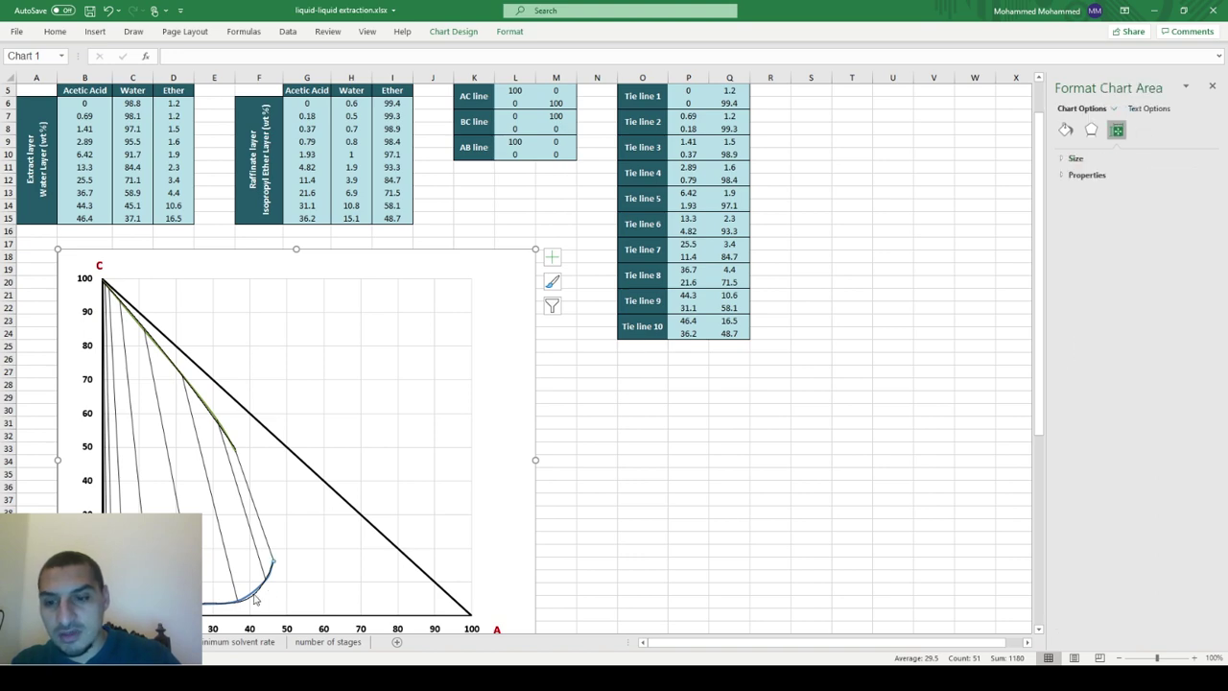
click(207, 413)
click(226, 424)
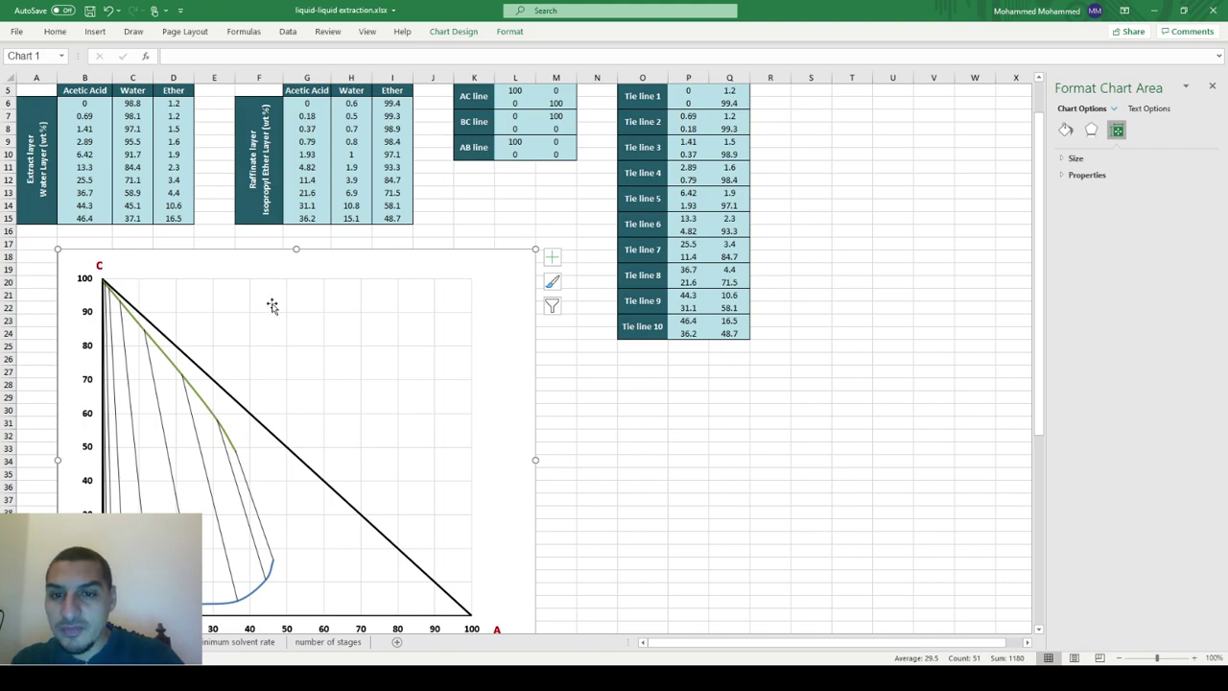
scroll(284, 320, up, 2)
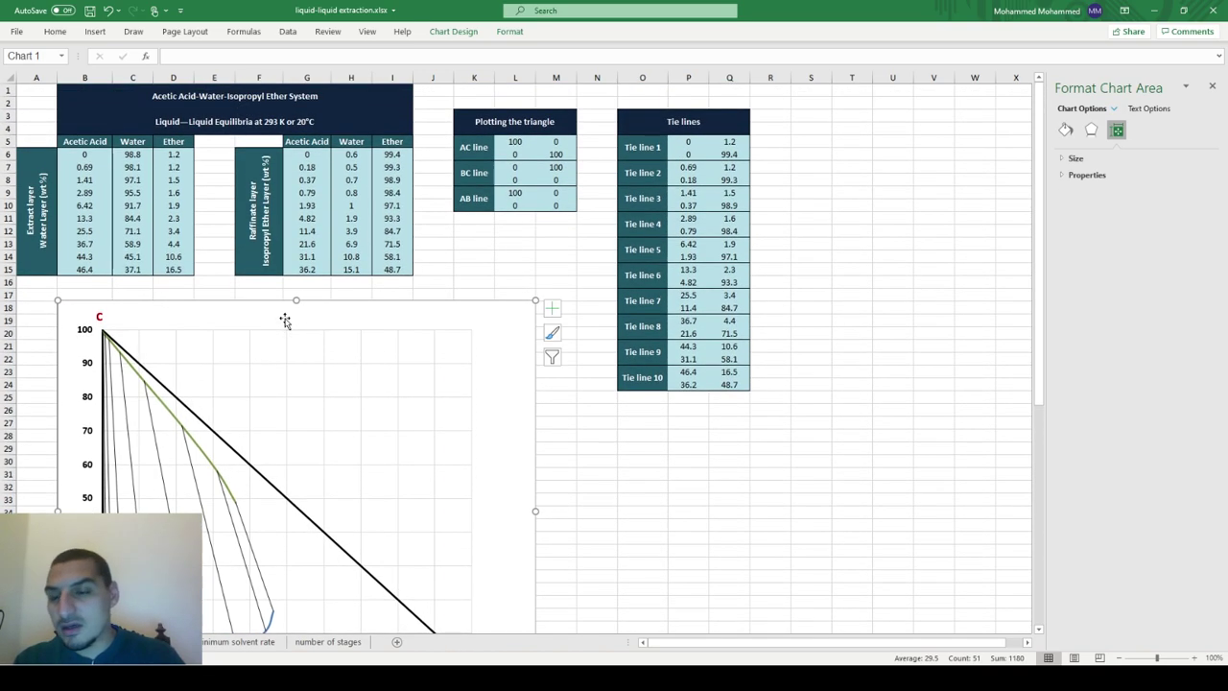
scroll(284, 321, down, 1)
scroll(285, 323, down, 1)
scroll(285, 323, down, 1)
scroll(284, 324, down, 1)
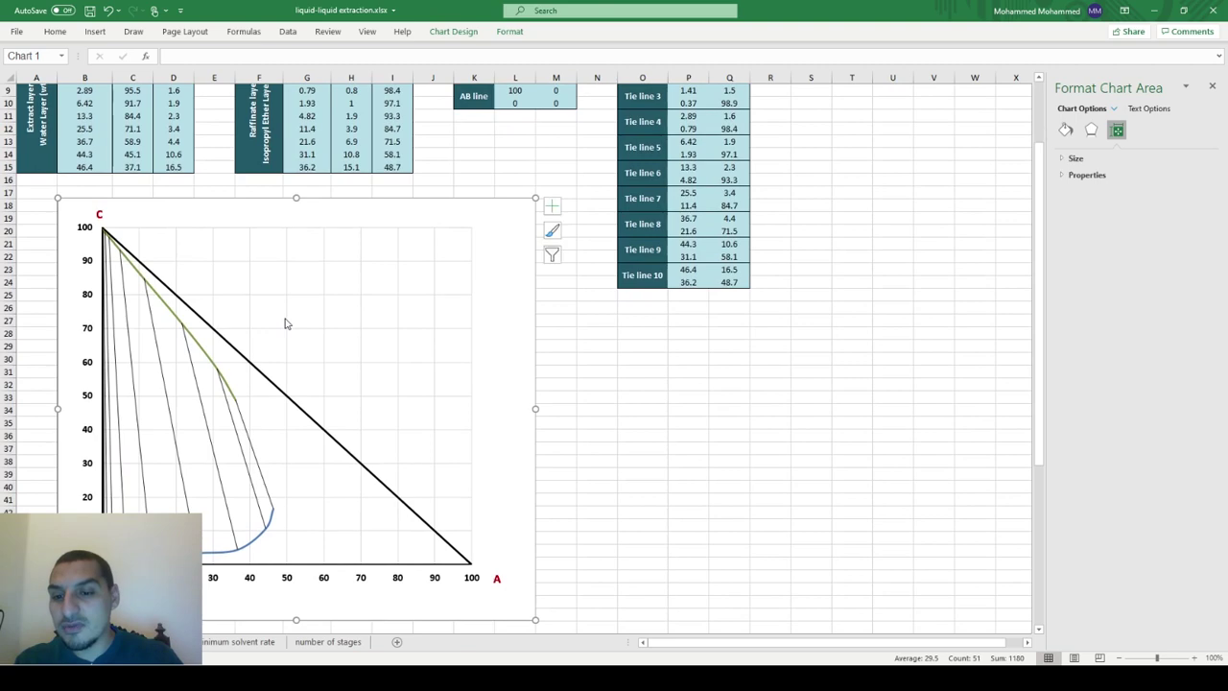
scroll(285, 323, down, 1)
scroll(285, 324, down, 1)
scroll(285, 323, down, 1)
scroll(285, 323, up, 2)
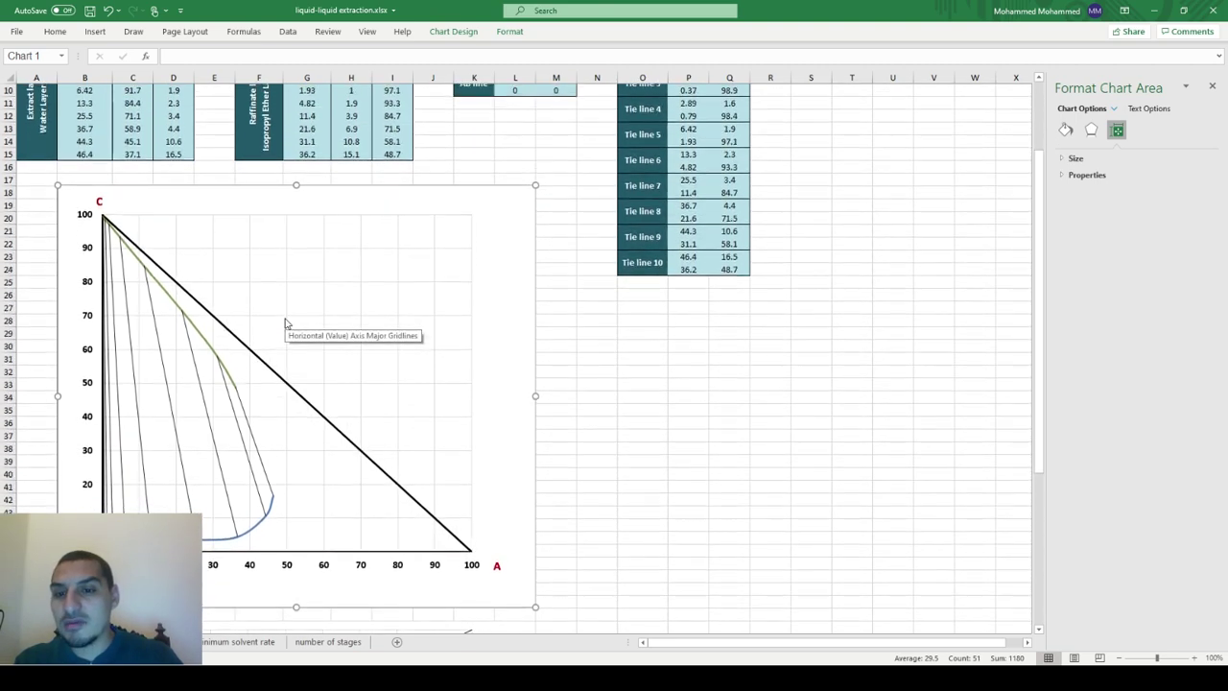
scroll(285, 323, up, 1)
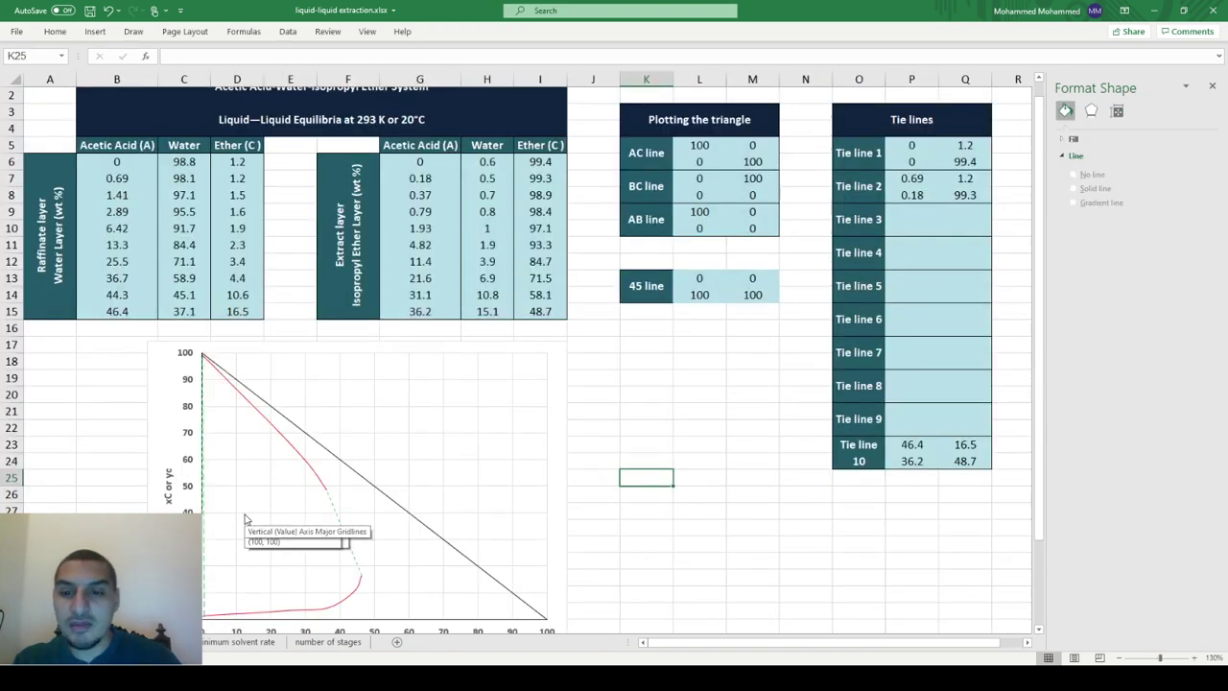
Narrow the 45 line chart from its left edge and drag its bottom edge down
scroll(245, 519, down, 2)
click(206, 607)
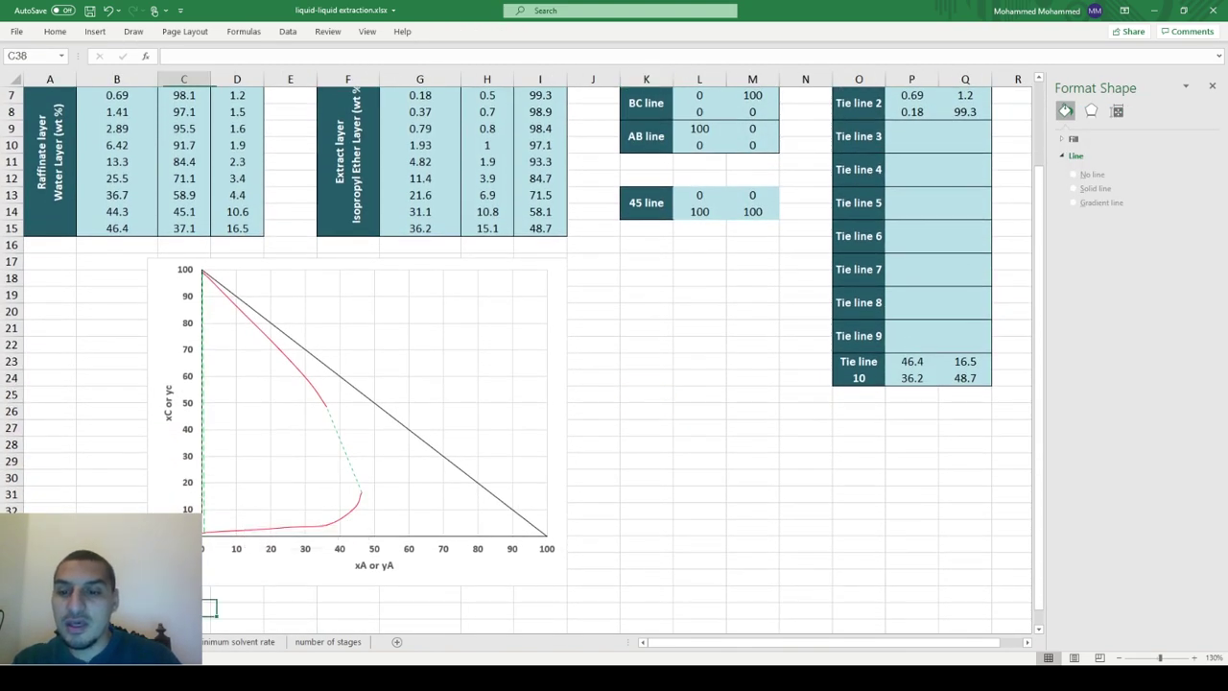
click(152, 387)
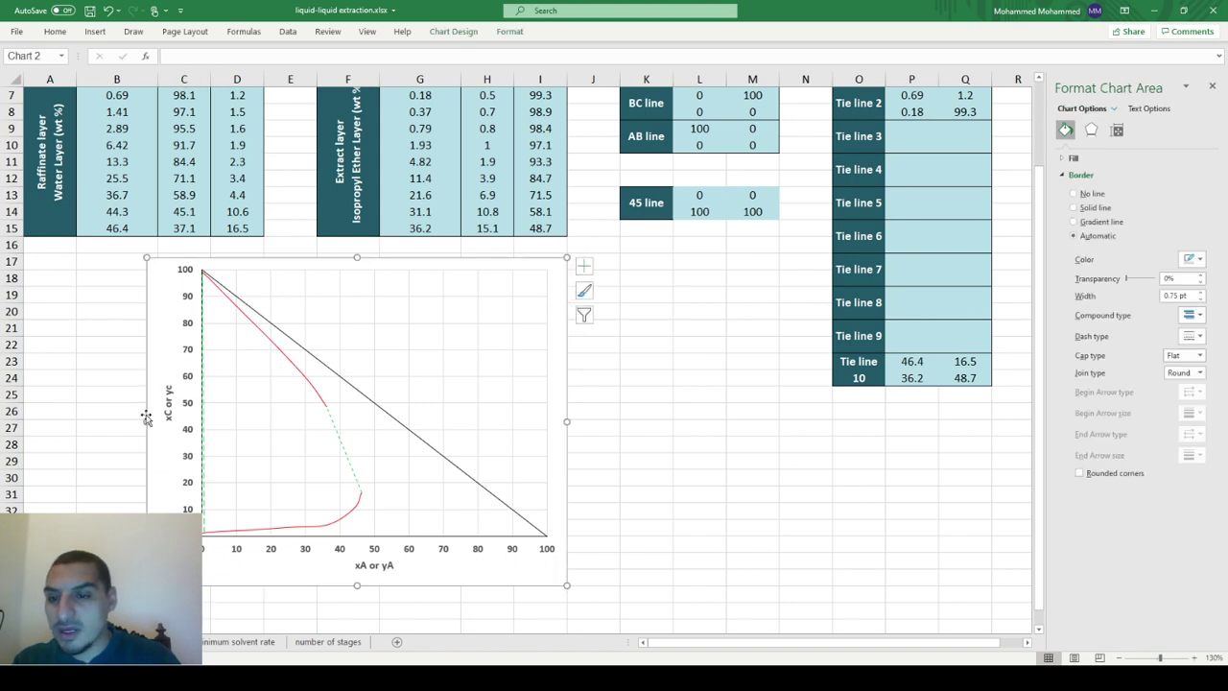
drag(151, 420, 158, 420)
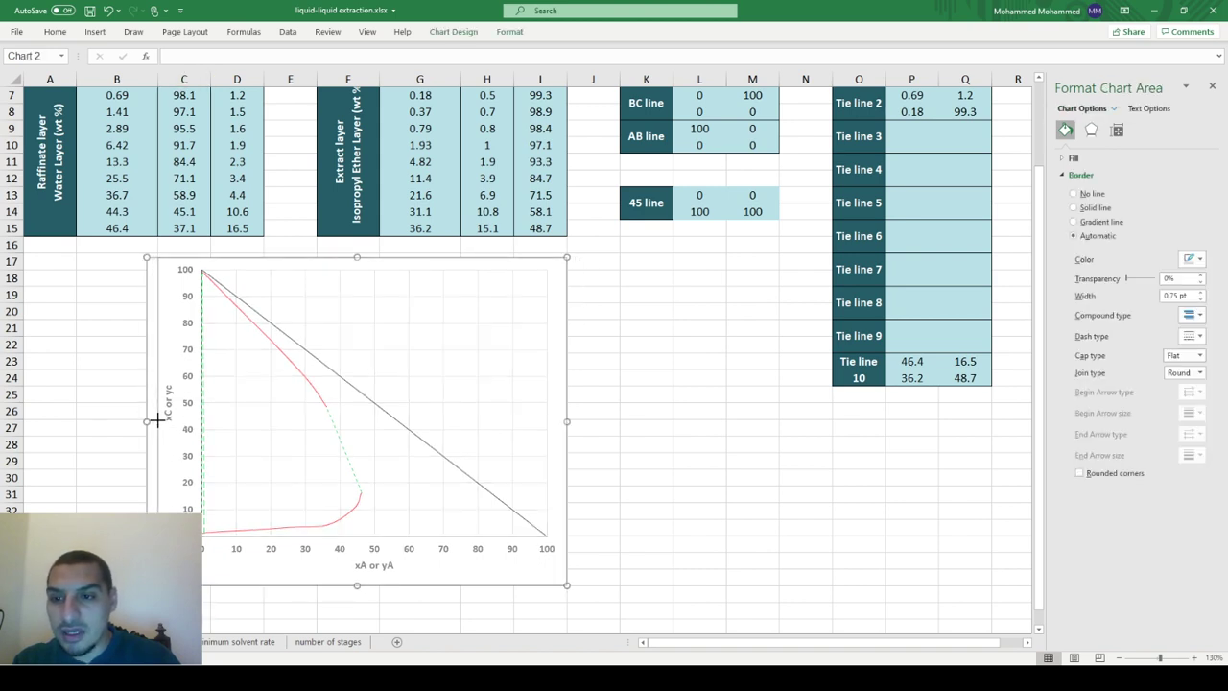
drag(157, 419, 157, 419)
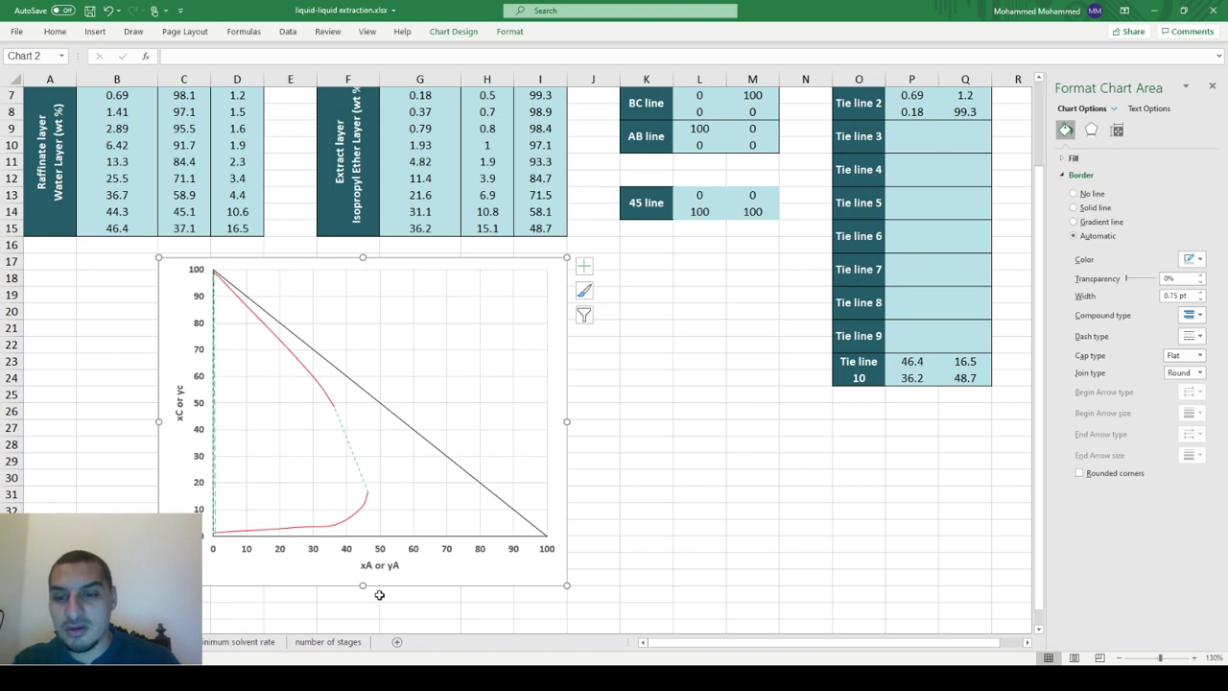
drag(364, 585, 364, 618)
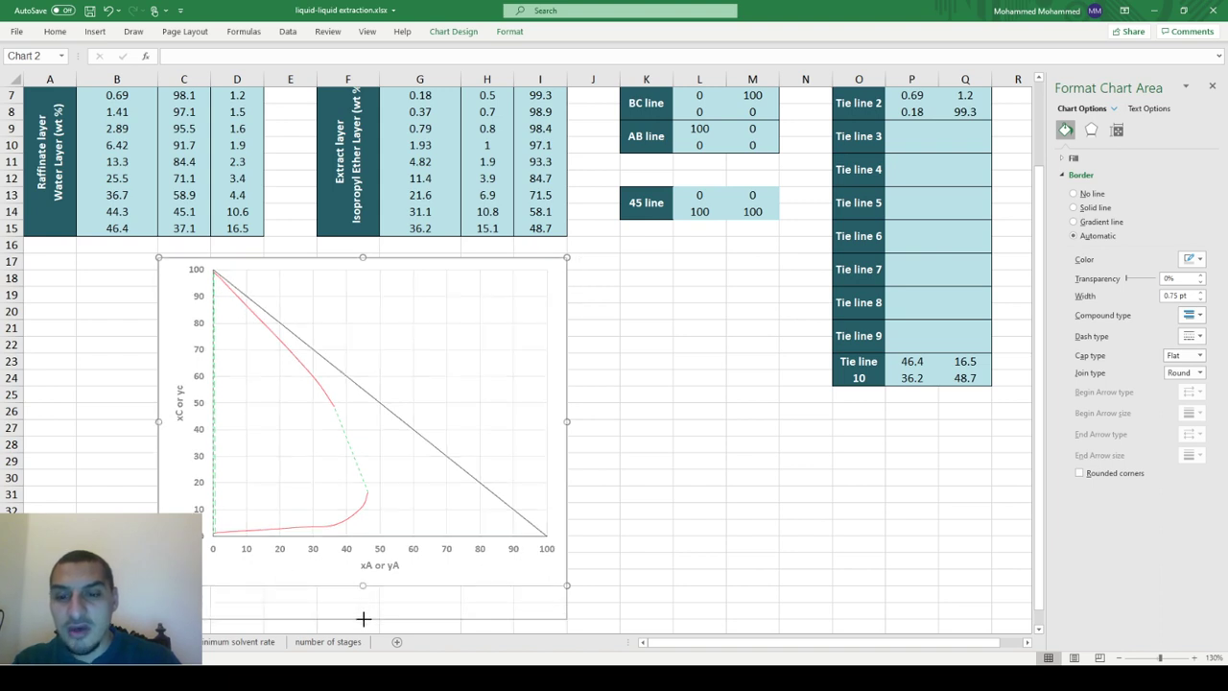
click(613, 570)
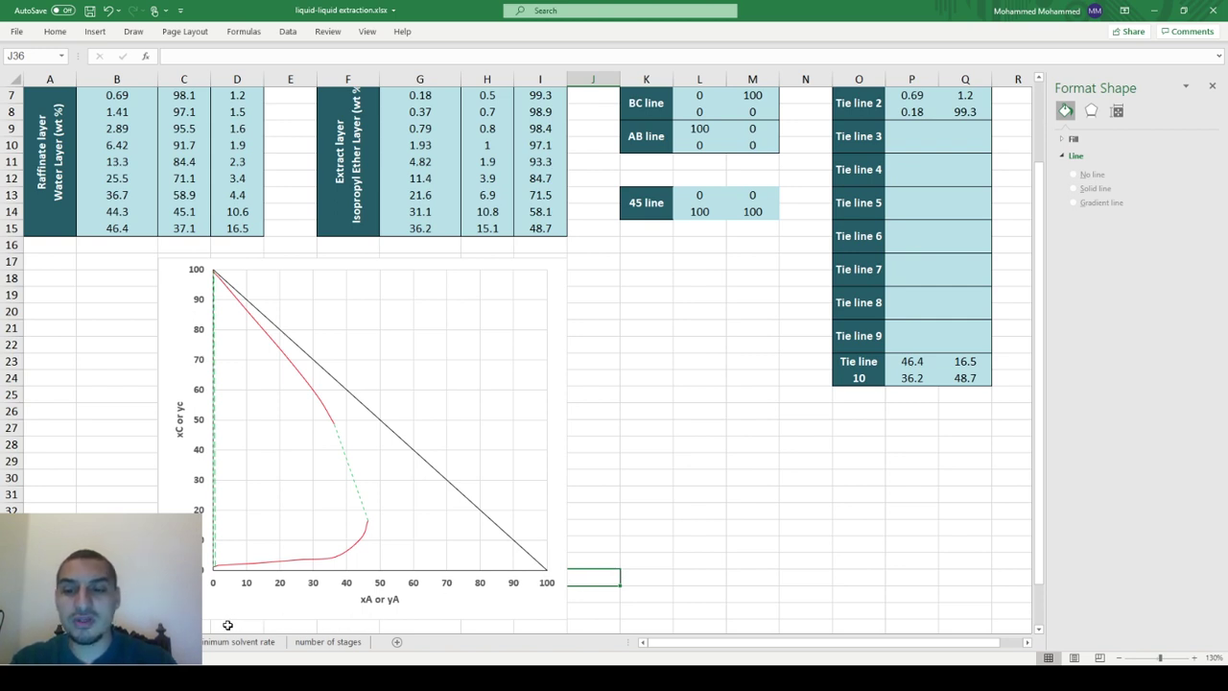
mouse_move(370, 508)
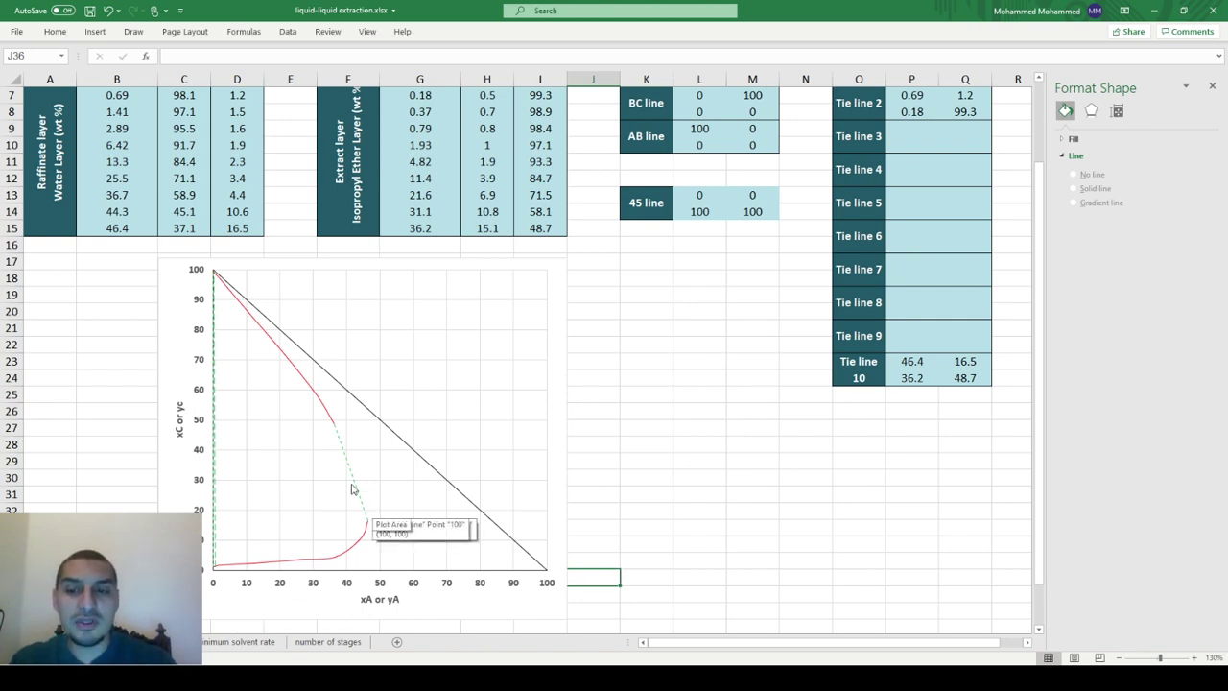
mouse_move(245, 533)
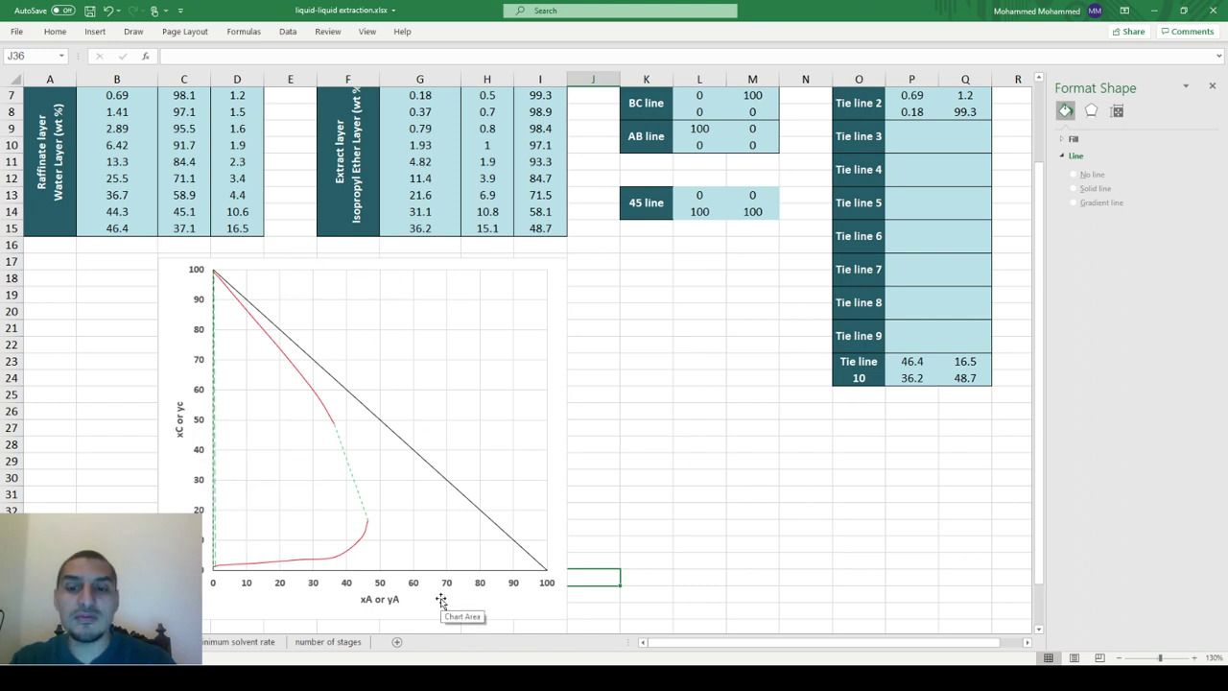
mouse_move(340, 349)
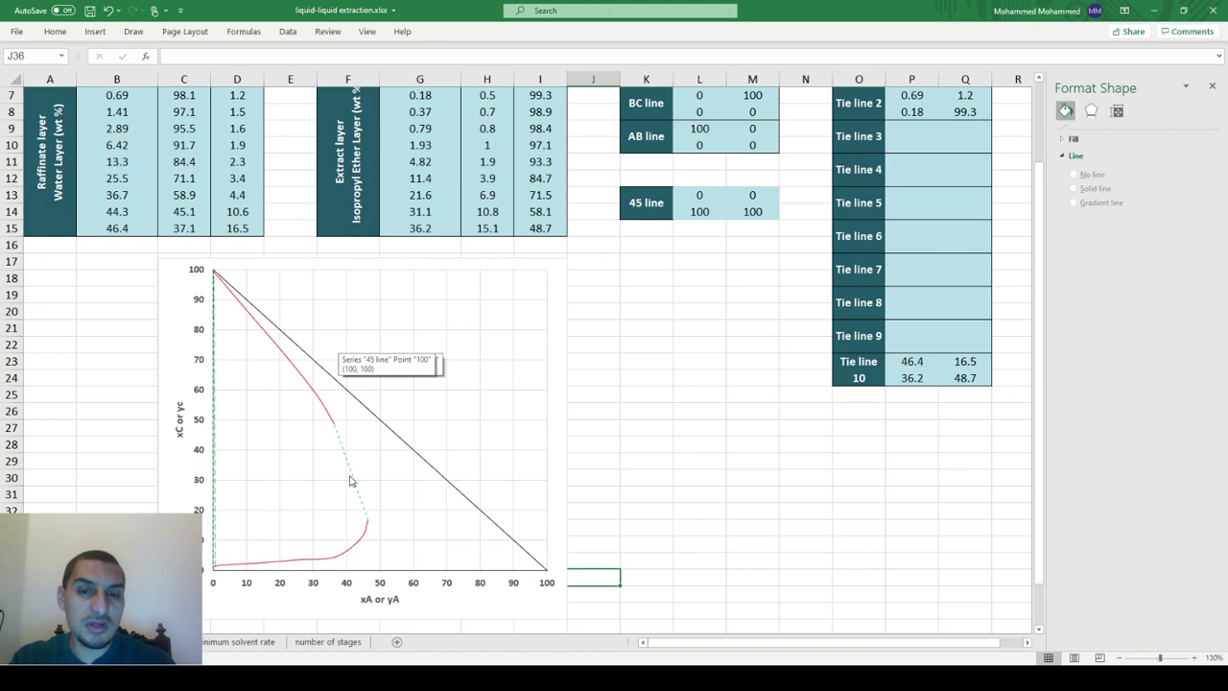
scroll(350, 479, down, 1)
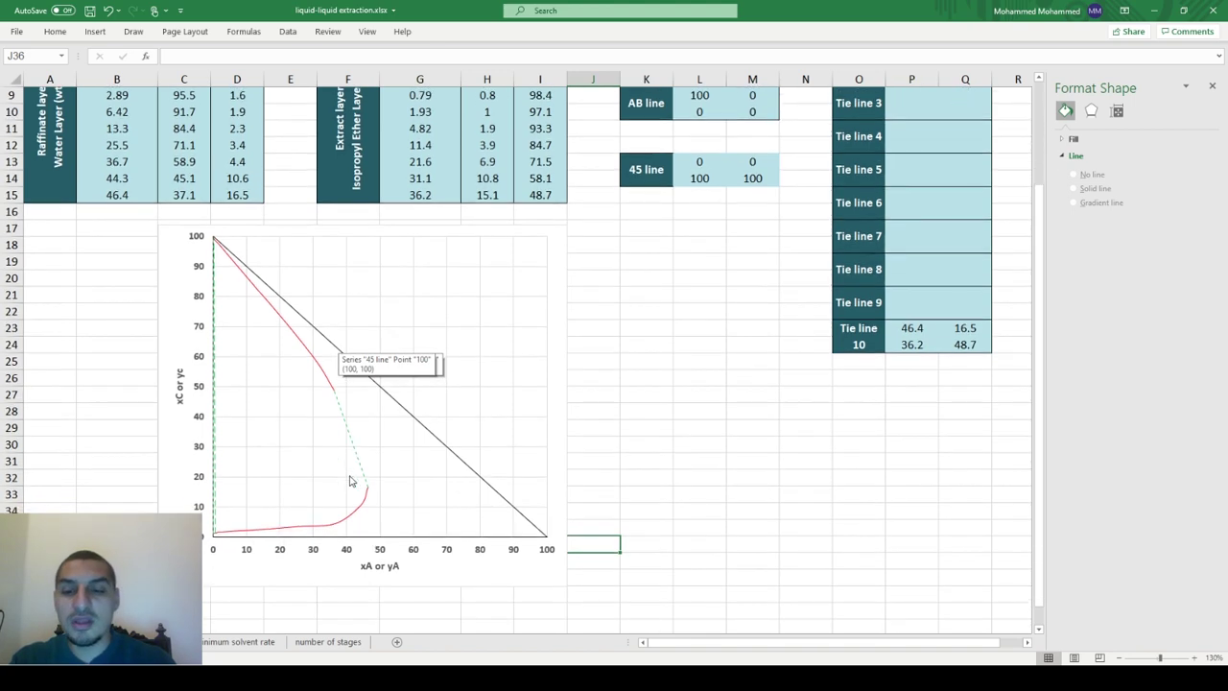
scroll(350, 480, down, 2)
scroll(269, 489, up, 2)
scroll(269, 489, up, 1)
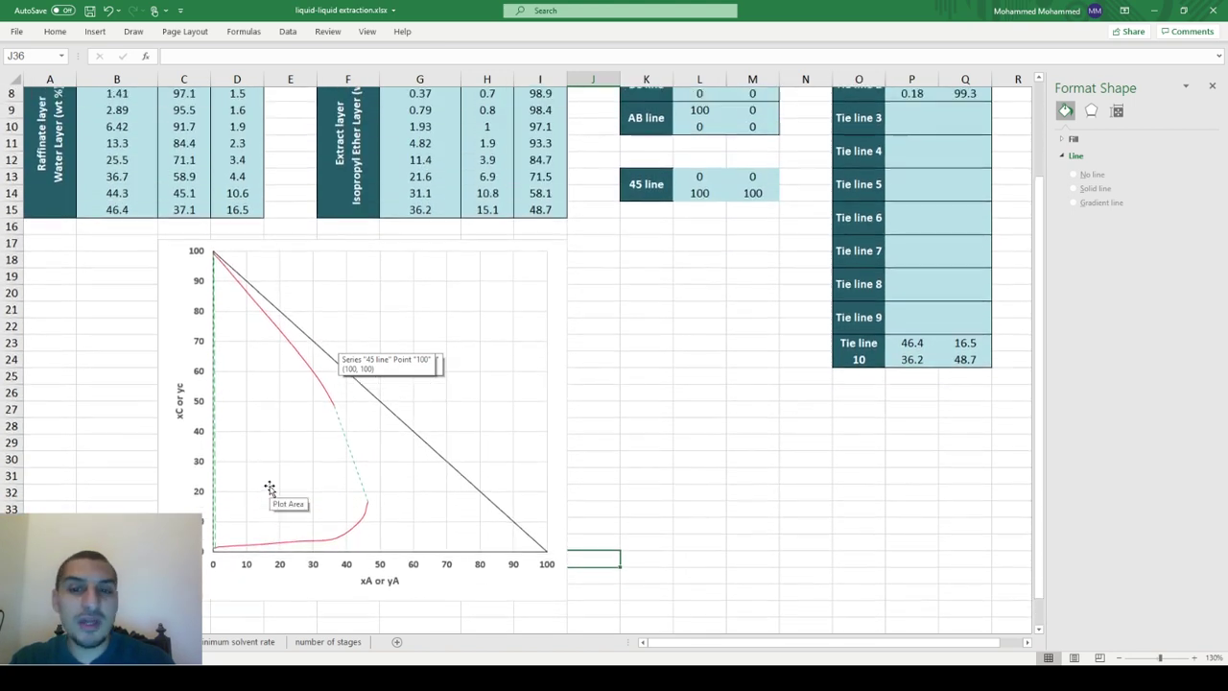
scroll(270, 490, up, 1)
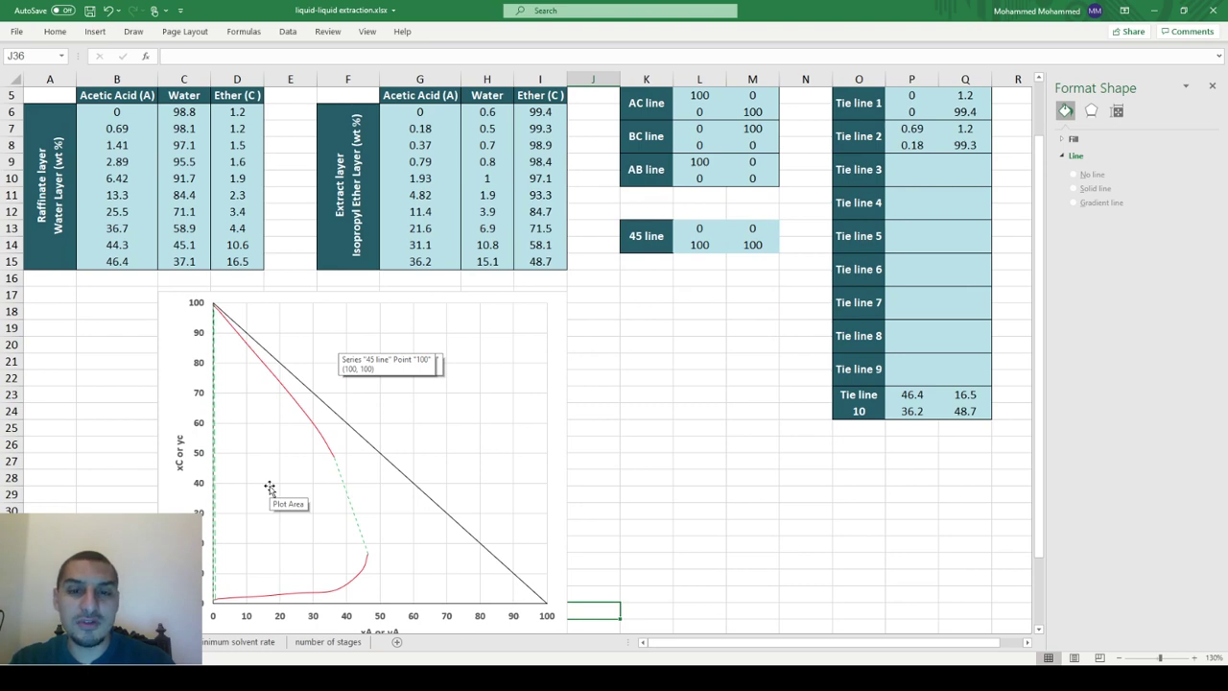
scroll(269, 490, down, 1)
scroll(269, 489, down, 2)
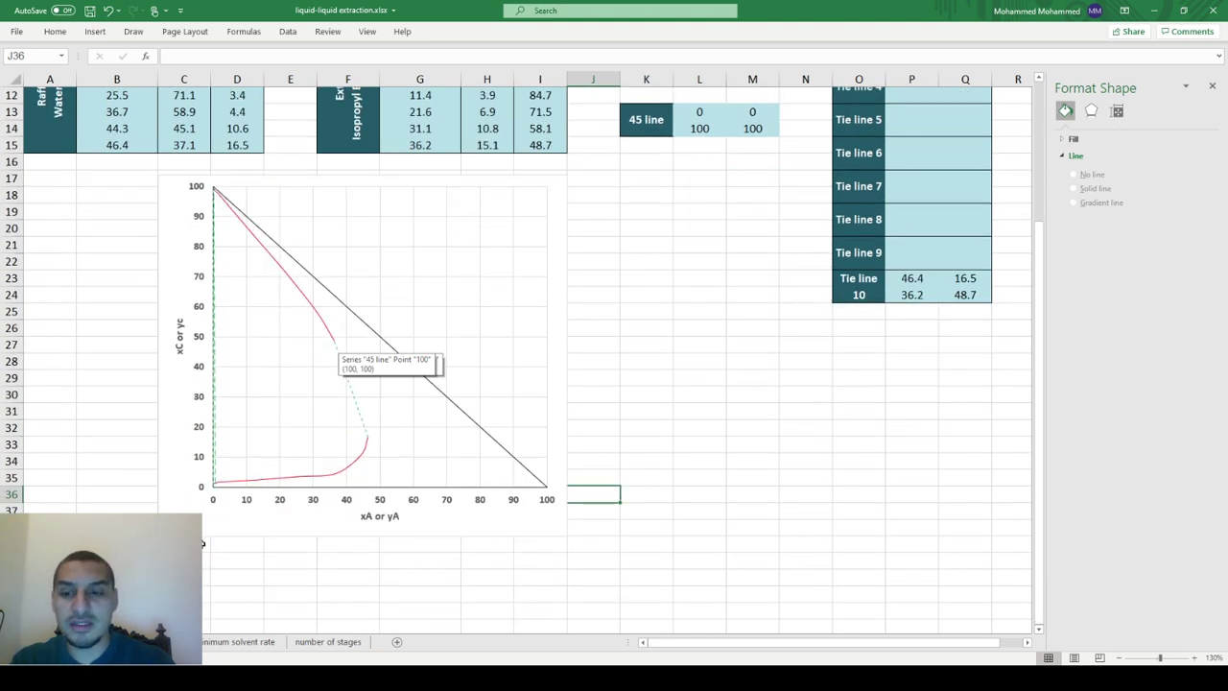
click(184, 560)
scroll(662, 249, up, 1)
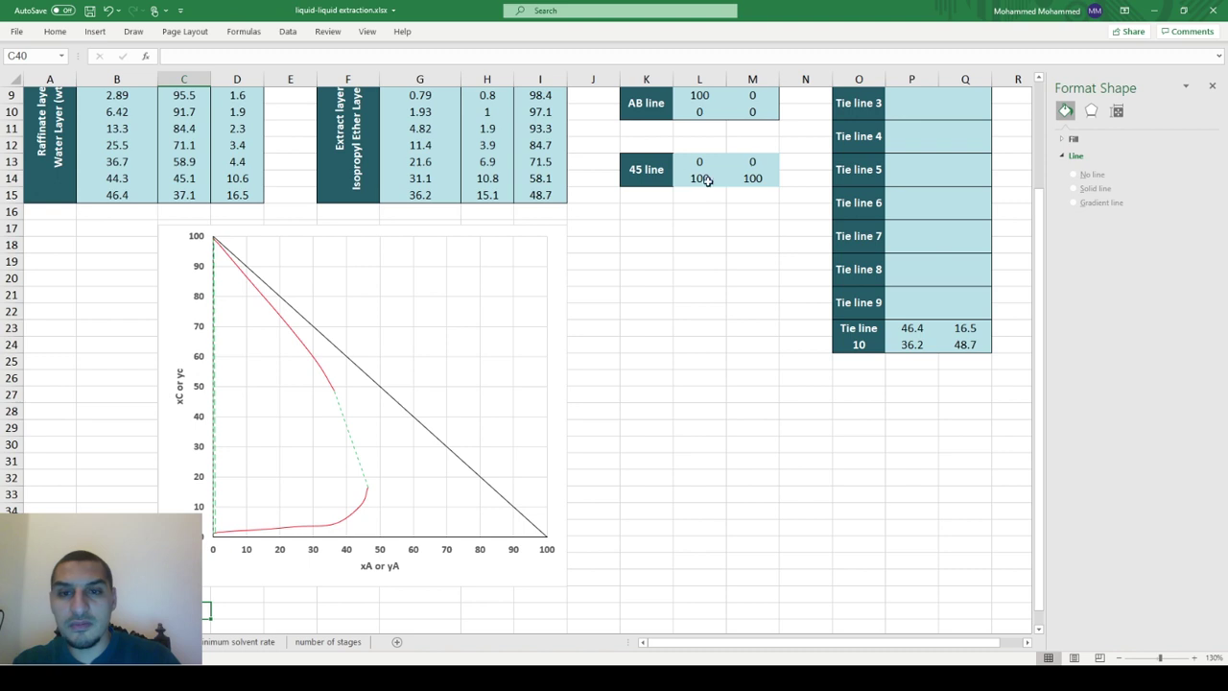
click(701, 173)
drag(702, 173, 752, 163)
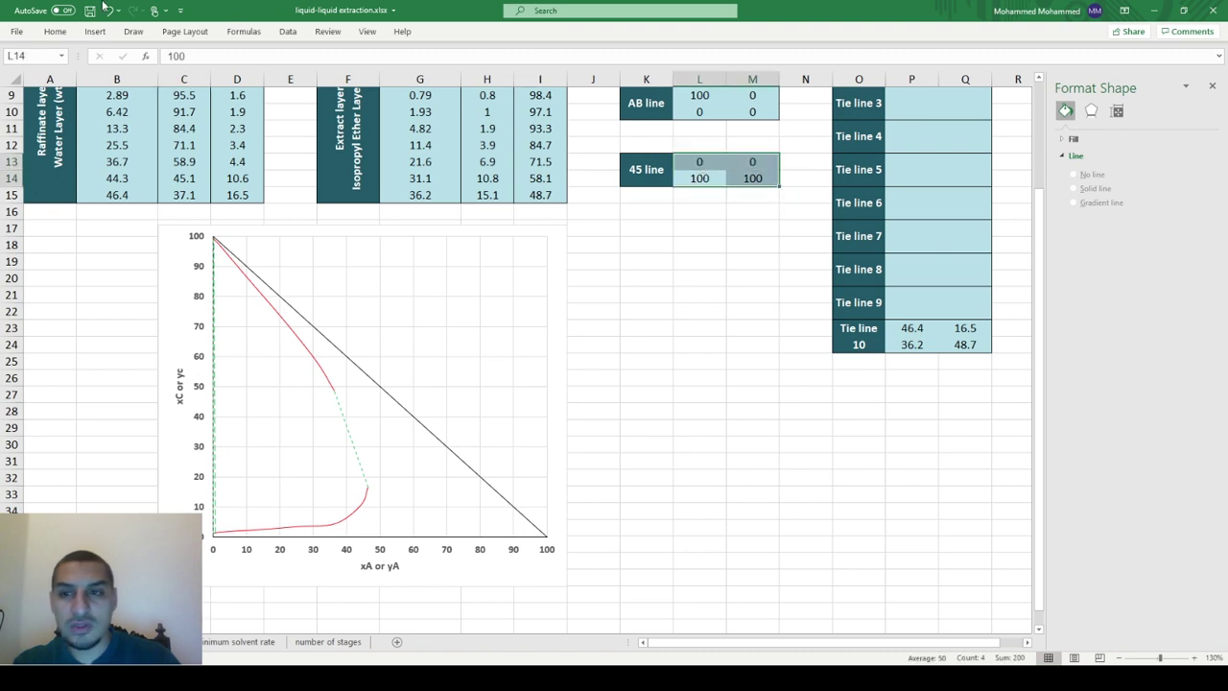
click(101, 32)
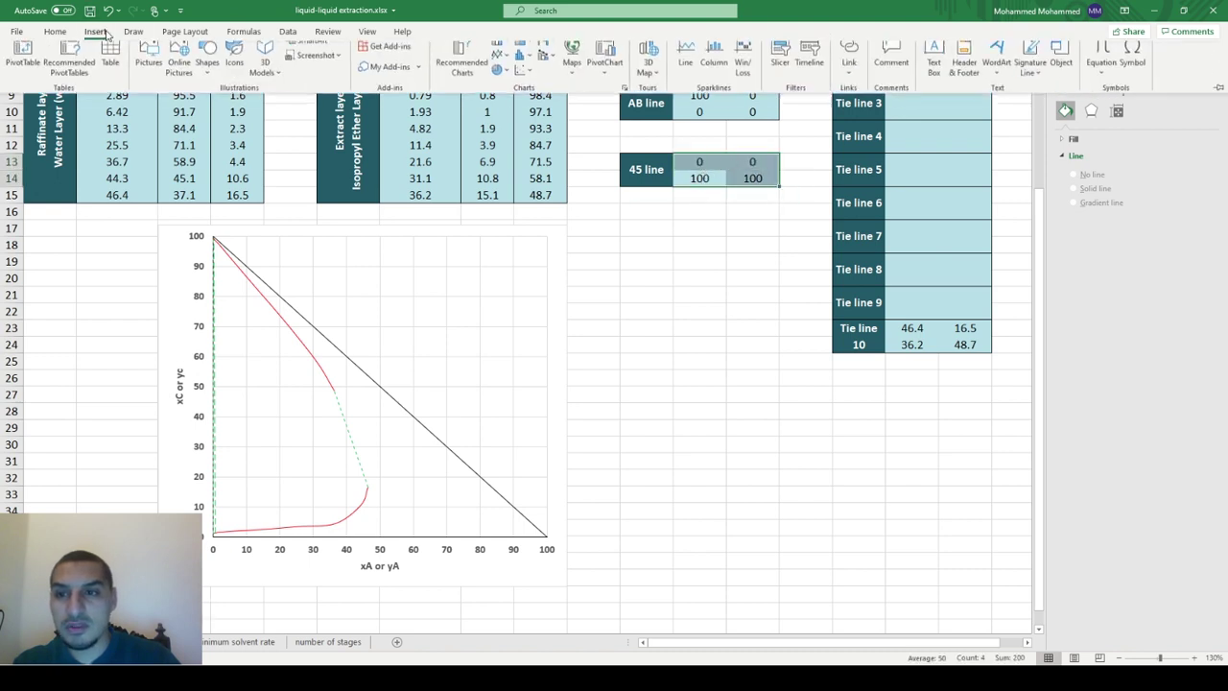
click(525, 80)
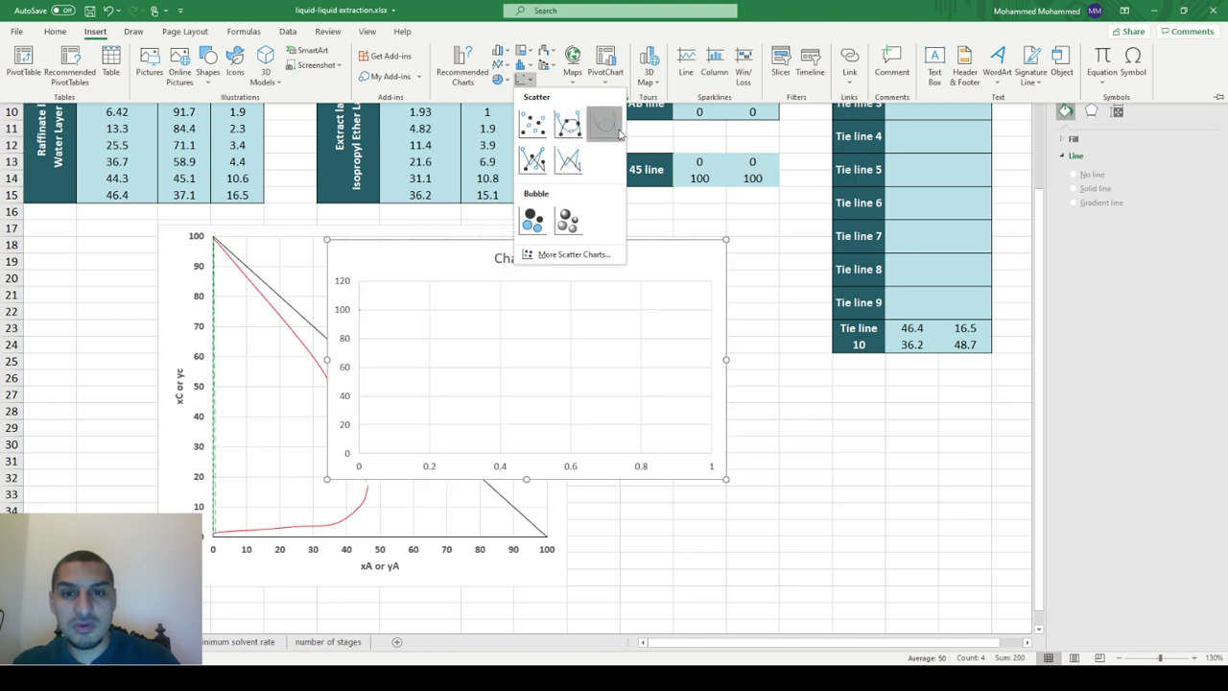
click(604, 124)
drag(378, 254, 210, 601)
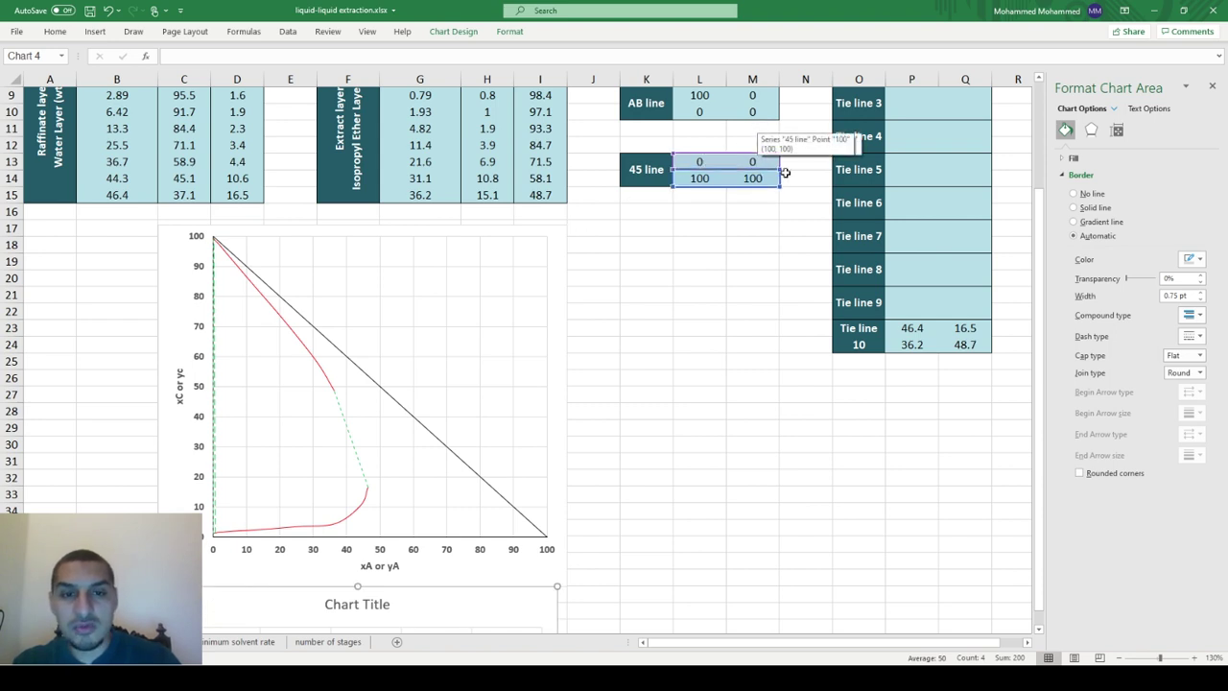
drag(779, 185, 726, 187)
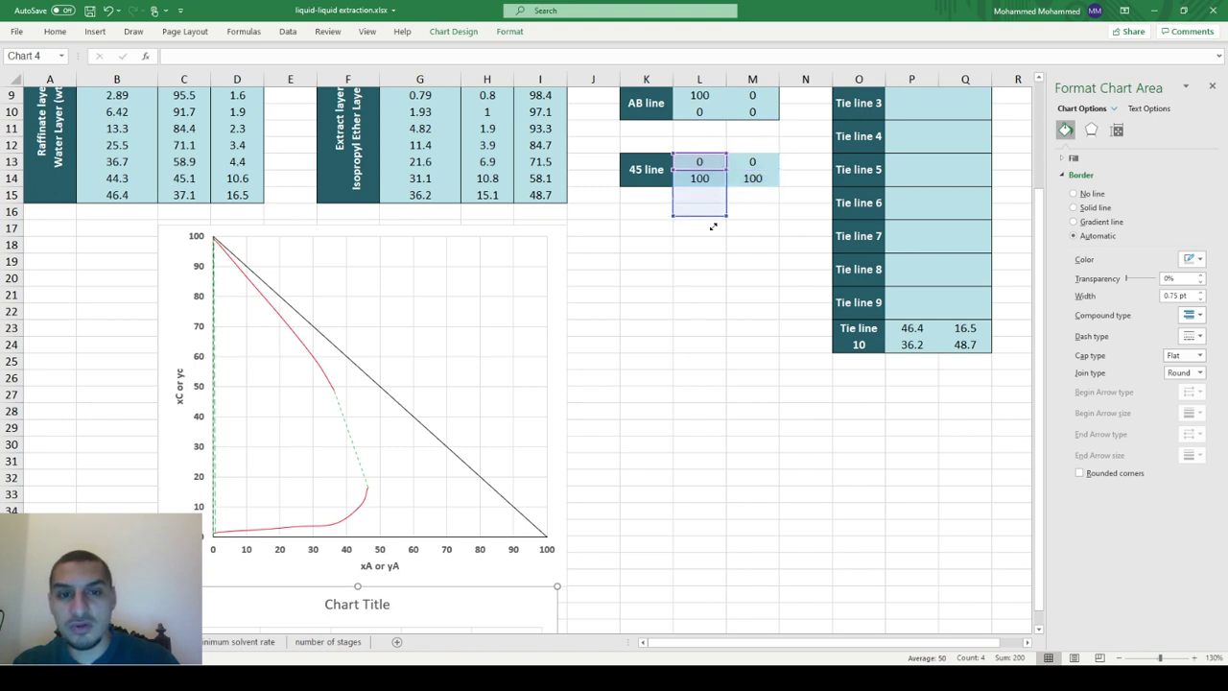
mouse_move(715, 187)
mouse_down()
mouse_move(752, 182)
mouse_move(717, 190)
mouse_up()
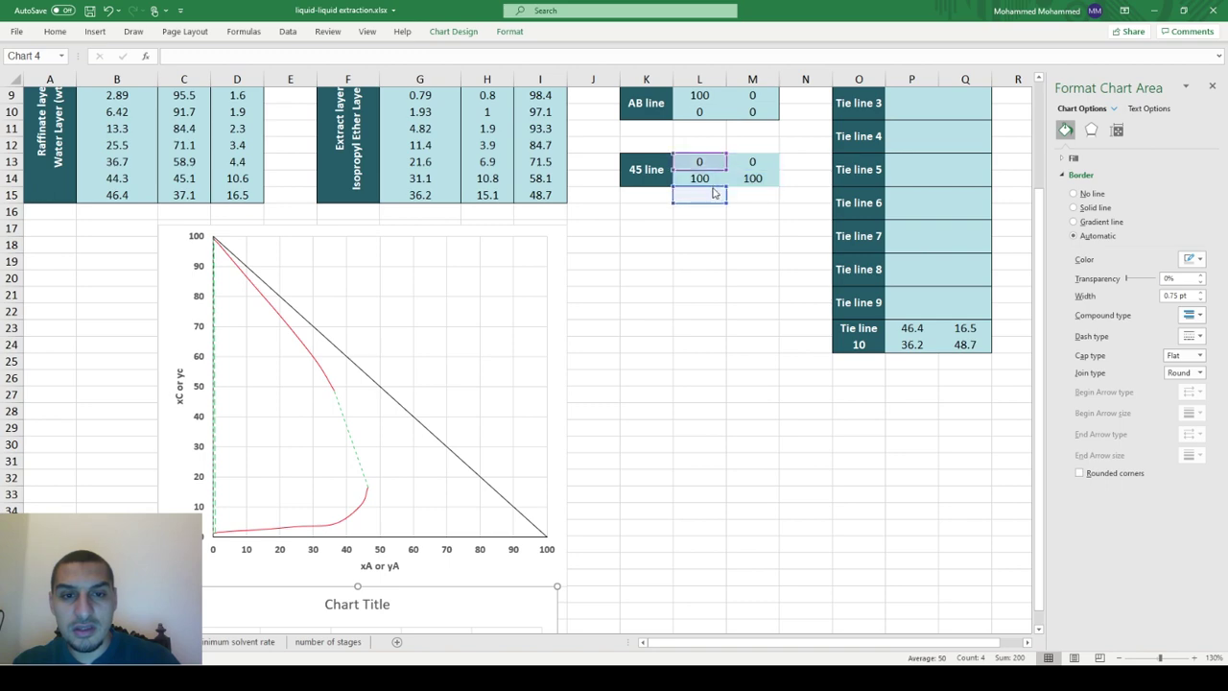
scroll(351, 595, down, 2)
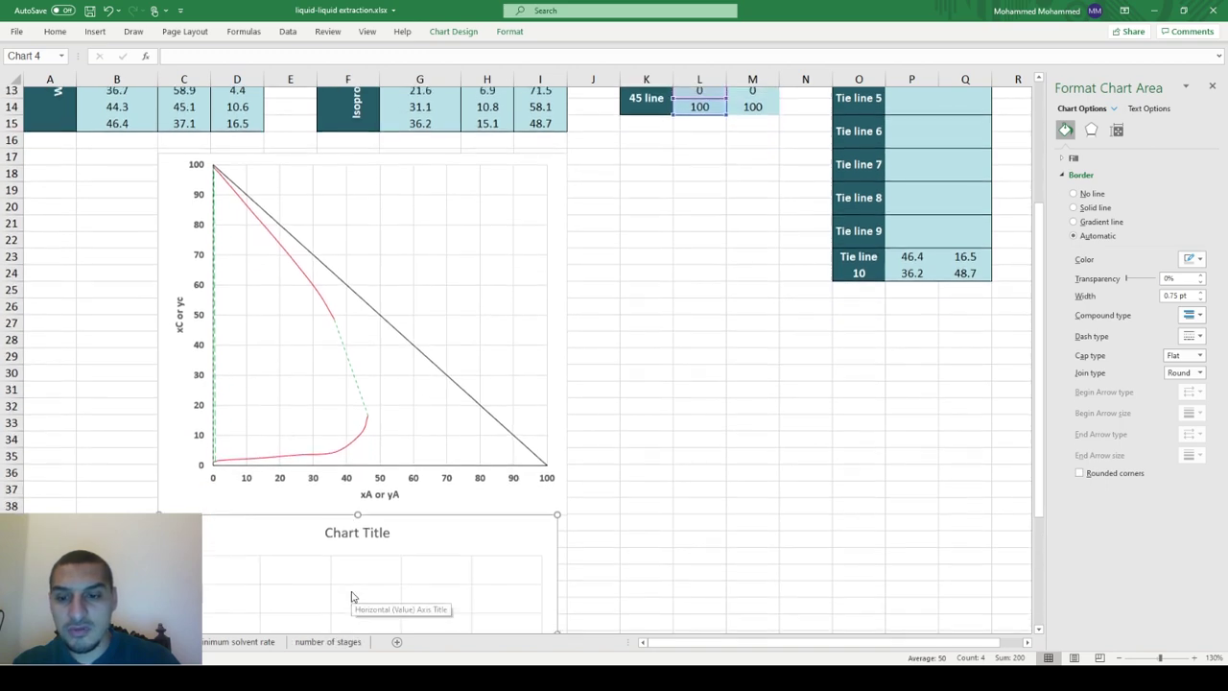
scroll(341, 585, down, 2)
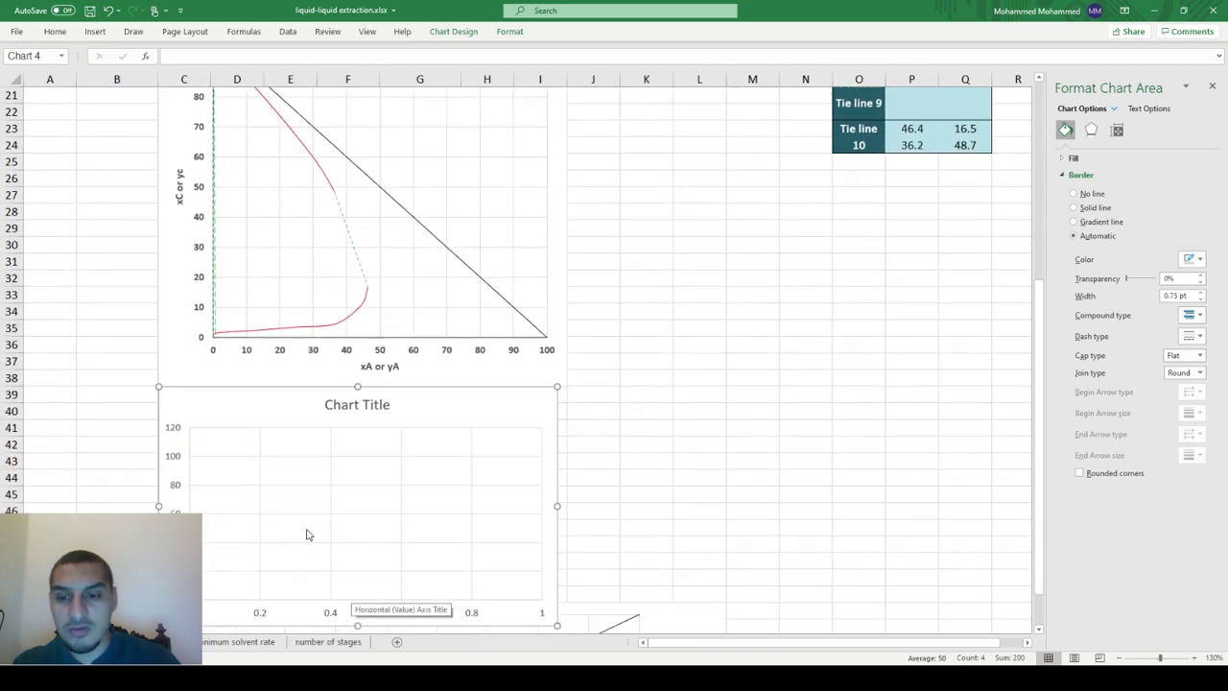
scroll(307, 532, up, 3)
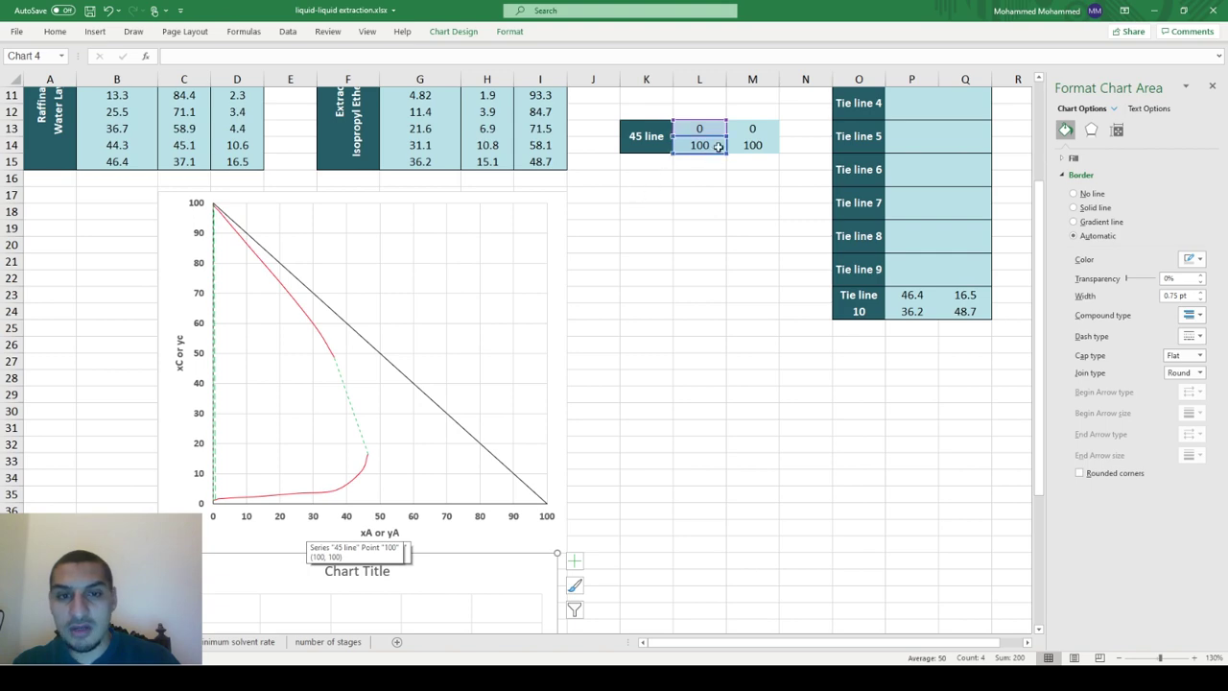
scroll(706, 148, up, 1)
scroll(706, 149, up, 1)
scroll(682, 144, down, 2)
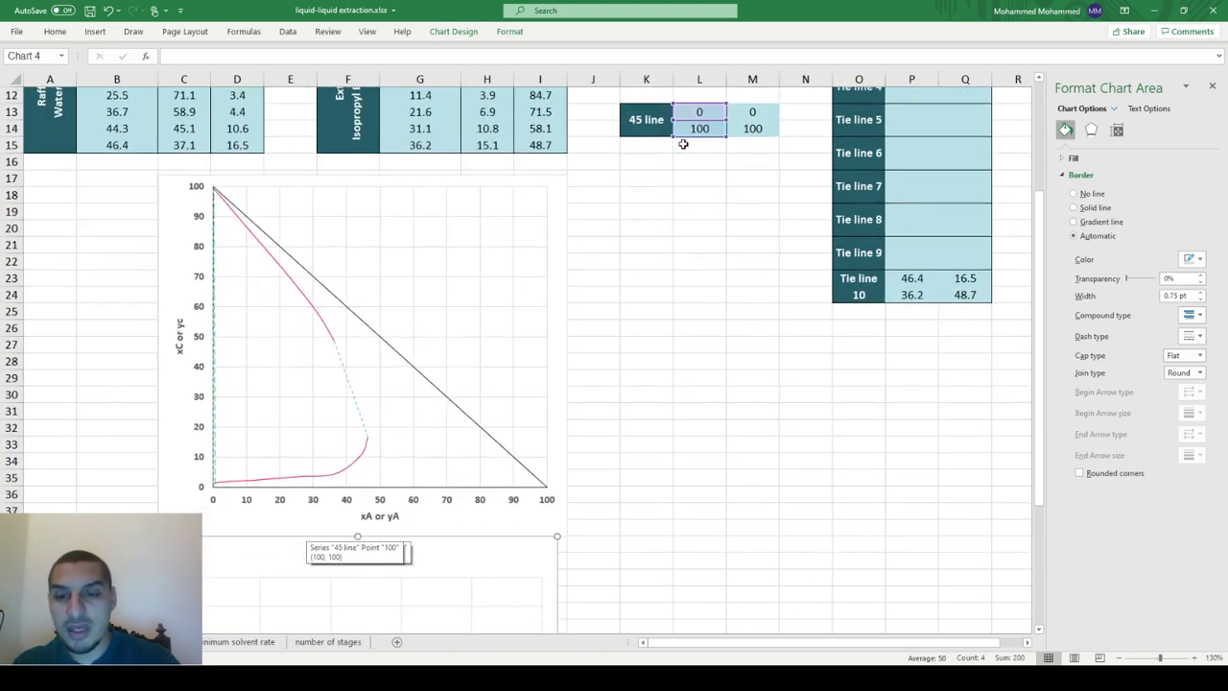
scroll(457, 556, down, 5)
click(458, 564)
scroll(459, 564, down, 1)
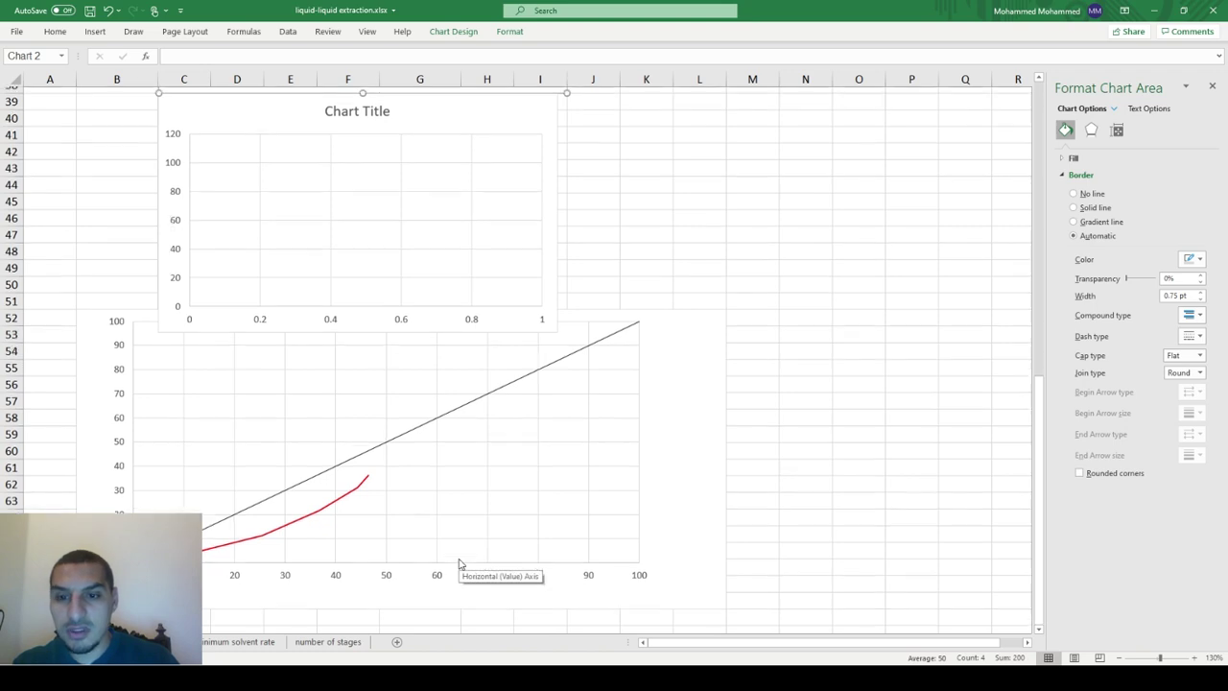
scroll(458, 564, up, 5)
scroll(458, 564, up, 2)
scroll(458, 562, up, 1)
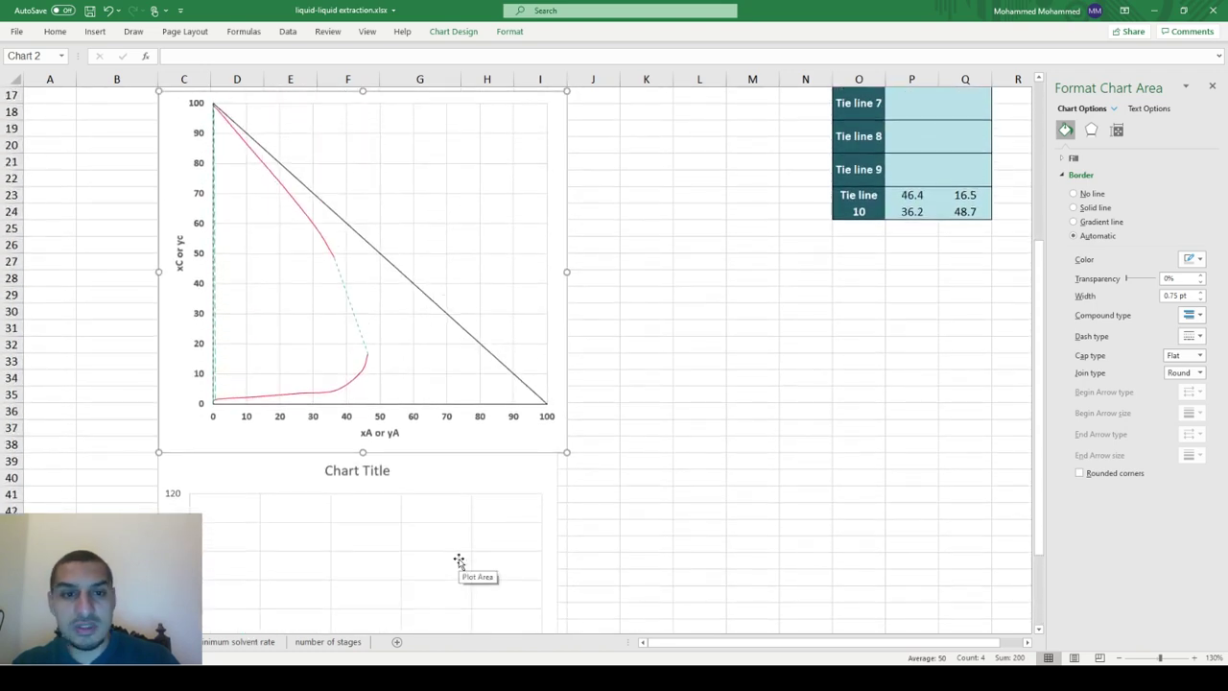
click(467, 499)
Edit the chart's series to name '45 line' with X = L13:L14 and Y = M13:M14
key(Up)
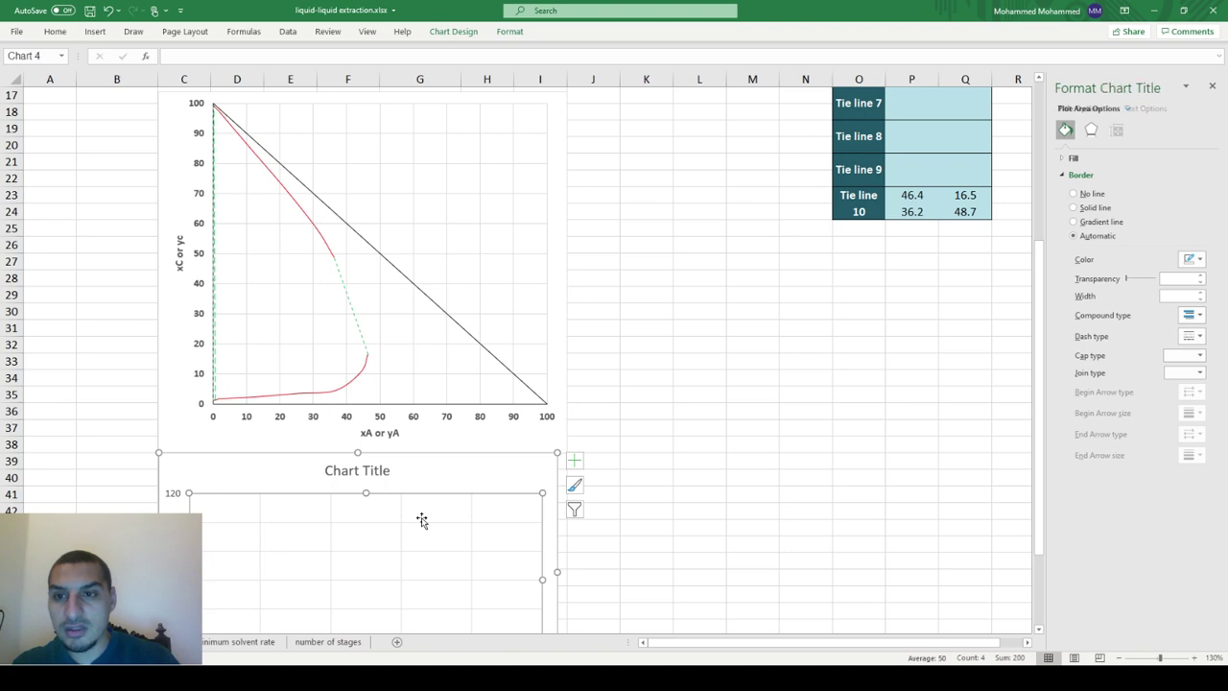
key(Down)
key(Up)
key(Down)
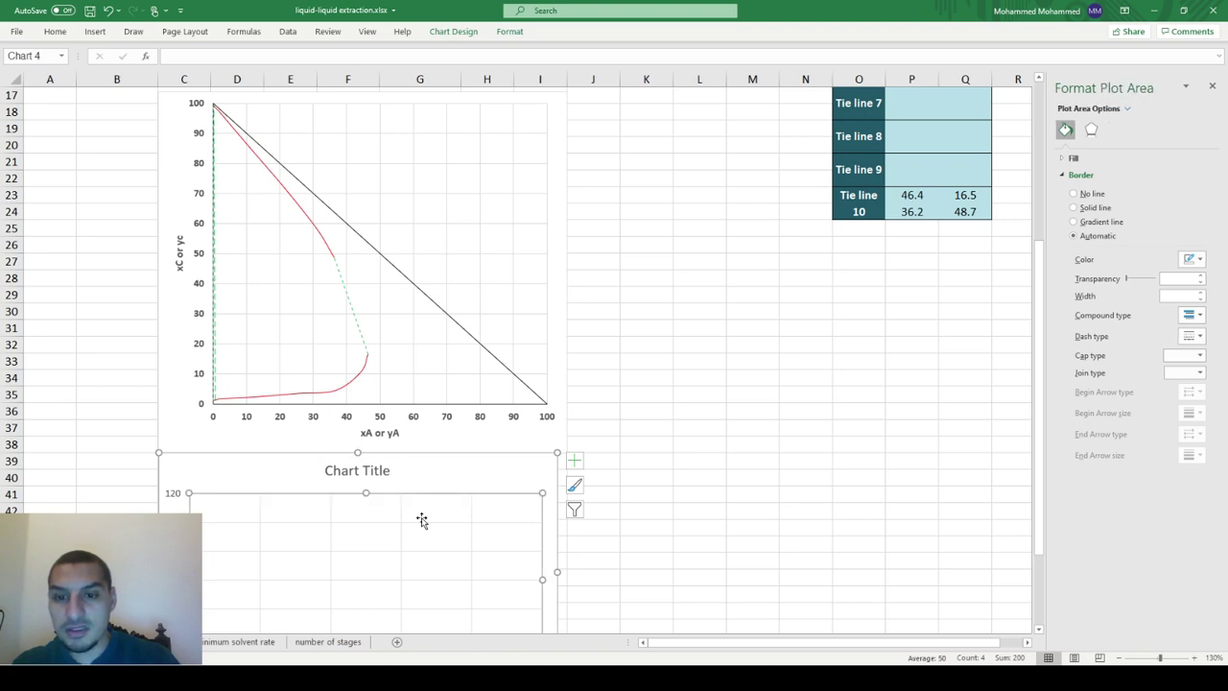
right_click(422, 520)
click(467, 600)
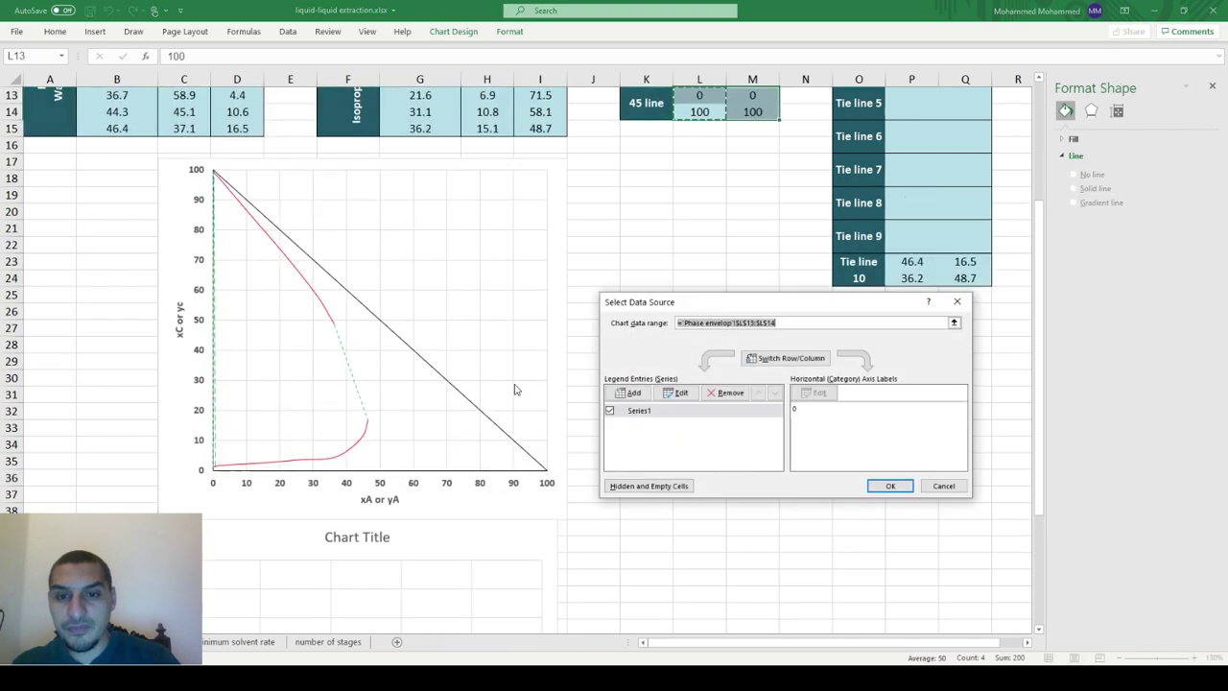
click(675, 393)
text(45 l)
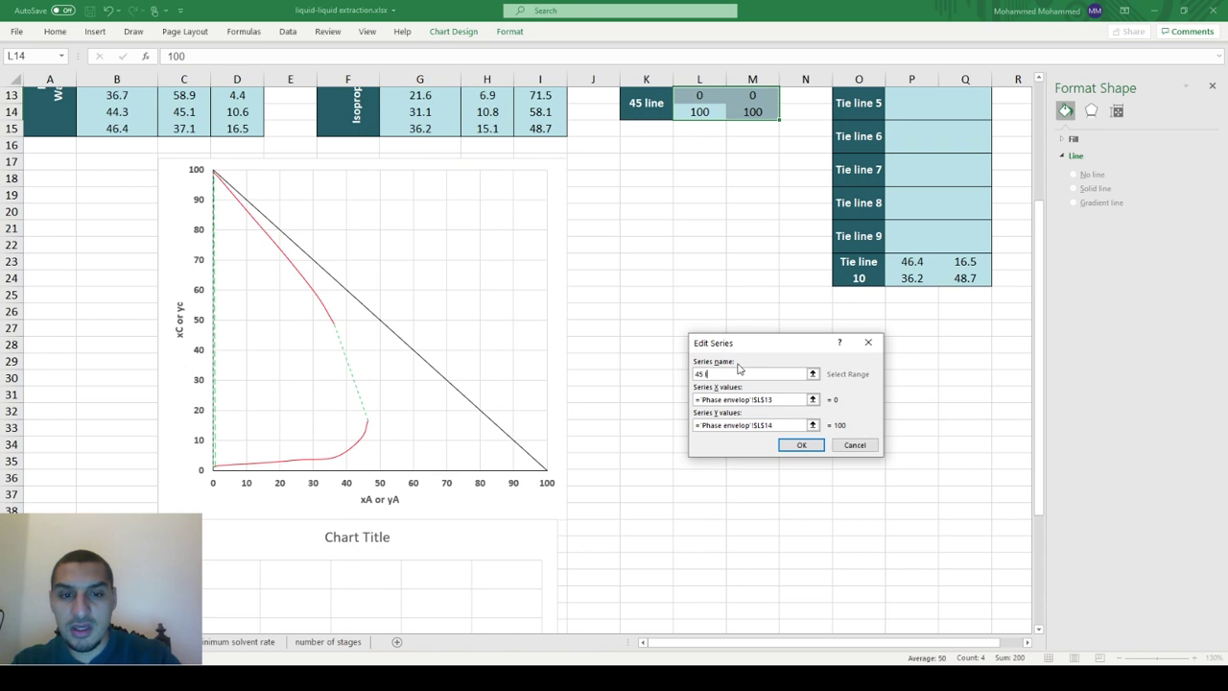
key(Tab)
key(shift+Down)
key(Tab)
key(Right)
key(Up)
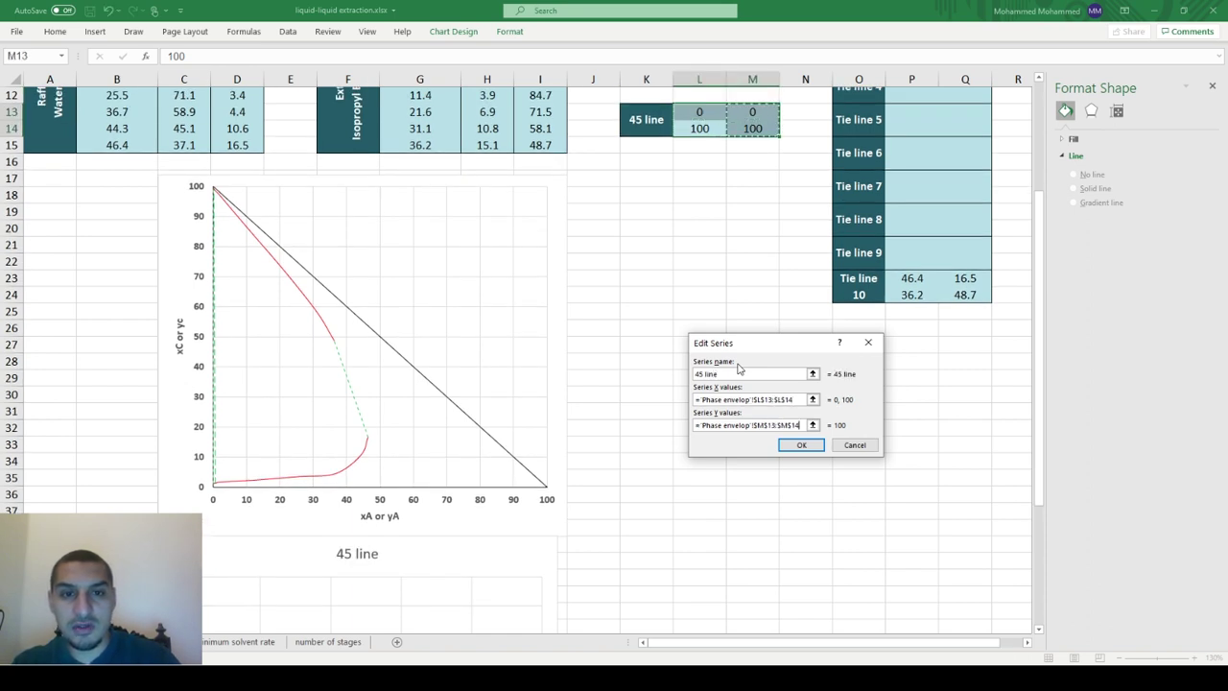
key(shift+Down)
key(Return)
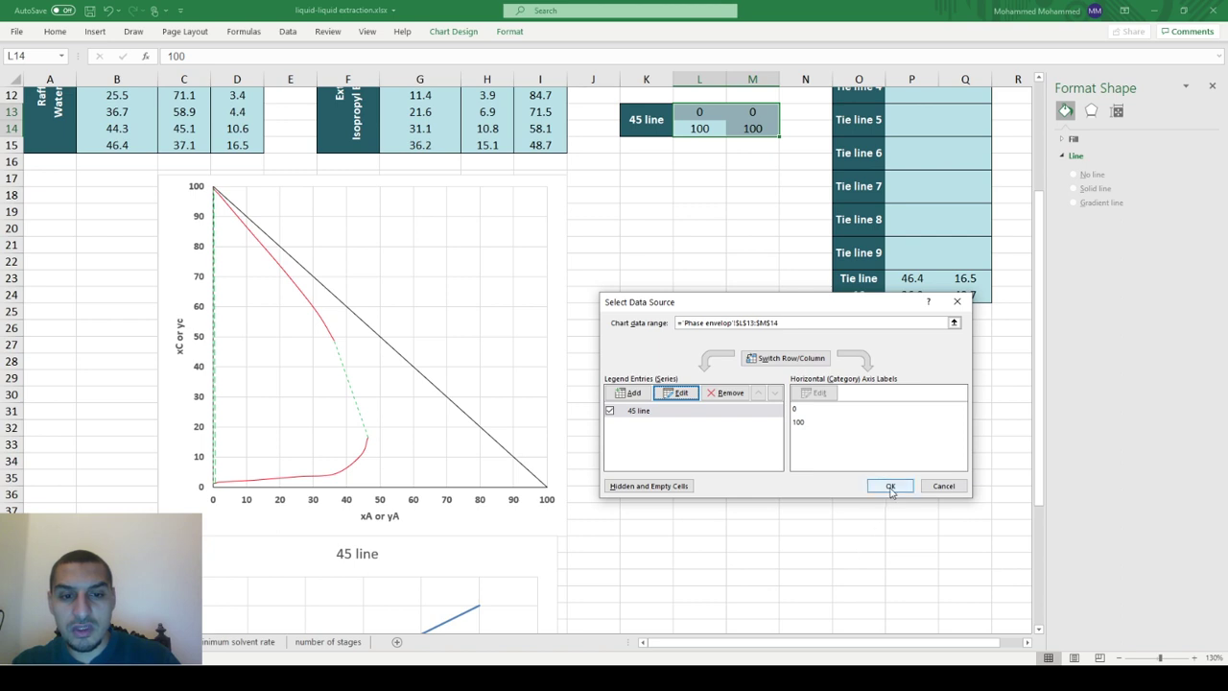
click(890, 485)
Review the plotted 45 line series, then select the chart's vertical axis
click(515, 557)
scroll(514, 552, down, 3)
scroll(508, 518, down, 1)
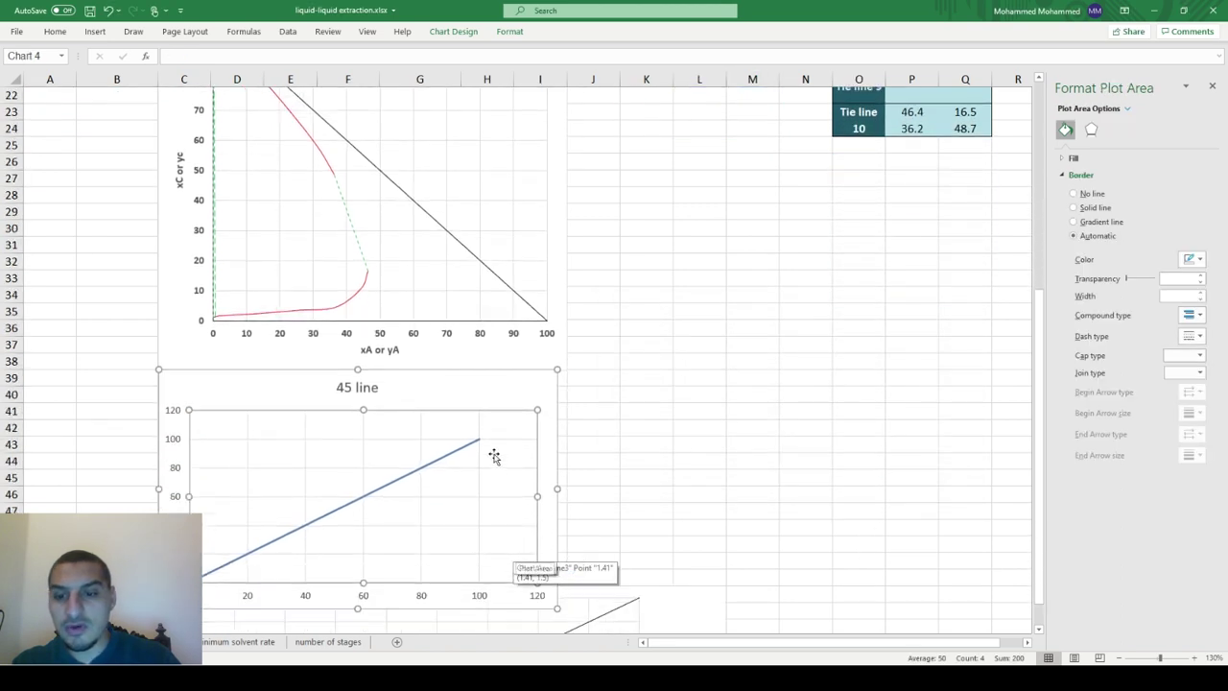
click(347, 514)
click(175, 458)
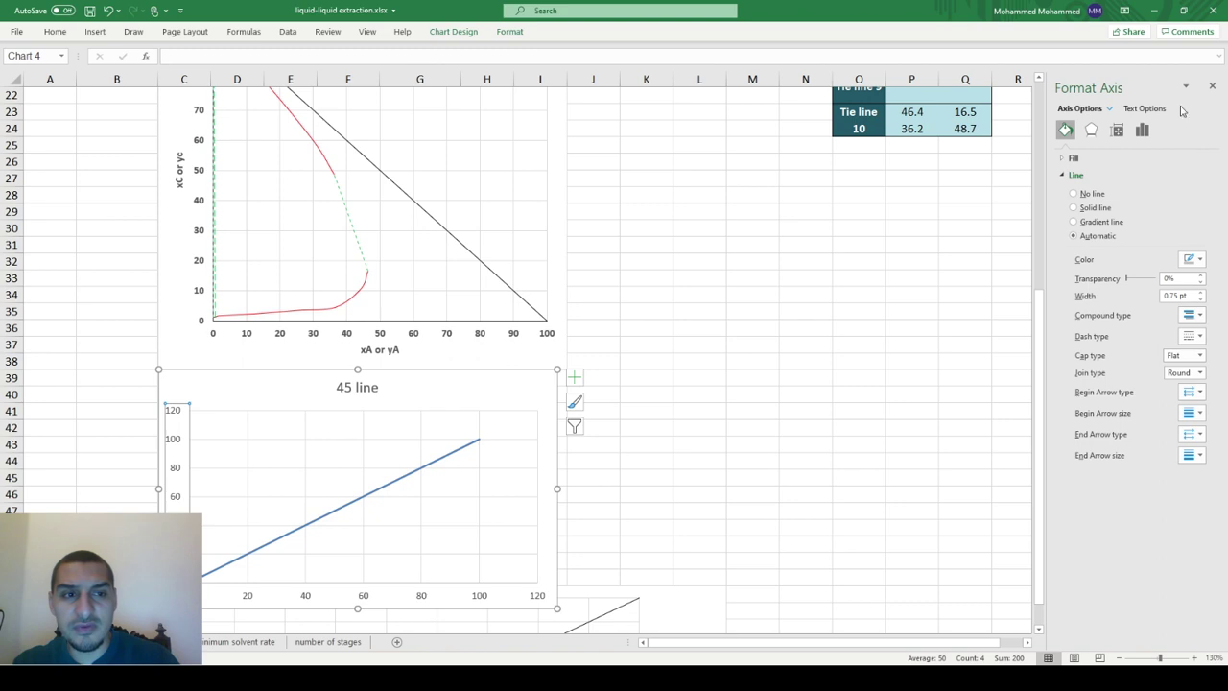
Set the vertical axis maximum to 50 and the horizontal axis maximum to 100
click(1142, 130)
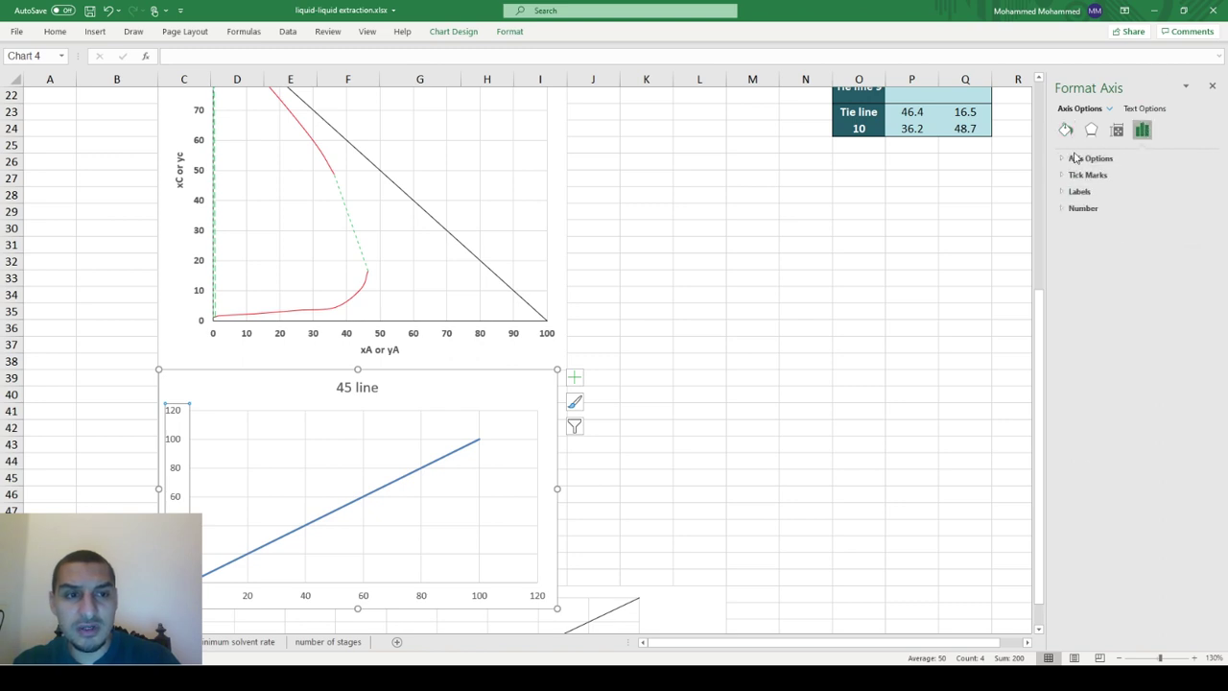
click(1063, 159)
double_click(1146, 207)
text(50)
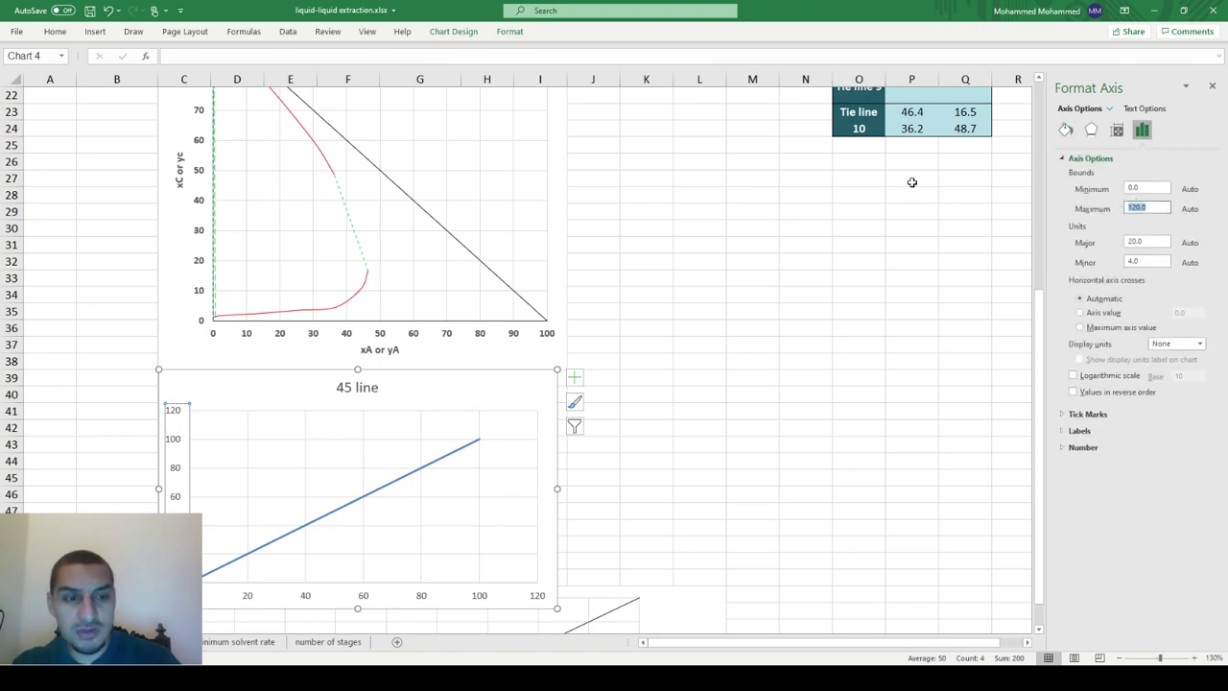
key(Return)
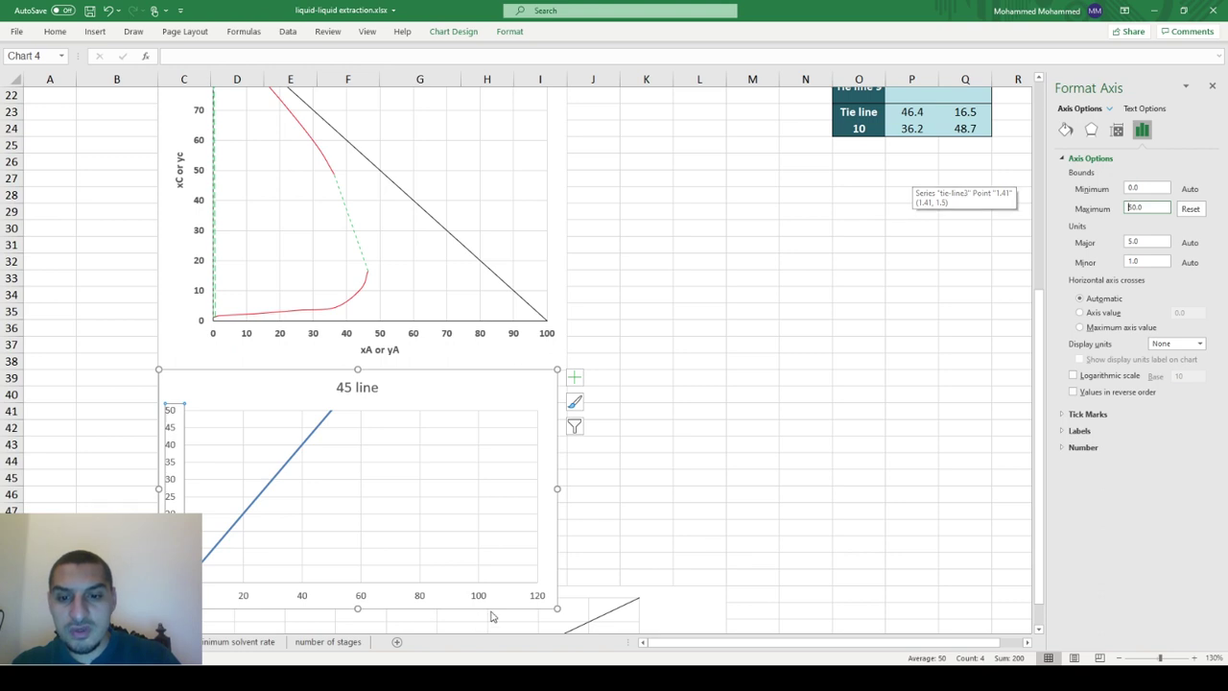
click(540, 598)
double_click(1156, 207)
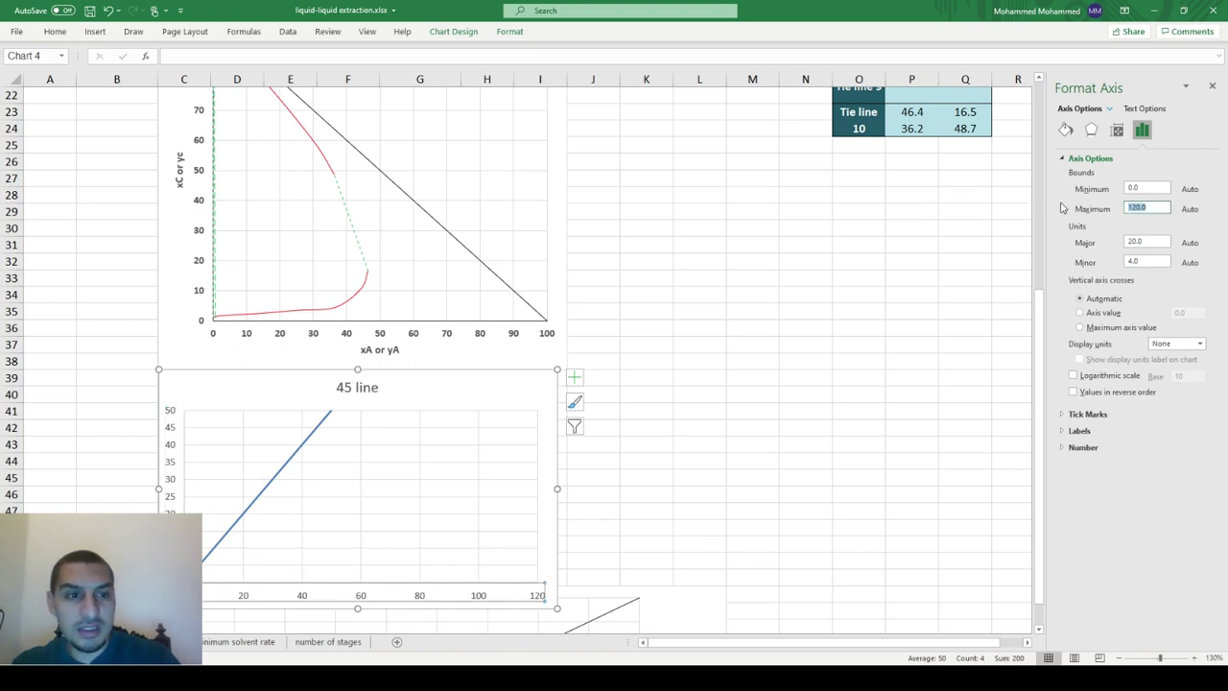
text(100)
key(Return)
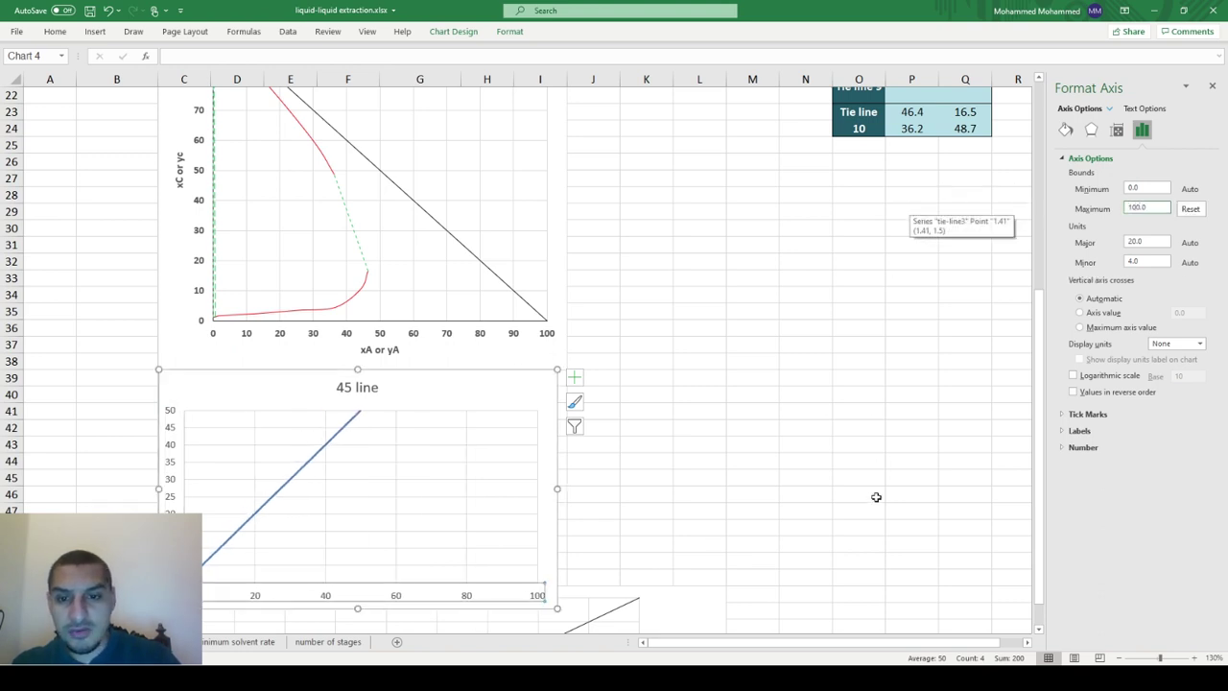
Delete the chart title and enlarge the chart and its plot area to fill the space
drag(556, 488, 566, 488)
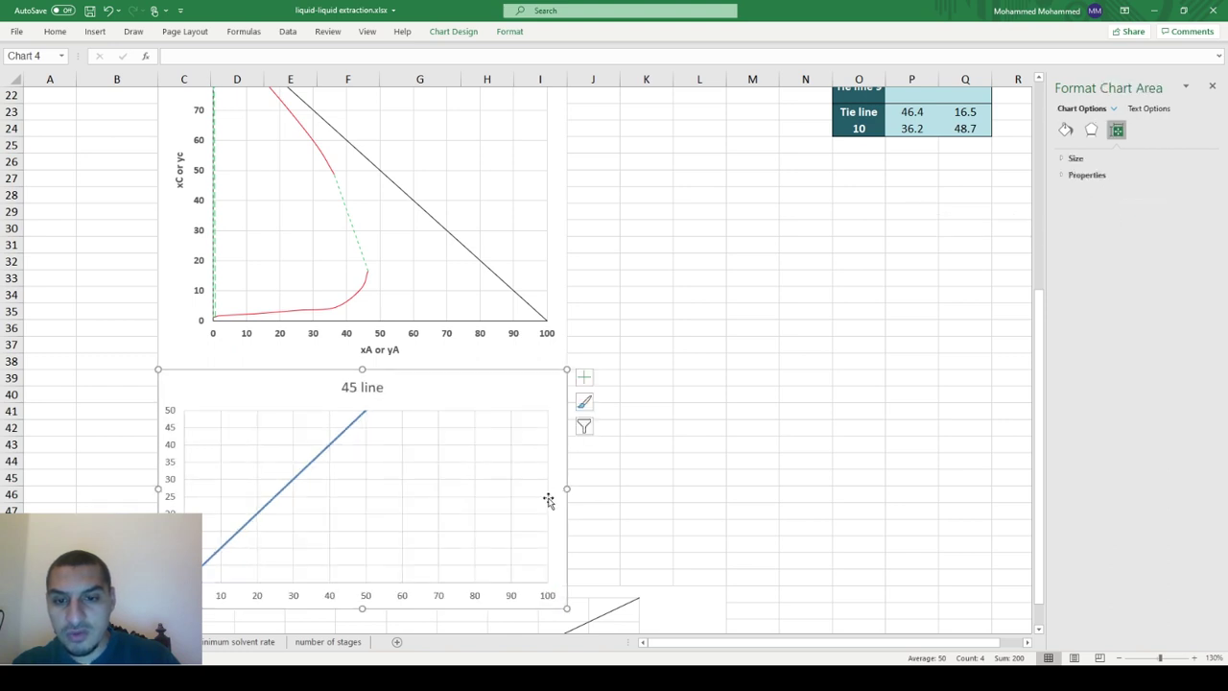
click(195, 447)
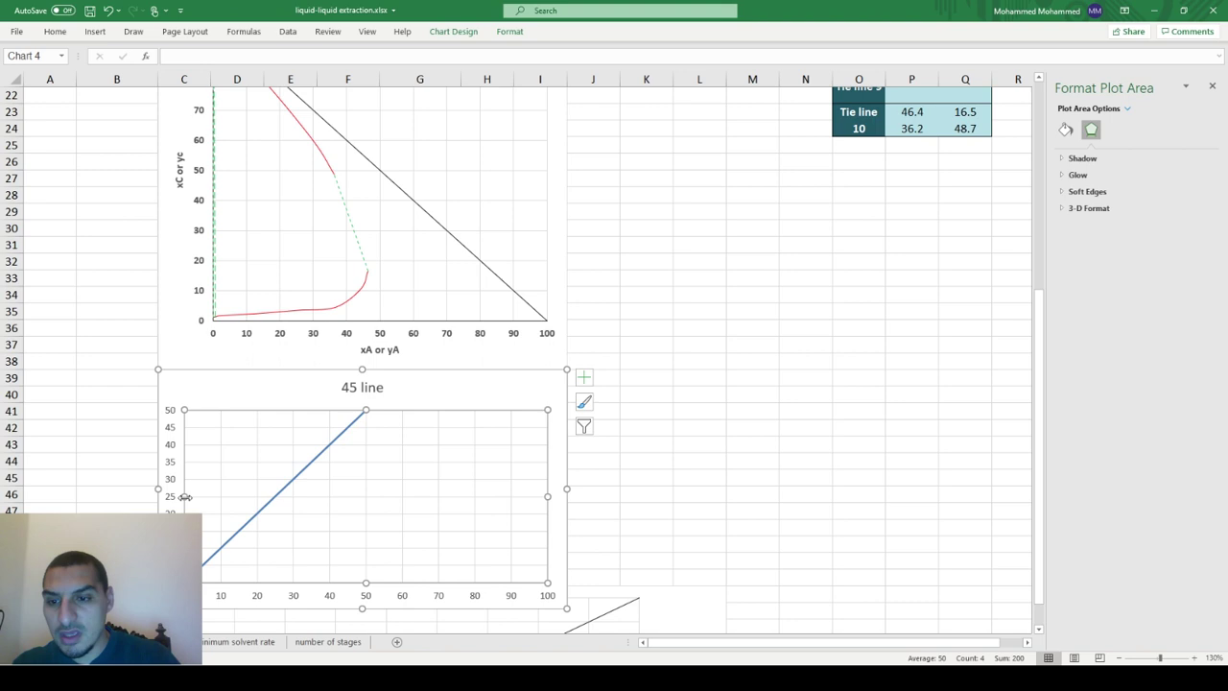
drag(187, 497, 210, 495)
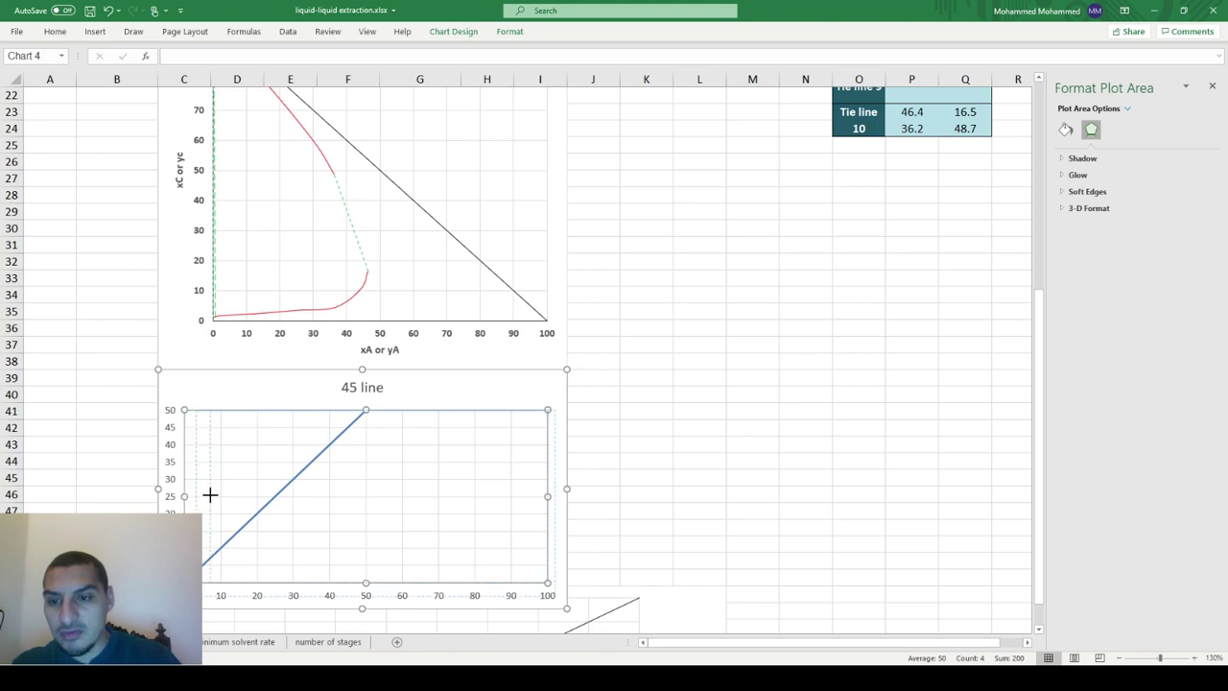
click(362, 387)
key(Delete)
click(381, 408)
drag(379, 409, 379, 383)
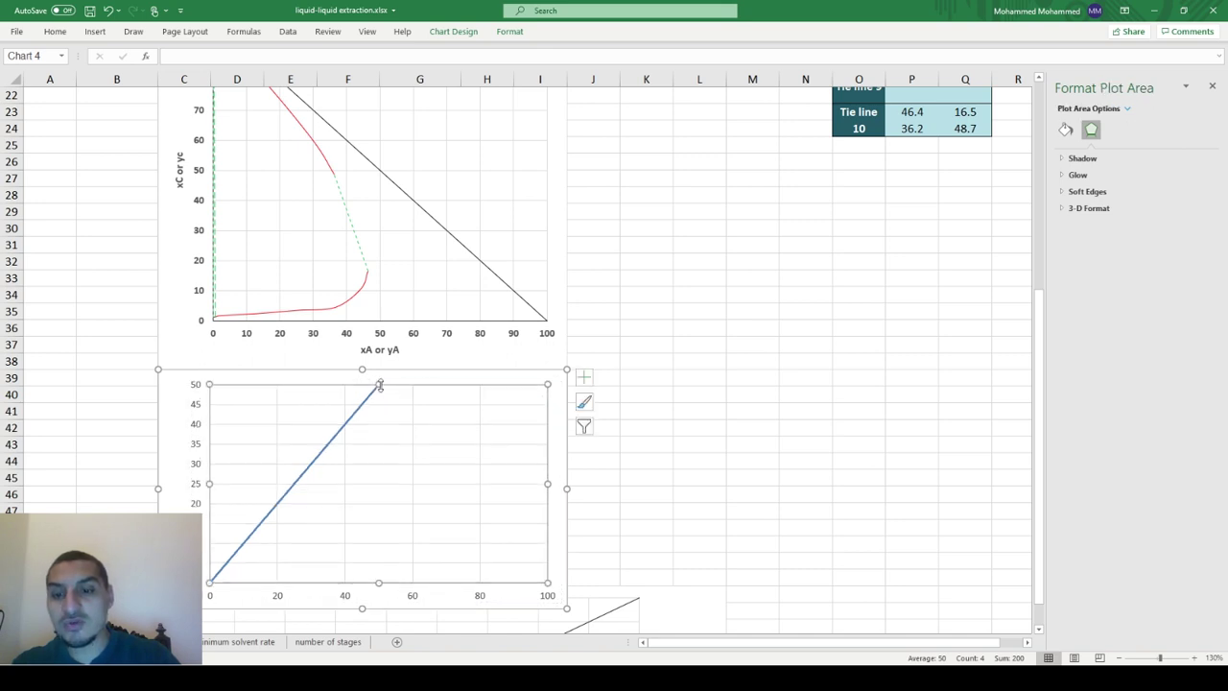
click(182, 401)
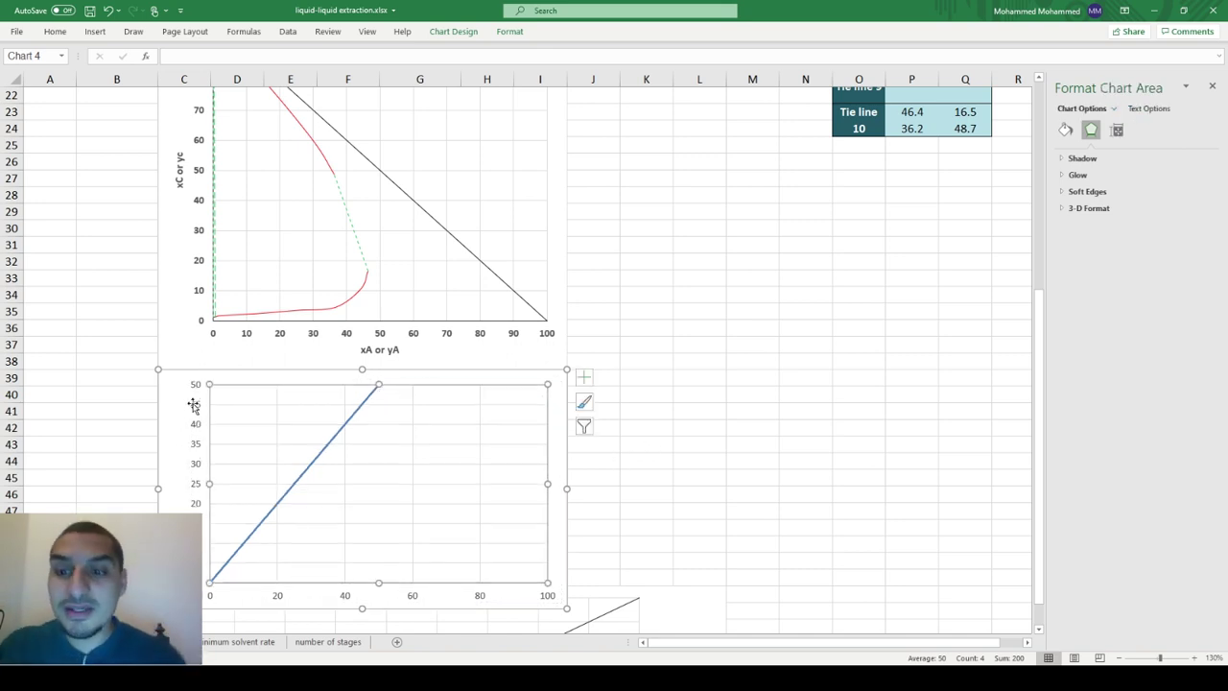
mouse_move(266, 521)
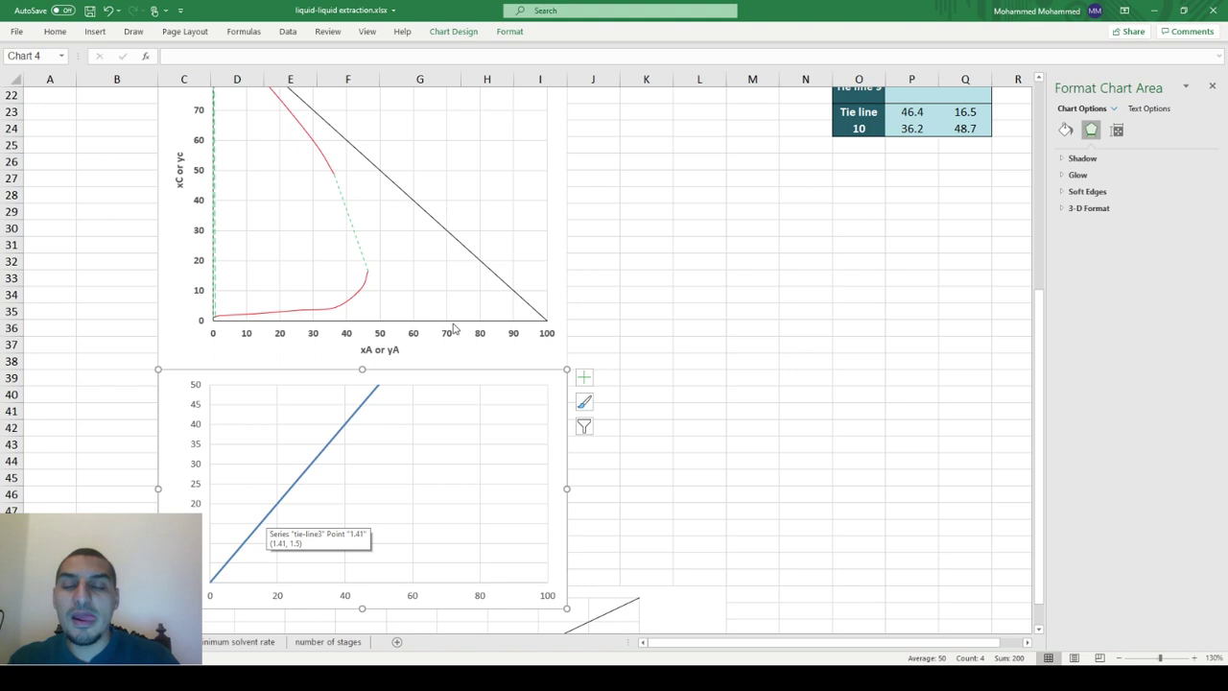
Review the raffinate and extract acetic acid values starting at B6 and G6
scroll(452, 326, up, 2)
scroll(453, 327, up, 1)
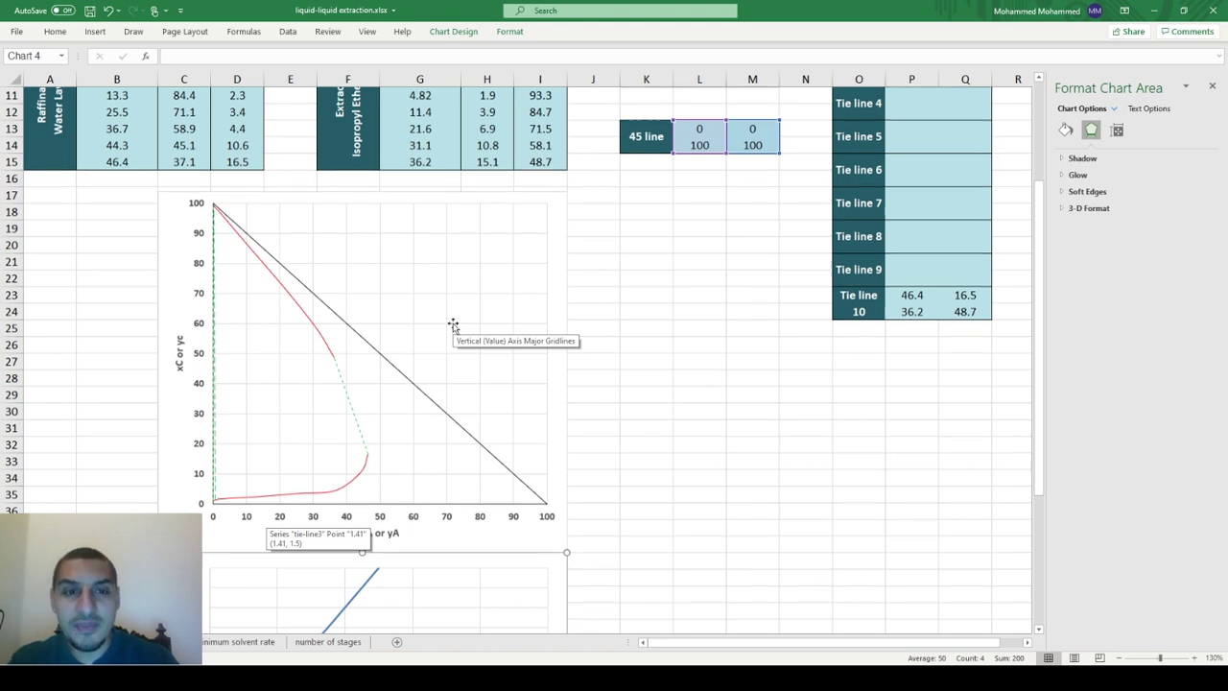
scroll(454, 328, up, 3)
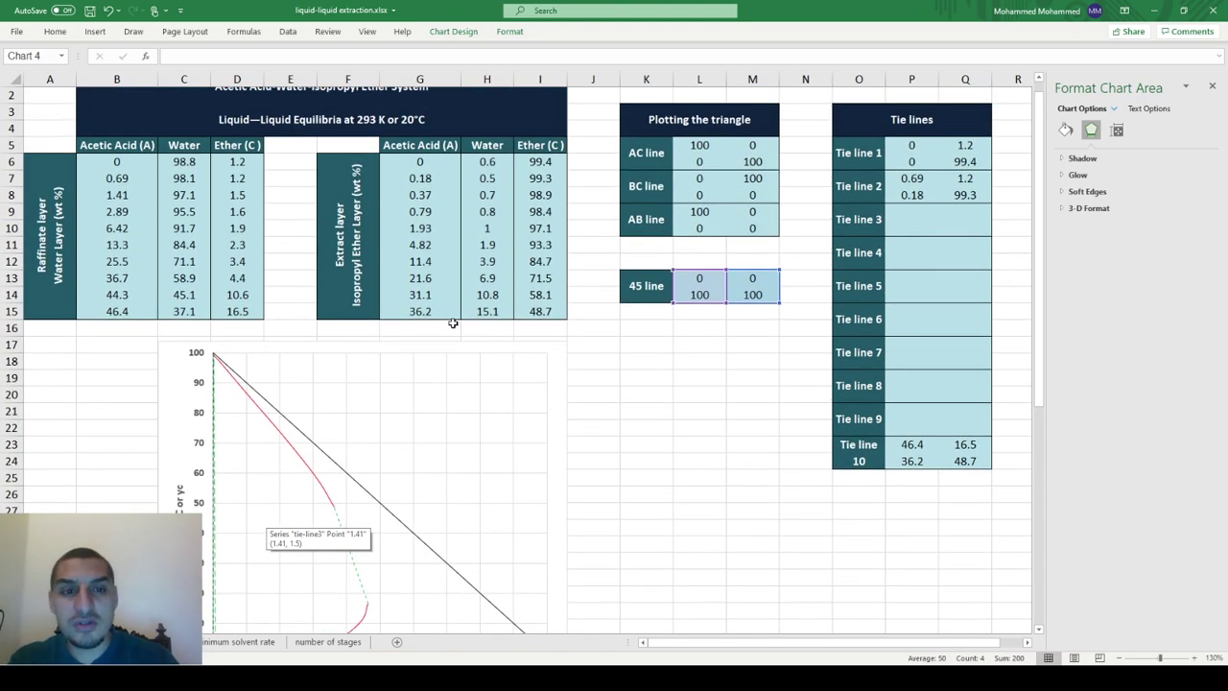
click(113, 163)
click(419, 160)
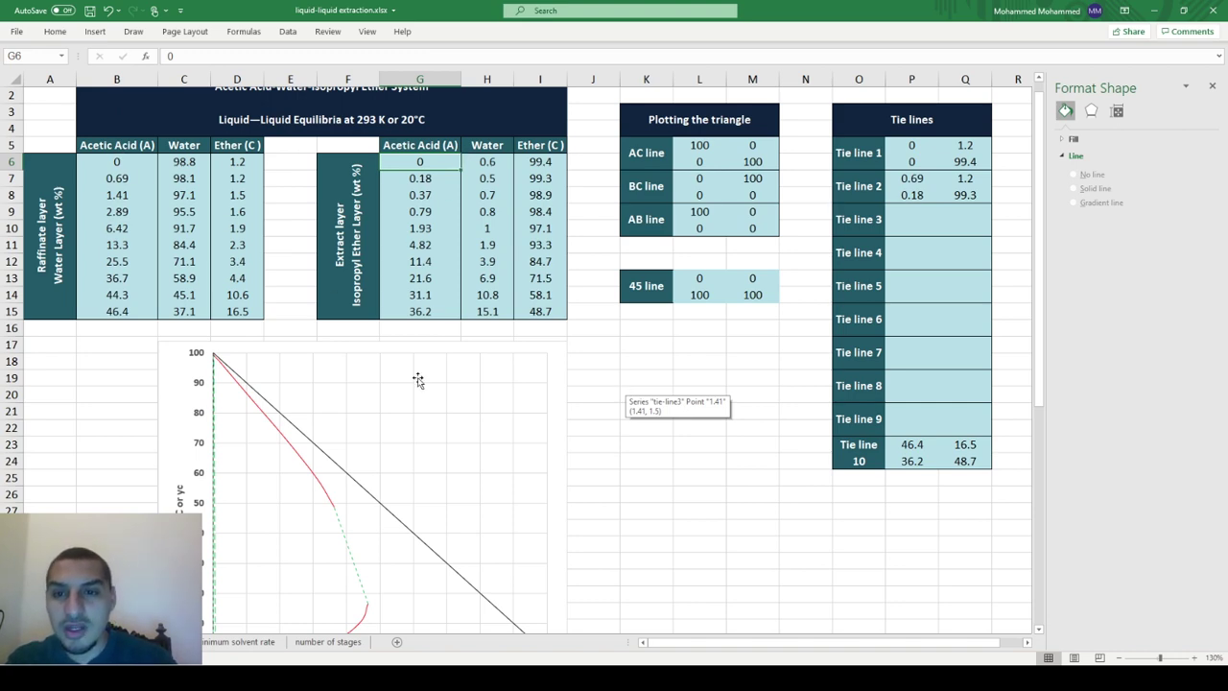
Bring up the shortcut menu on the 45-line chart's plot area
scroll(418, 378, down, 4)
scroll(418, 381, down, 1)
right_click(387, 520)
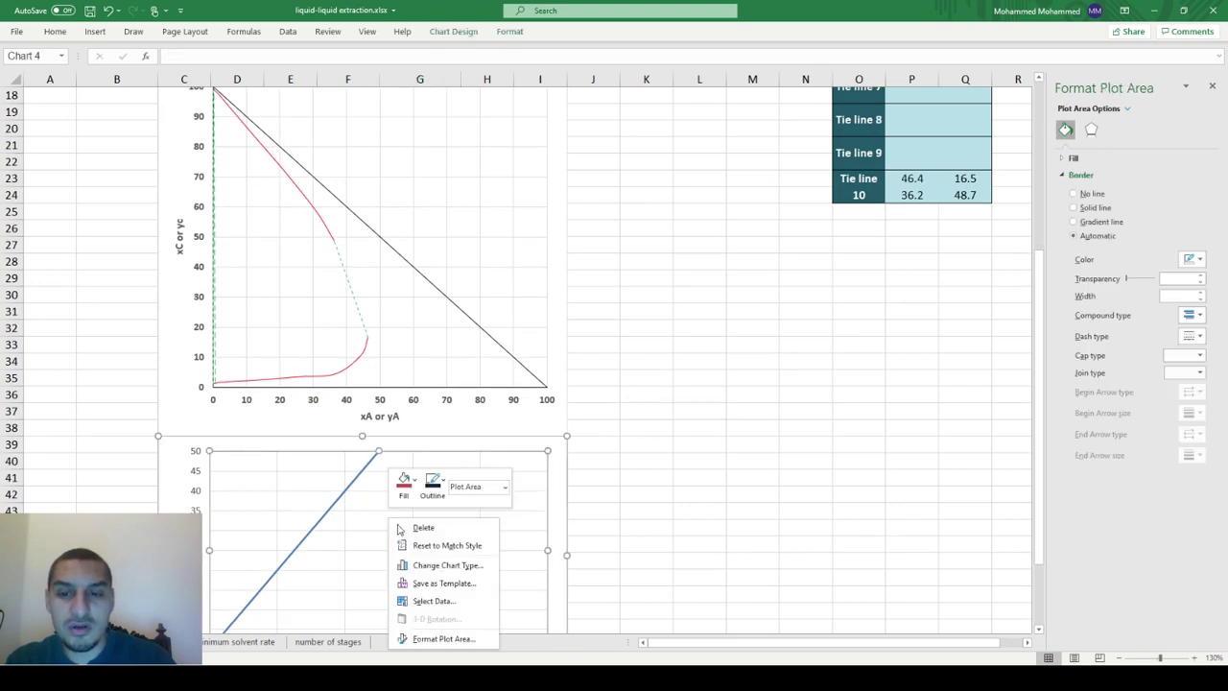
Add a new series 'Ee' with X values B6:B15 and Y values G6:G15
click(399, 599)
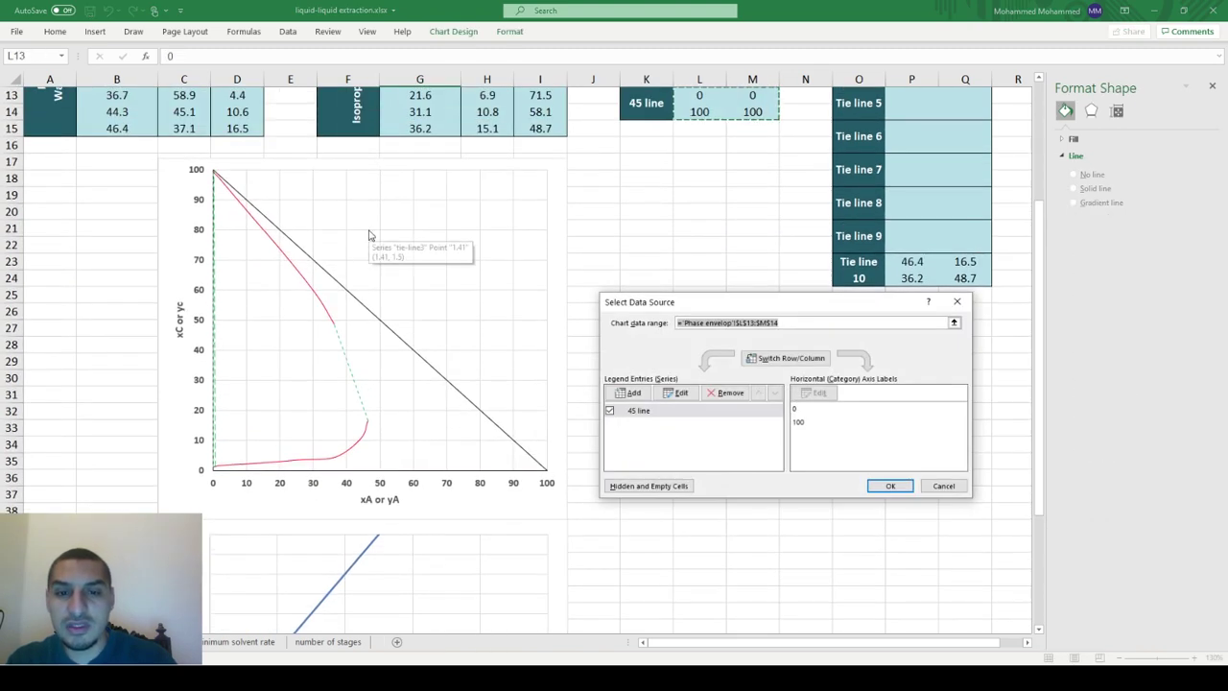
click(633, 394)
text(Equilibriu)
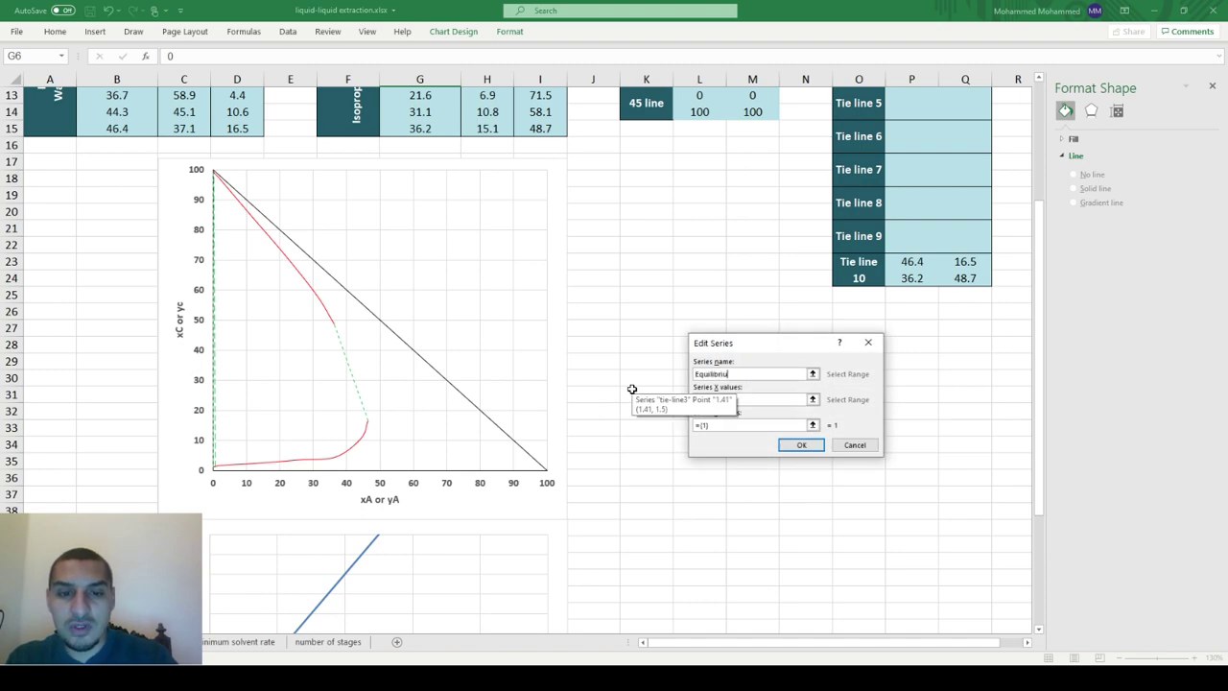
text(m curve)
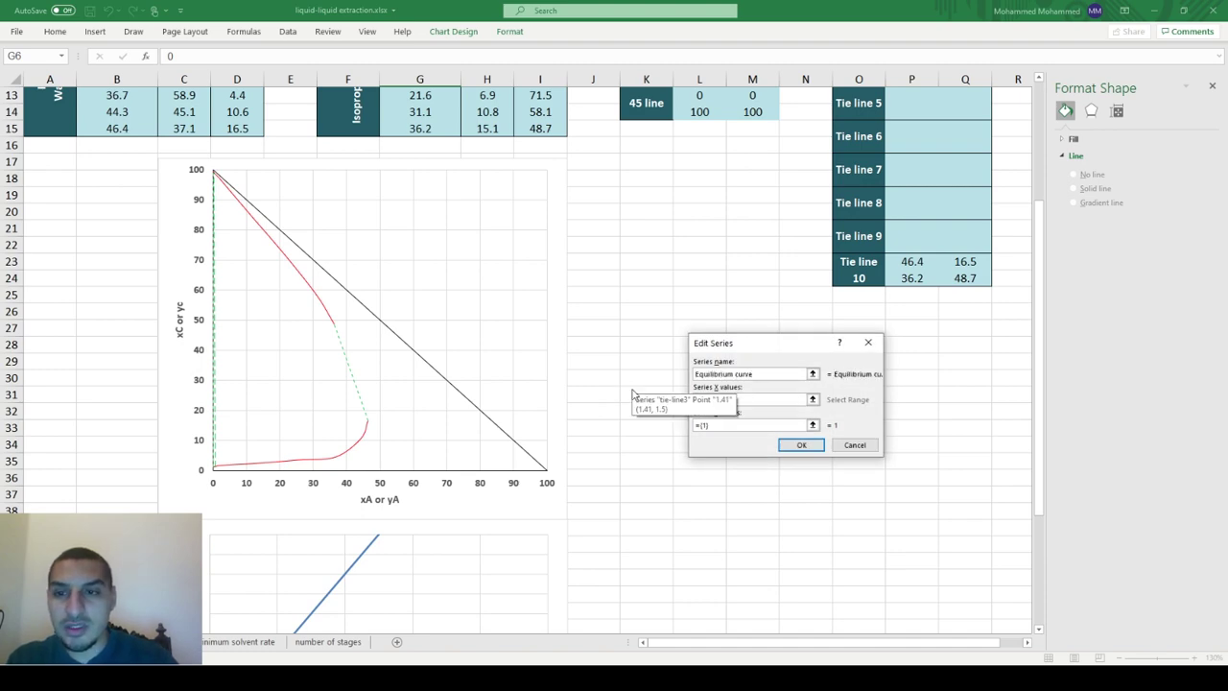
scroll(633, 393, up, 3)
drag(50, 145, 50, 295)
drag(117, 145, 117, 294)
click(752, 425)
click(540, 144)
key(Left)
key(Left)
key(ctrl+shift+Down)
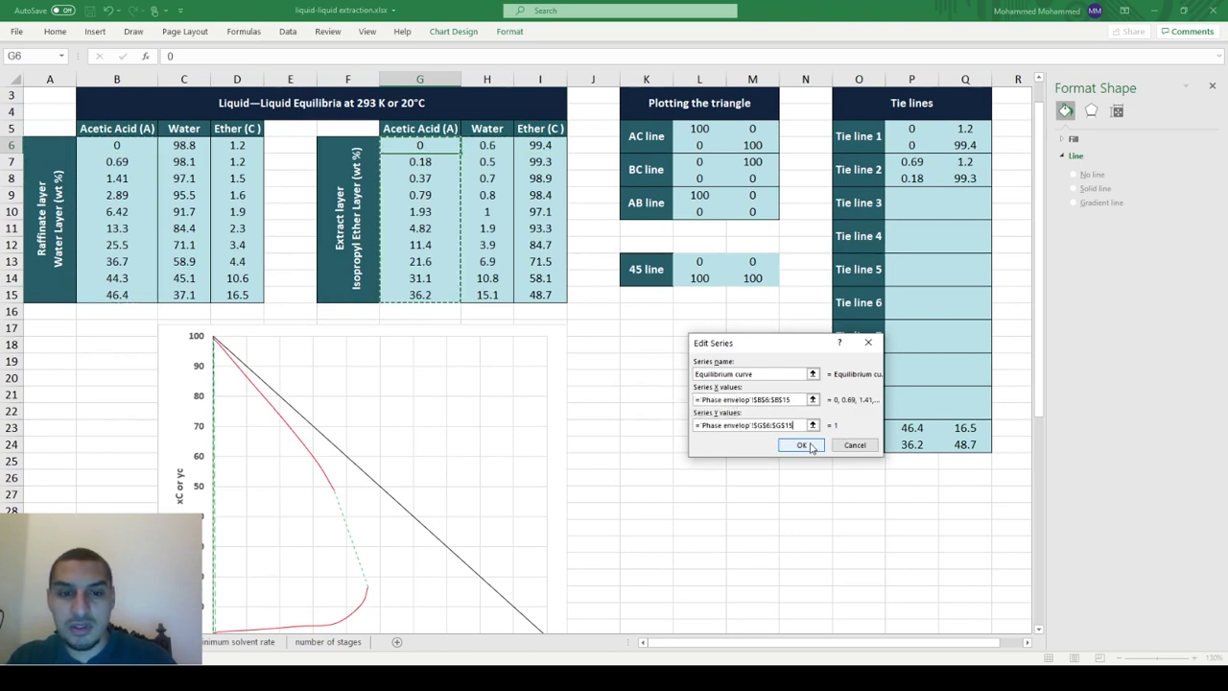
click(802, 445)
click(891, 485)
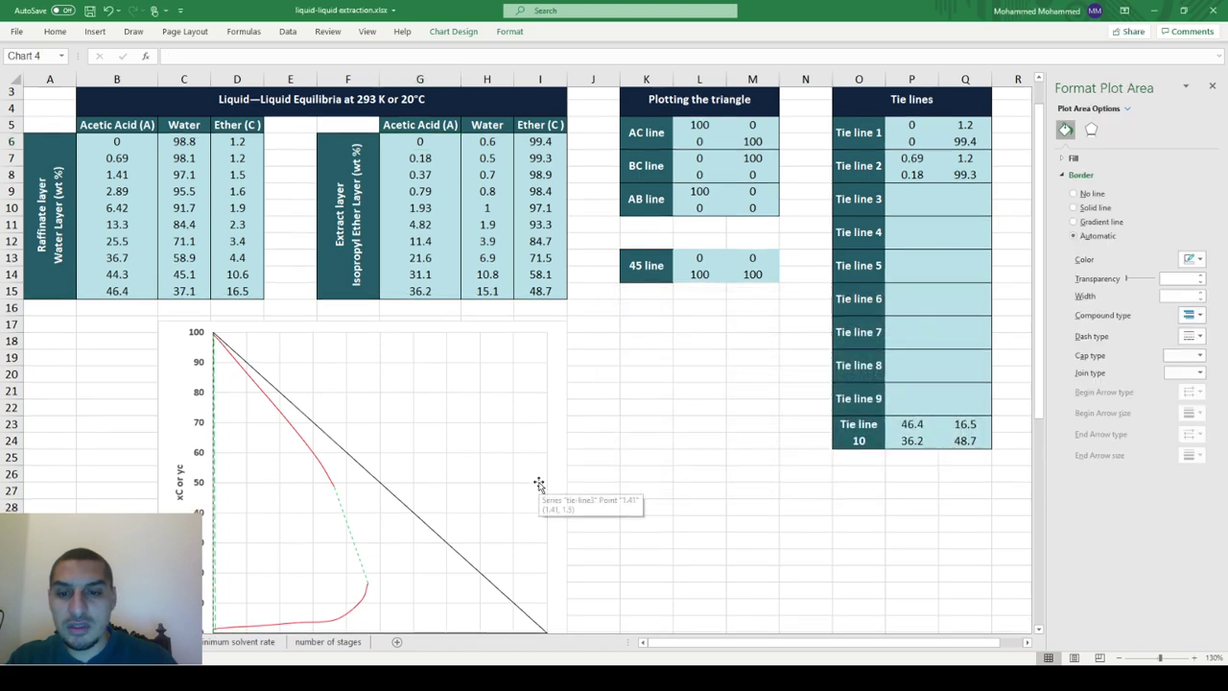
Set the second chart's horizontal axis major unit to 10
scroll(539, 482, down, 4)
scroll(539, 482, down, 2)
scroll(398, 461, down, 4)
scroll(398, 460, down, 2)
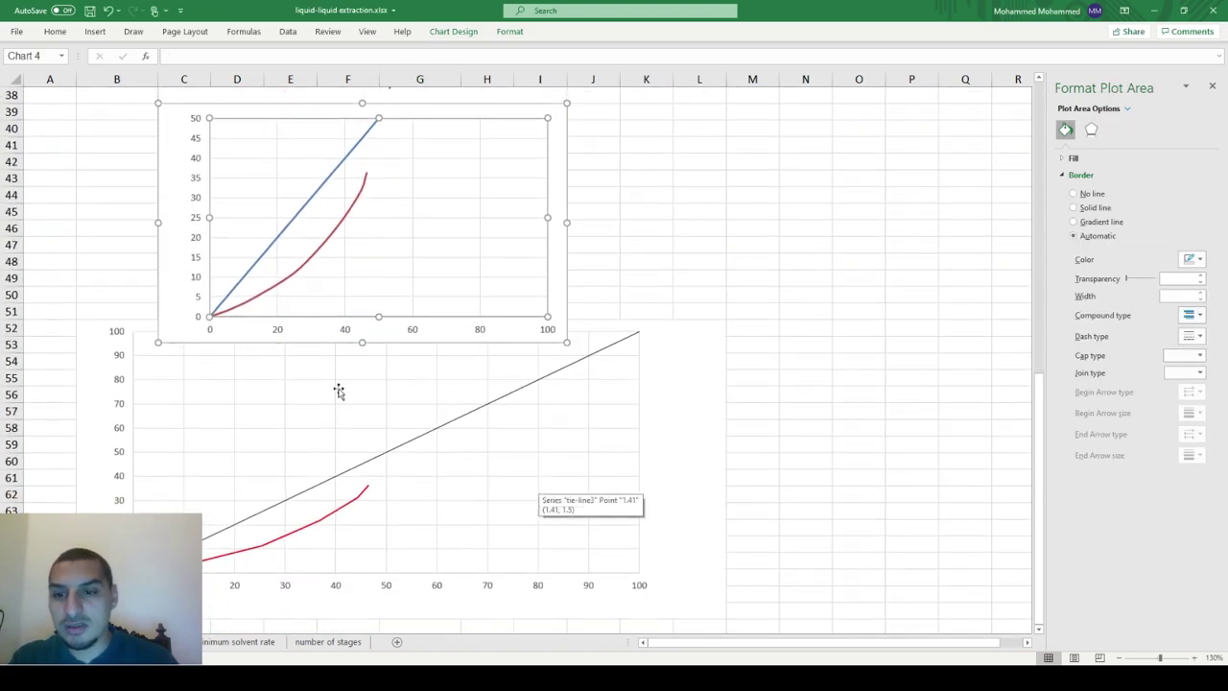
scroll(337, 391, up, 3)
click(349, 495)
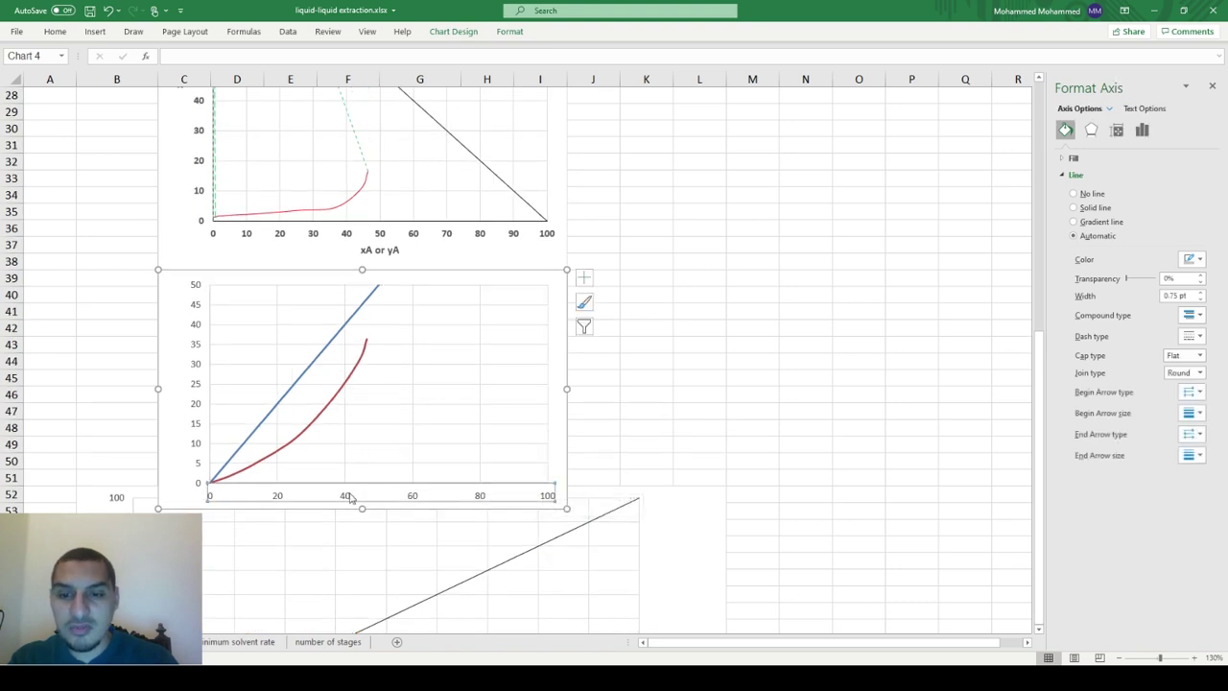
click(1141, 131)
click(1061, 159)
click(1155, 206)
click(1153, 241)
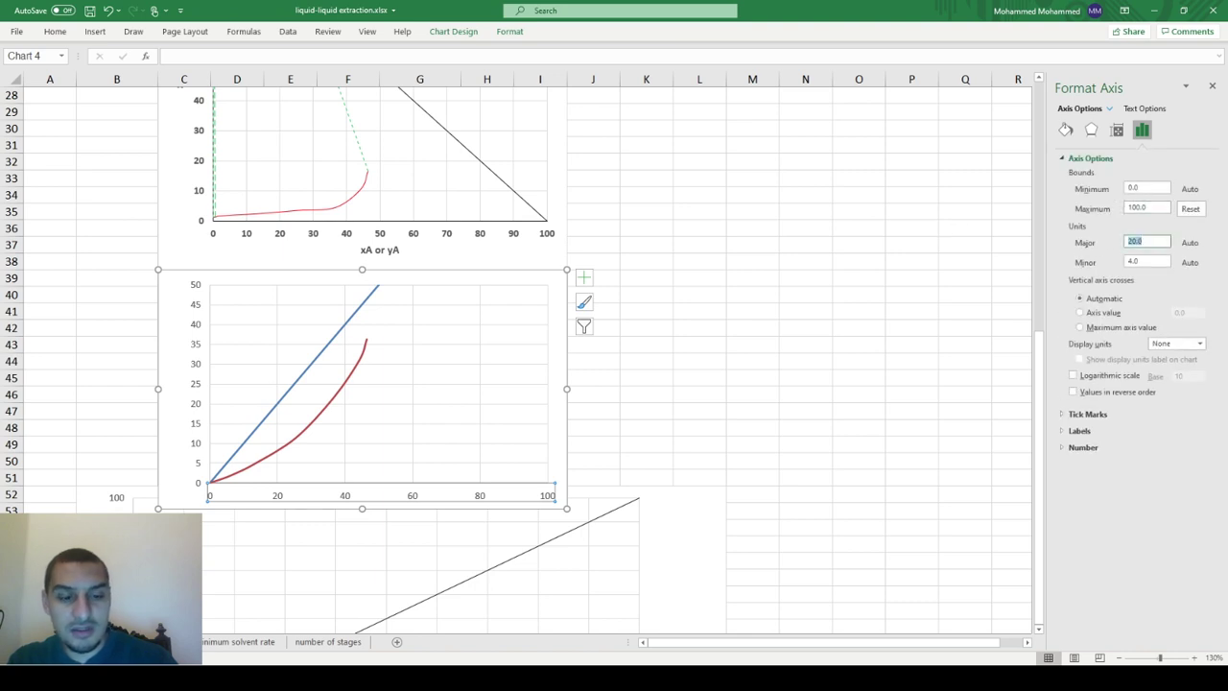
text(10)
key(Return)
click(614, 193)
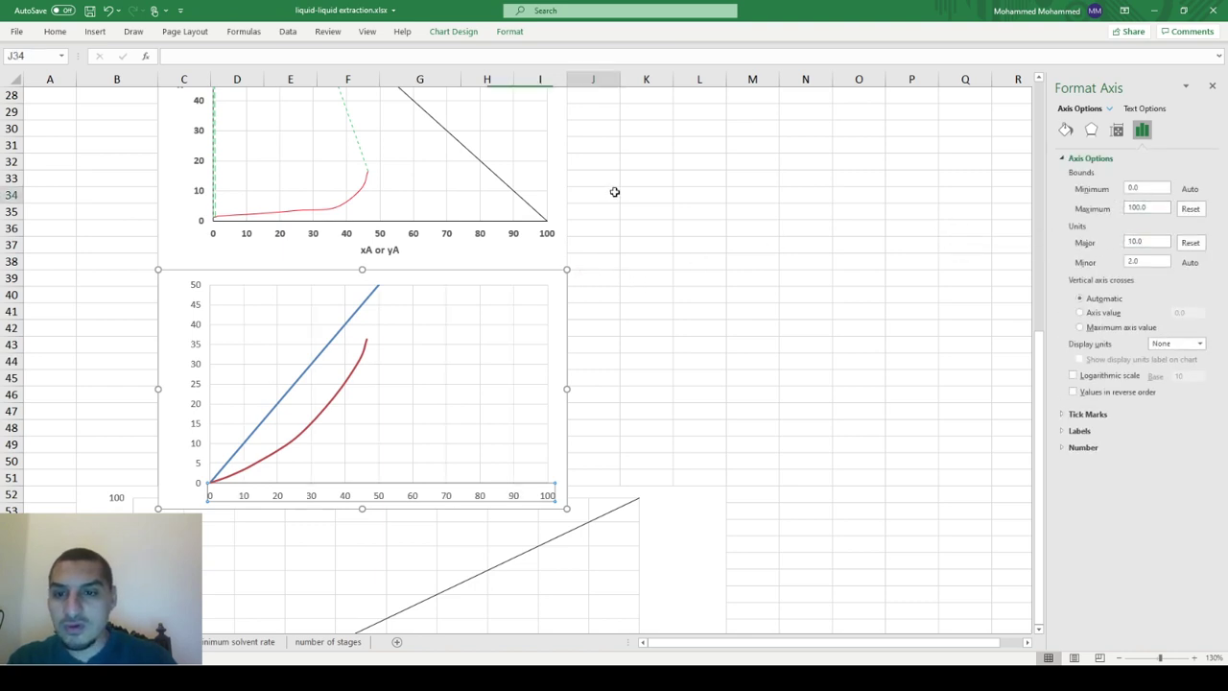
scroll(376, 276, up, 3)
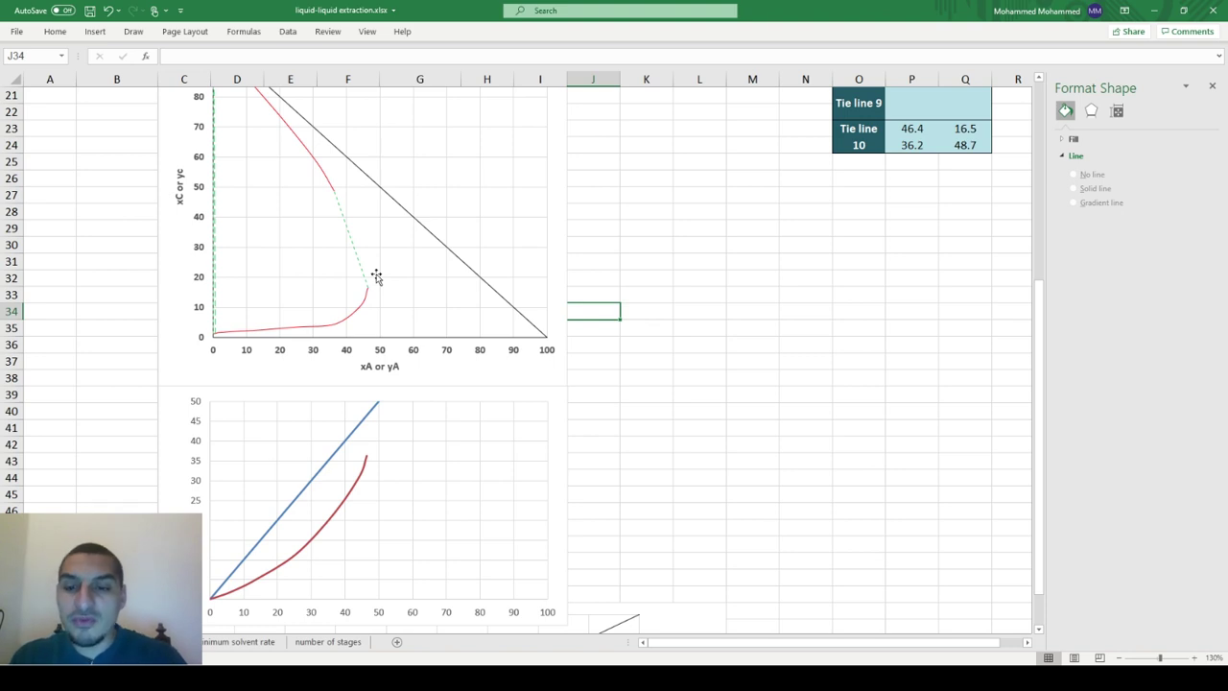
scroll(376, 276, up, 2)
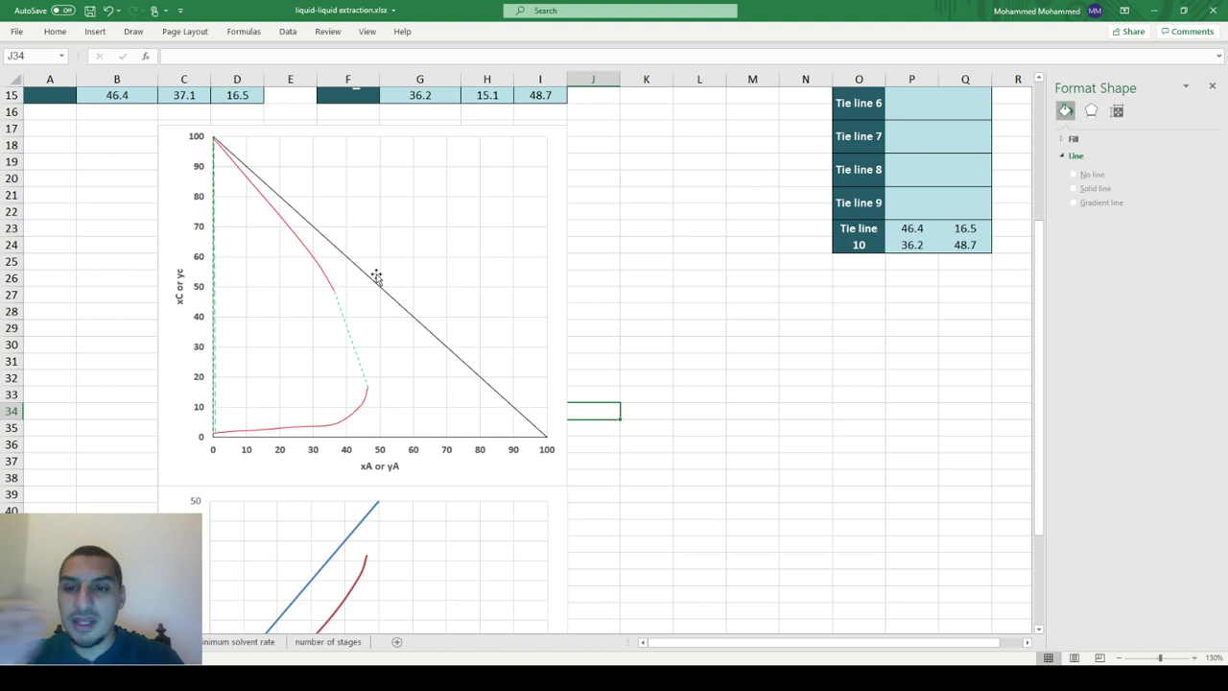
scroll(376, 276, up, 2)
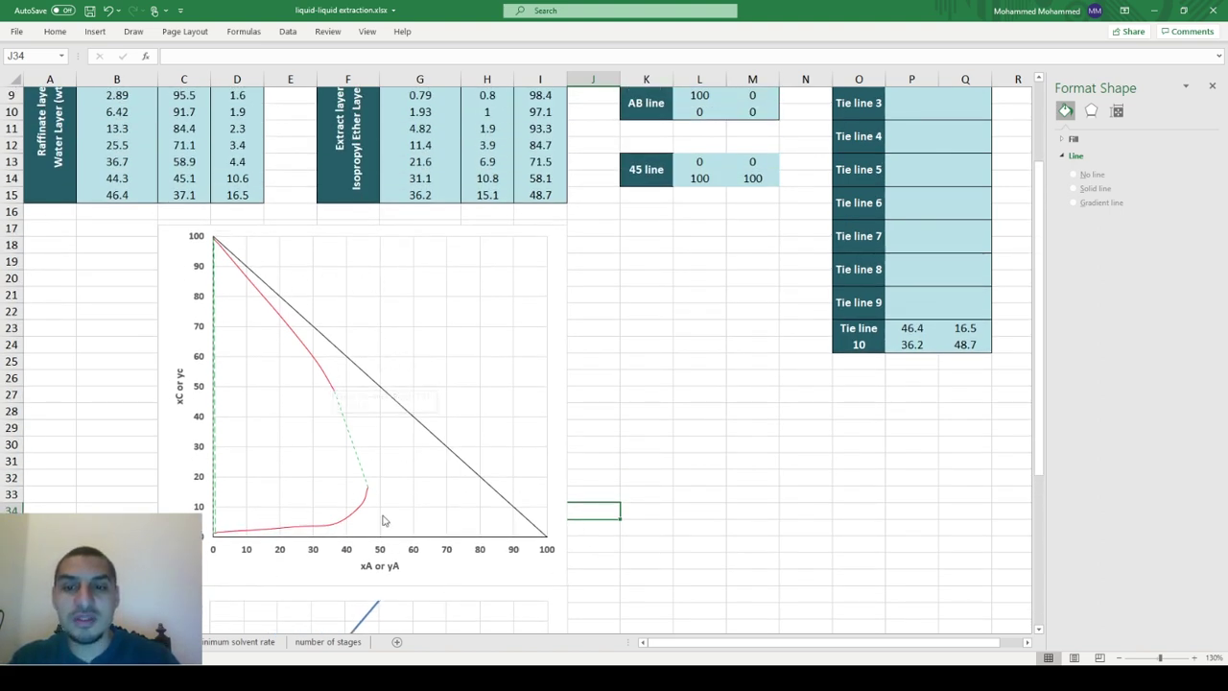
scroll(357, 414, down, 1)
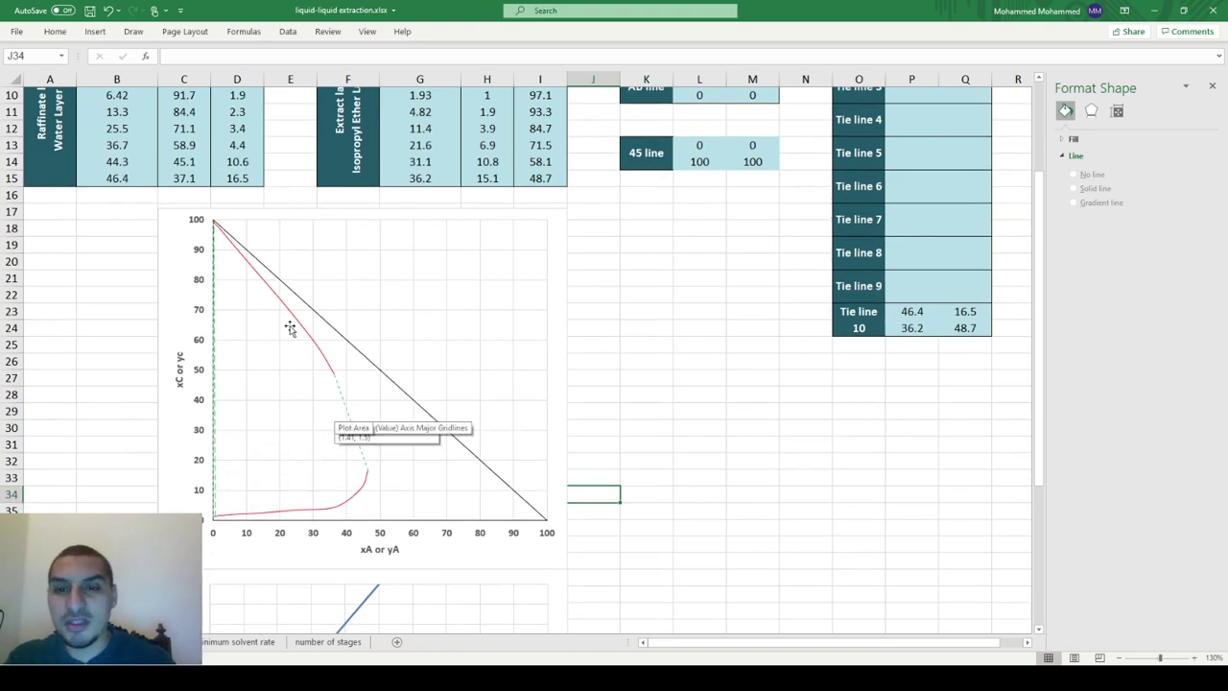
scroll(213, 503, down, 1)
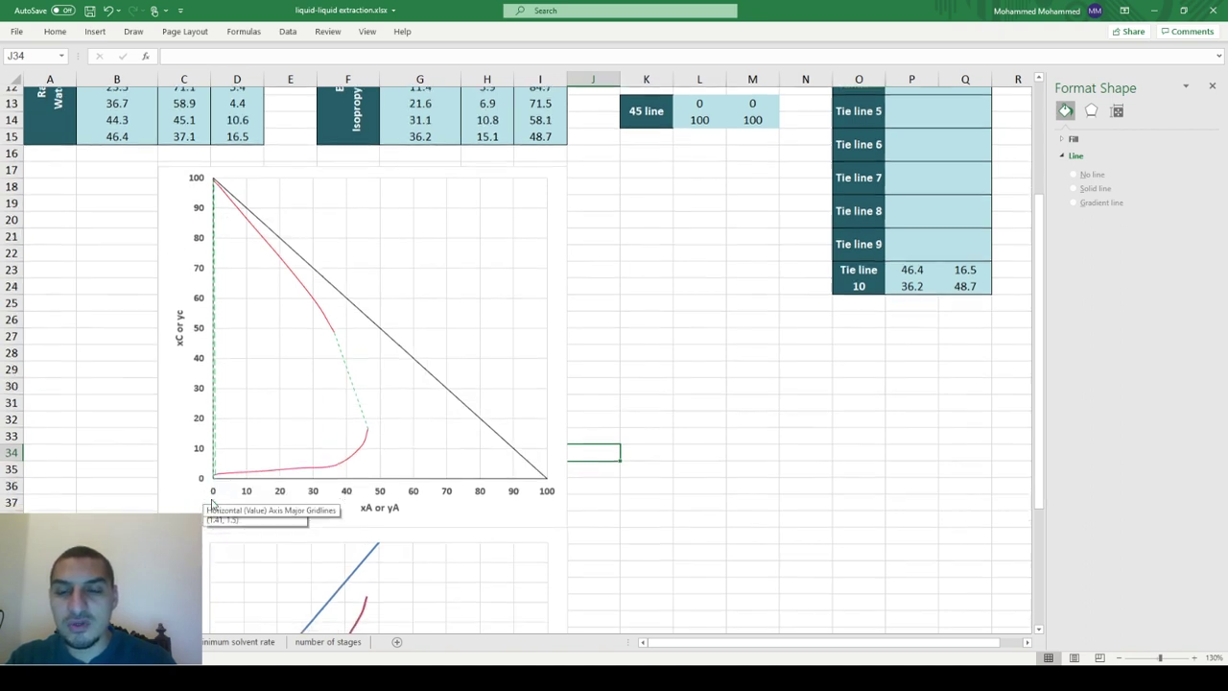
scroll(213, 502, down, 2)
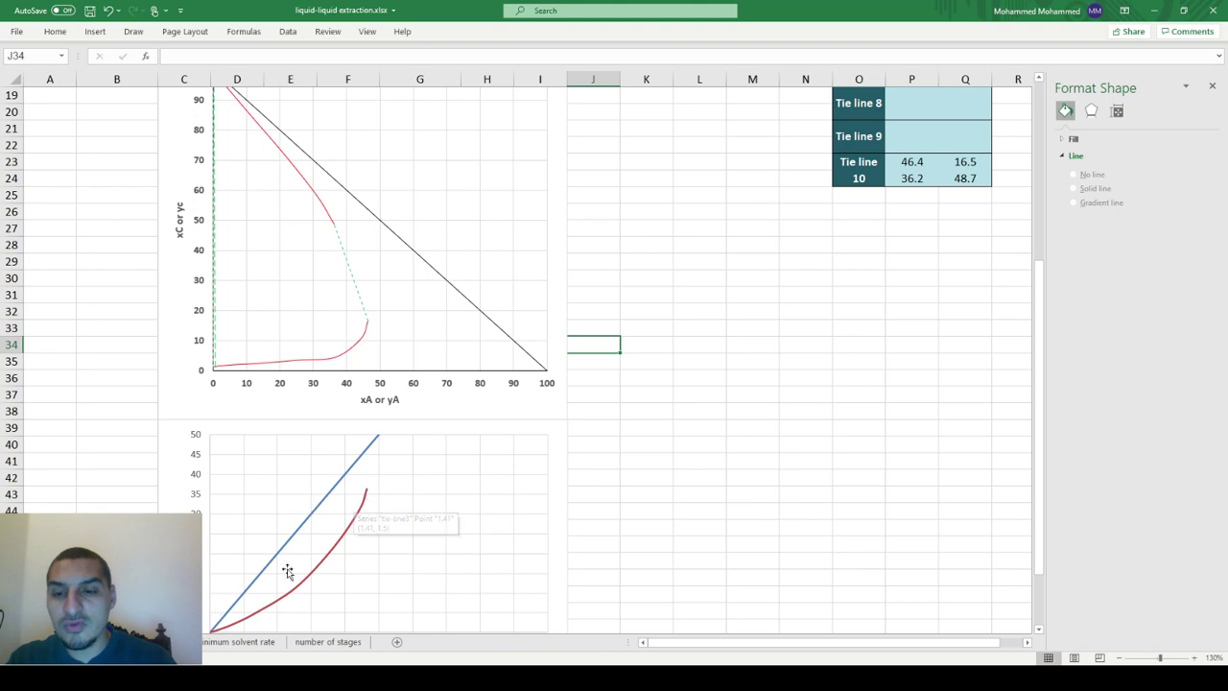
scroll(388, 469, up, 2)
scroll(387, 468, up, 2)
scroll(388, 469, up, 1)
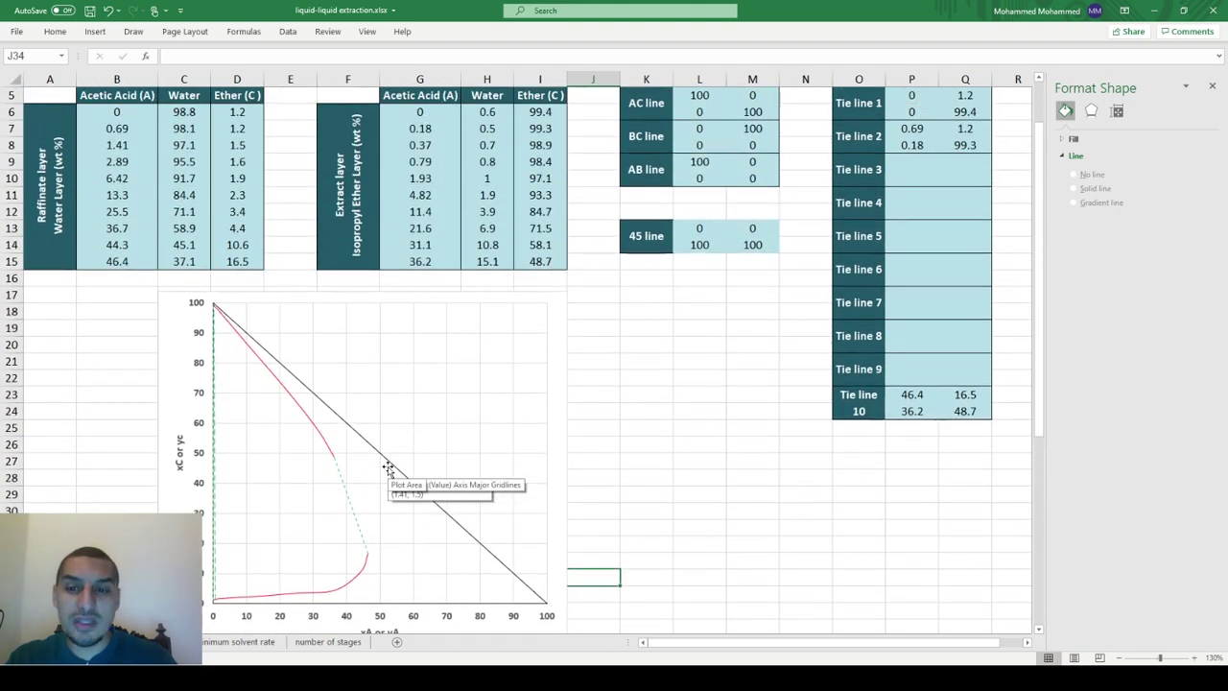
scroll(388, 469, up, 2)
scroll(388, 469, down, 4)
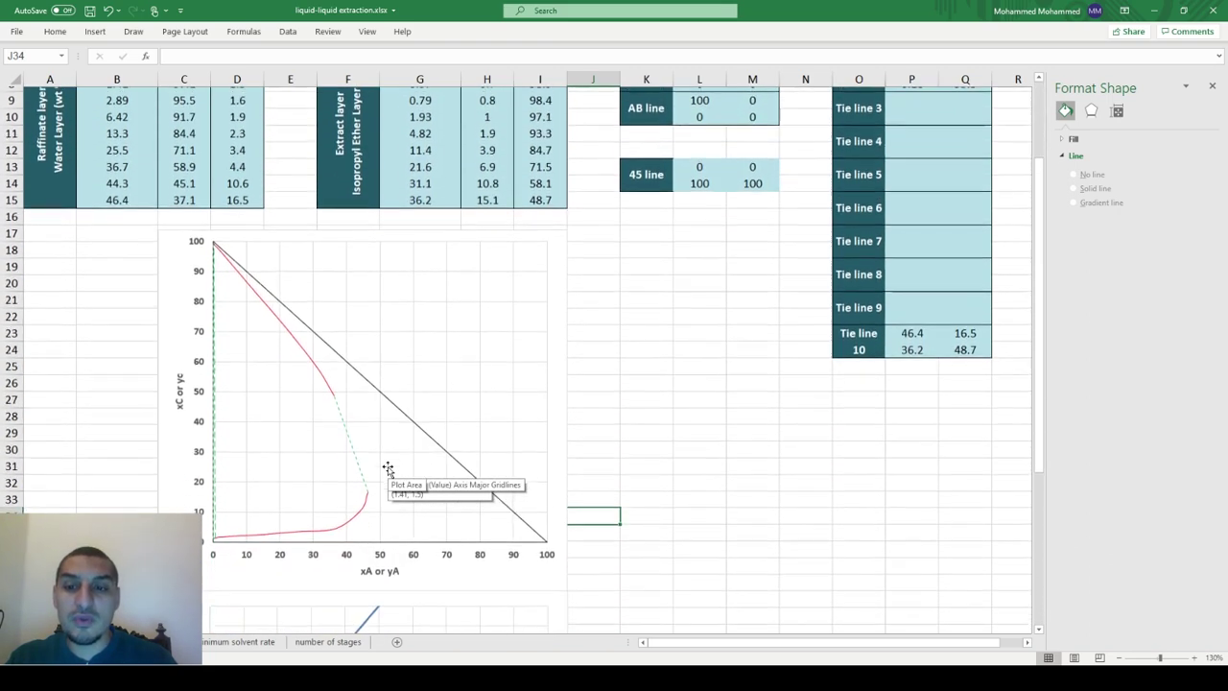
scroll(369, 481, down, 3)
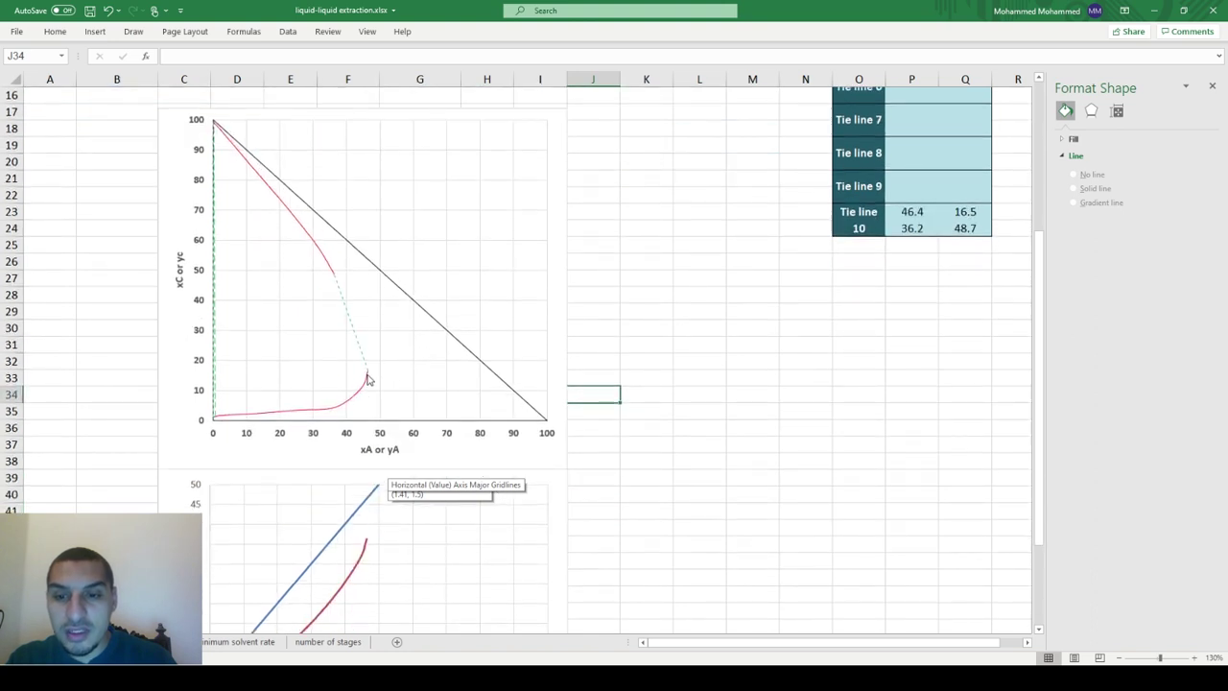
mouse_move(368, 373)
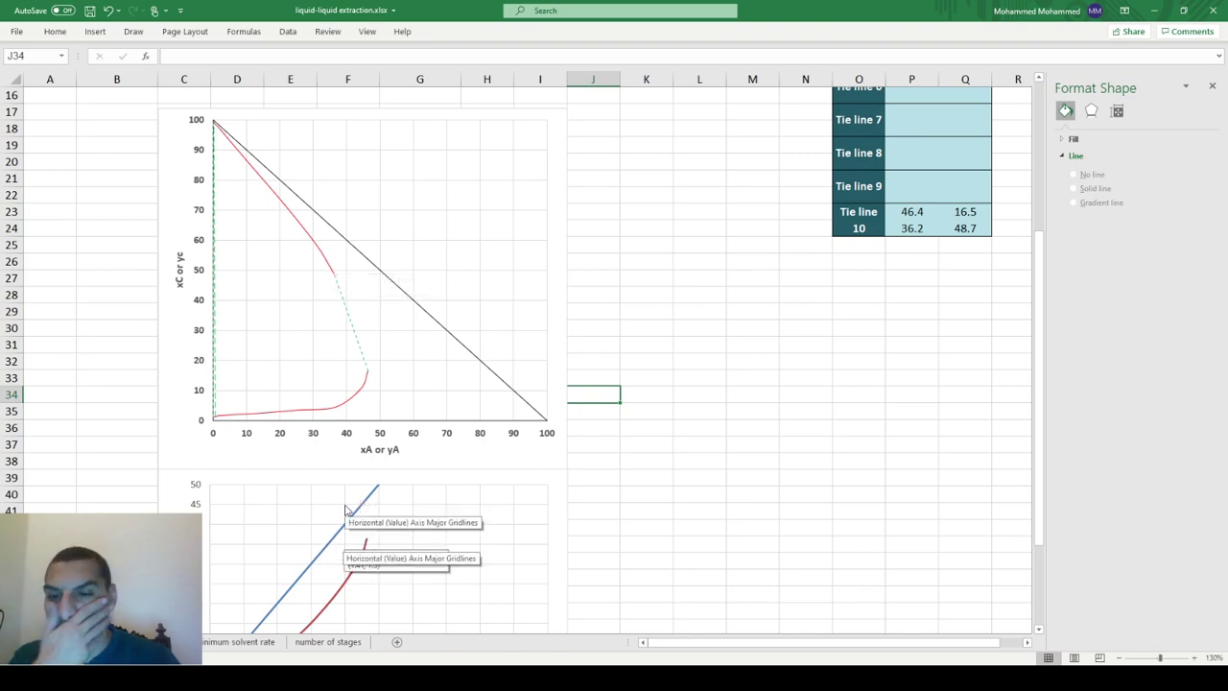
scroll(345, 509, up, 3)
scroll(290, 413, up, 1)
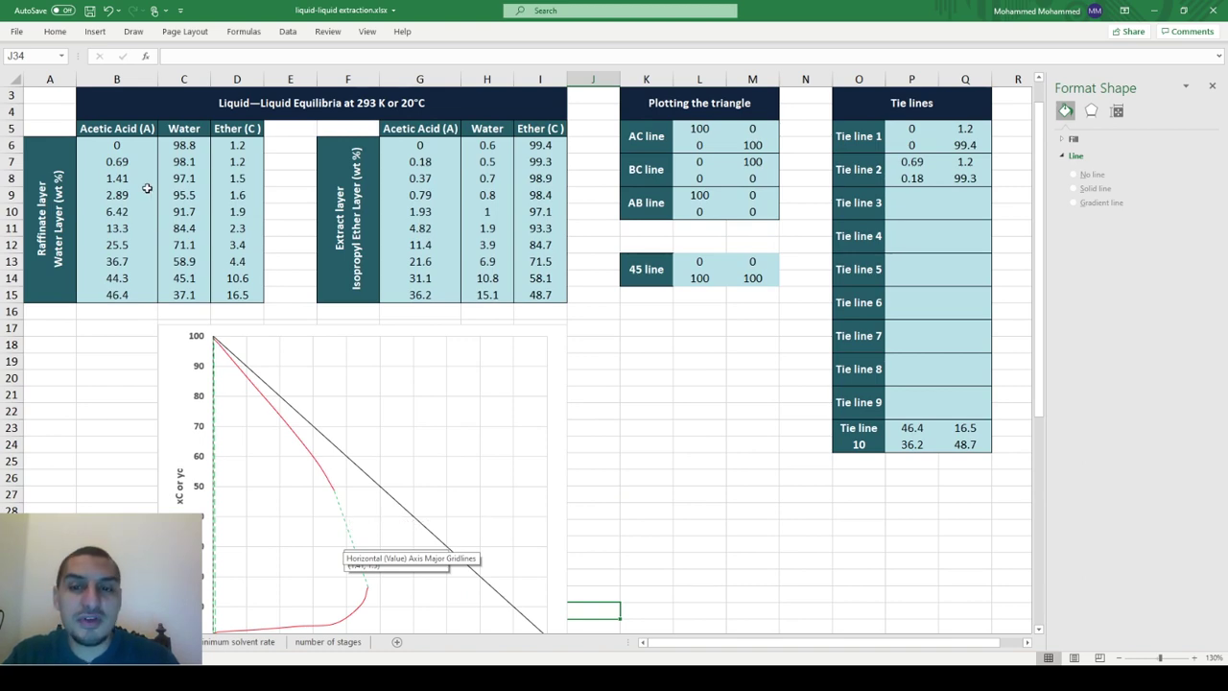
scroll(147, 188, down, 4)
scroll(147, 188, down, 2)
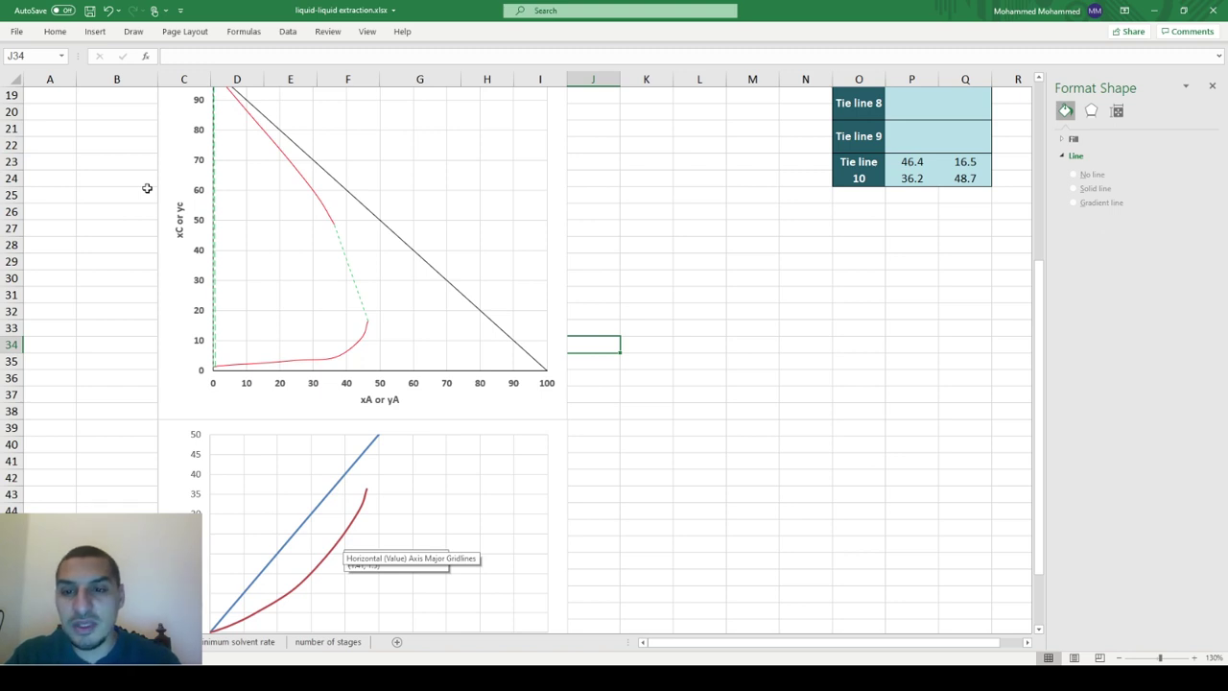
scroll(147, 188, up, 2)
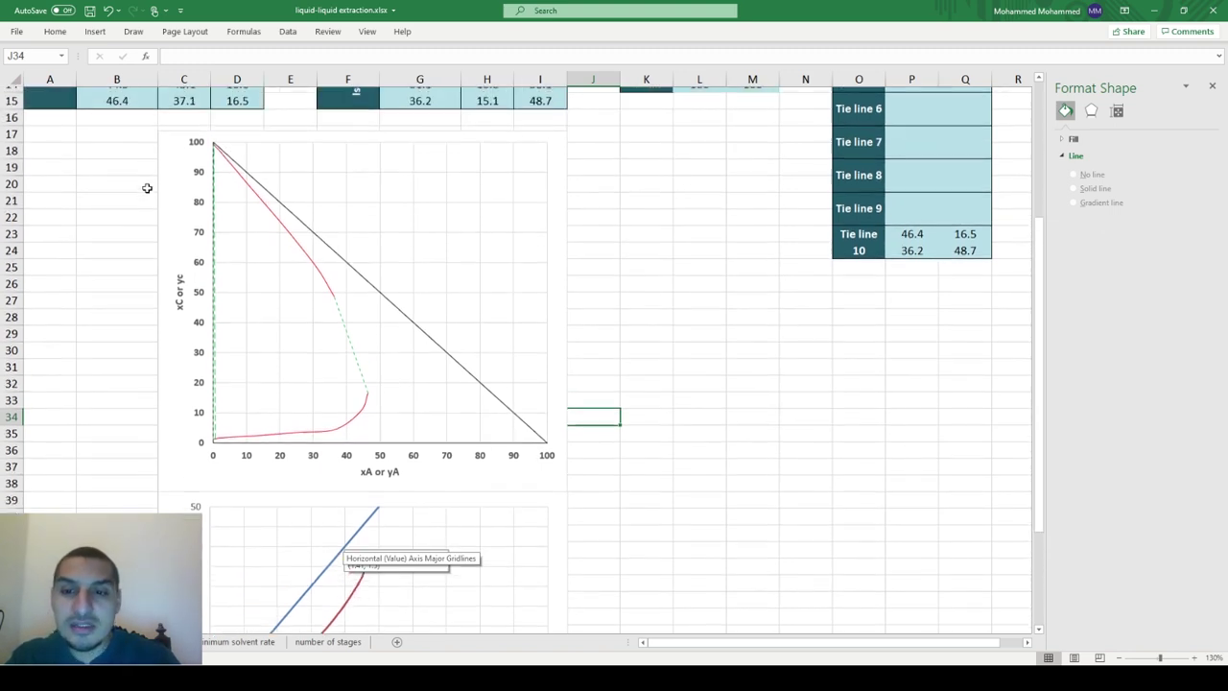
scroll(147, 188, up, 2)
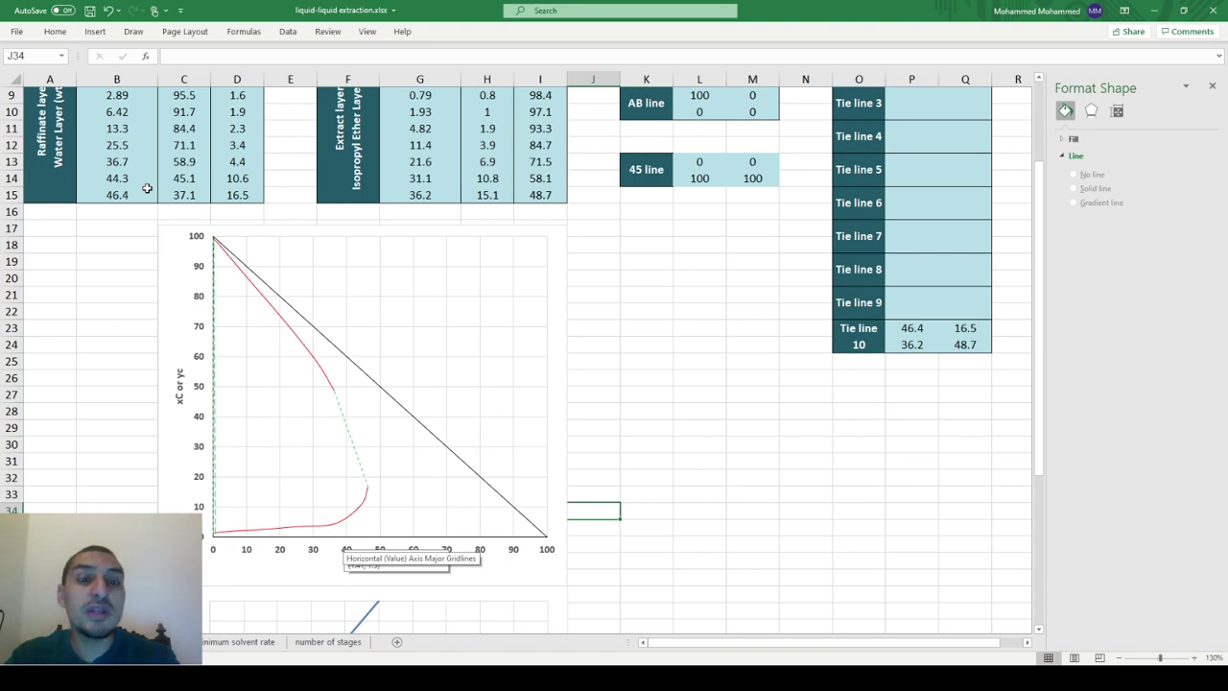
scroll(146, 188, up, 3)
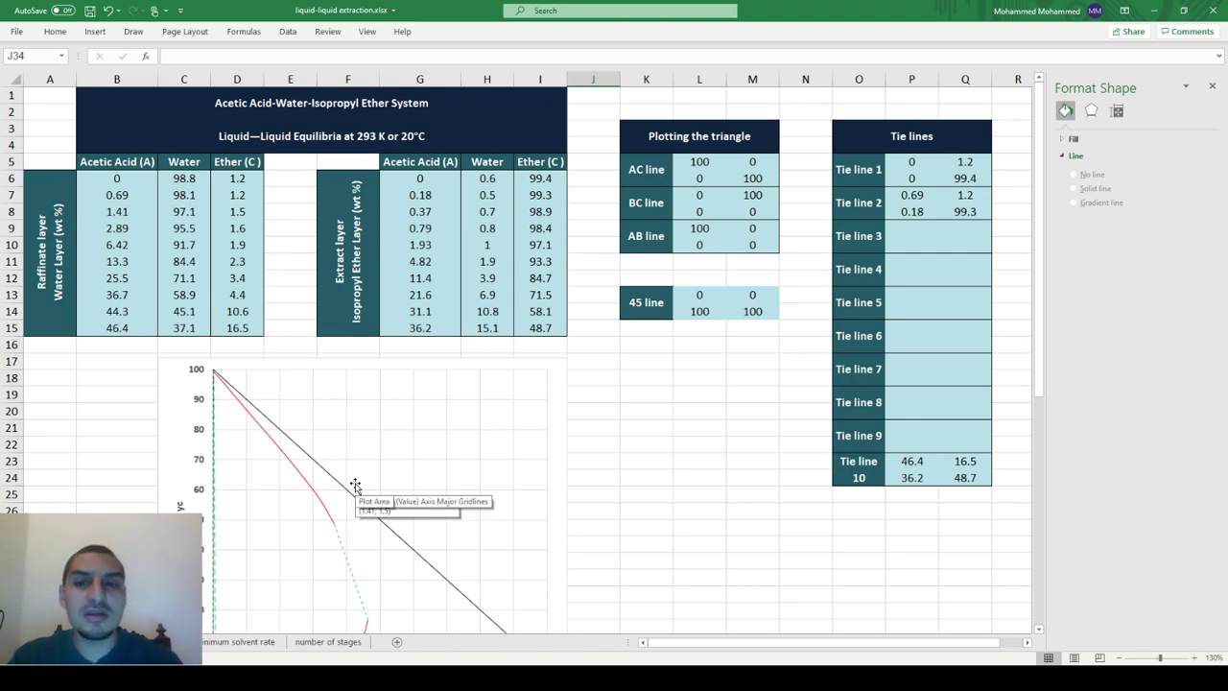
scroll(355, 484, down, 5)
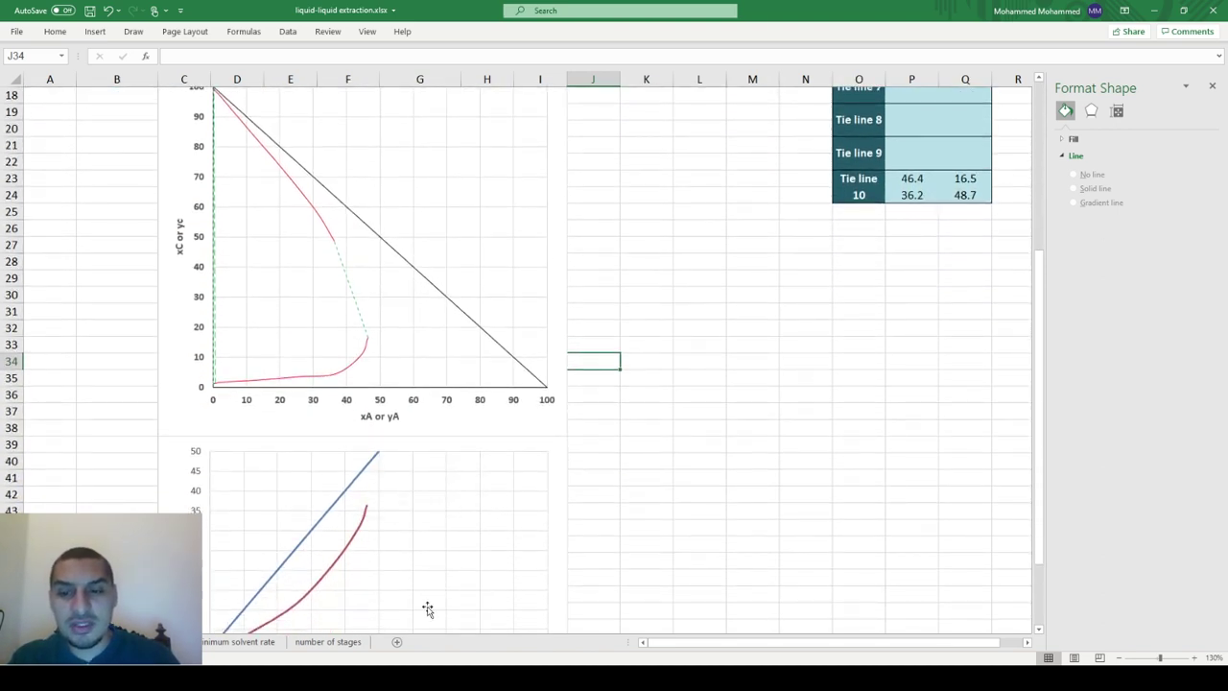
scroll(639, 413, up, 1)
scroll(639, 413, up, 5)
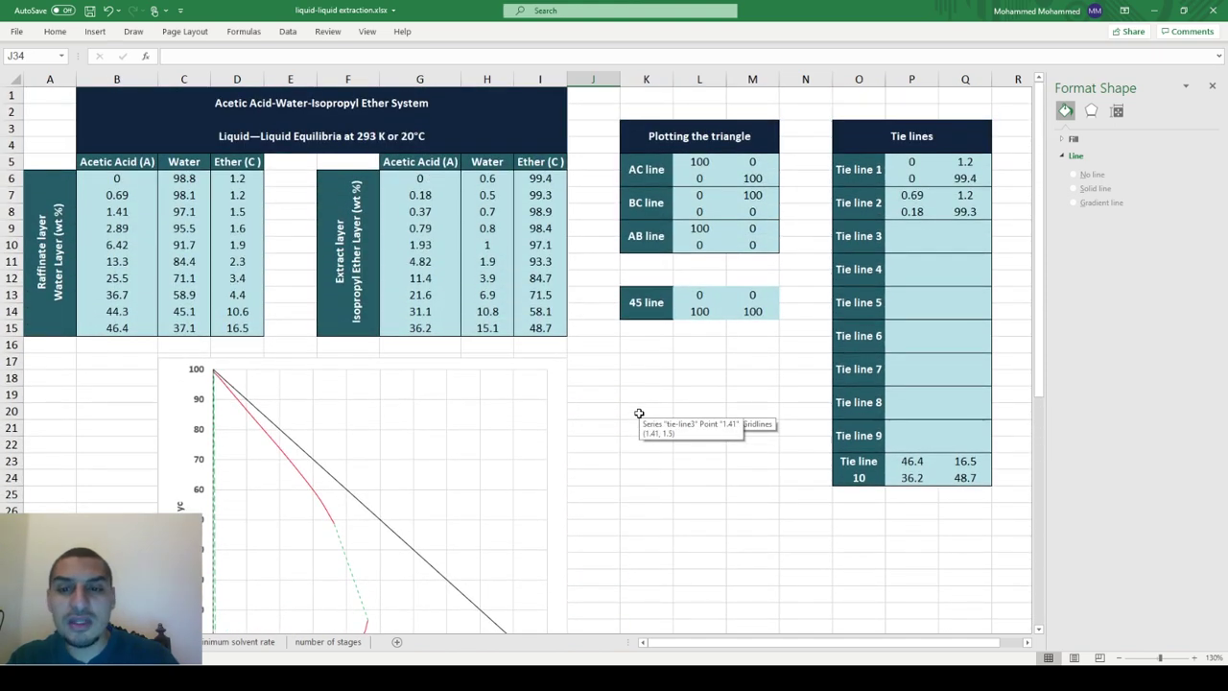